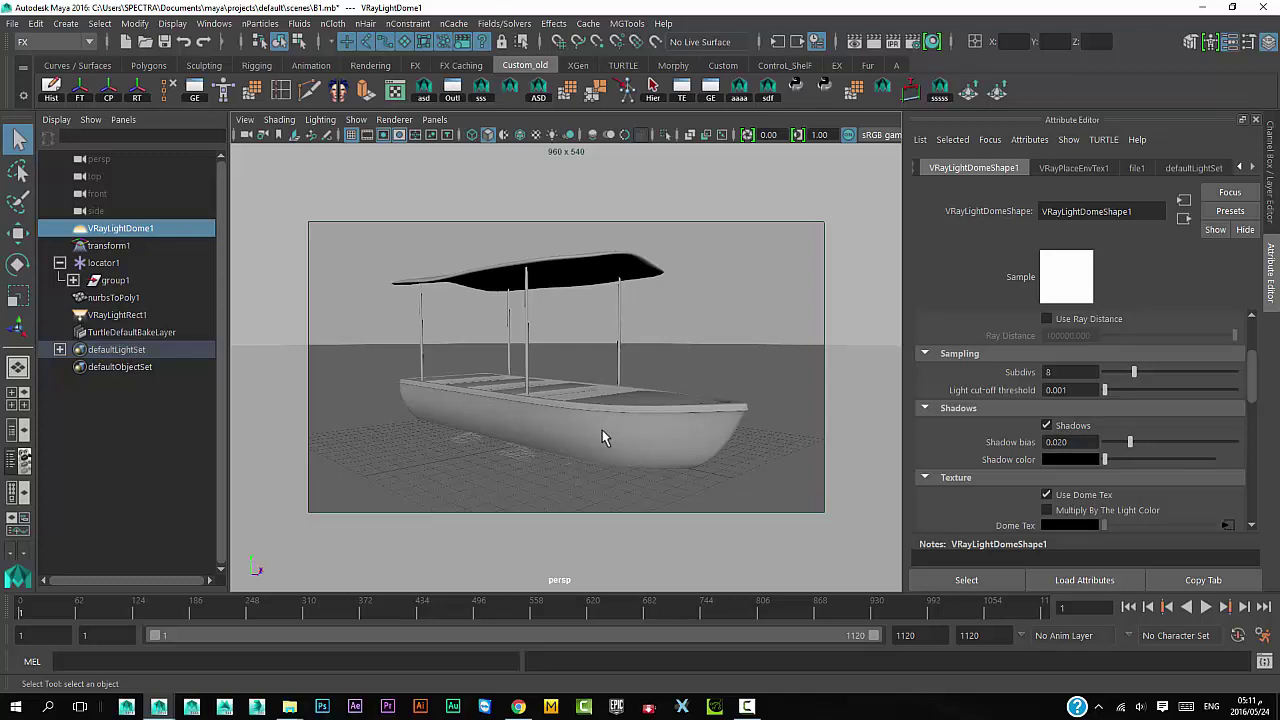
# - Zoom the perspective view in, play the boat animation, then stop it and open the File menu
pyautogui.scroll(1, 585, 430)
pyautogui.scroll(1, 598, 423)
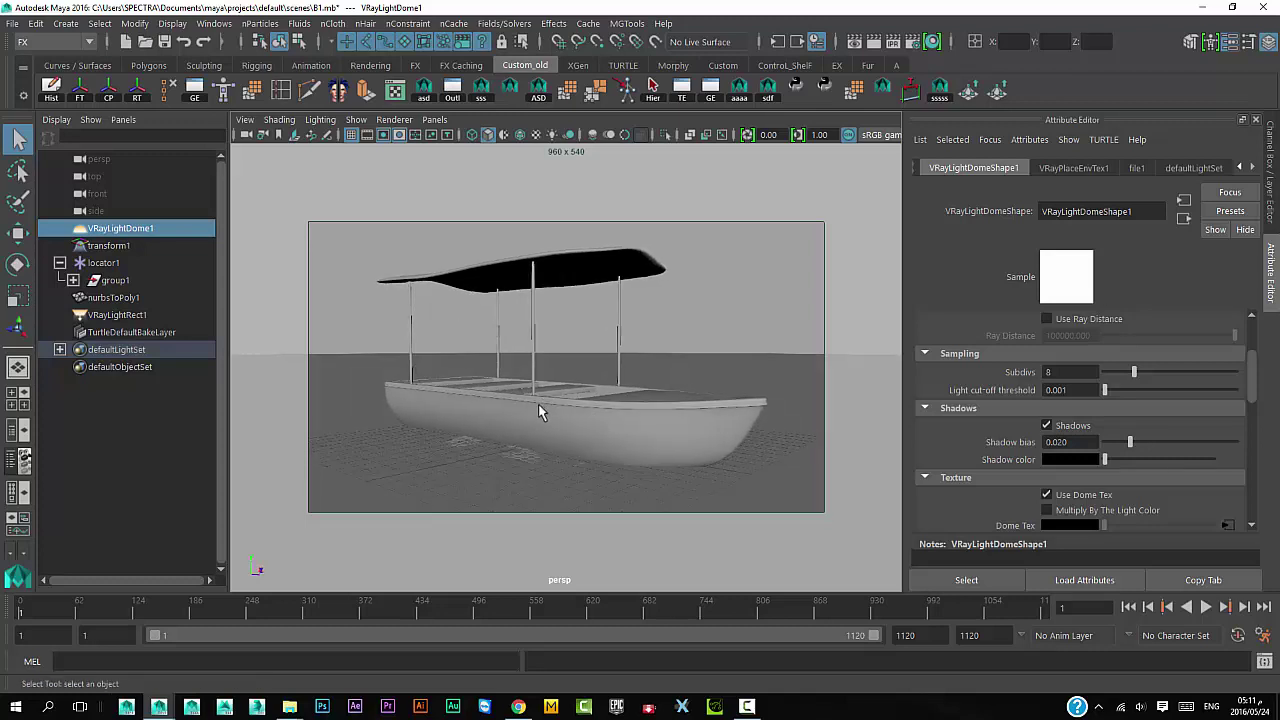
pyautogui.click(1205, 607)
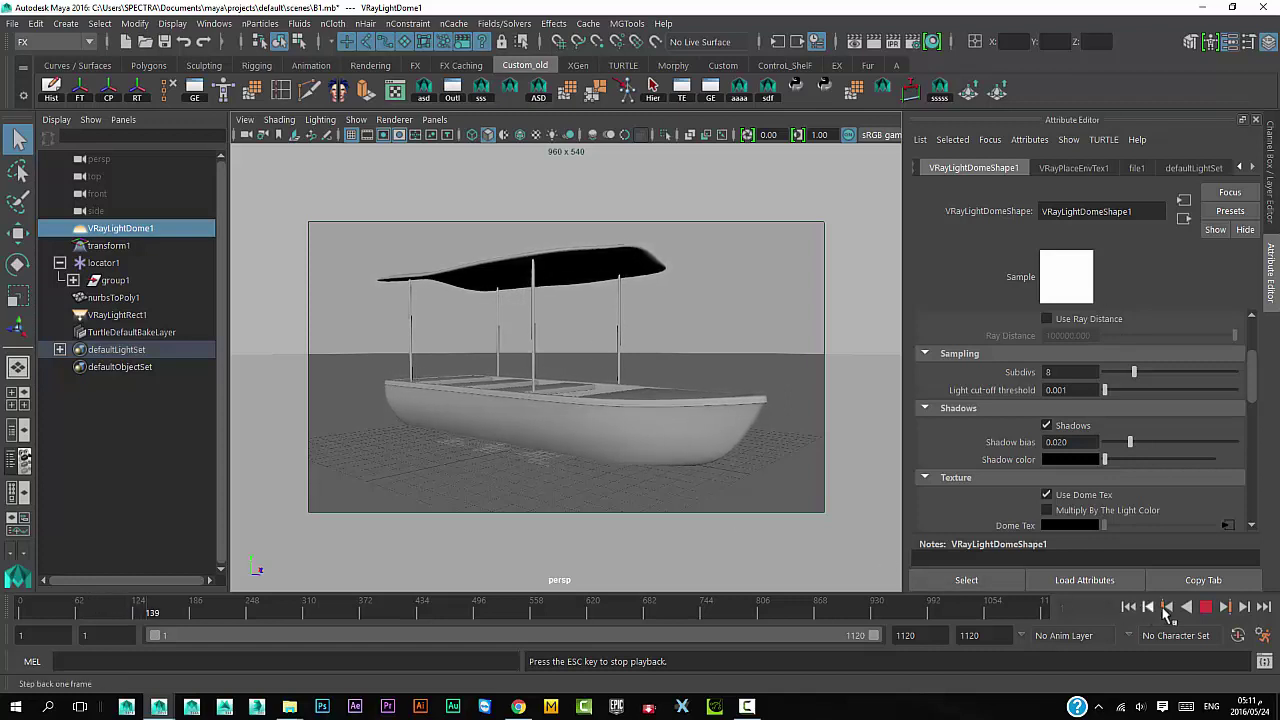
pyautogui.click(1206, 607)
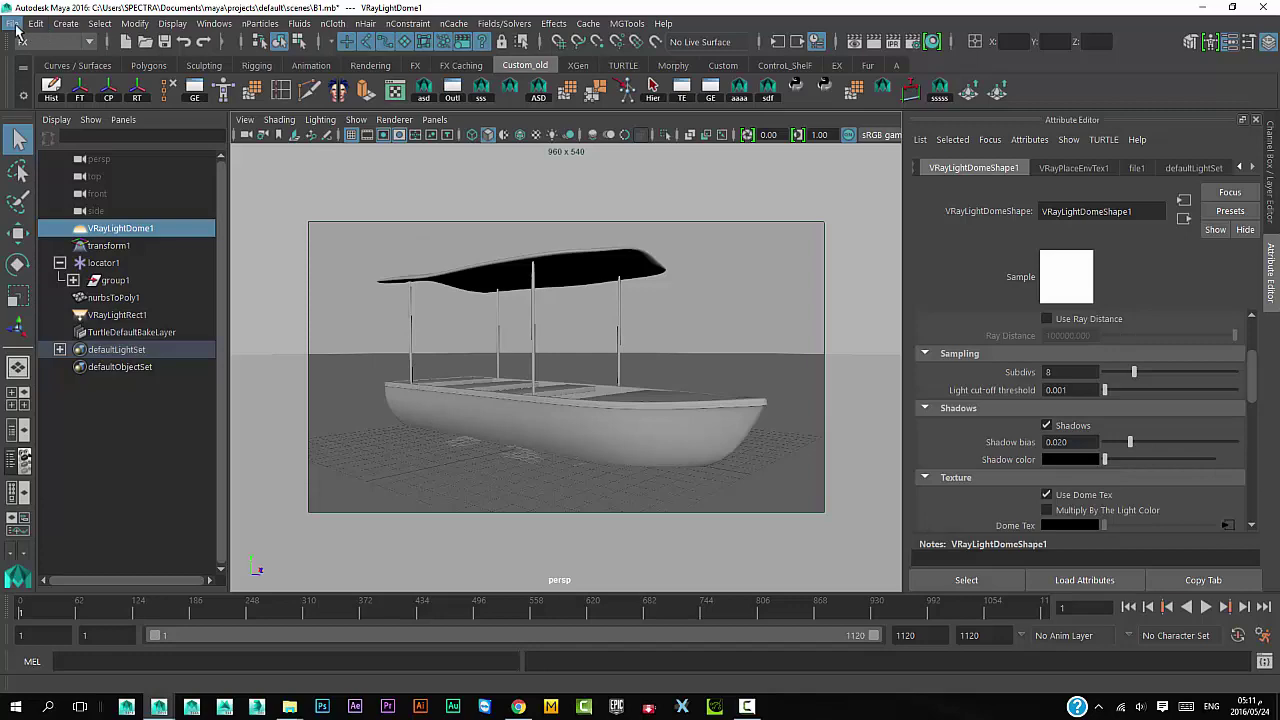
pyautogui.click(13, 23)
# - Import A.mb from the project's scenes folder into the boat scene
pyautogui.click(46, 215)
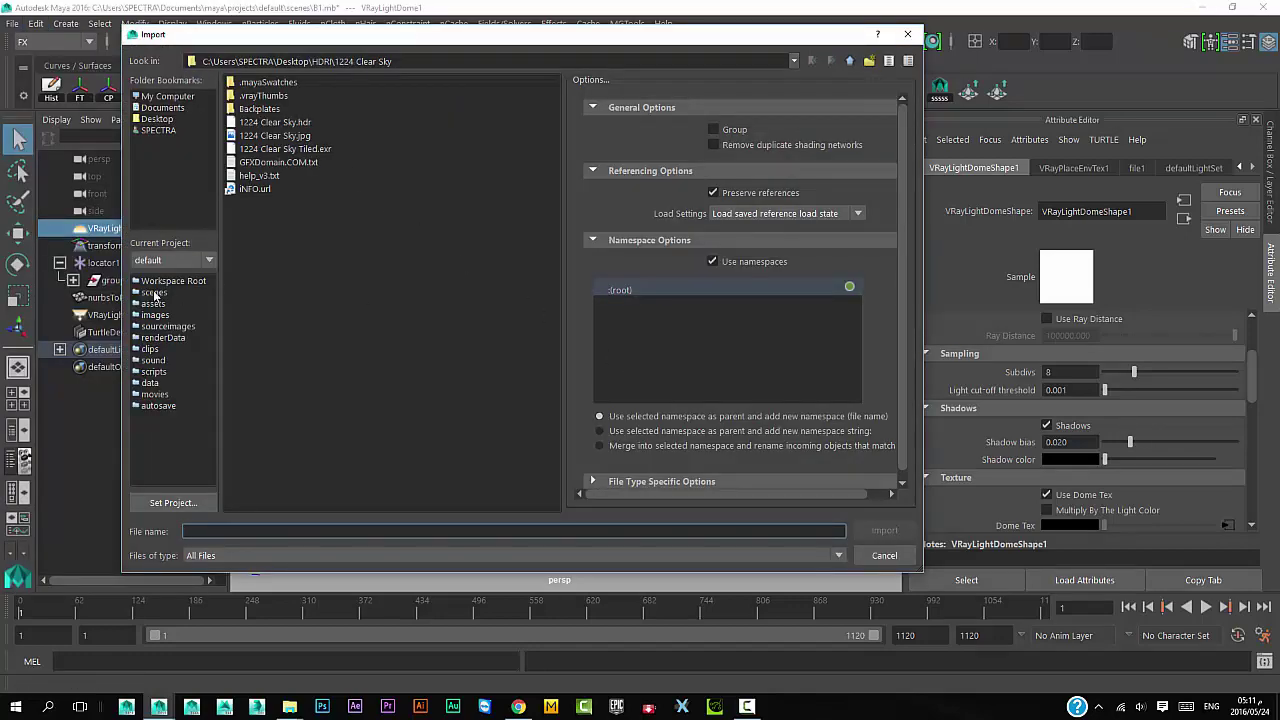
pyautogui.click(155, 292)
pyautogui.click(252, 122)
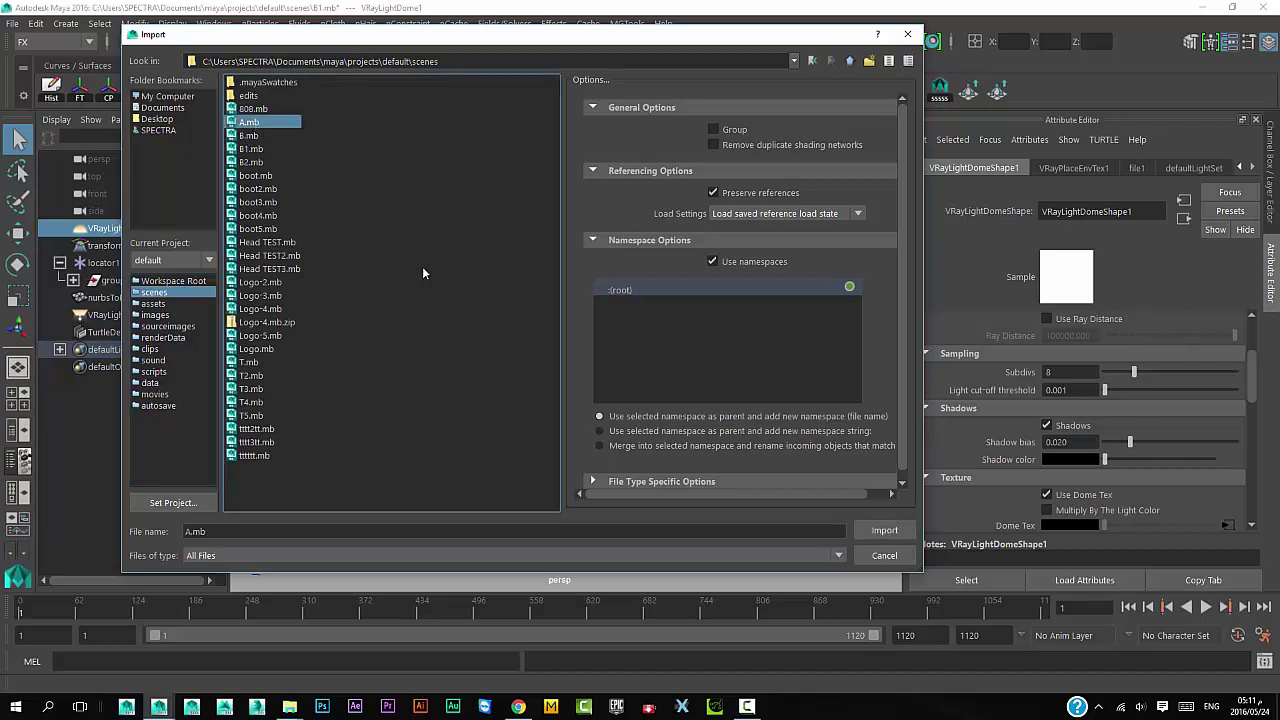
pyautogui.click(882, 530)
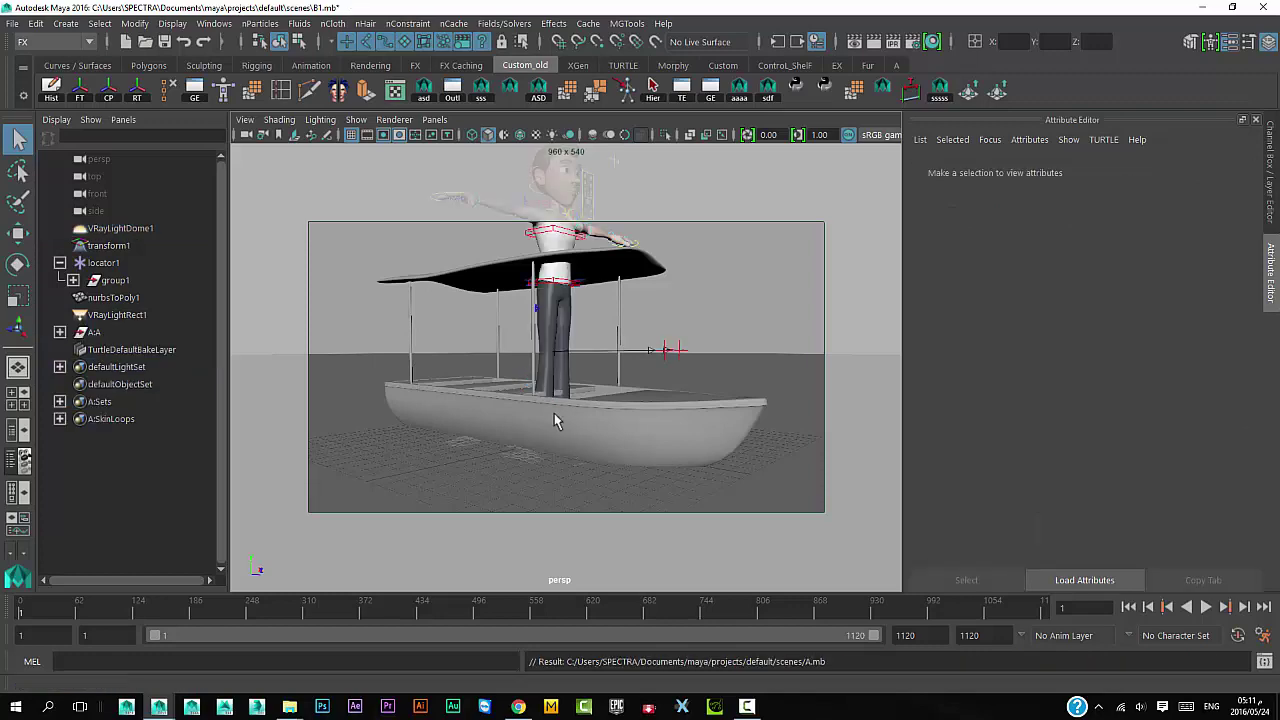
# - Open the Control_Shelf biped picker beside the viewport, set namespace A:, and select Main
pyautogui.moveTo(554, 413)
pyautogui.keyDown('alt'); pyautogui.mouseDown()
pyautogui.moveTo(529, 400)
pyautogui.moveTo(561, 403)
pyautogui.mouseUp(); pyautogui.keyUp('alt')
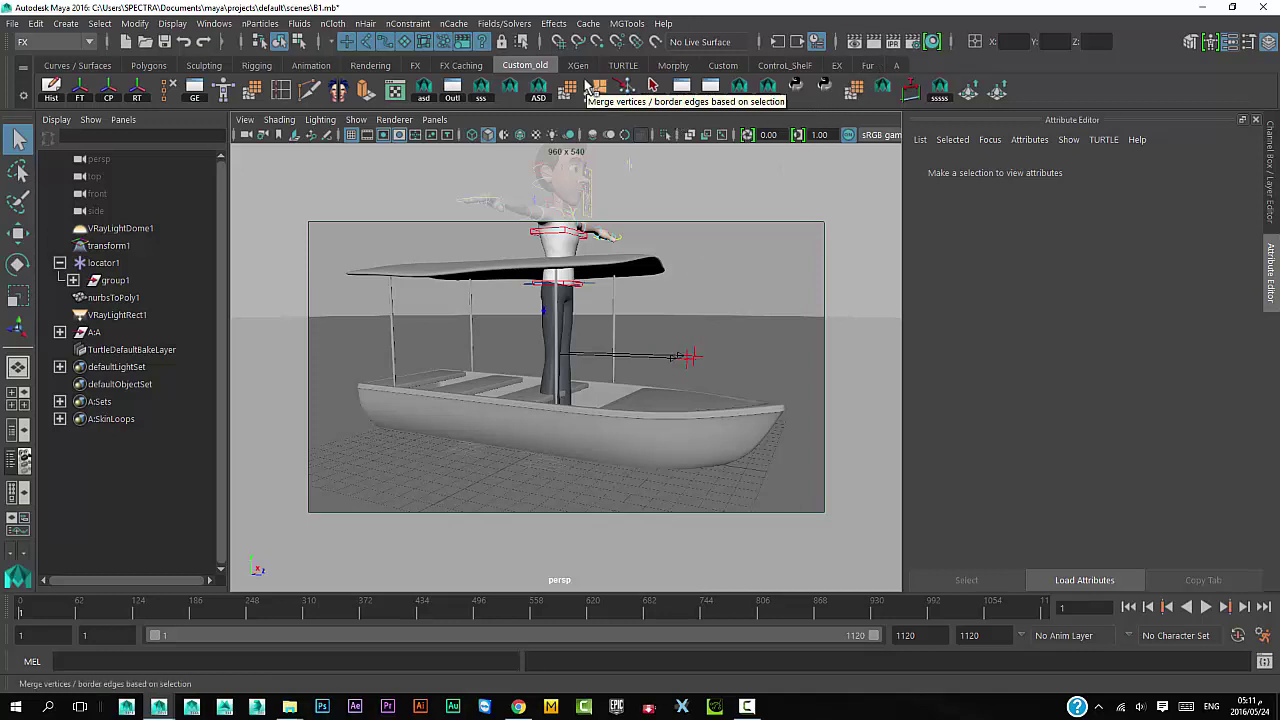
pyautogui.click(783, 67)
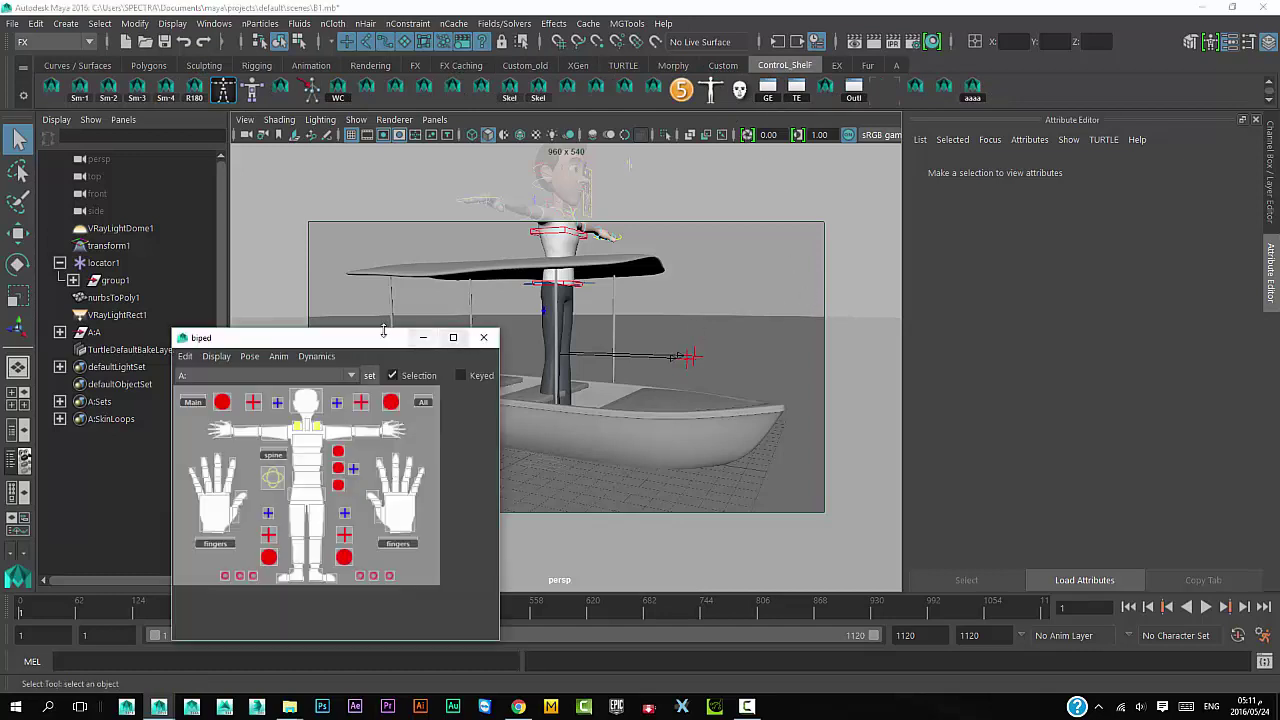
pyautogui.moveTo(297, 340); pyautogui.dragTo(991, 204)
pyautogui.click(948, 240)
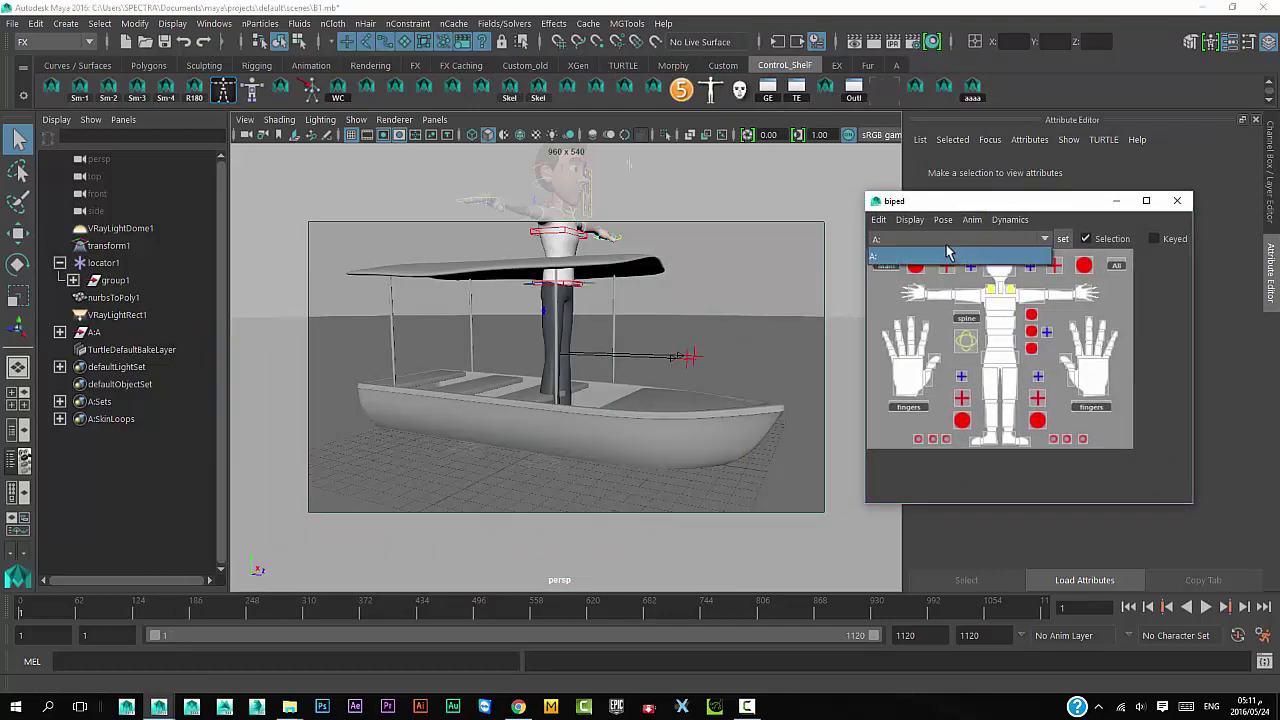
pyautogui.click(936, 242)
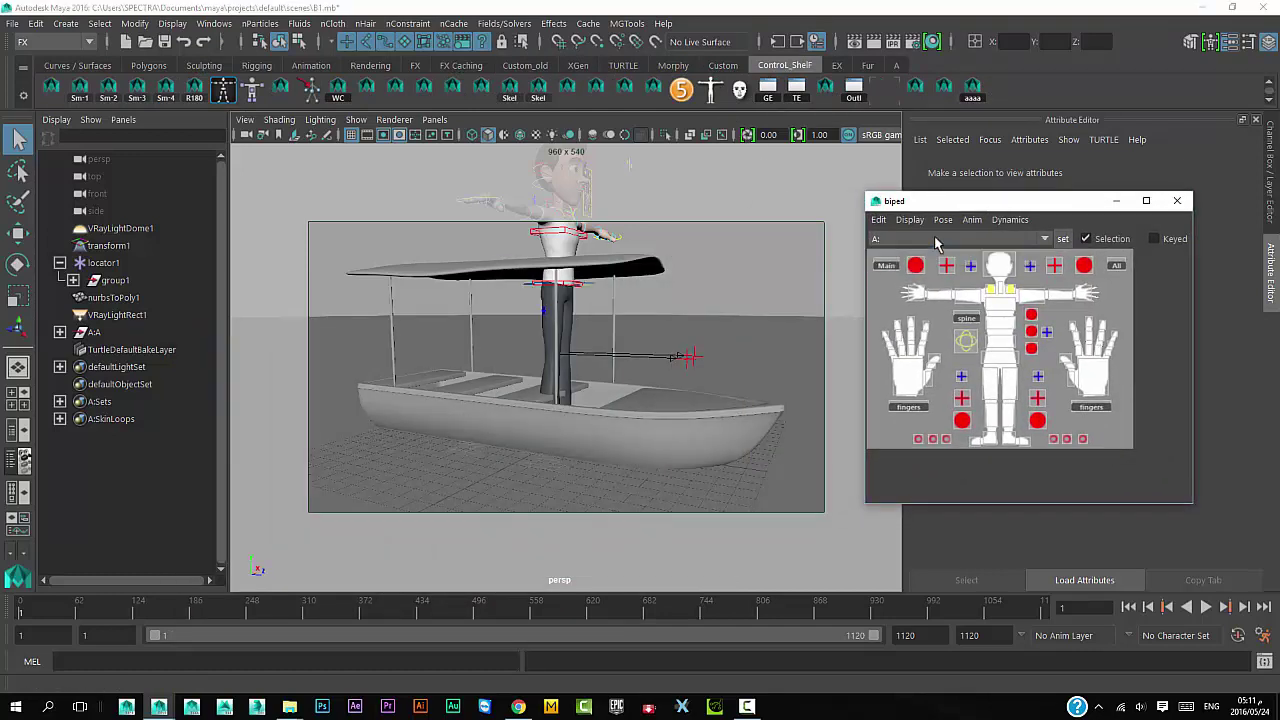
pyautogui.click(886, 265)
pyautogui.keyDown('alt'); pyautogui.moveTo(671, 391); pyautogui.dragTo(683, 400); pyautogui.keyUp('alt')
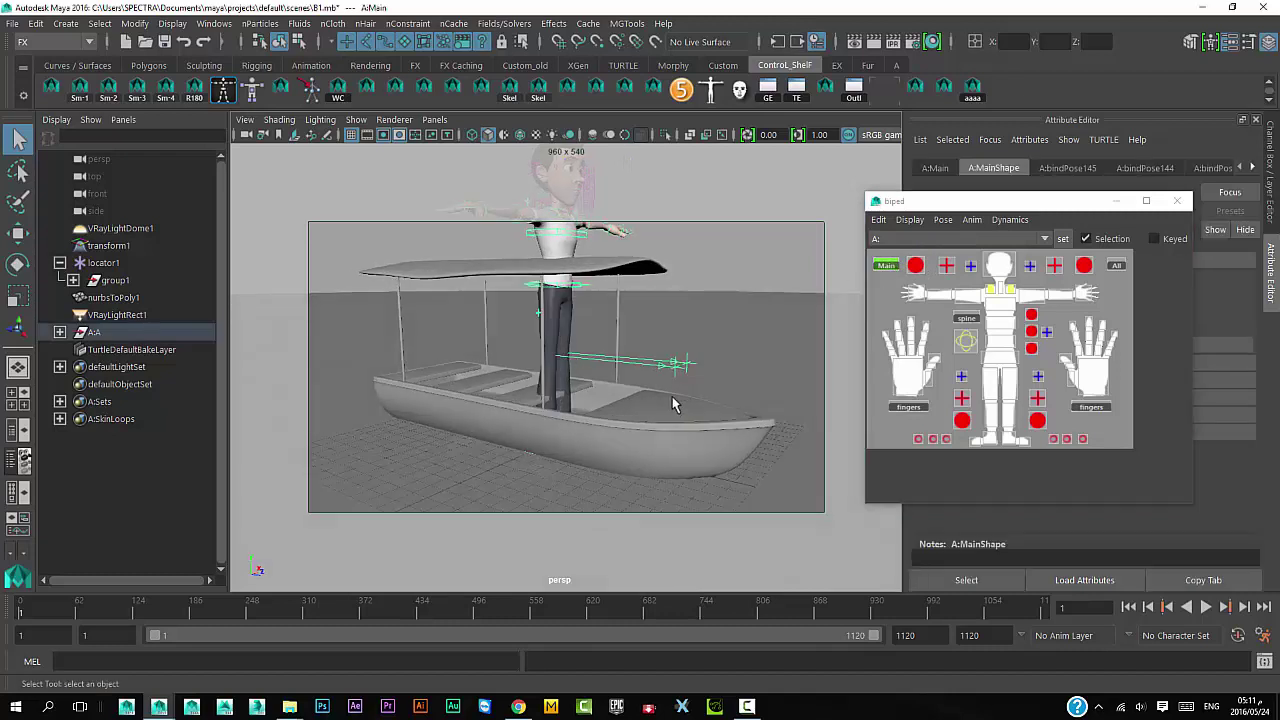
# - Scale the character rig down to about 0.6, turn it, and move it onto the deck under the canopy
pyautogui.press('r')
pyautogui.moveTo(556, 440); pyautogui.dragTo(382, 486)
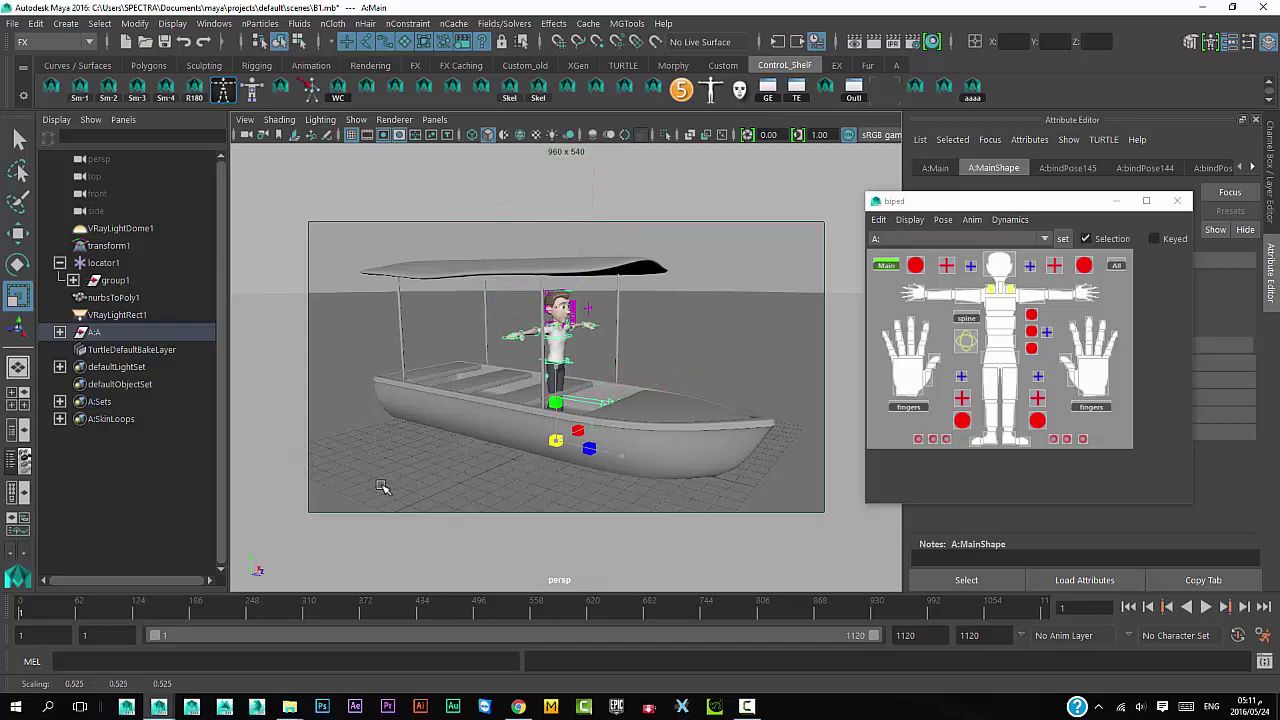
pyautogui.scroll(5, 471, 428)
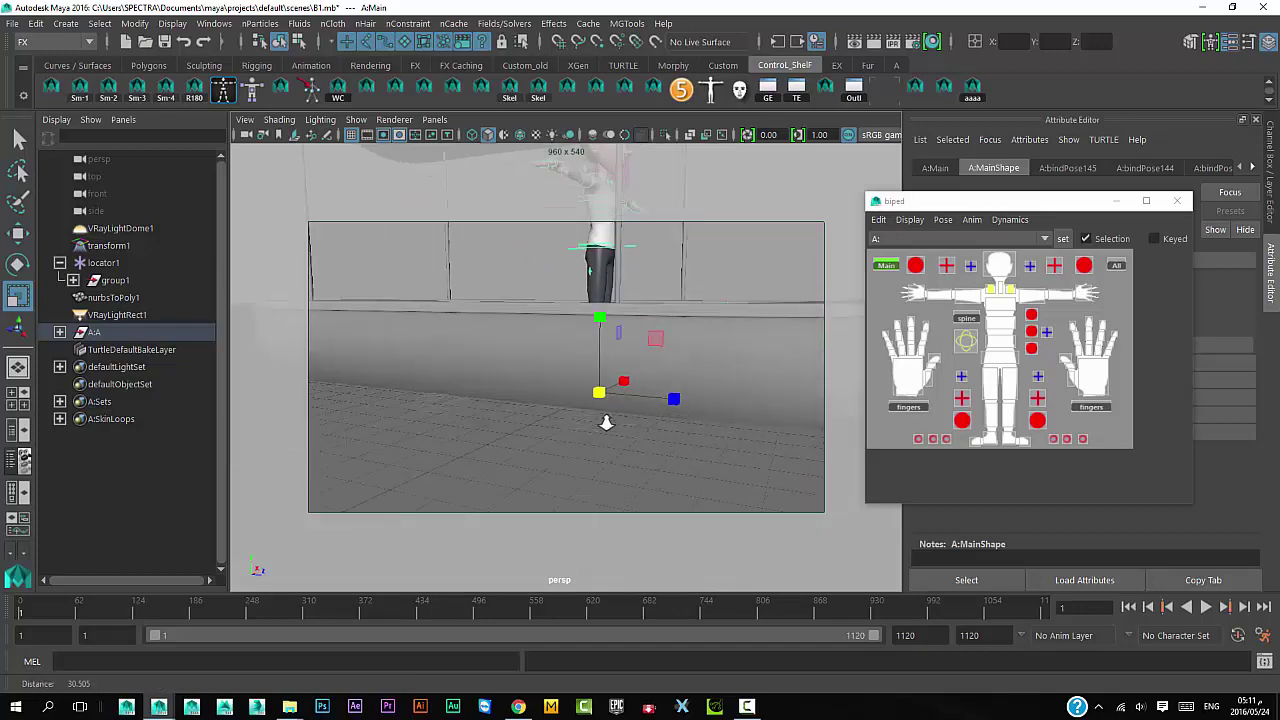
pyautogui.scroll(-3, 631, 394)
pyautogui.scroll(-2, 631, 394)
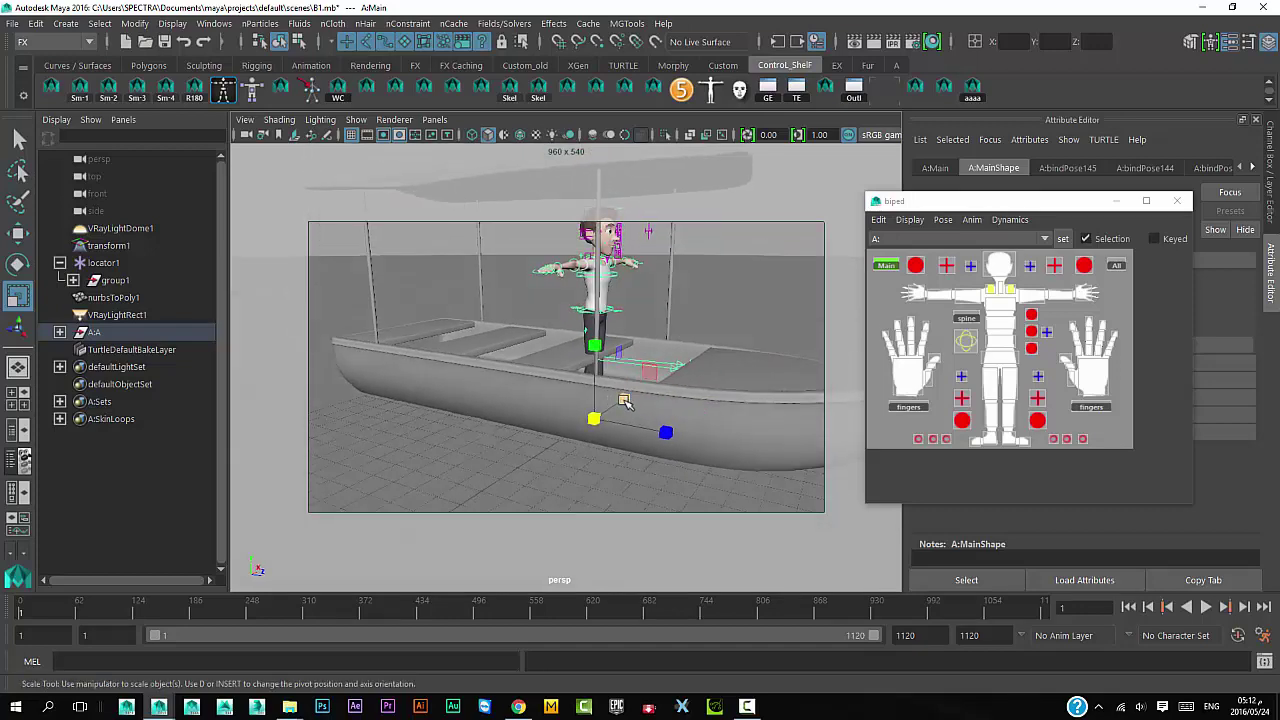
pyautogui.press('e')
pyautogui.moveTo(631, 435); pyautogui.dragTo(509, 444)
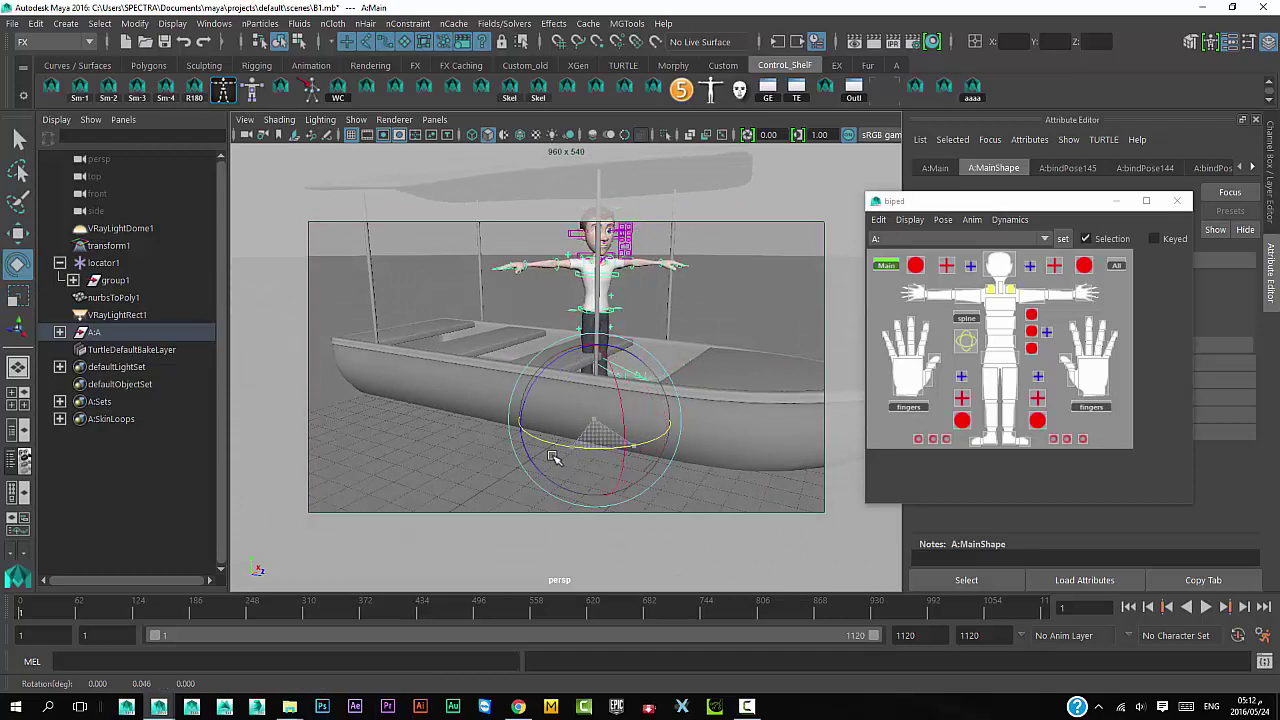
pyautogui.press('w')
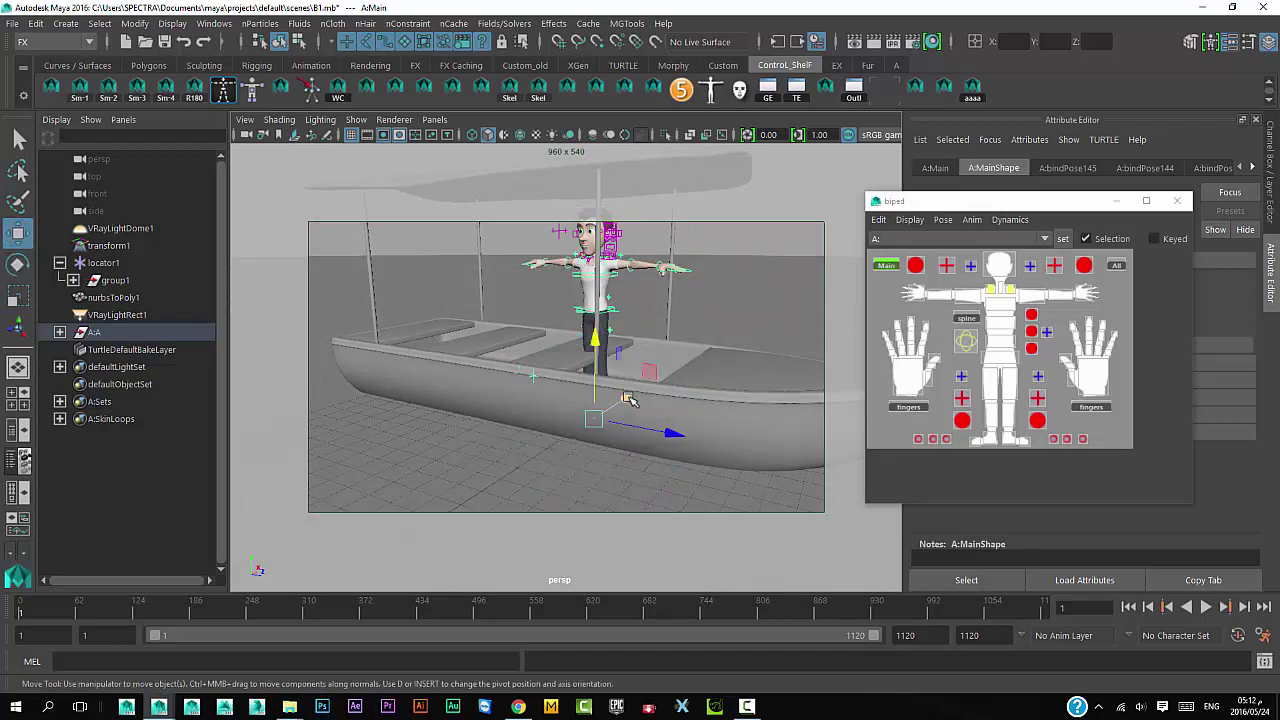
pyautogui.moveTo(670, 435); pyautogui.dragTo(702, 441)
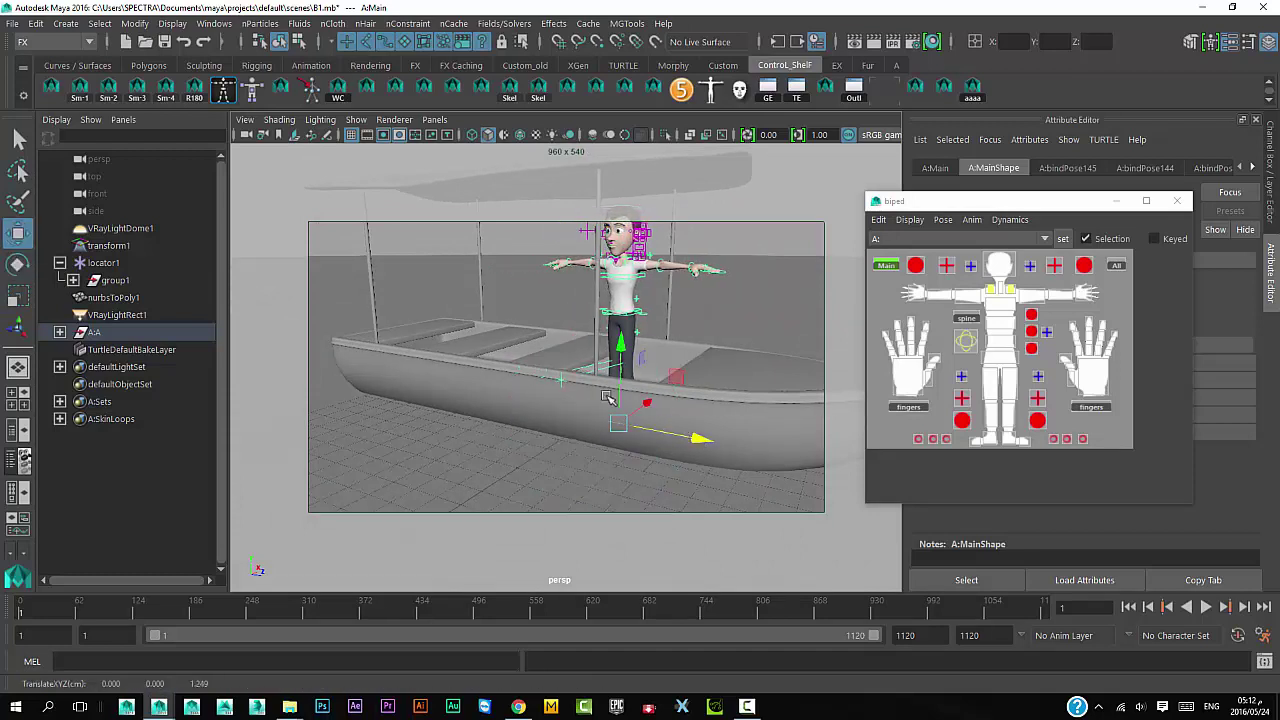
pyautogui.keyDown('alt'); pyautogui.moveTo(608, 397); pyautogui.dragTo(655, 383, button='middle'); pyautogui.keyUp('alt')
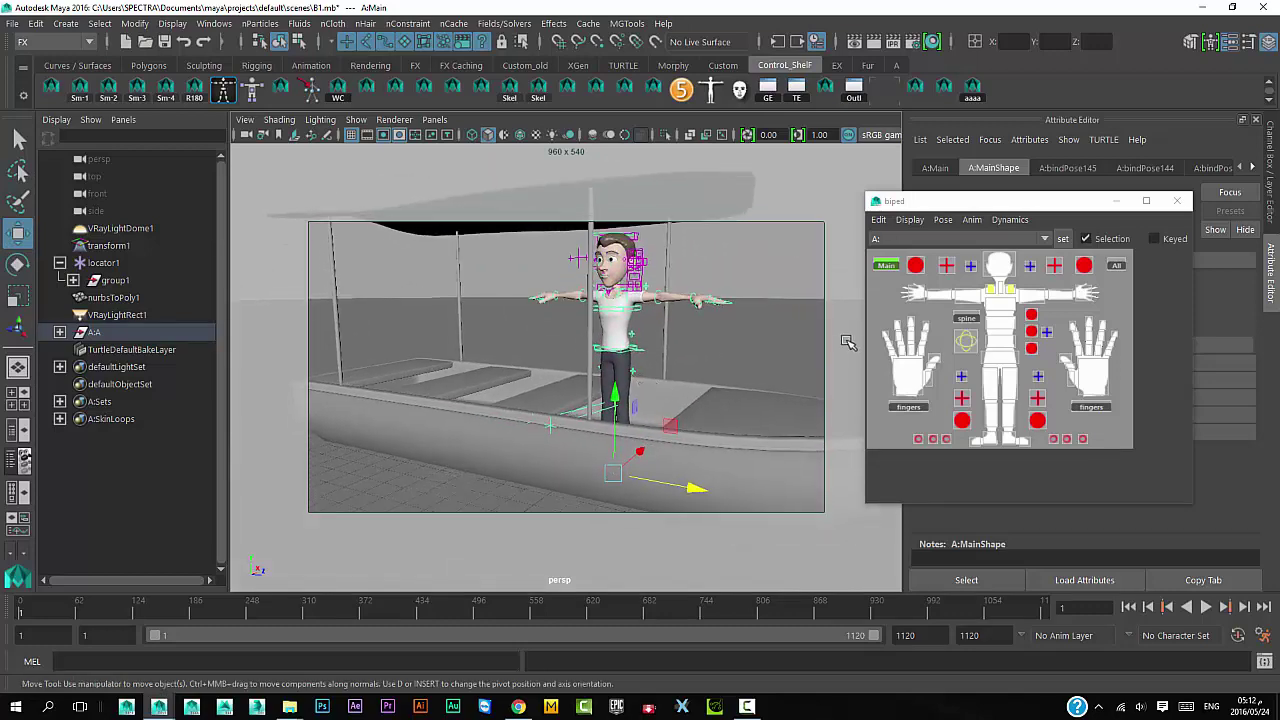
# - Rotate both FK shoulder controls down so the arms hang at the character's sides
pyautogui.click(968, 296)
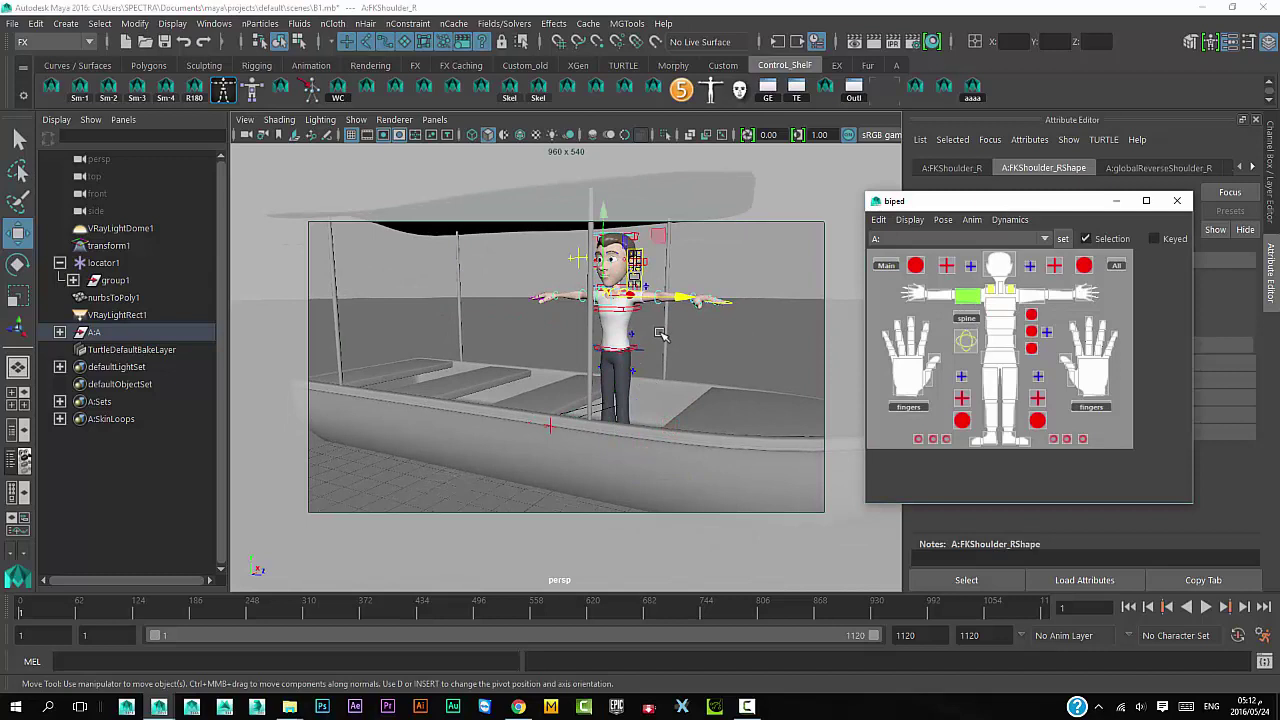
pyautogui.press('e')
pyautogui.keyDown('shift'); pyautogui.click(1032, 296); pyautogui.keyUp('shift')
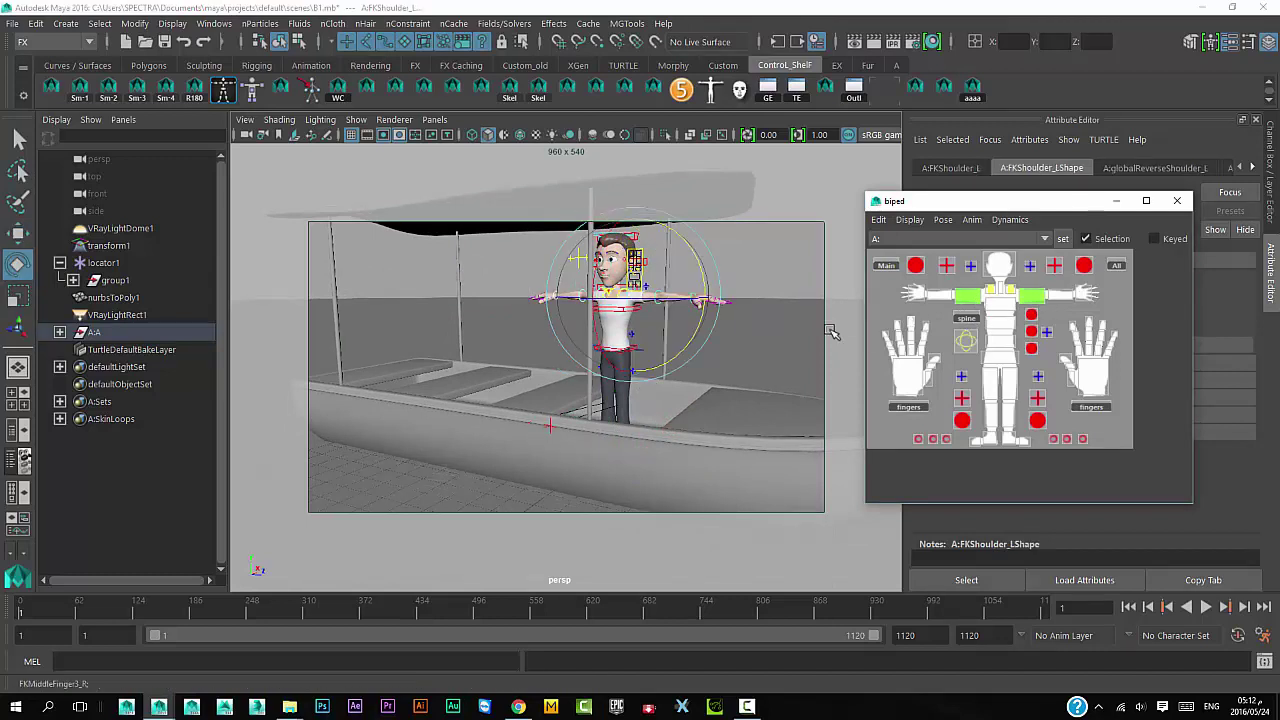
pyautogui.moveTo(703, 277); pyautogui.dragTo(652, 393)
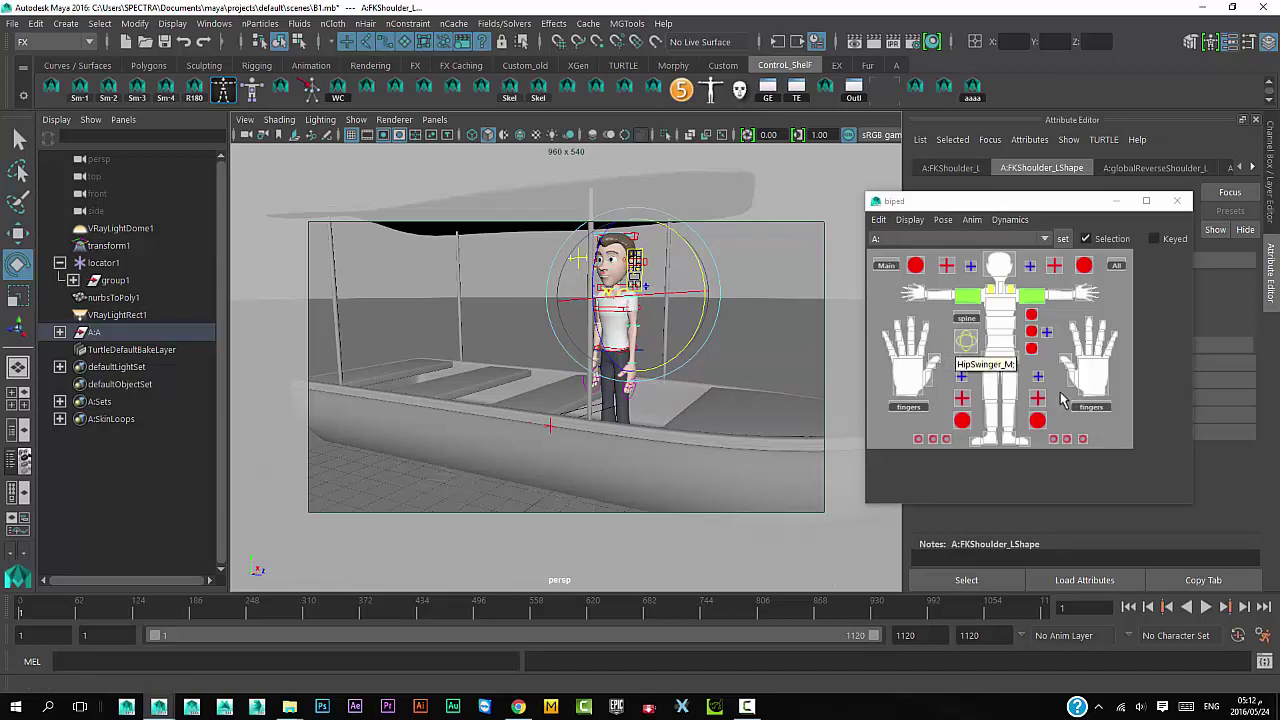
# - Select the left scapula control and check the picker's display options without changes
pyautogui.click(1010, 289)
pyautogui.click(890, 219)
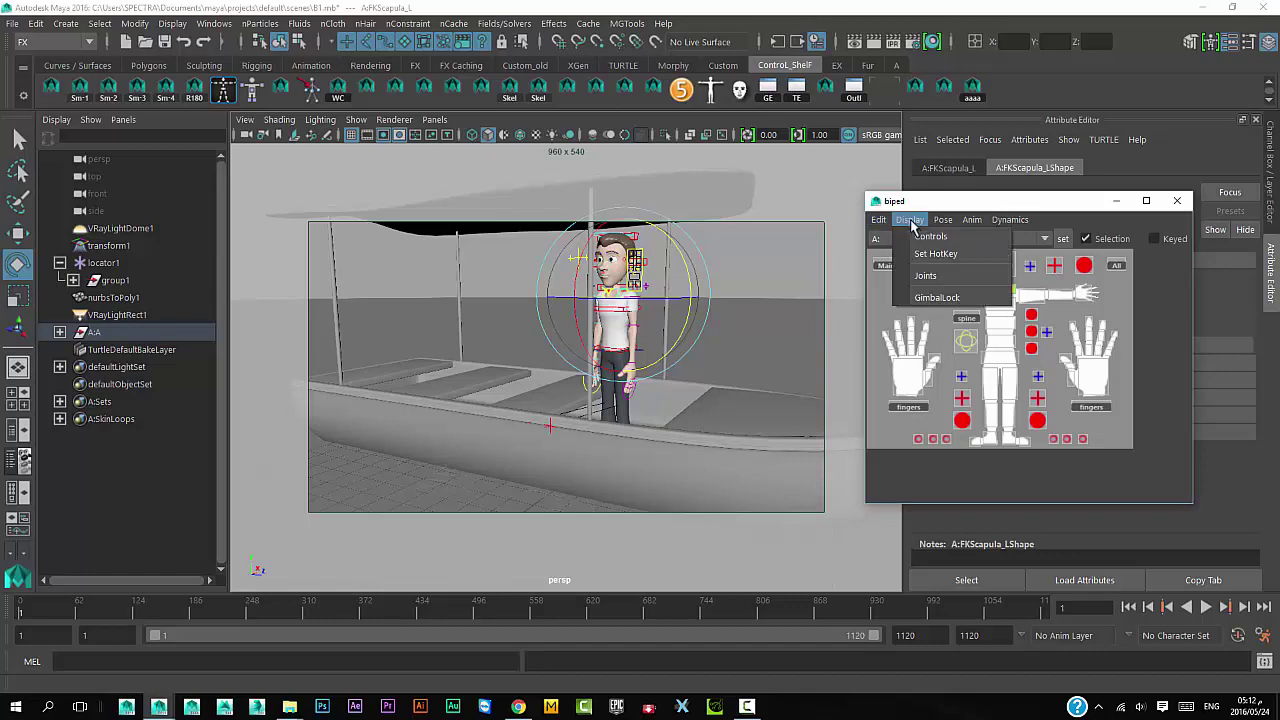
pyautogui.click(945, 263)
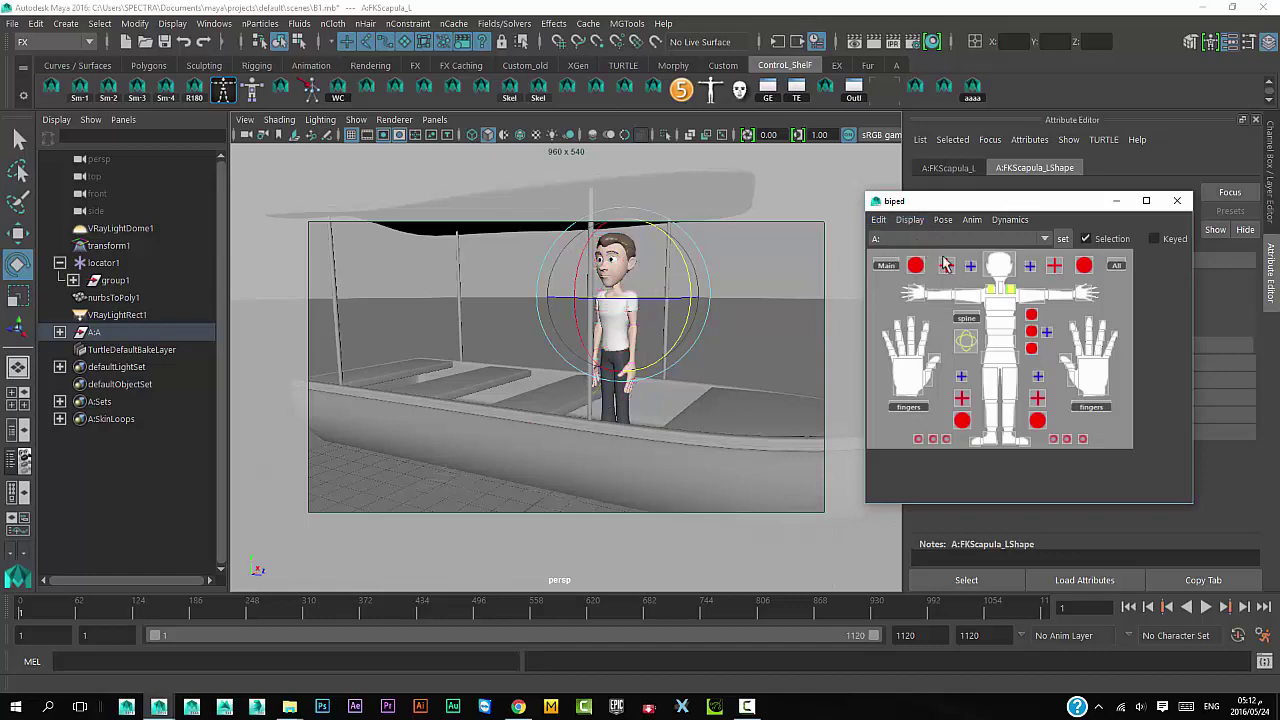
# - Select the right scapula control and move it up to reshape the shoulder
pyautogui.click(990, 289)
pyautogui.scroll(3, 743, 428)
pyautogui.scroll(2, 743, 415)
pyautogui.scroll(2, 743, 403)
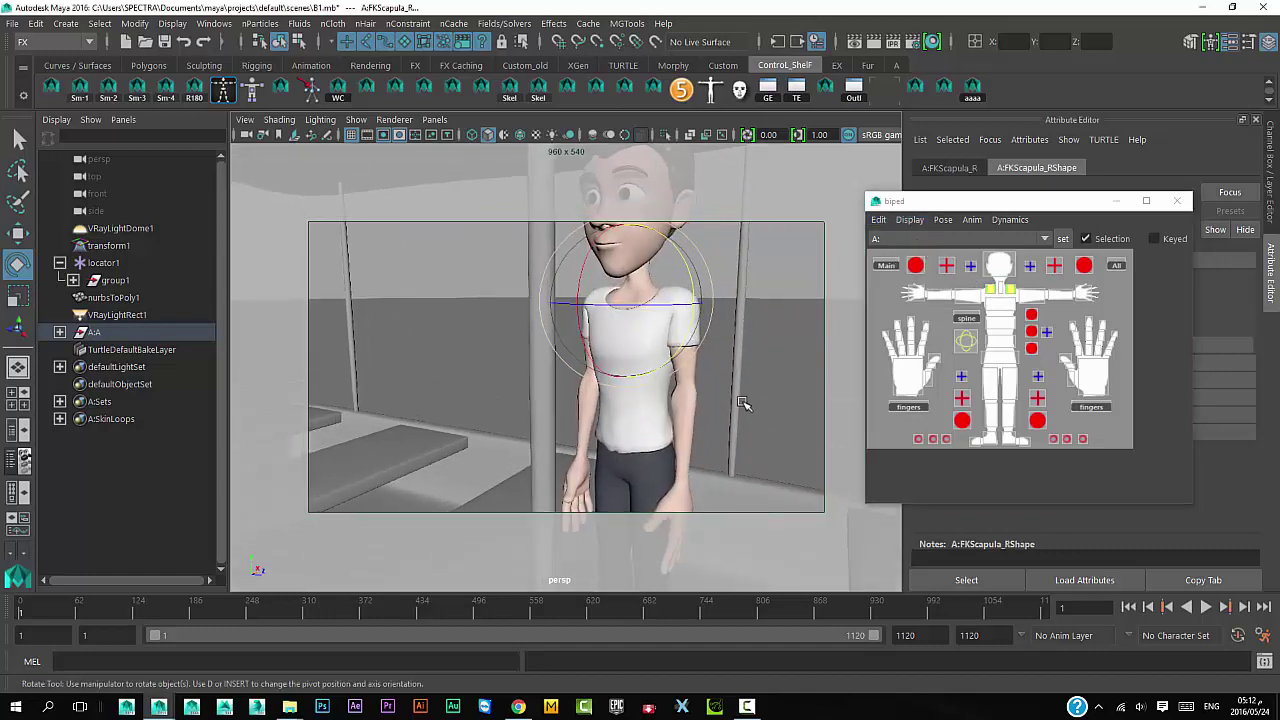
pyautogui.press('w')
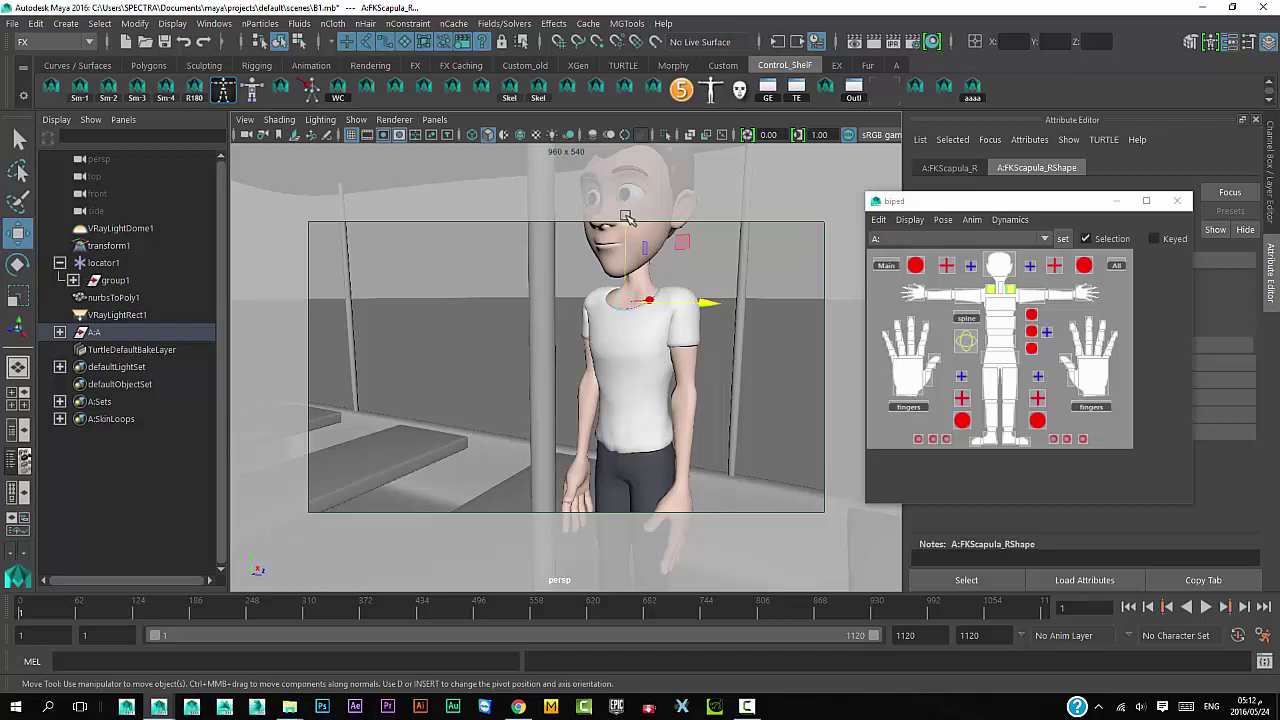
pyautogui.moveTo(627, 217); pyautogui.dragTo(630, 235)
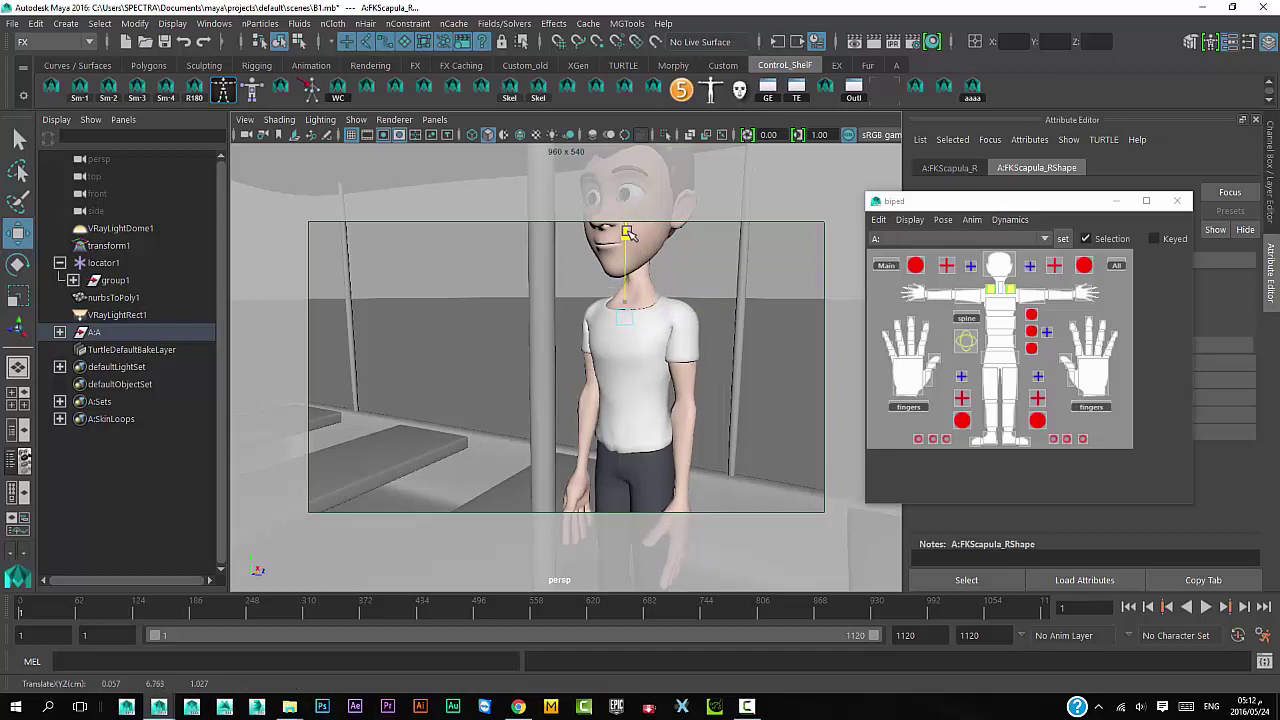
# - Reframe the view around the boat and play the animation with the character aboard
pyautogui.scroll(-3, 698, 390)
pyautogui.scroll(-3, 614, 371)
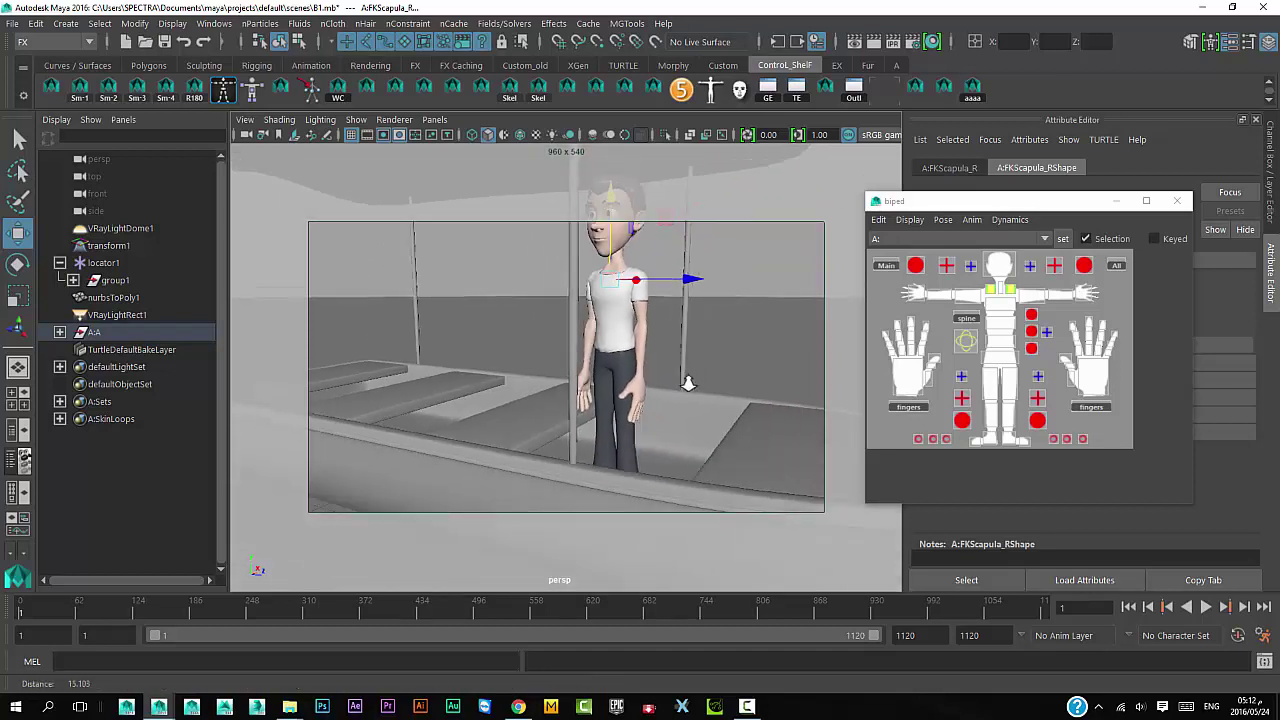
pyautogui.scroll(-3, 666, 391)
pyautogui.scroll(-2, 632, 357)
pyautogui.moveTo(632, 357)
pyautogui.keyDown('alt'); pyautogui.mouseDown()
pyautogui.moveTo(609, 367)
pyautogui.moveTo(640, 330)
pyautogui.mouseUp(); pyautogui.keyUp('alt')
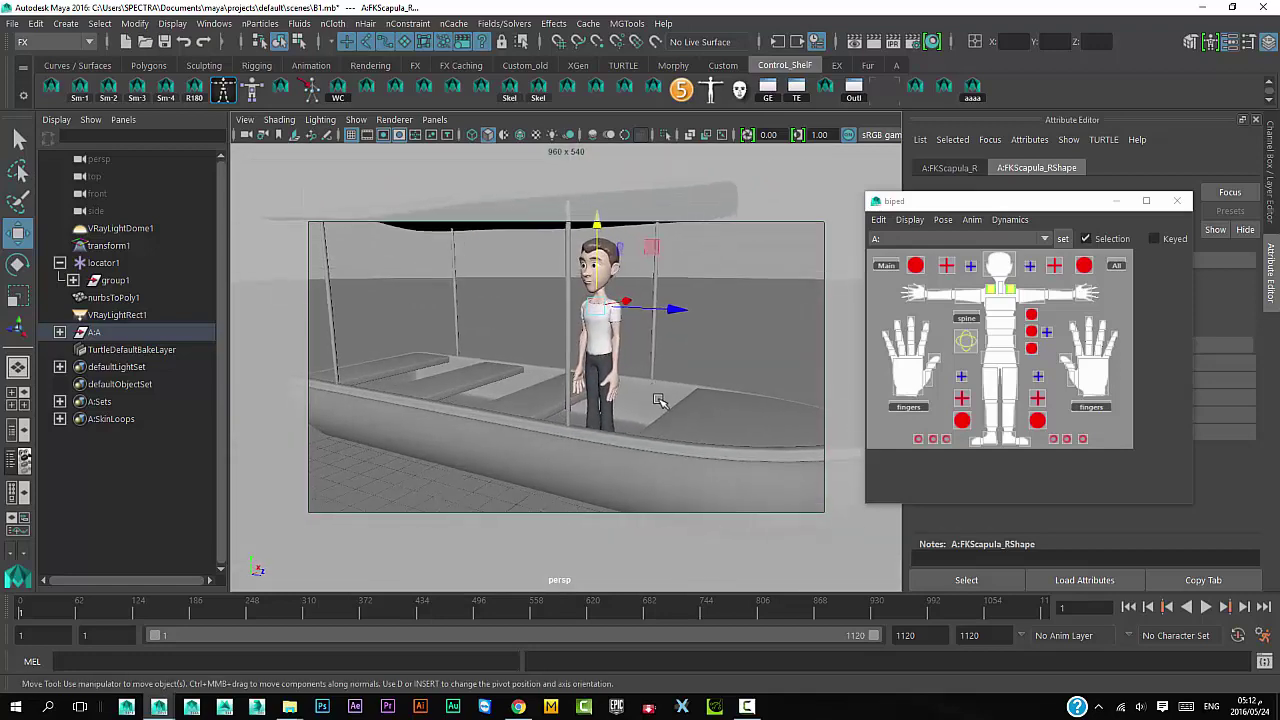
pyautogui.scroll(2, 800, 466)
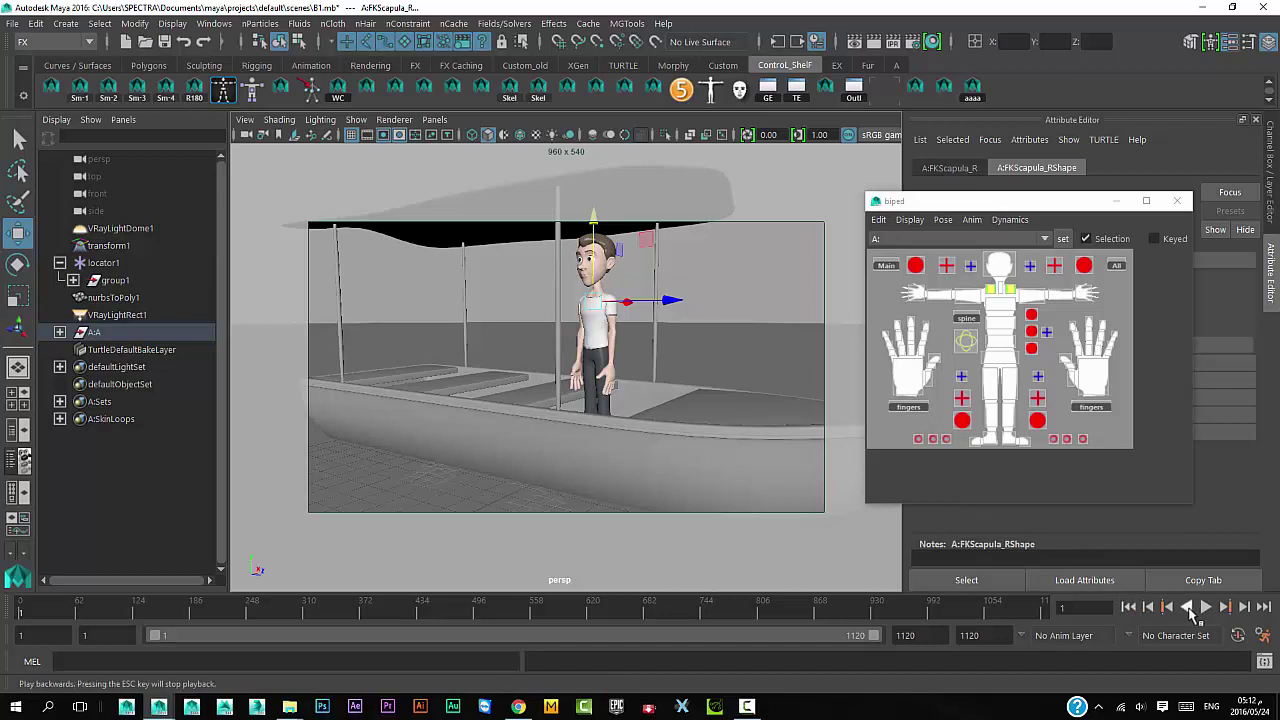
pyautogui.click(1207, 607)
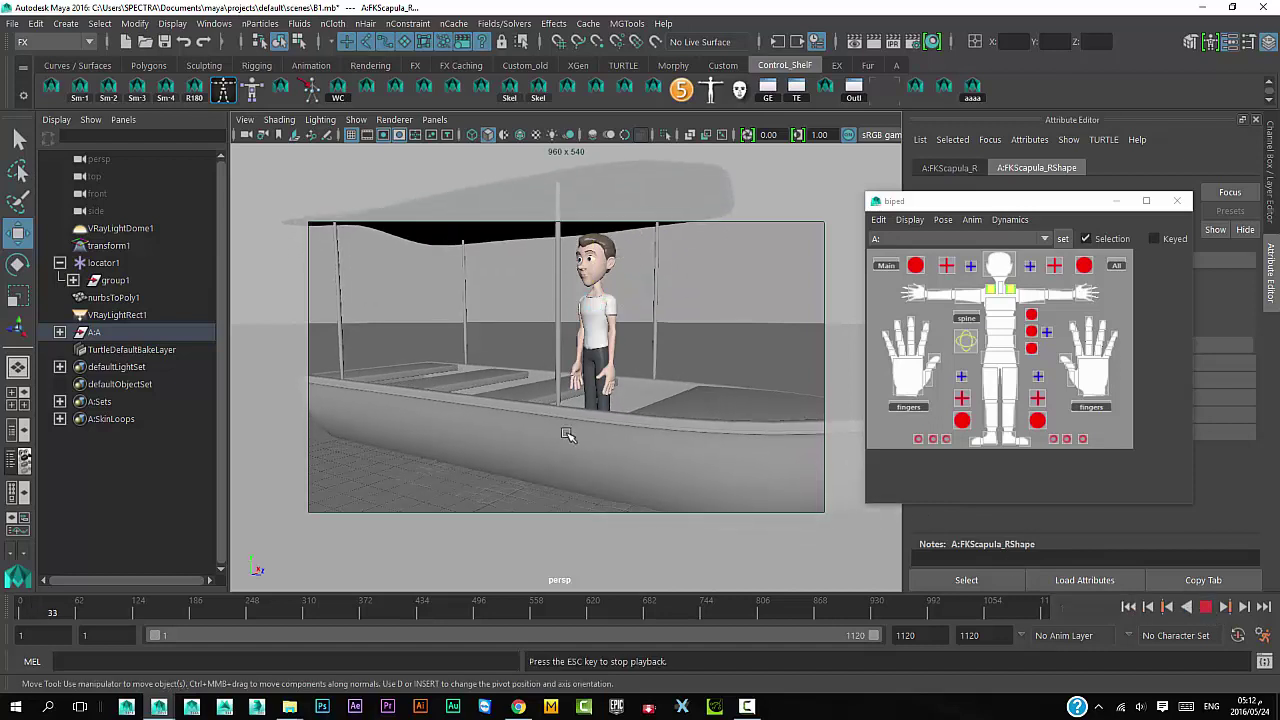
# - Return the timeline to frame 1, select A:Main, and undo a test move
pyautogui.moveTo(580, 448)
pyautogui.keyDown('alt'); pyautogui.mouseDown(button='middle')
pyautogui.moveTo(585, 421)
pyautogui.moveTo(612, 450)
pyautogui.mouseUp(button='middle'); pyautogui.keyUp('alt')
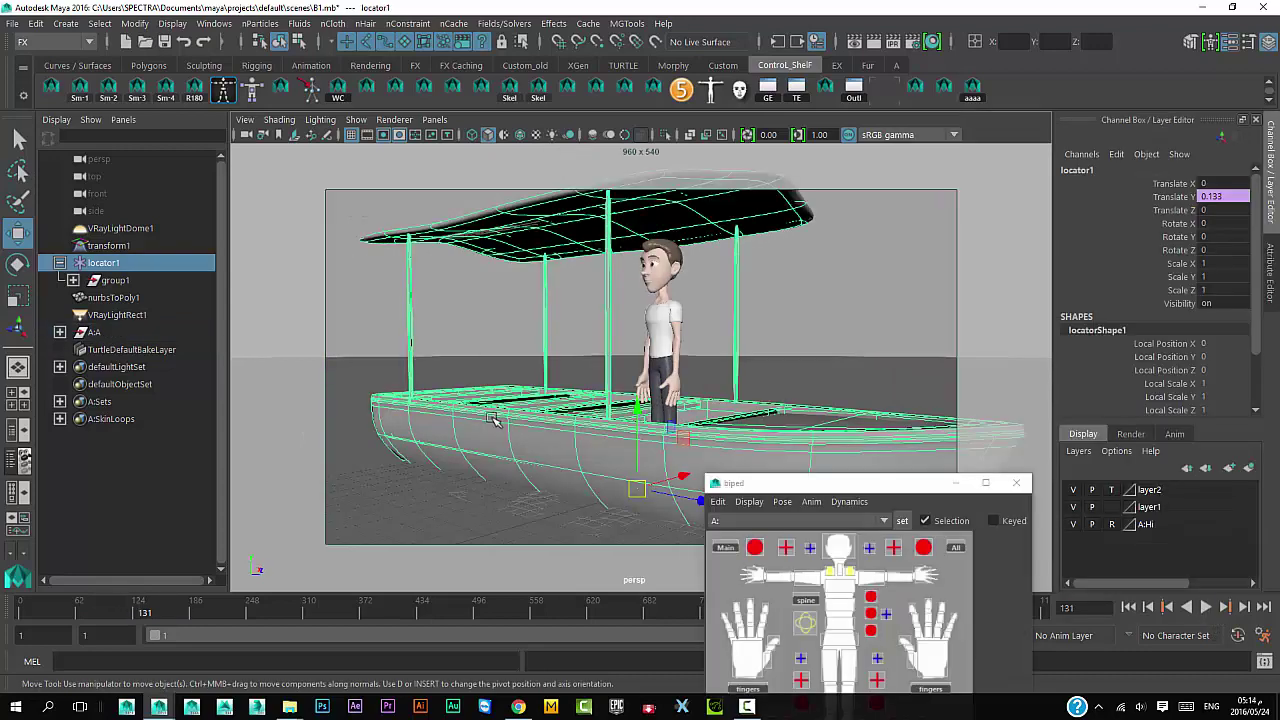
pyautogui.click(1129, 607)
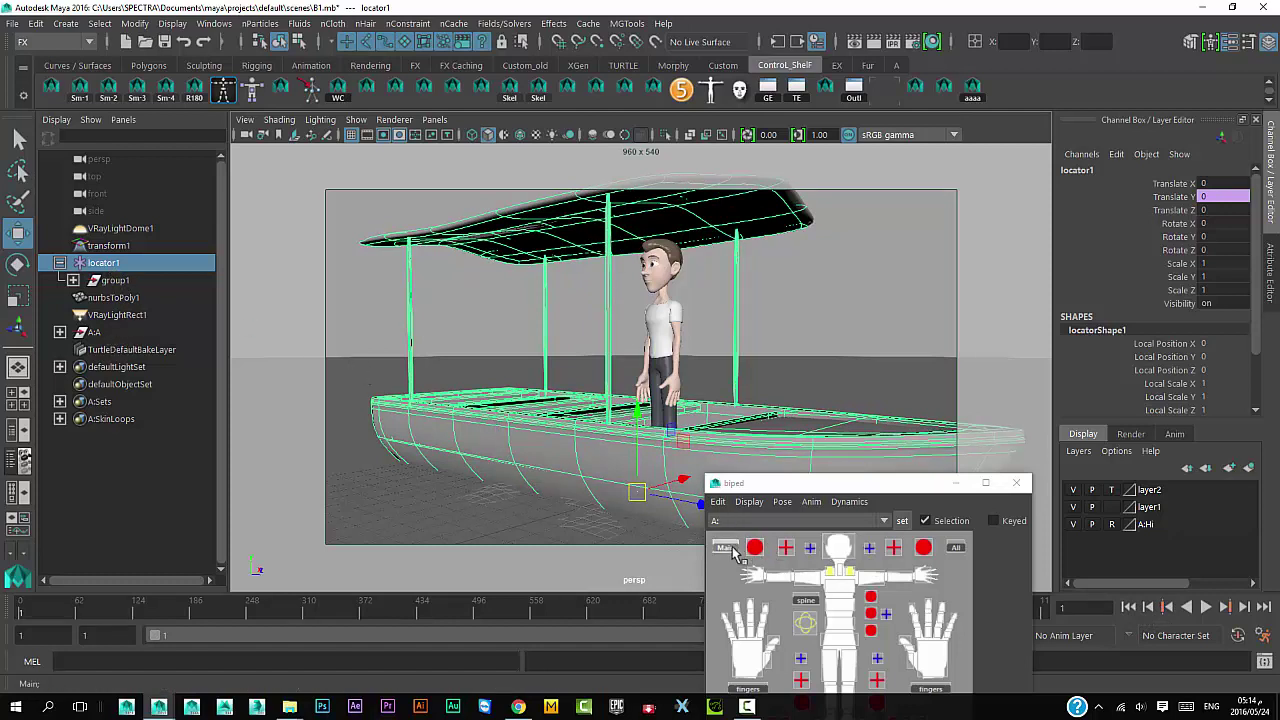
pyautogui.click(733, 551)
pyautogui.moveTo(668, 490); pyautogui.dragTo(690, 432)
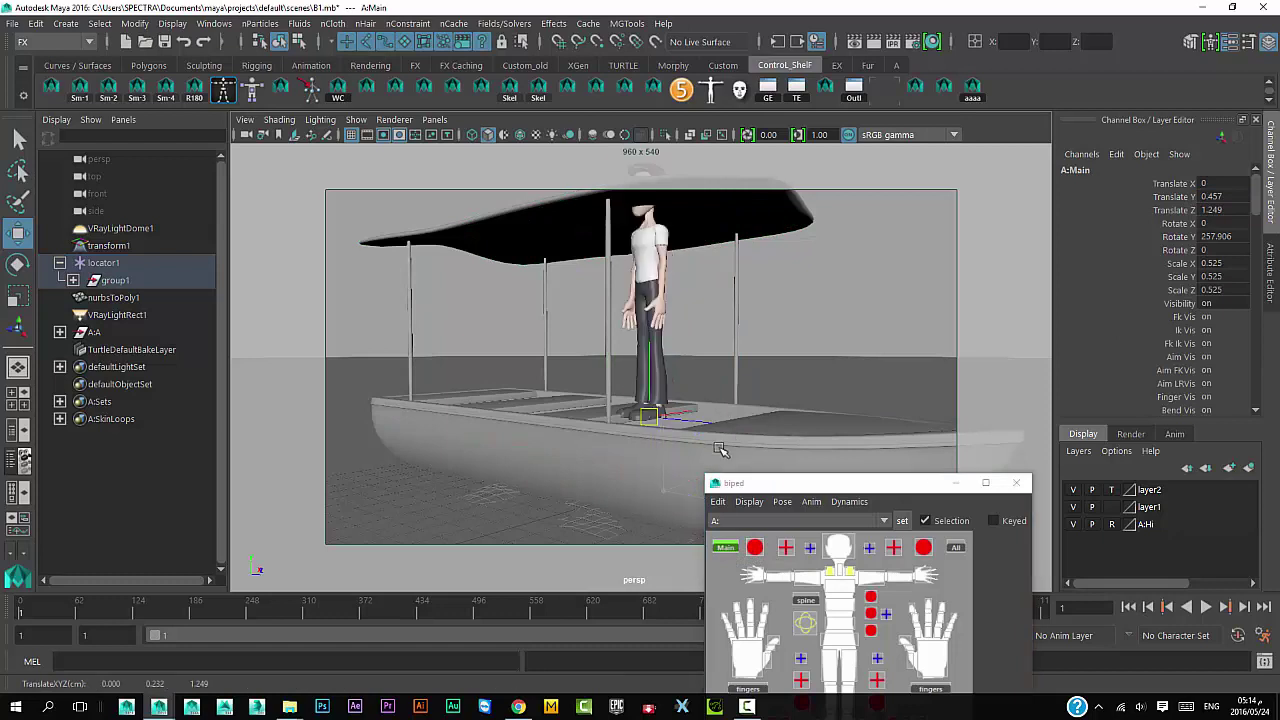
pyautogui.hotkey('ctrl', 'z')
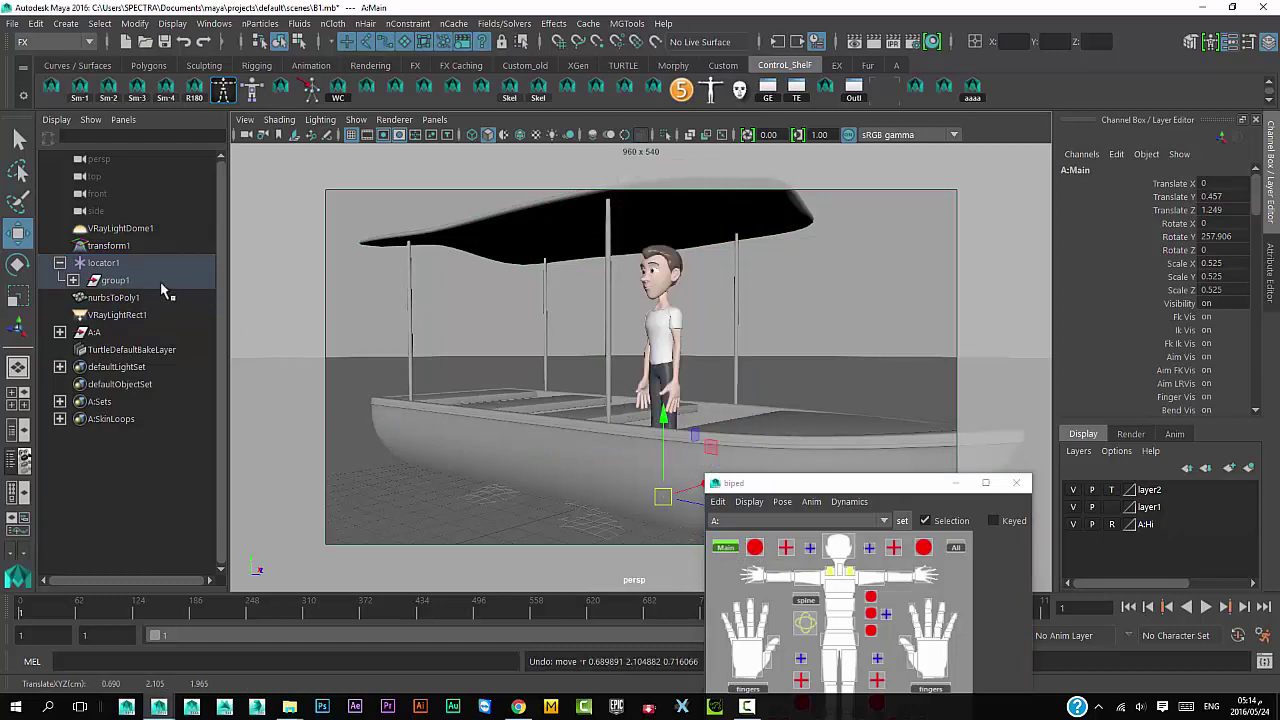
# - Select locator1, then add the character's Main control to the selection
pyautogui.click(108, 265)
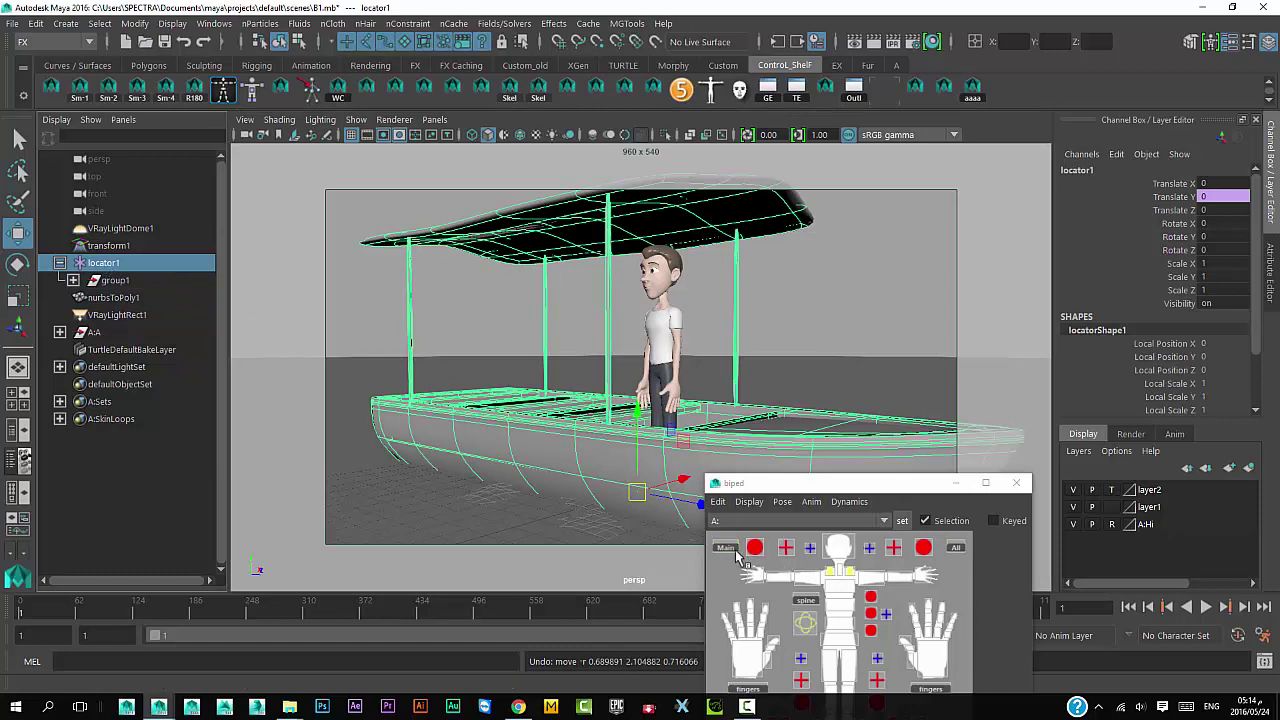
pyautogui.click(730, 552)
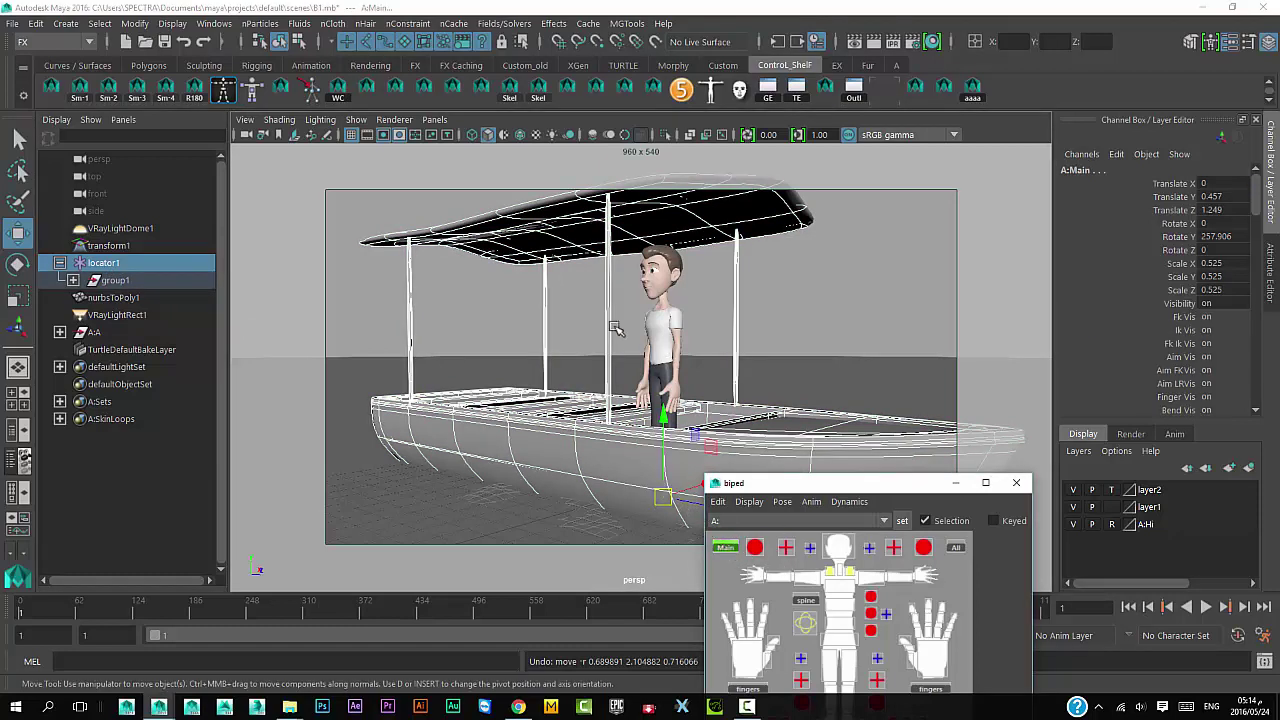
pyautogui.press('space')
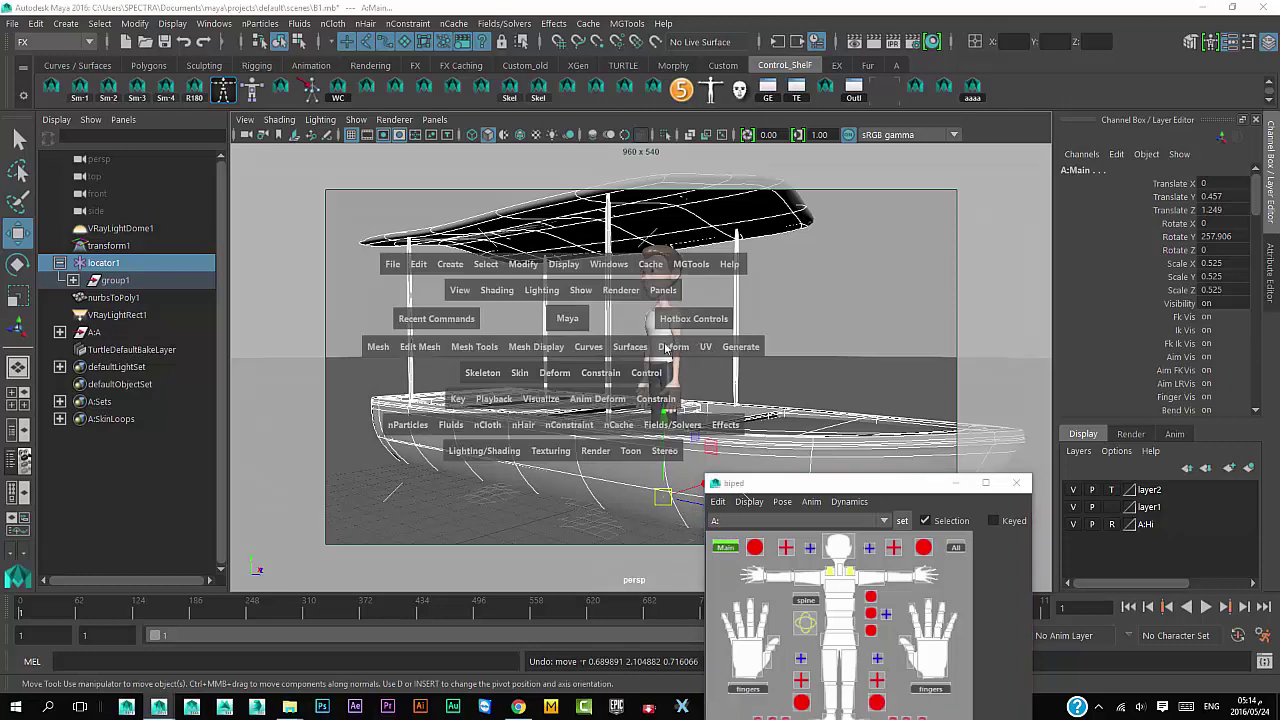
# - Parent-constrain the Main control to locator1 using reset default Parent Constraint settings
pyautogui.click(668, 399)
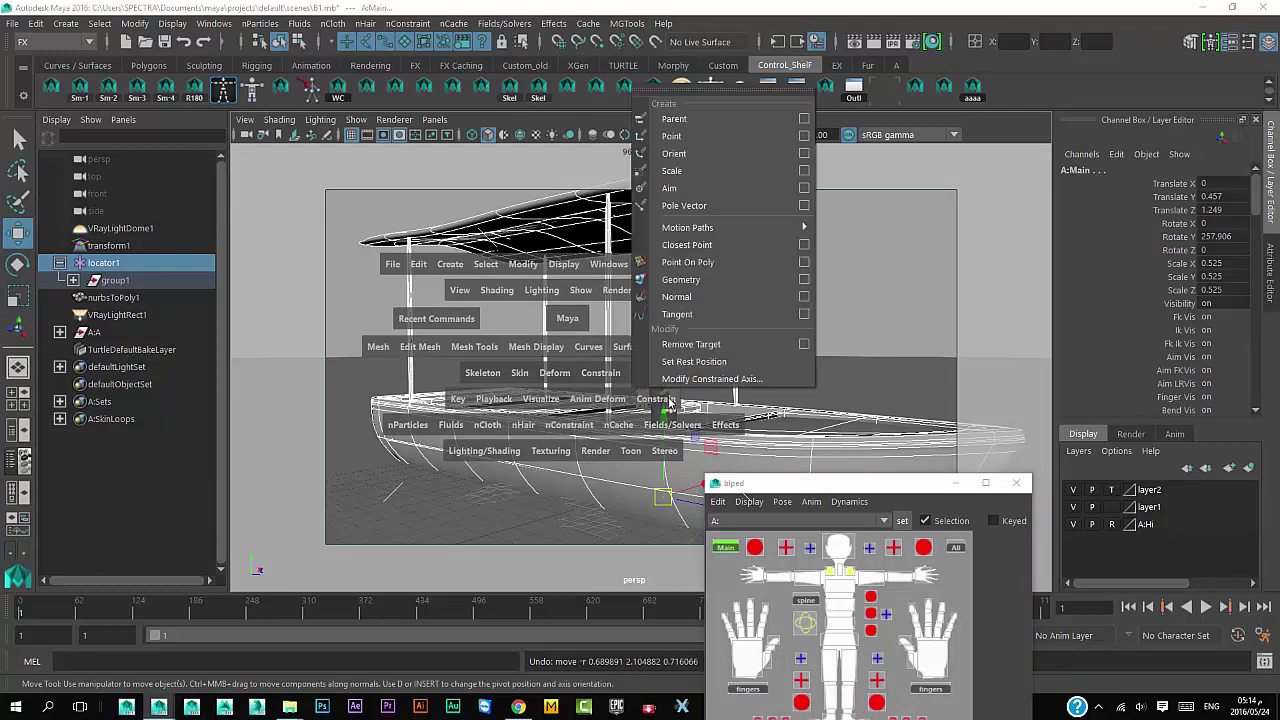
pyautogui.click(805, 120)
pyautogui.moveTo(868, 319); pyautogui.dragTo(941, 164)
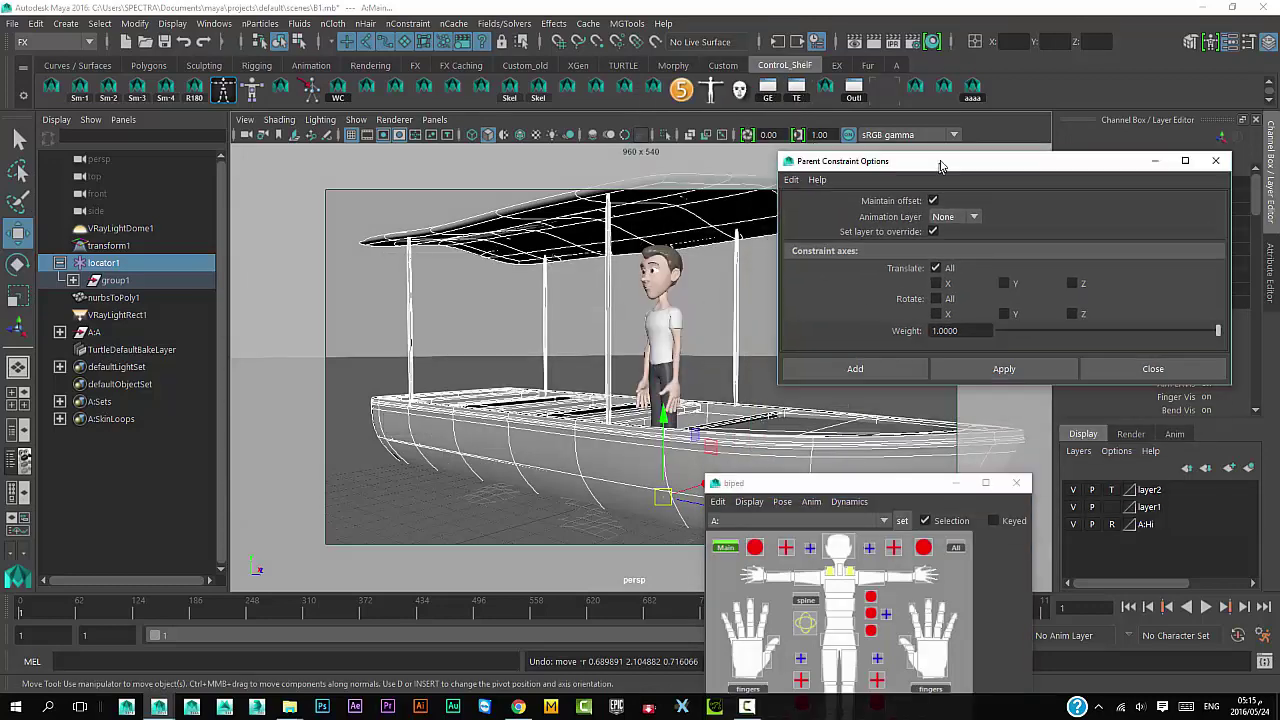
pyautogui.click(792, 176)
pyautogui.click(810, 210)
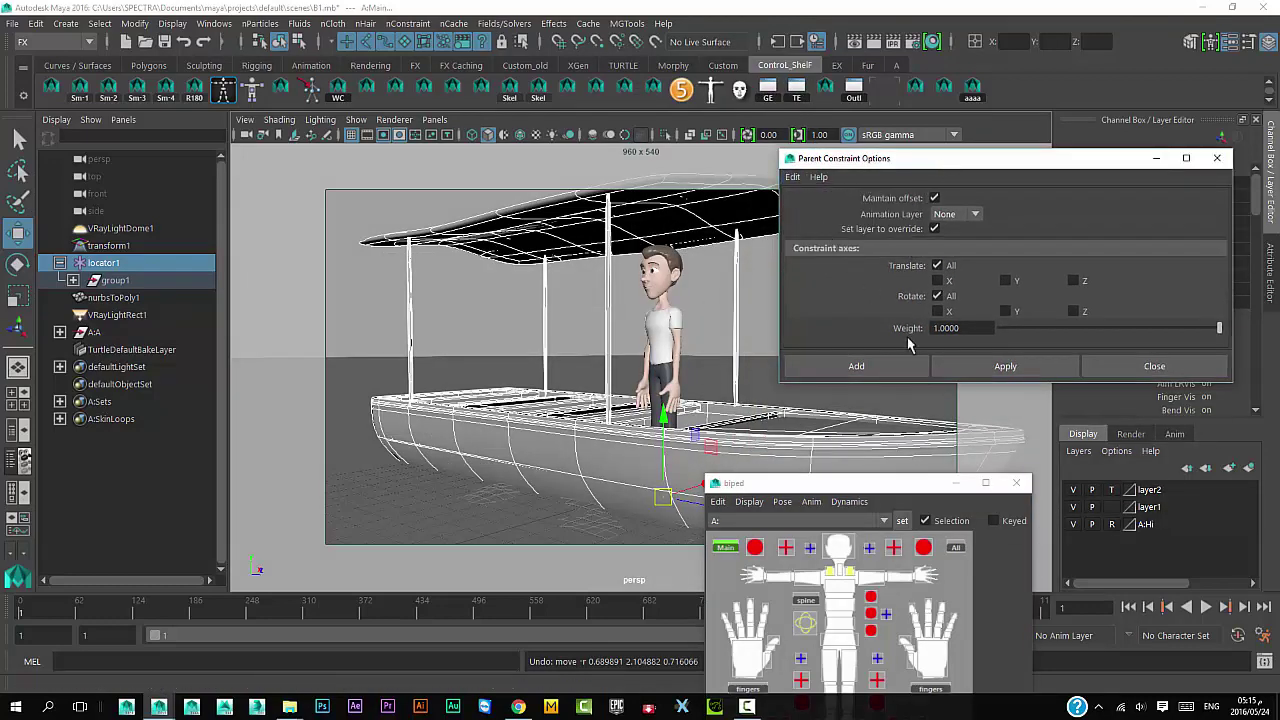
pyautogui.click(858, 367)
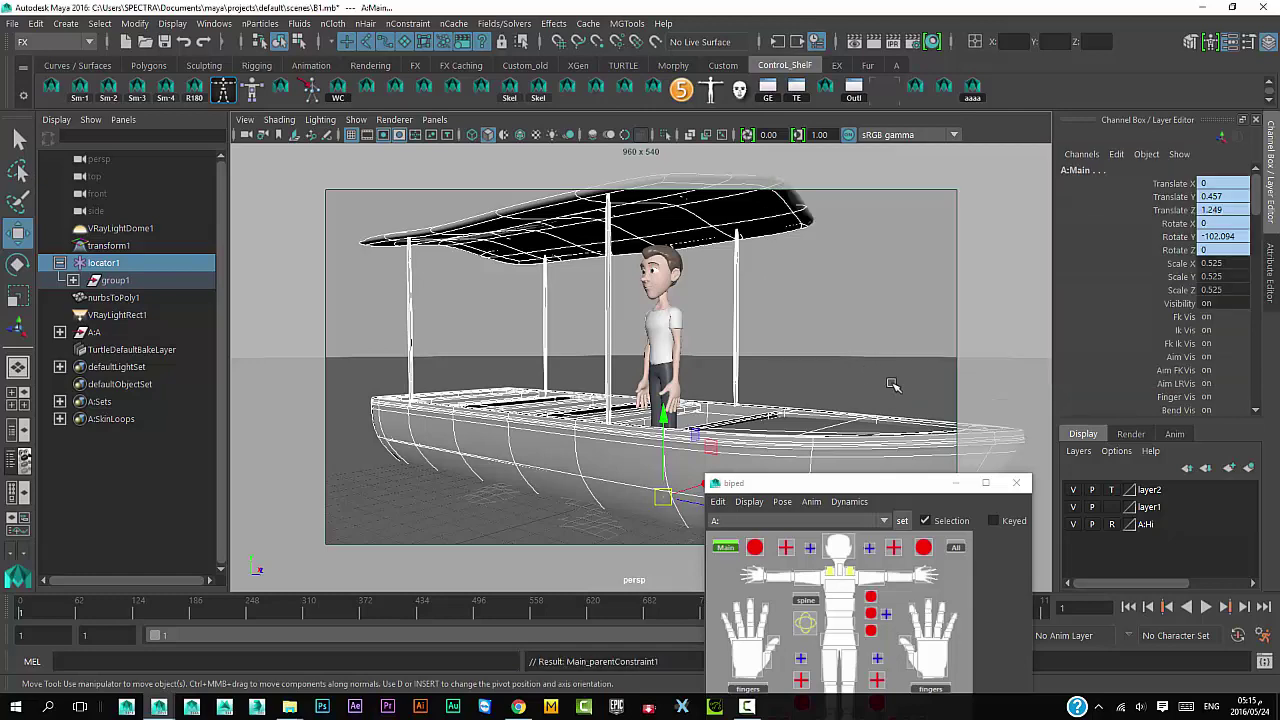
# - Play back and orbit to confirm the character rides along with the boat
pyautogui.click(1205, 606)
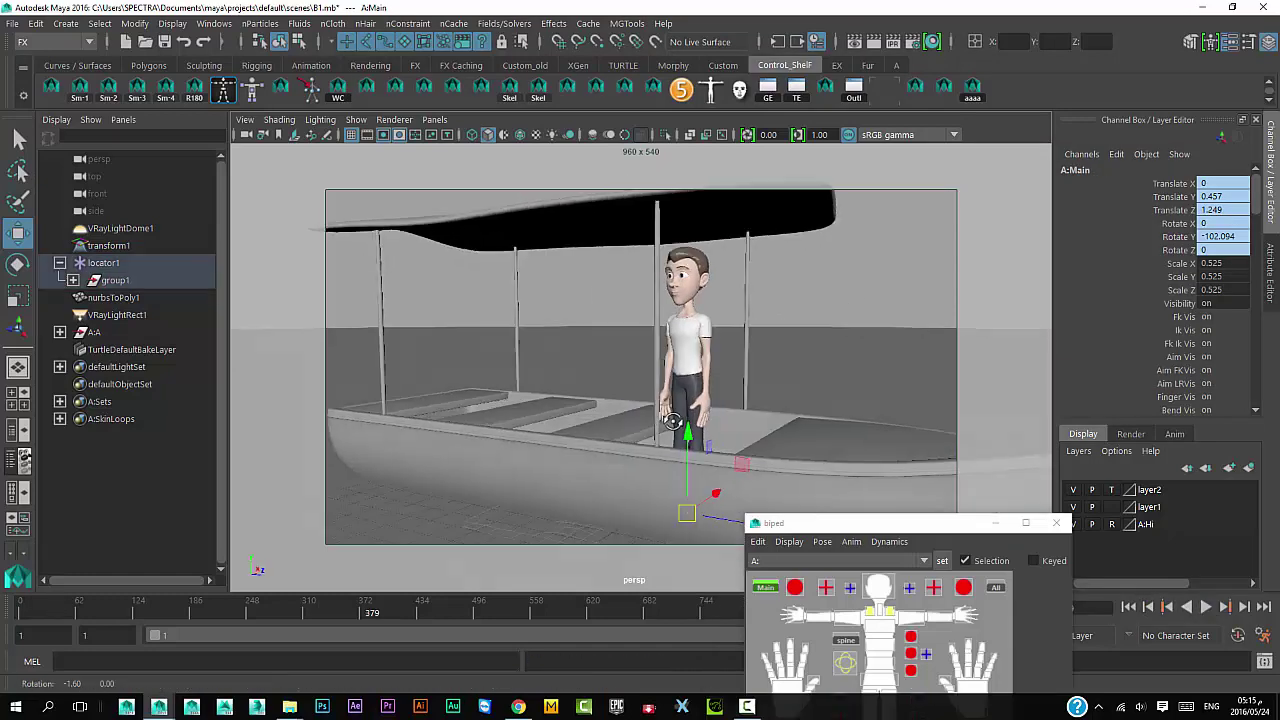
pyautogui.moveTo(700, 446)
pyautogui.keyDown('alt'); pyautogui.mouseDown()
pyautogui.moveTo(697, 421)
pyautogui.moveTo(520, 400)
pyautogui.mouseUp(); pyautogui.keyUp('alt')
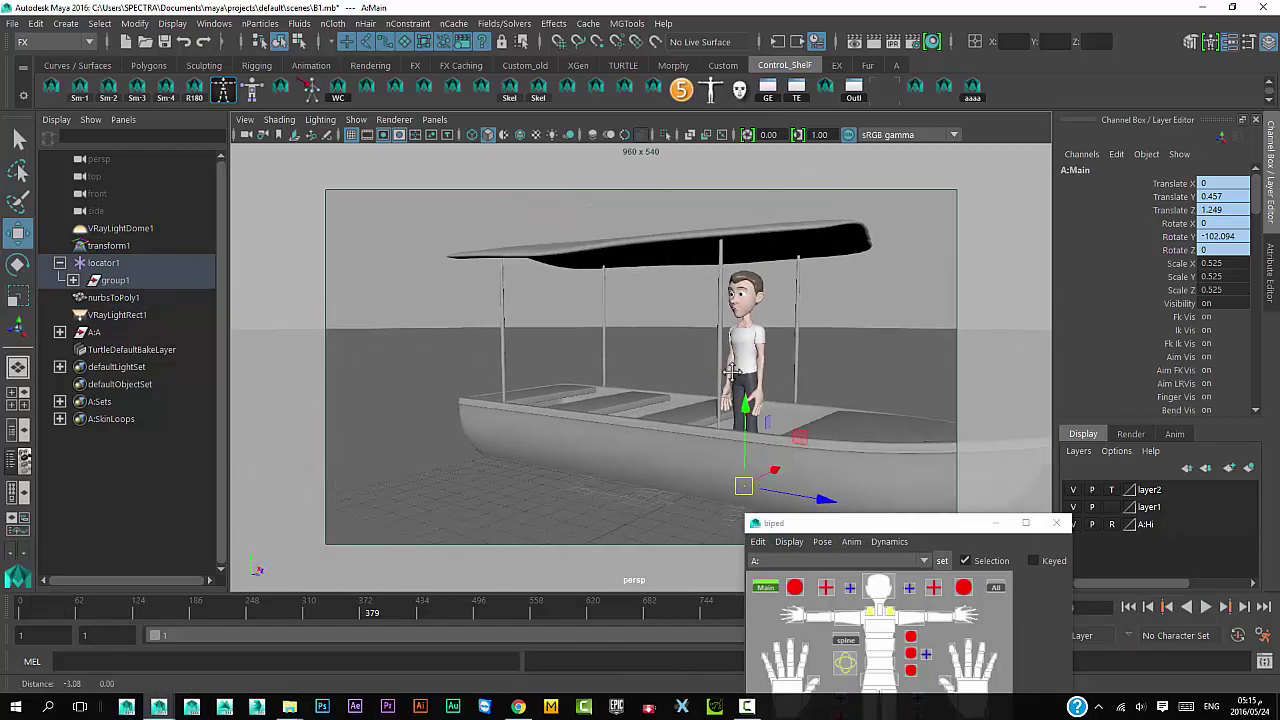
pyautogui.click(10, 23)
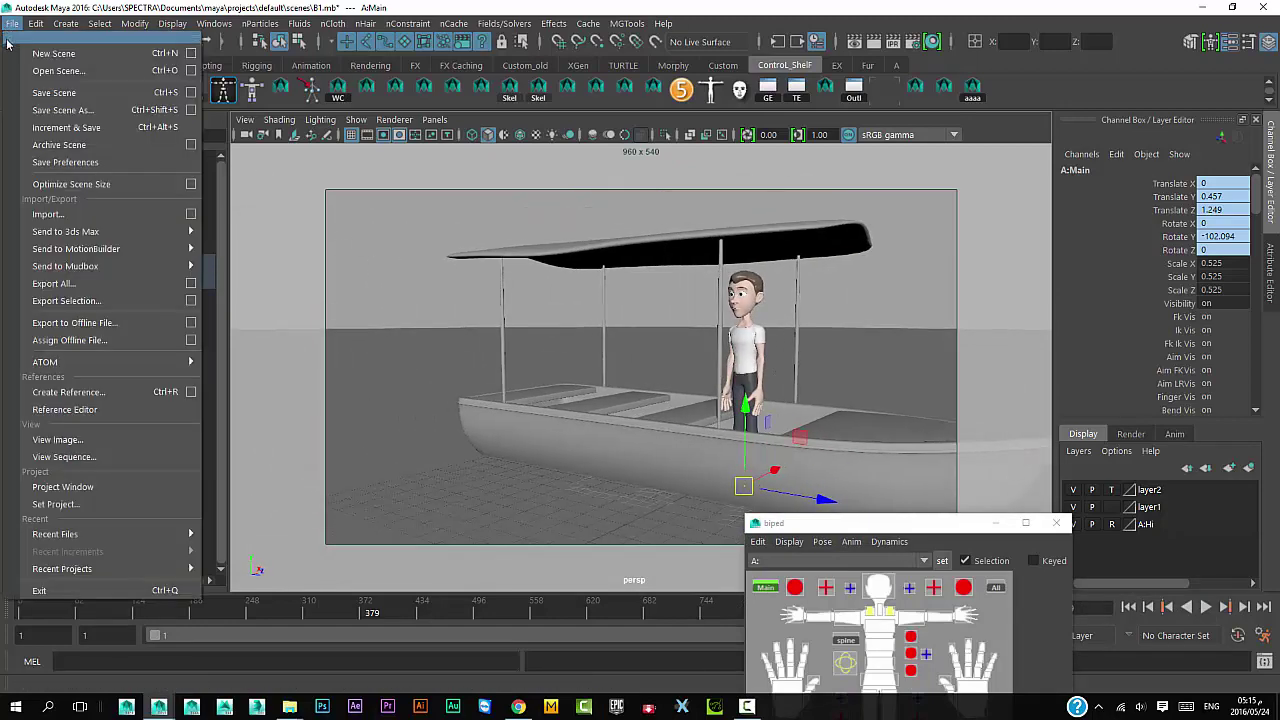
# - Import B.mb from the scenes folder into the boat scene
pyautogui.click(47, 214)
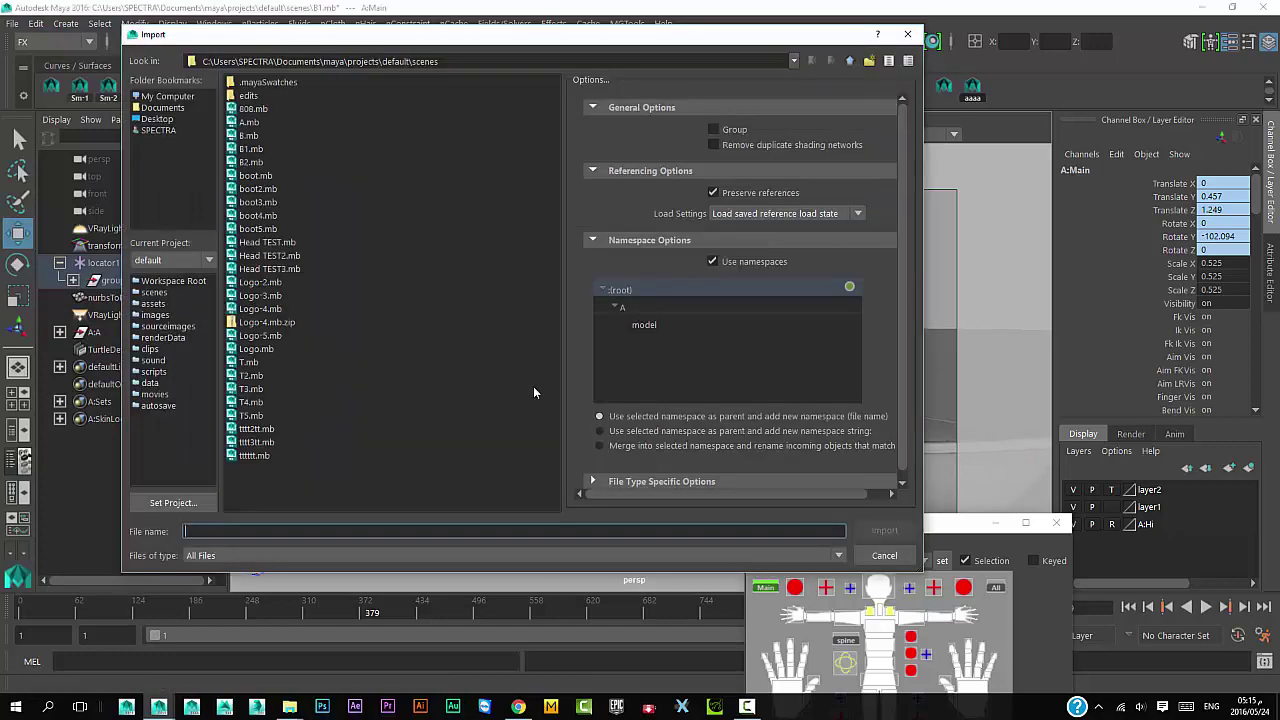
pyautogui.click(246, 137)
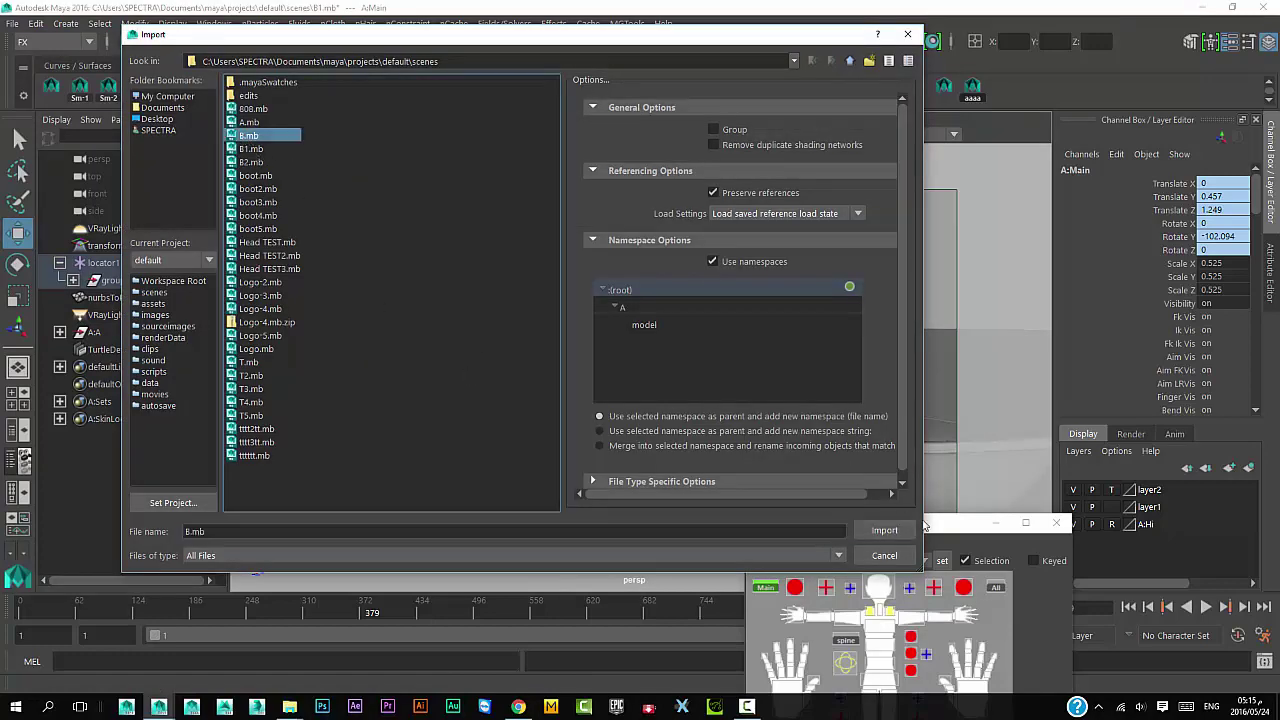
pyautogui.click(884, 530)
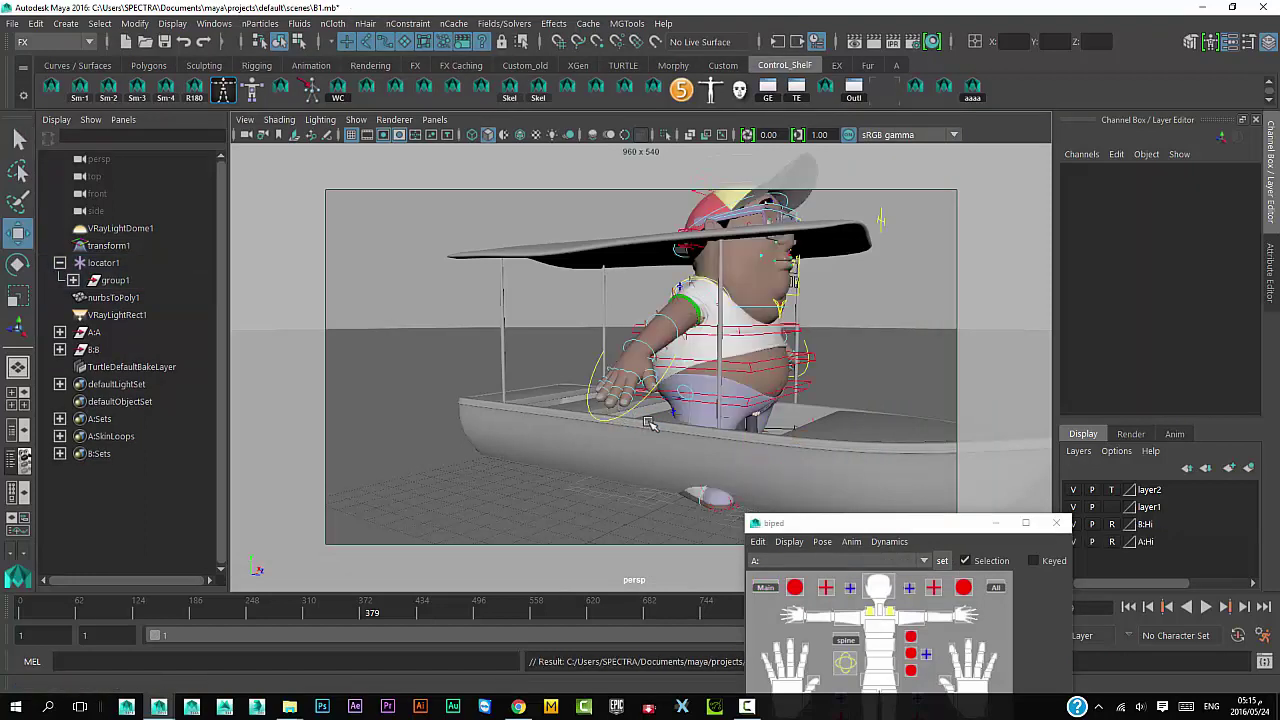
# - Switch the biped picker to namespace B: and select the second character's Main control
pyautogui.moveTo(838, 528); pyautogui.dragTo(916, 402)
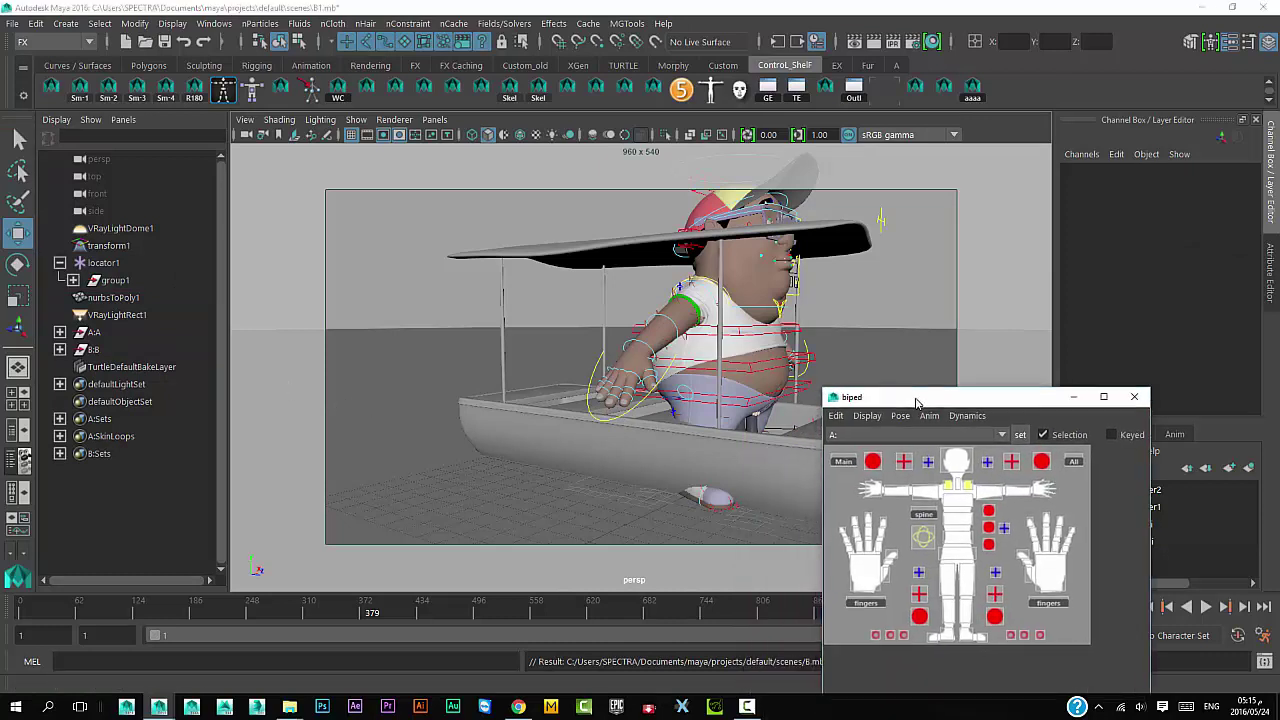
pyautogui.click(903, 440)
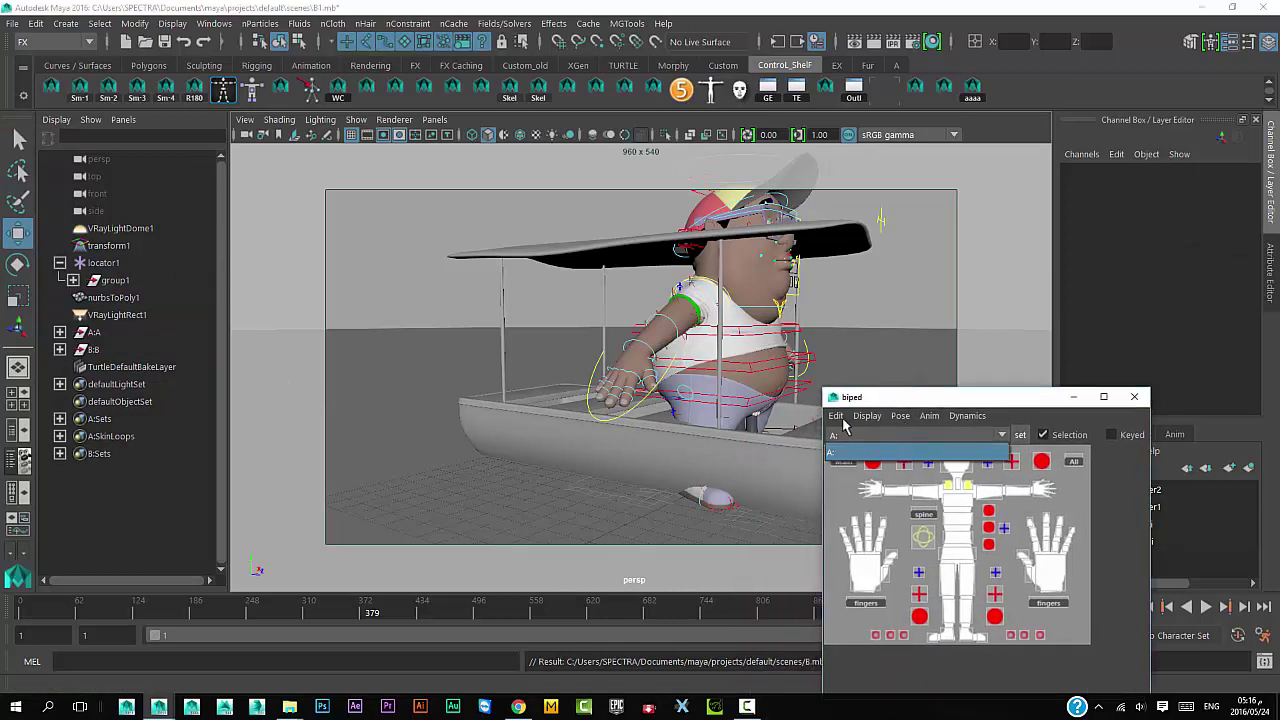
pyautogui.click(878, 440)
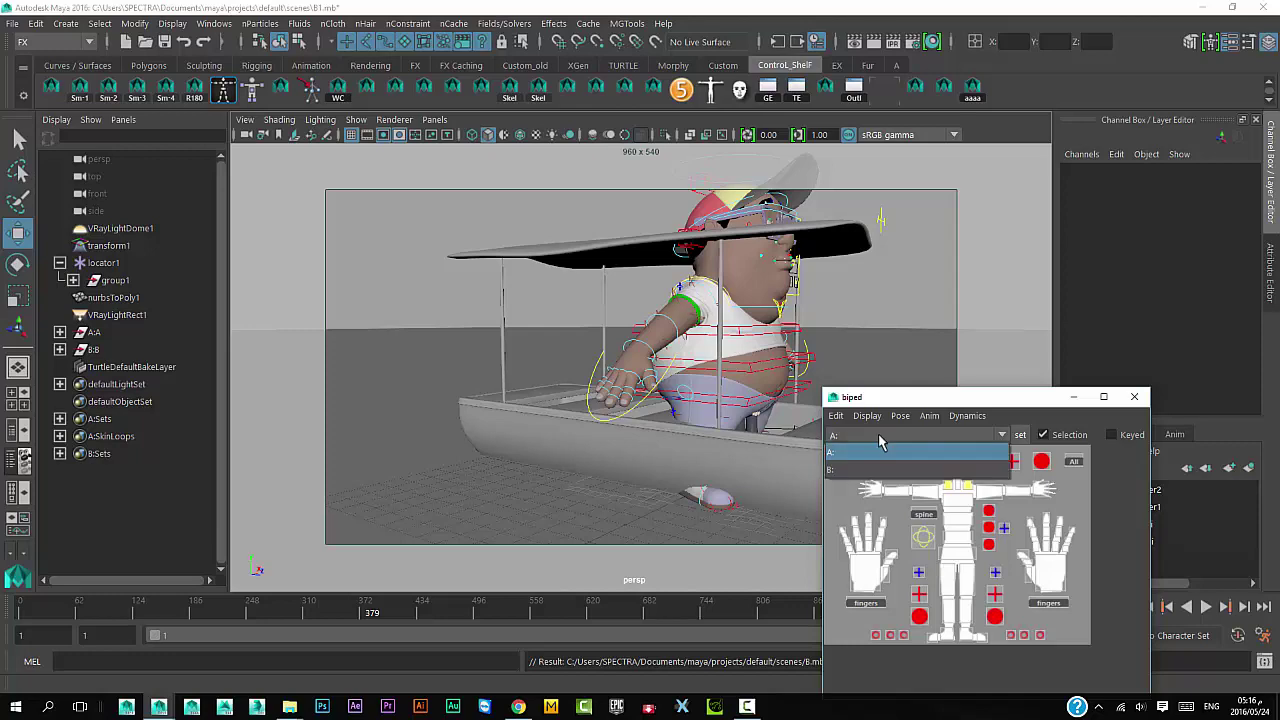
pyautogui.click(880, 469)
pyautogui.click(843, 463)
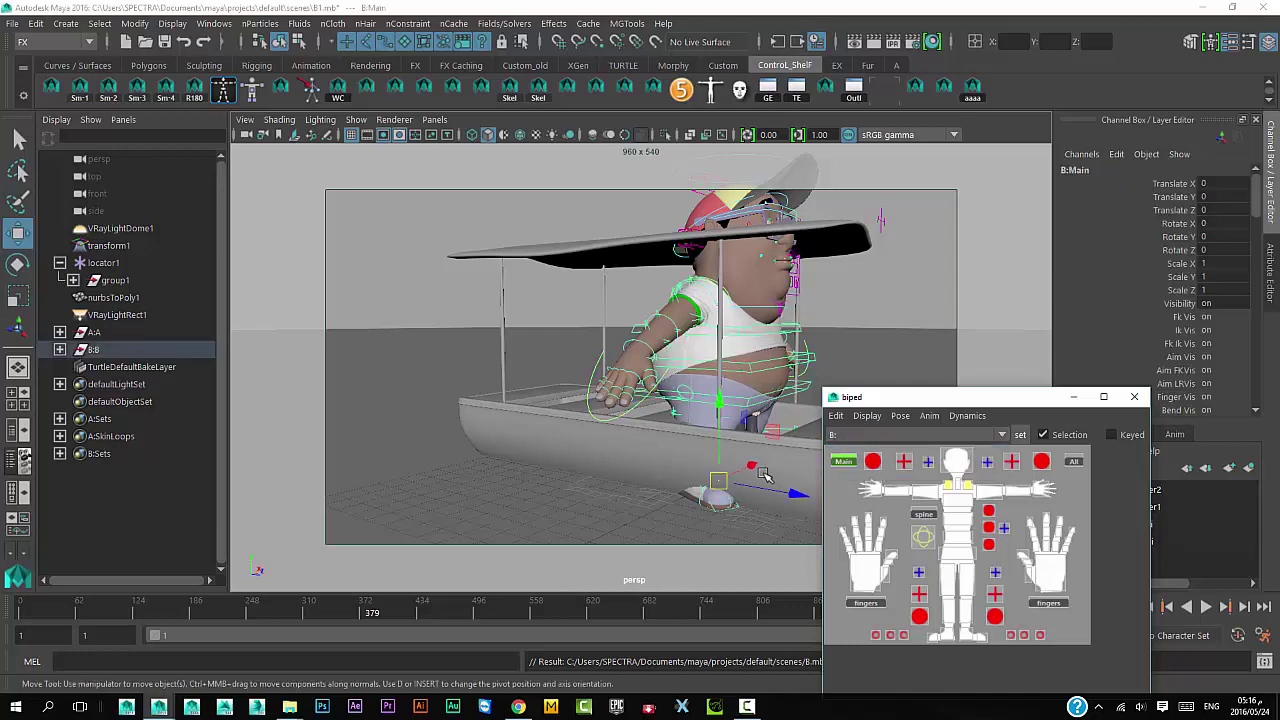
# - Move the B character to the boat's left end, scale it to 0.626, and turn it about -108° on Y
pyautogui.moveTo(785, 494); pyautogui.dragTo(740, 492)
pyautogui.moveTo(640, 487)
pyautogui.mouseDown()
pyautogui.moveTo(590, 470)
pyautogui.moveTo(416, 491)
pyautogui.mouseUp()
pyautogui.press('r')
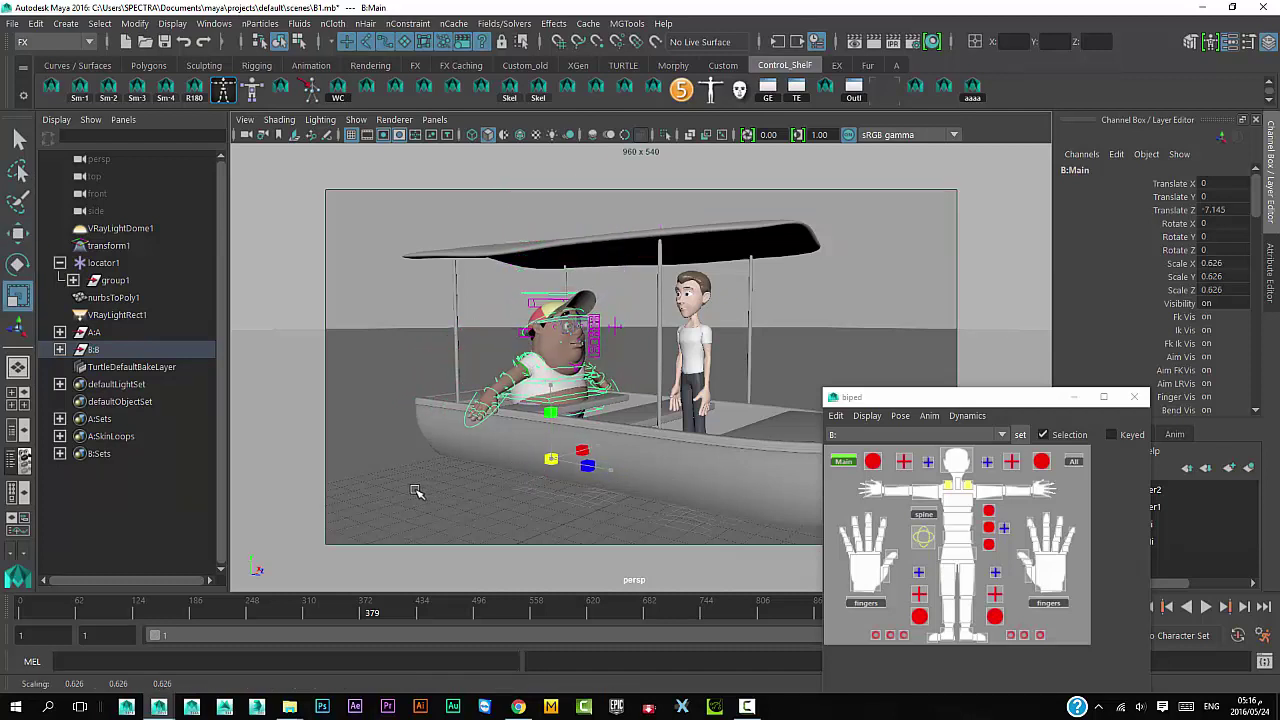
pyautogui.press('e')
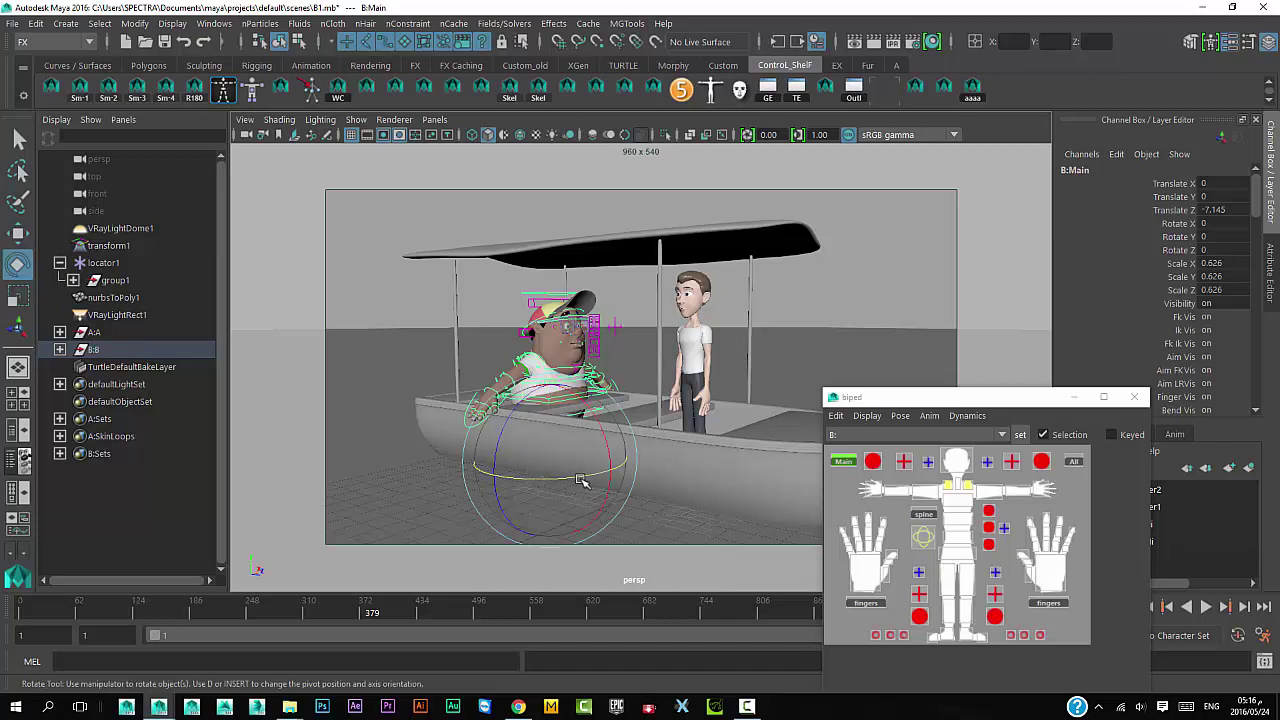
pyautogui.moveTo(532, 486); pyautogui.dragTo(452, 486)
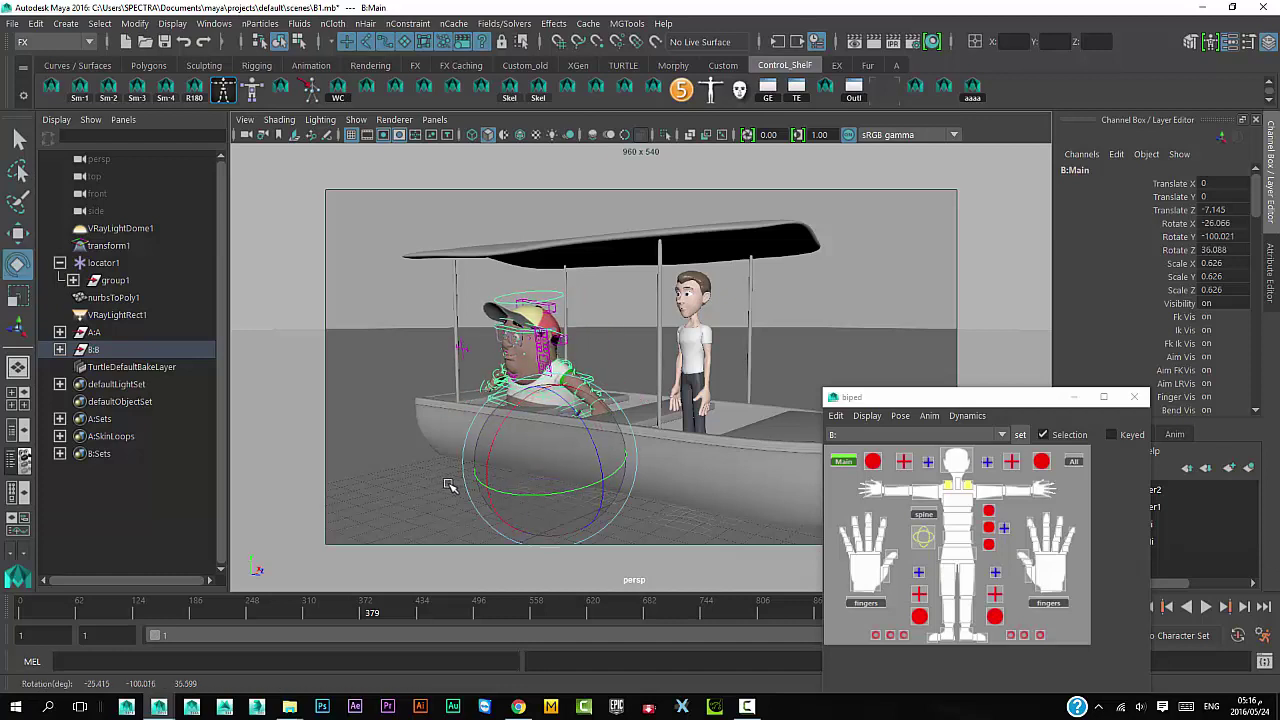
pyautogui.hotkey('ctrl', 'z')
pyautogui.hotkey('ctrl', 'z')
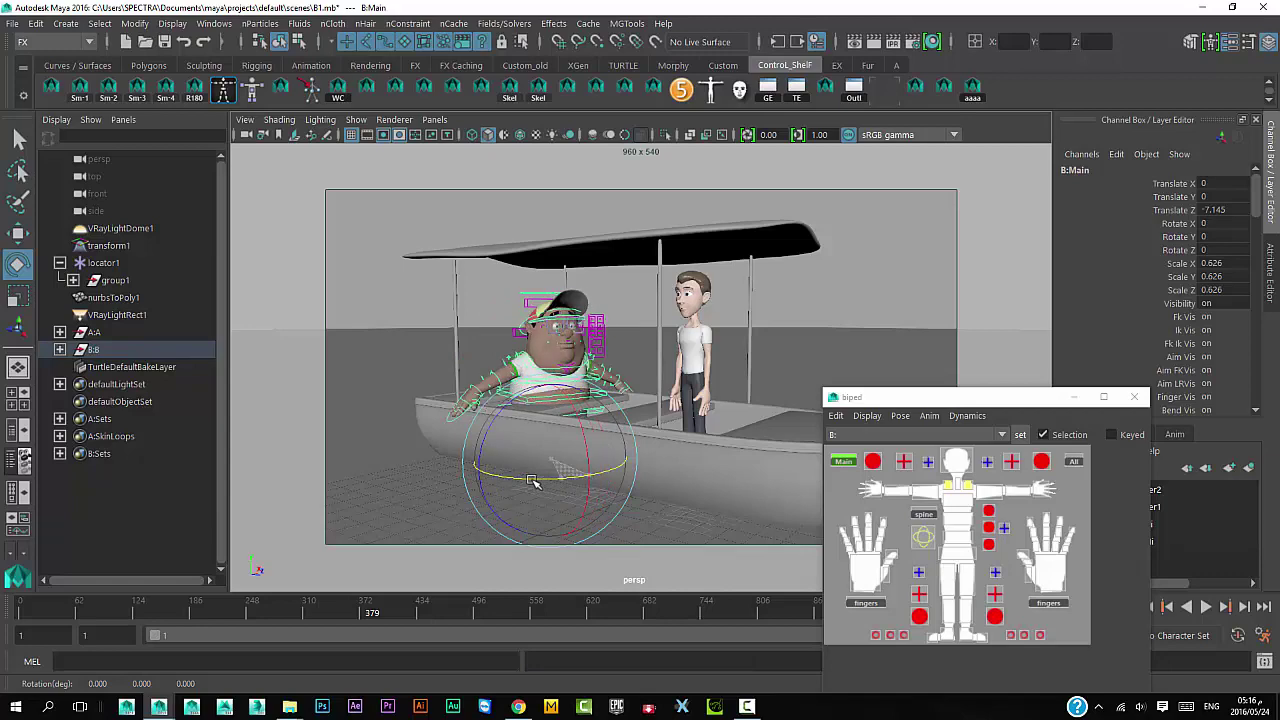
pyautogui.hotkey('ctrl', 'z')
pyautogui.moveTo(492, 479); pyautogui.dragTo(472, 476)
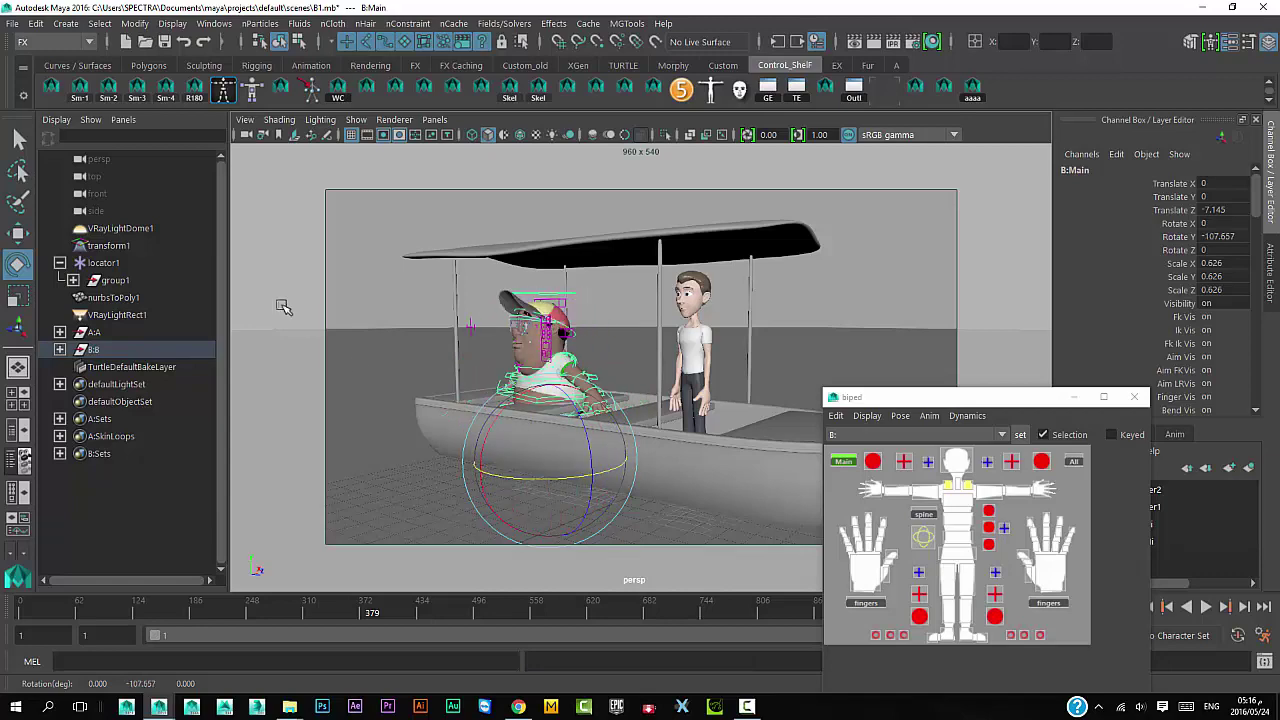
pyautogui.click(104, 263)
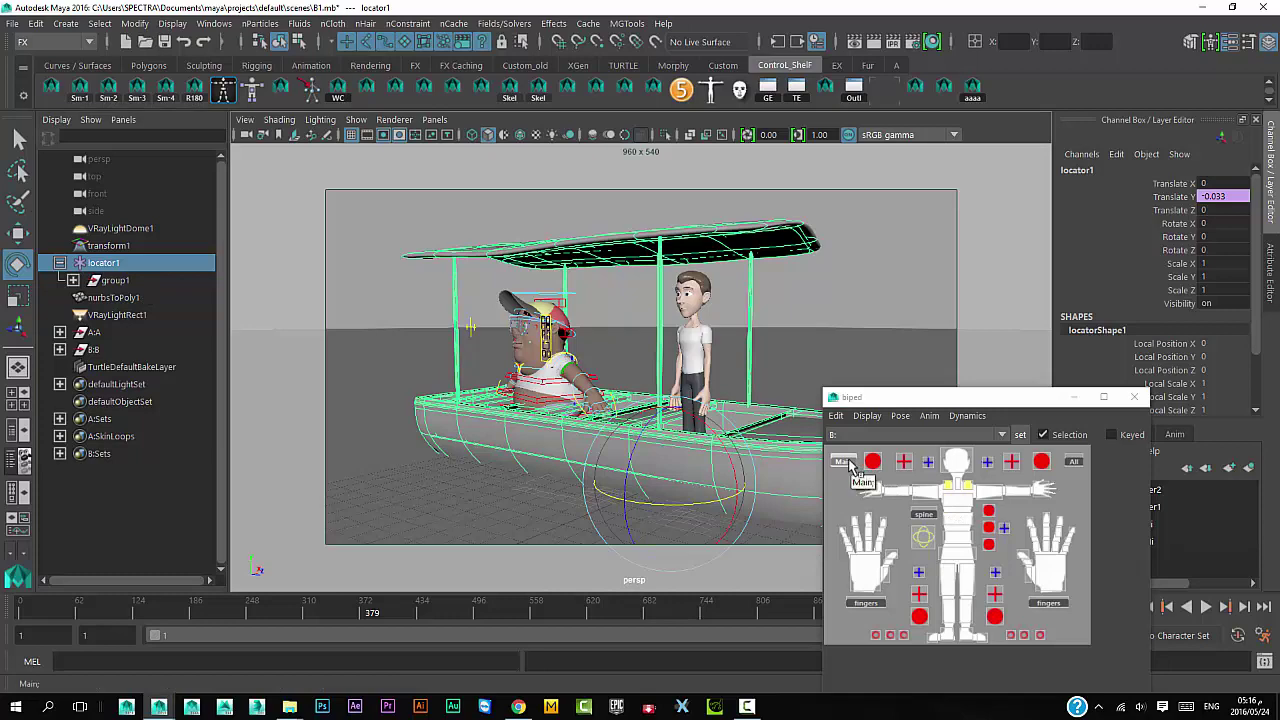
# - Parent-constrain the second character's Main control to locator1 through the hotbox Constrain menu
pyautogui.click(846, 461)
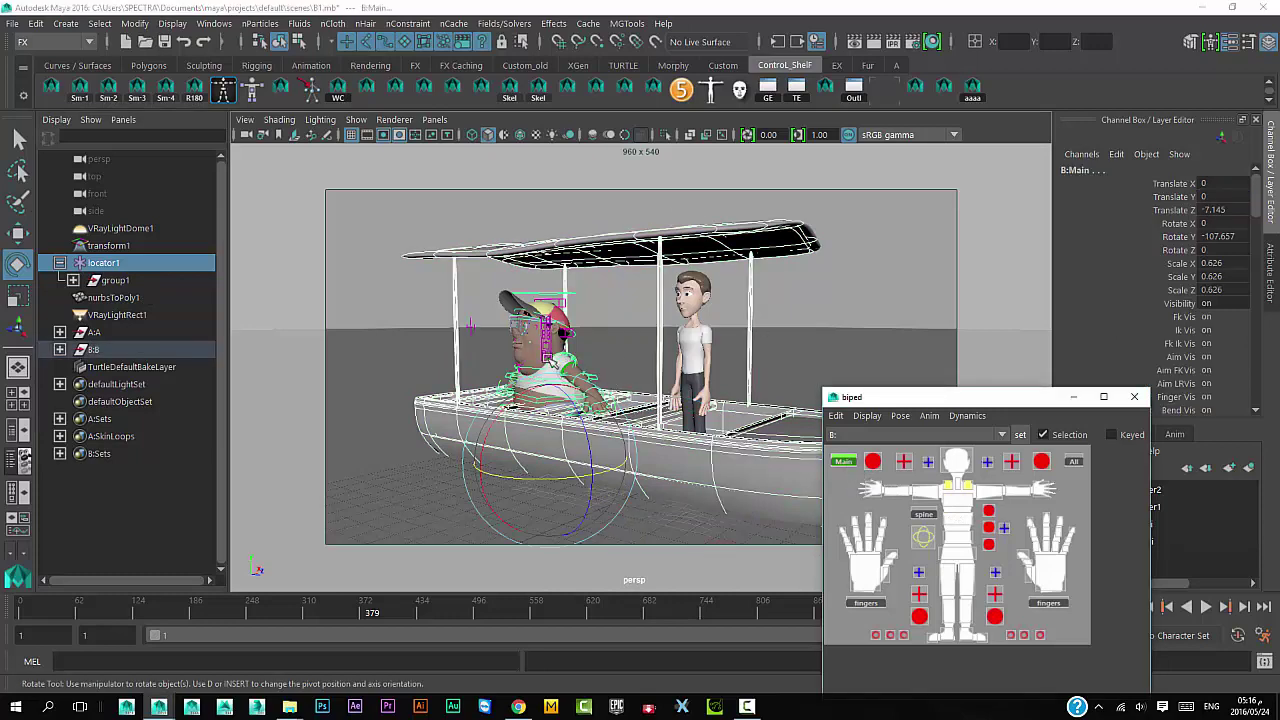
pyautogui.press('space')
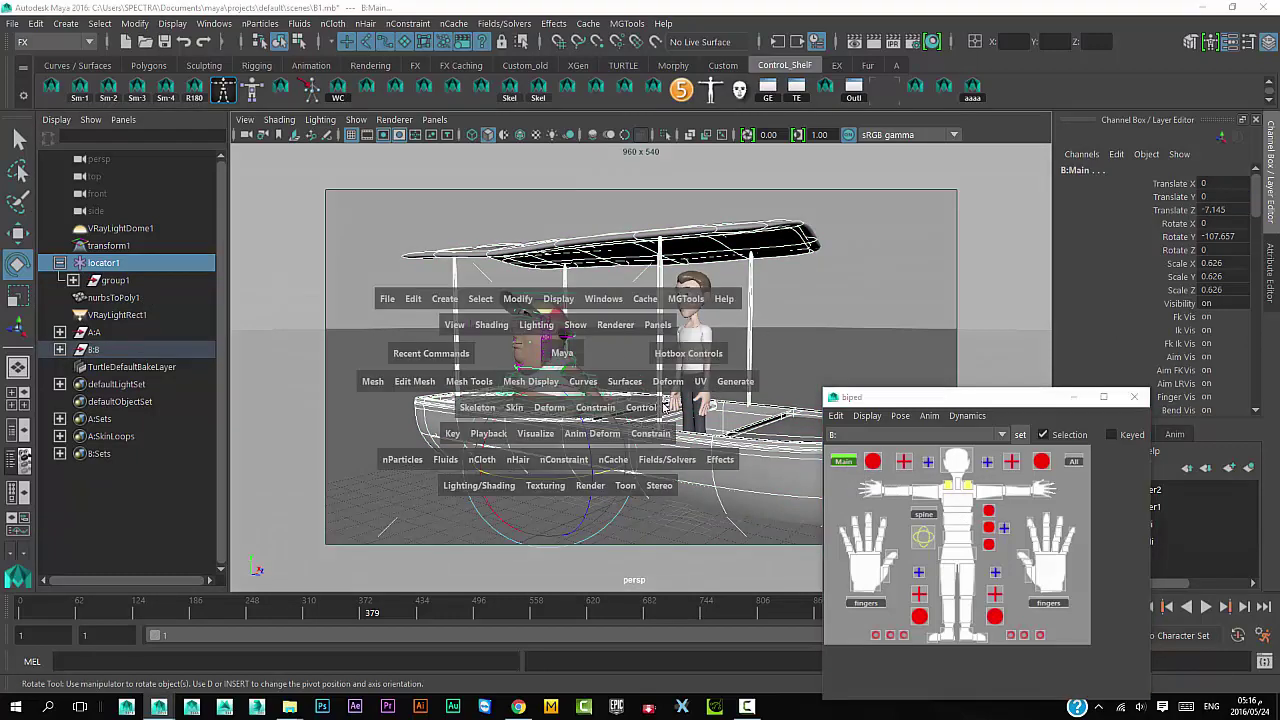
pyautogui.click(666, 436)
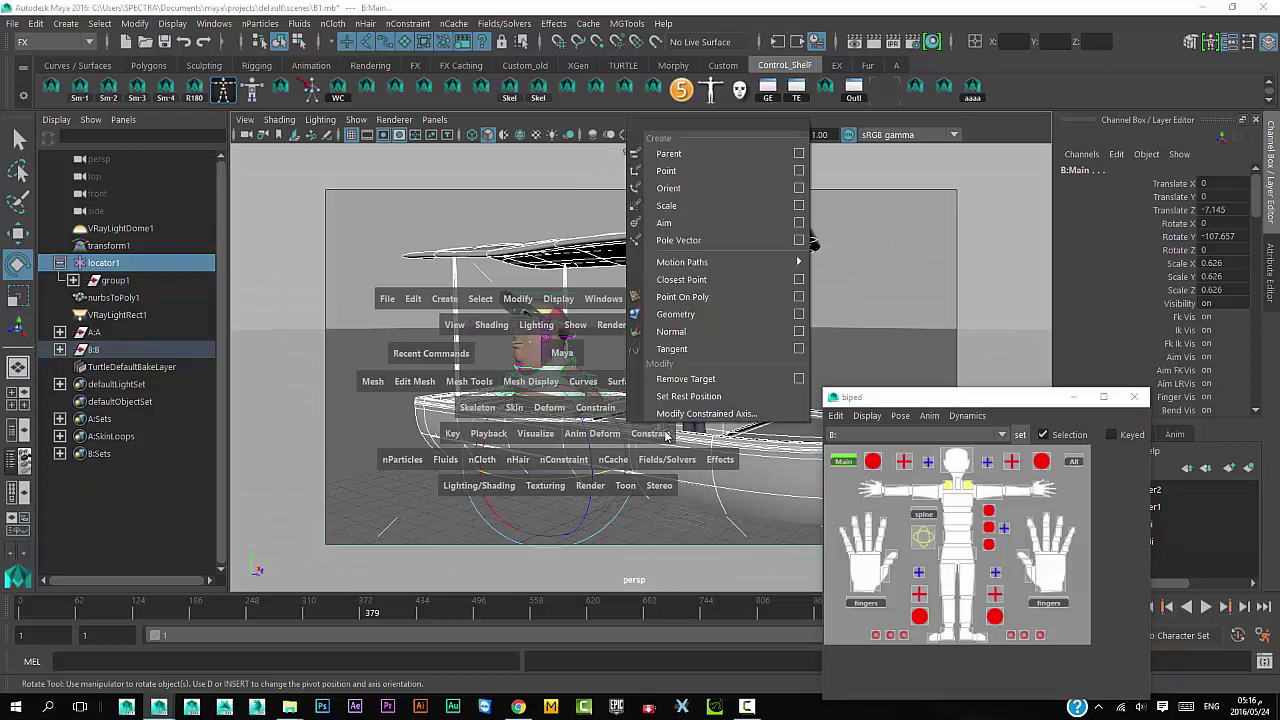
pyautogui.click(700, 157)
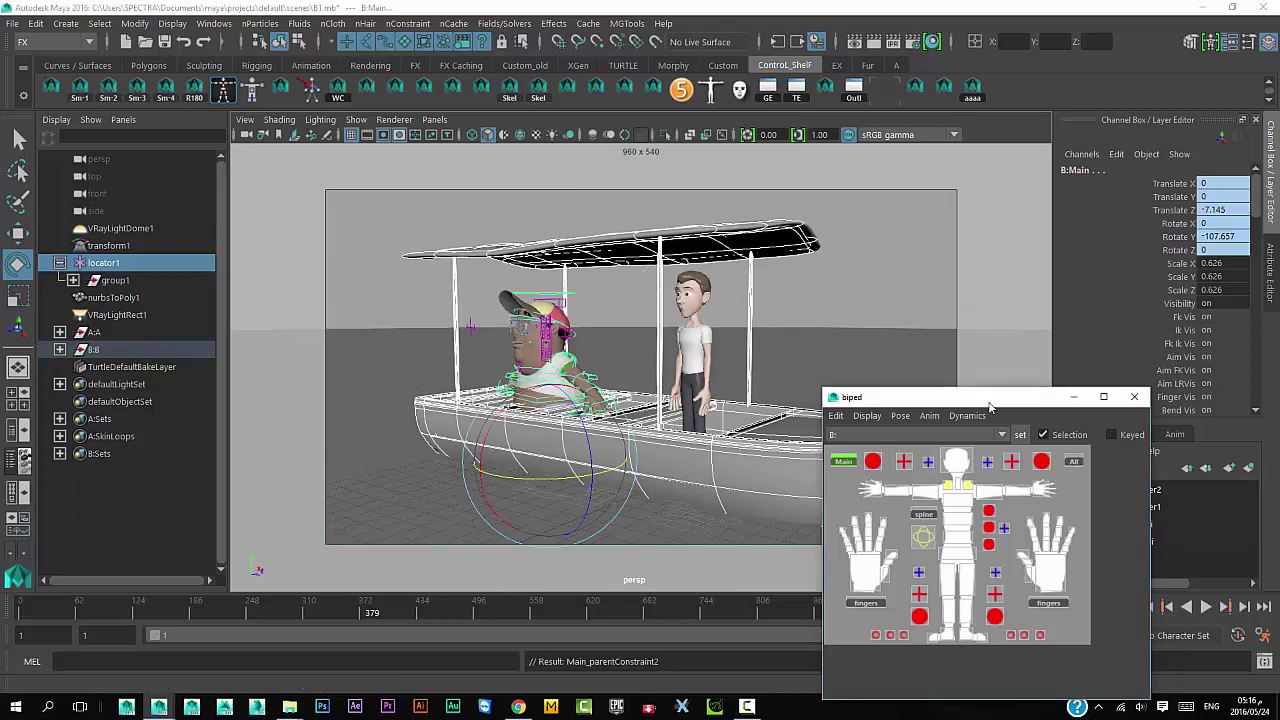
pyautogui.moveTo(987, 393); pyautogui.dragTo(993, 167)
# - Play the animation from the start to check that the character rides with the boat
pyautogui.click(1128, 607)
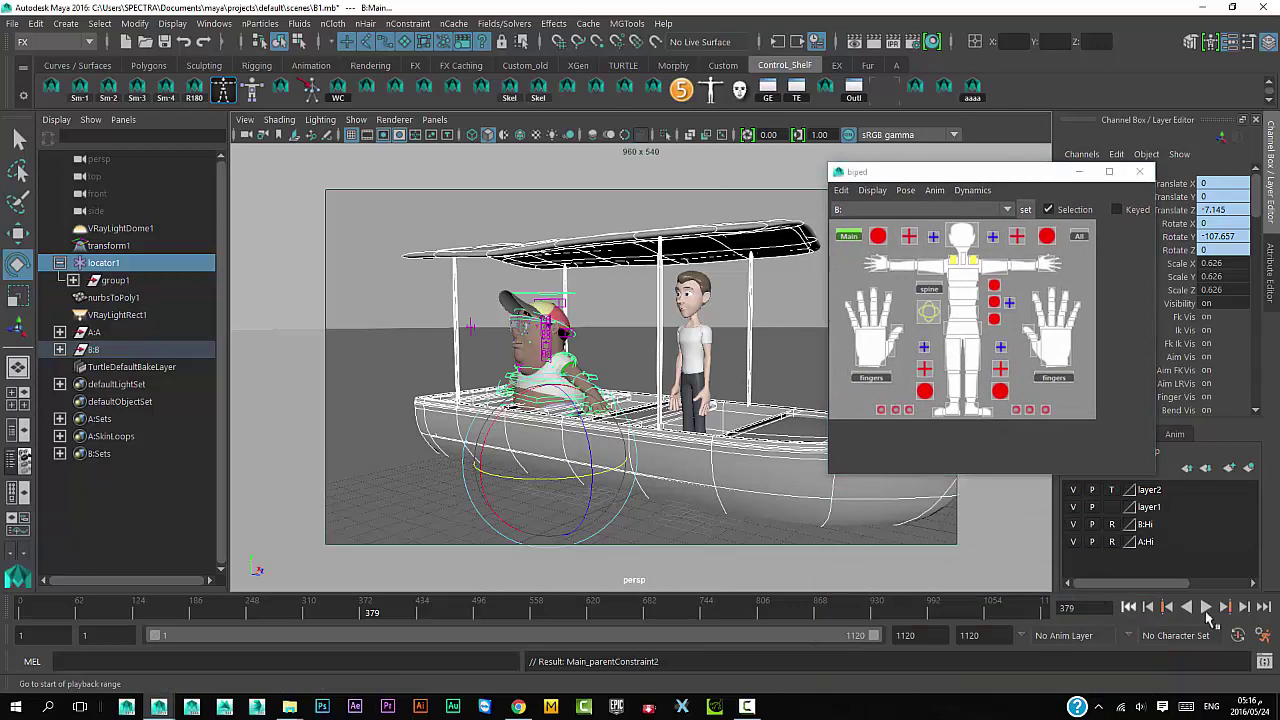
pyautogui.click(1205, 607)
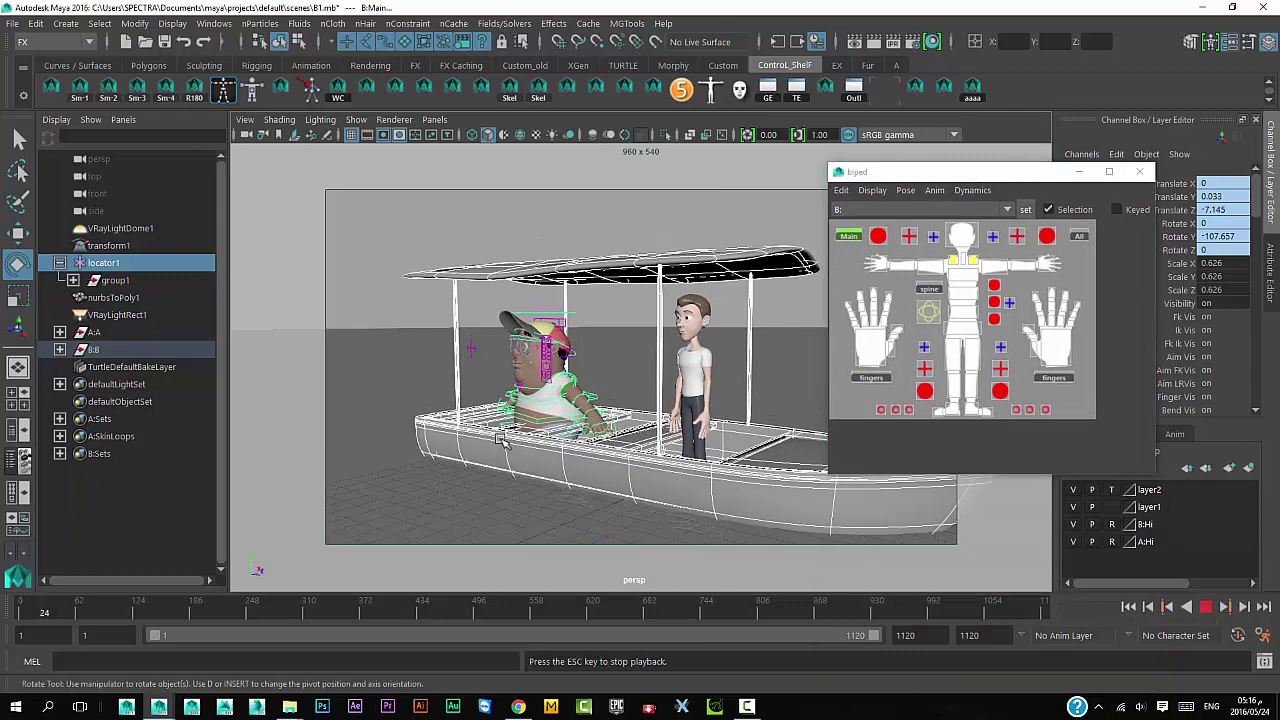
pyautogui.scroll(3, 593, 469)
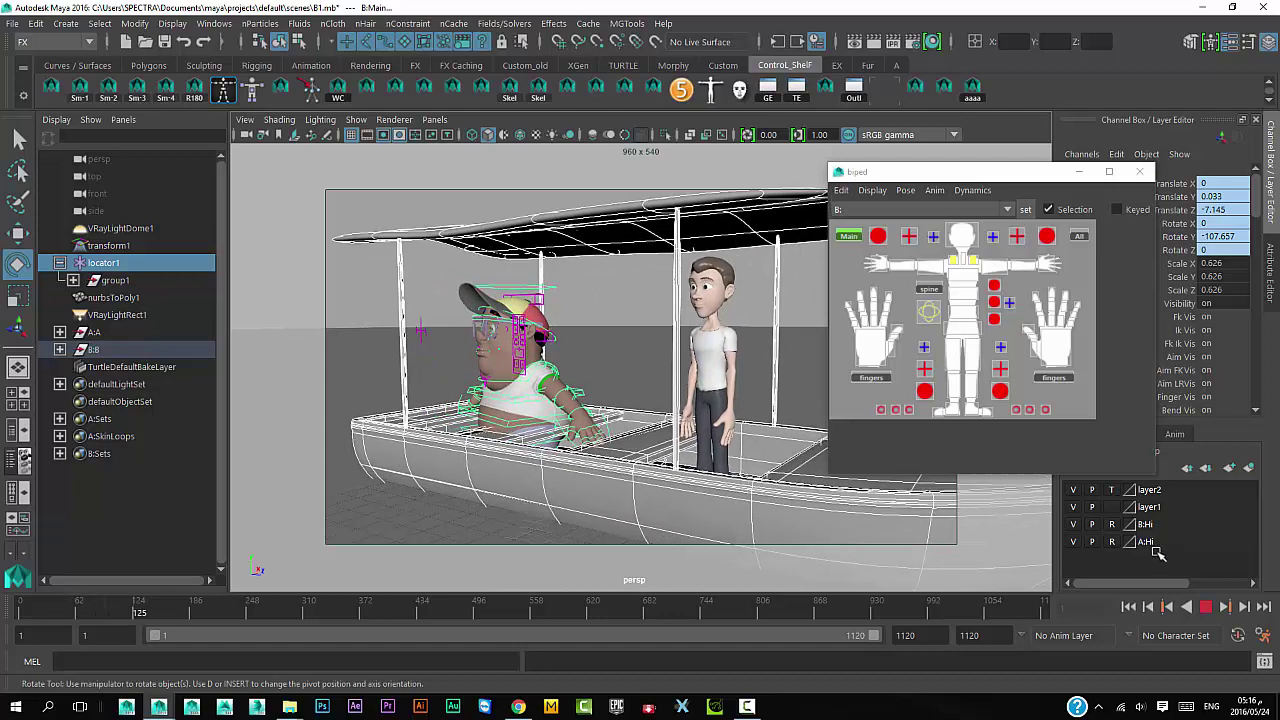
pyautogui.click(1207, 607)
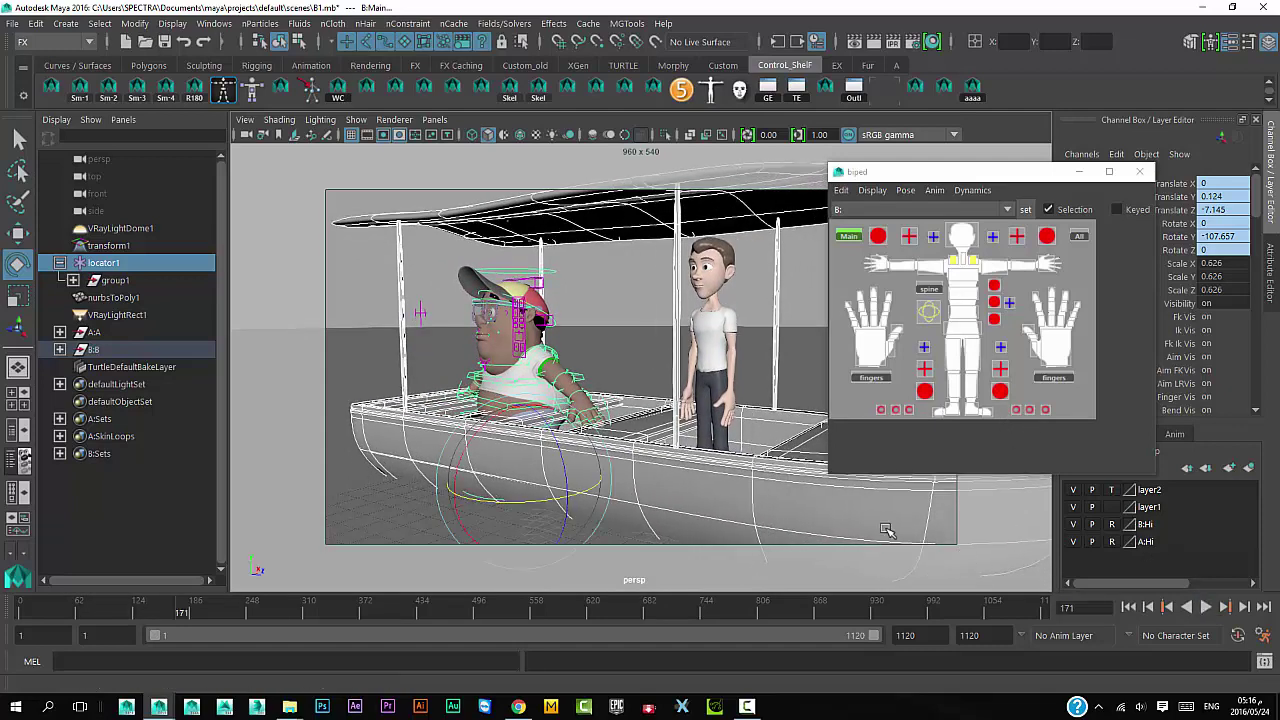
# - Reselect the Main control with the Move tool and bring the view closer to the character
pyautogui.click(849, 237)
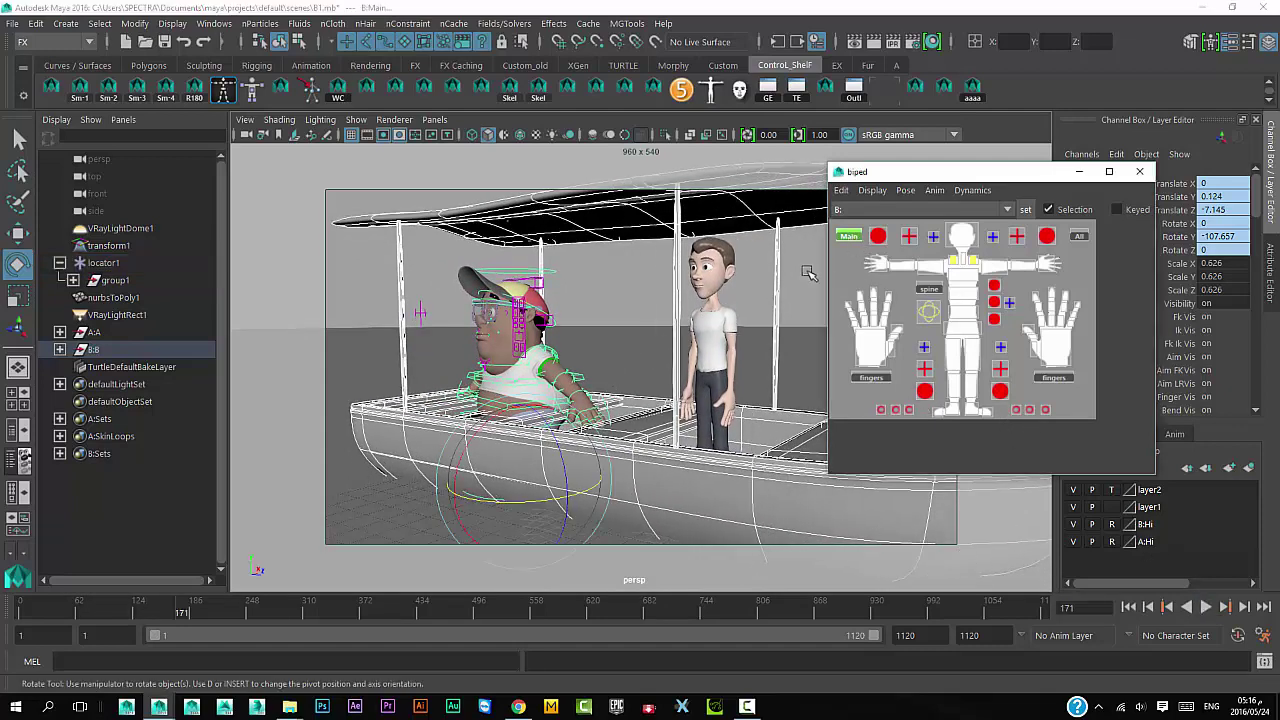
pyautogui.keyDown('alt'); pyautogui.moveTo(600, 380); pyautogui.dragTo(648, 412, button='right'); pyautogui.keyUp('alt')
pyautogui.moveTo(648, 412)
pyautogui.keyDown('alt'); pyautogui.mouseDown()
pyautogui.moveTo(600, 491)
pyautogui.moveTo(565, 500)
pyautogui.mouseUp(); pyautogui.keyUp('alt')
pyautogui.press('w')
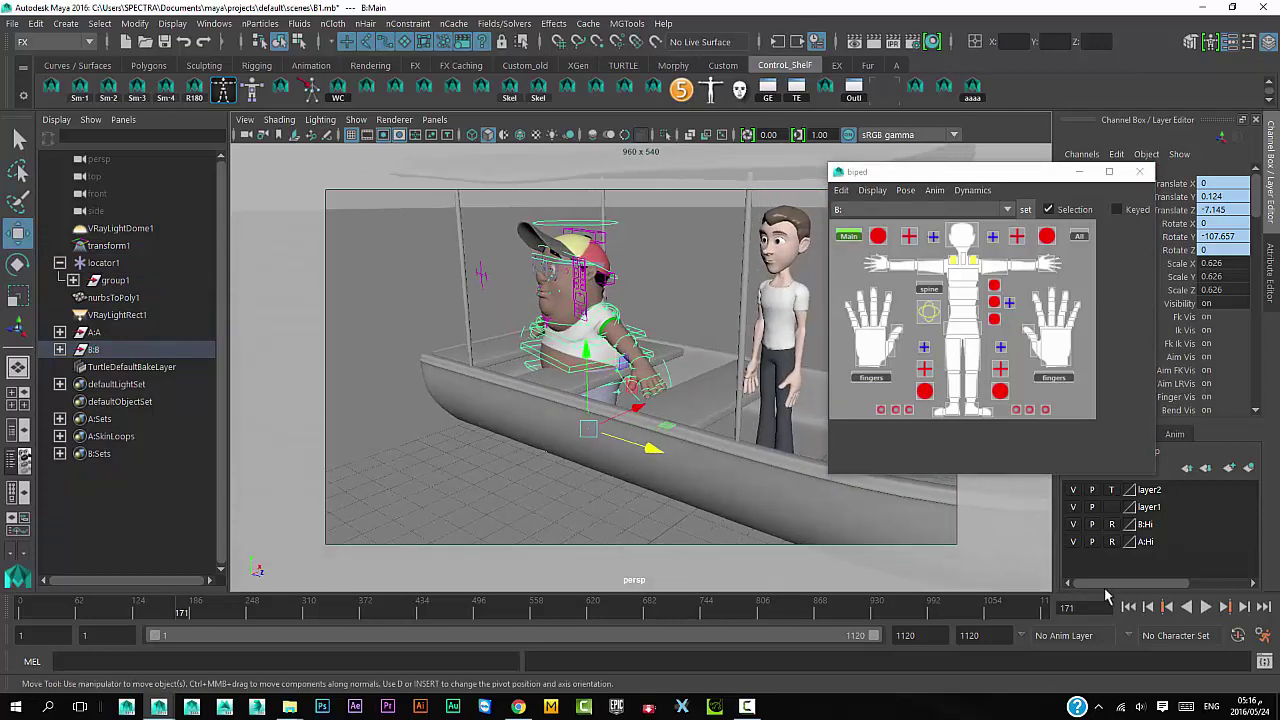
# - At frame 1, slide the Main control left, turn it toward the front and raise it
pyautogui.click(1128, 607)
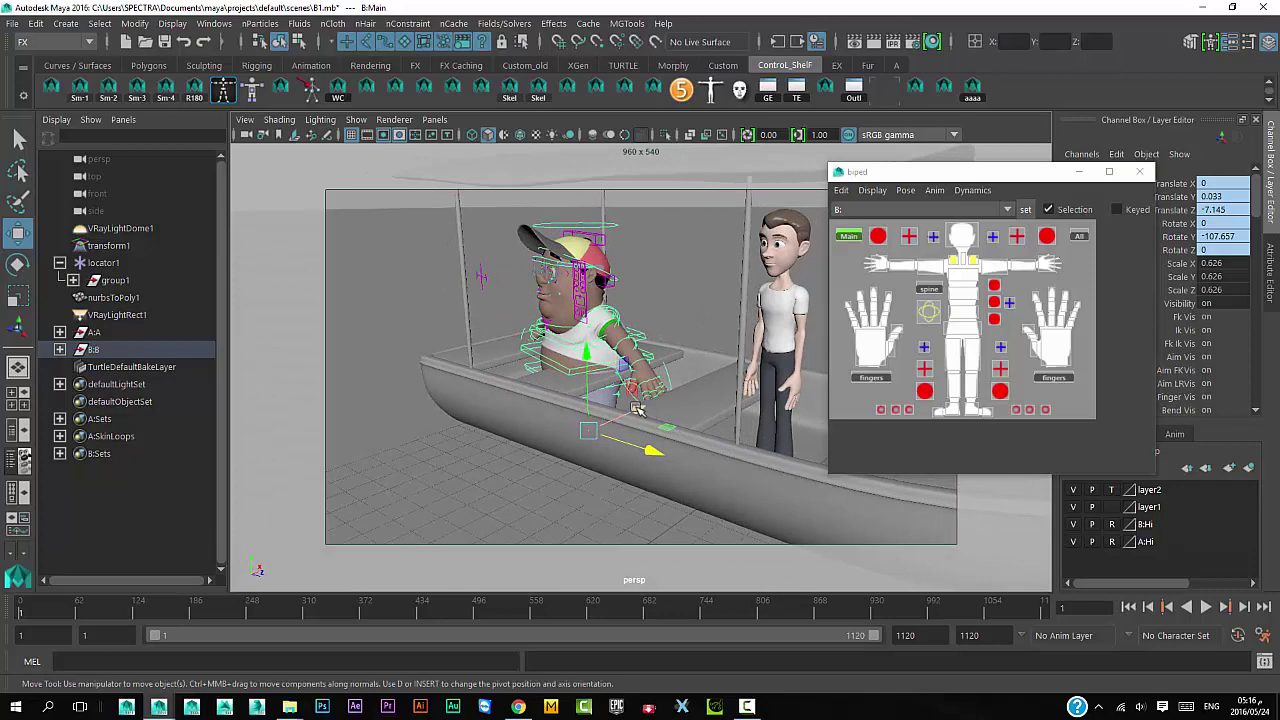
pyautogui.moveTo(637, 410)
pyautogui.mouseDown(button='middle')
pyautogui.moveTo(604, 447)
pyautogui.moveTo(614, 489)
pyautogui.mouseUp(button='middle')
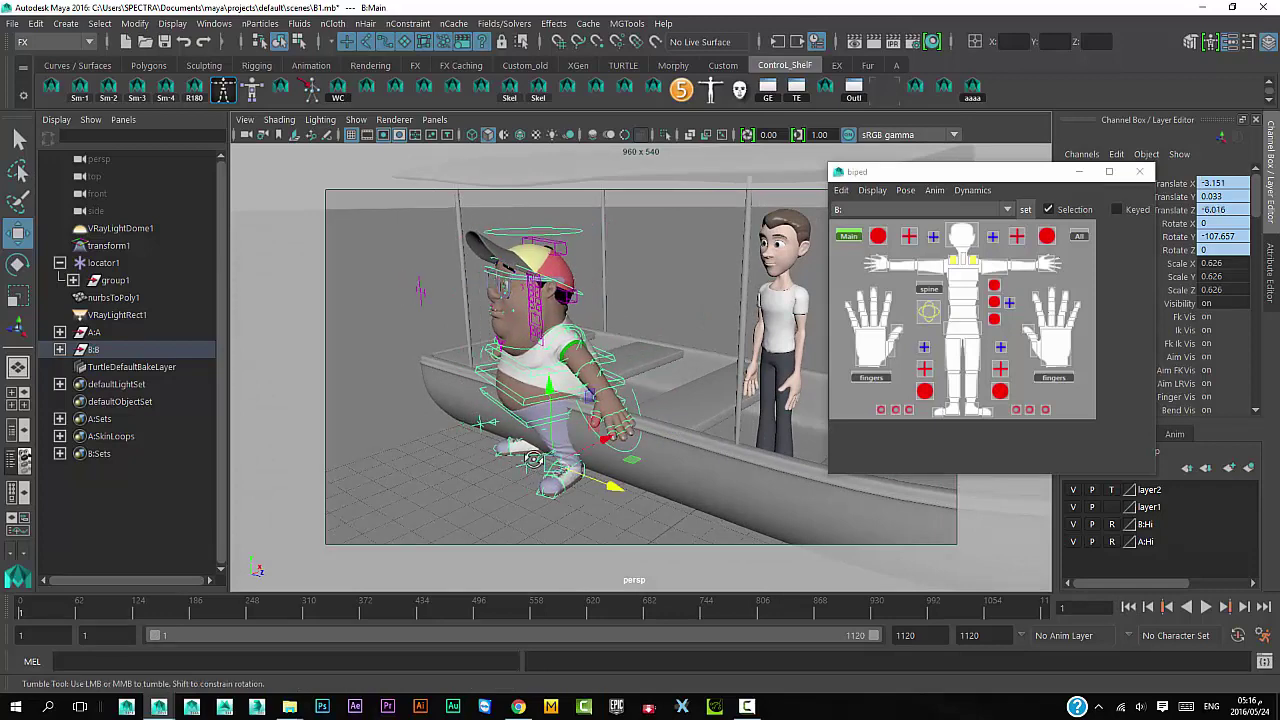
pyautogui.keyDown('alt'); pyautogui.moveTo(533, 459); pyautogui.dragTo(574, 530); pyautogui.keyUp('alt')
pyautogui.press('e')
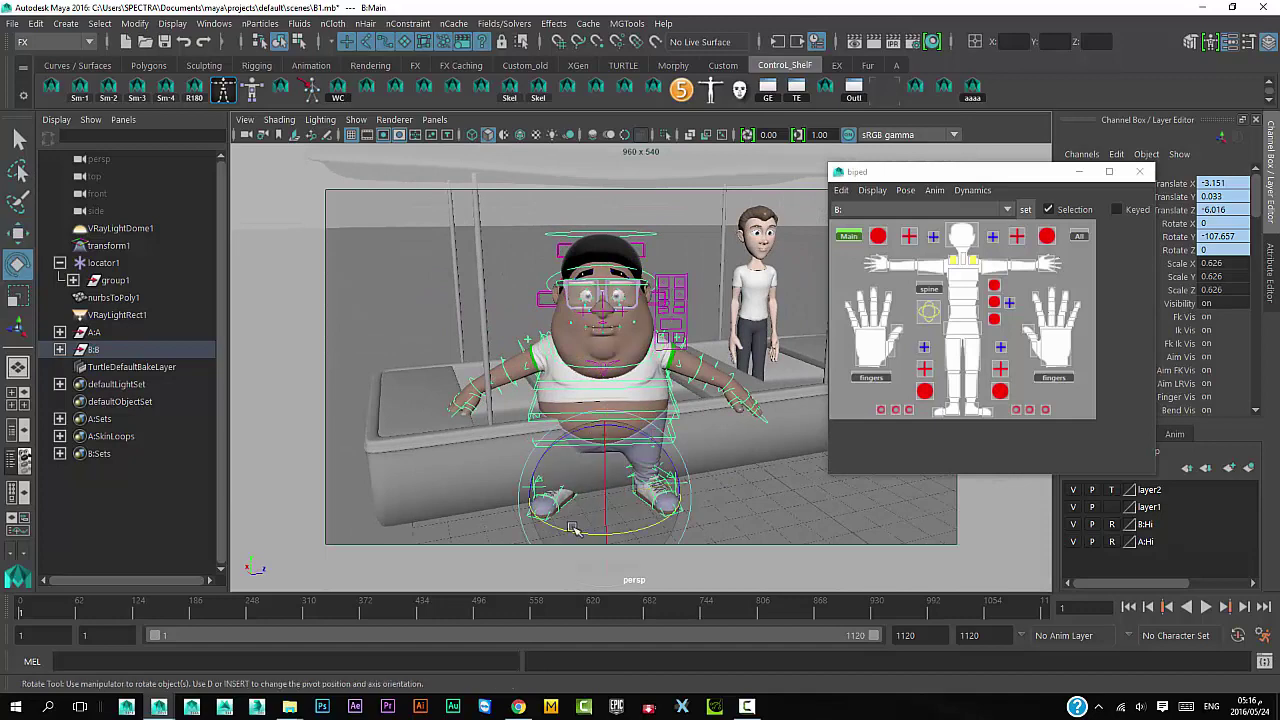
pyautogui.moveTo(574, 530); pyautogui.dragTo(600, 535)
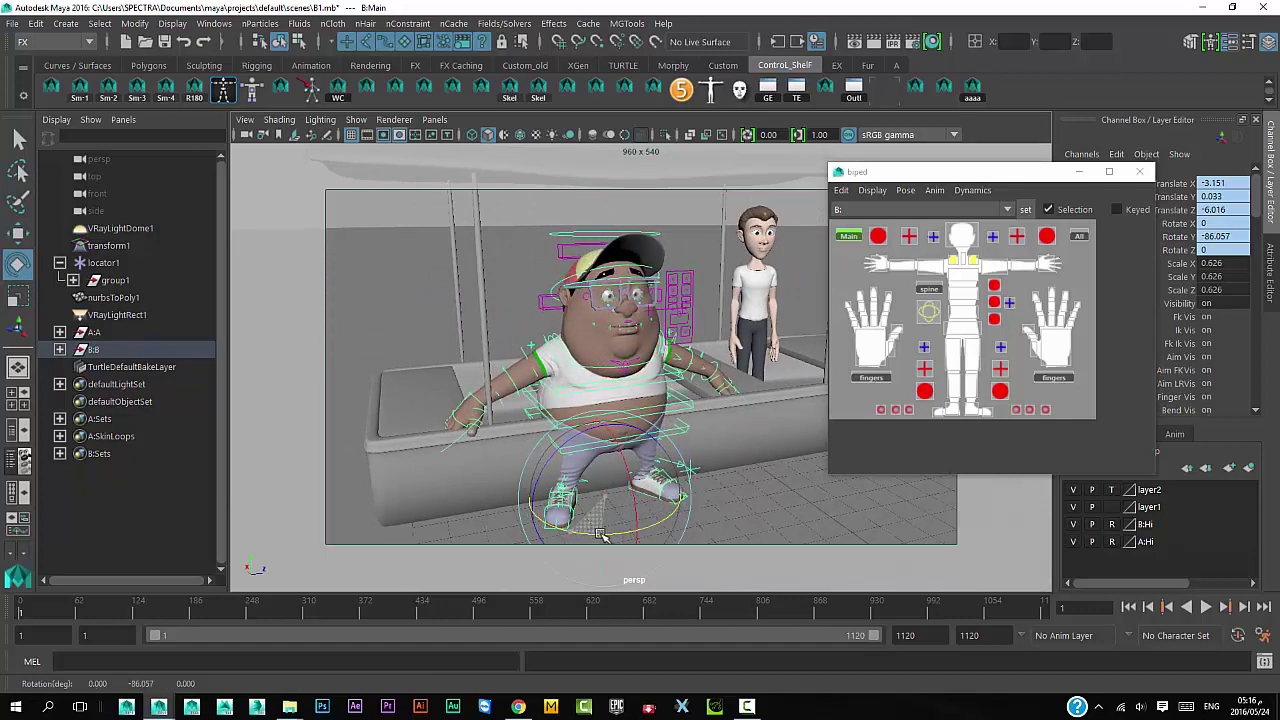
pyautogui.press('w')
pyautogui.moveTo(604, 427); pyautogui.dragTo(601, 402)
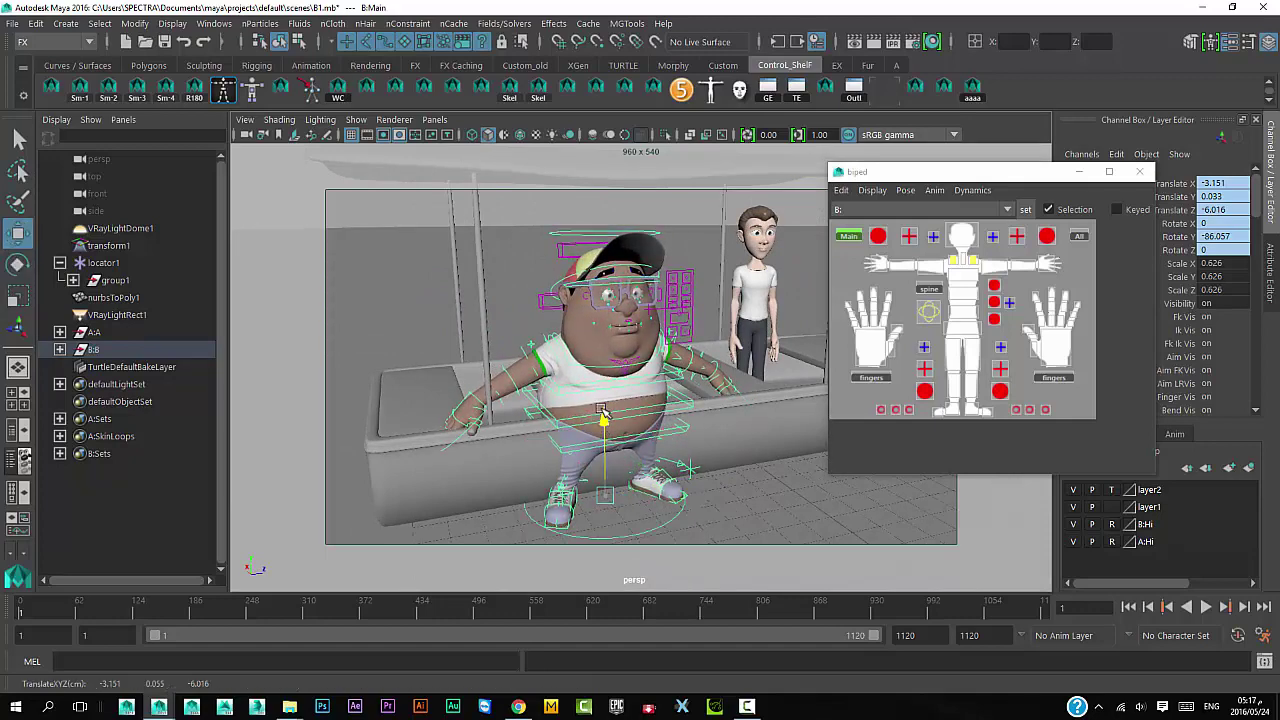
pyautogui.keyDown('alt'); pyautogui.moveTo(533, 453); pyautogui.dragTo(590, 450); pyautogui.keyUp('alt')
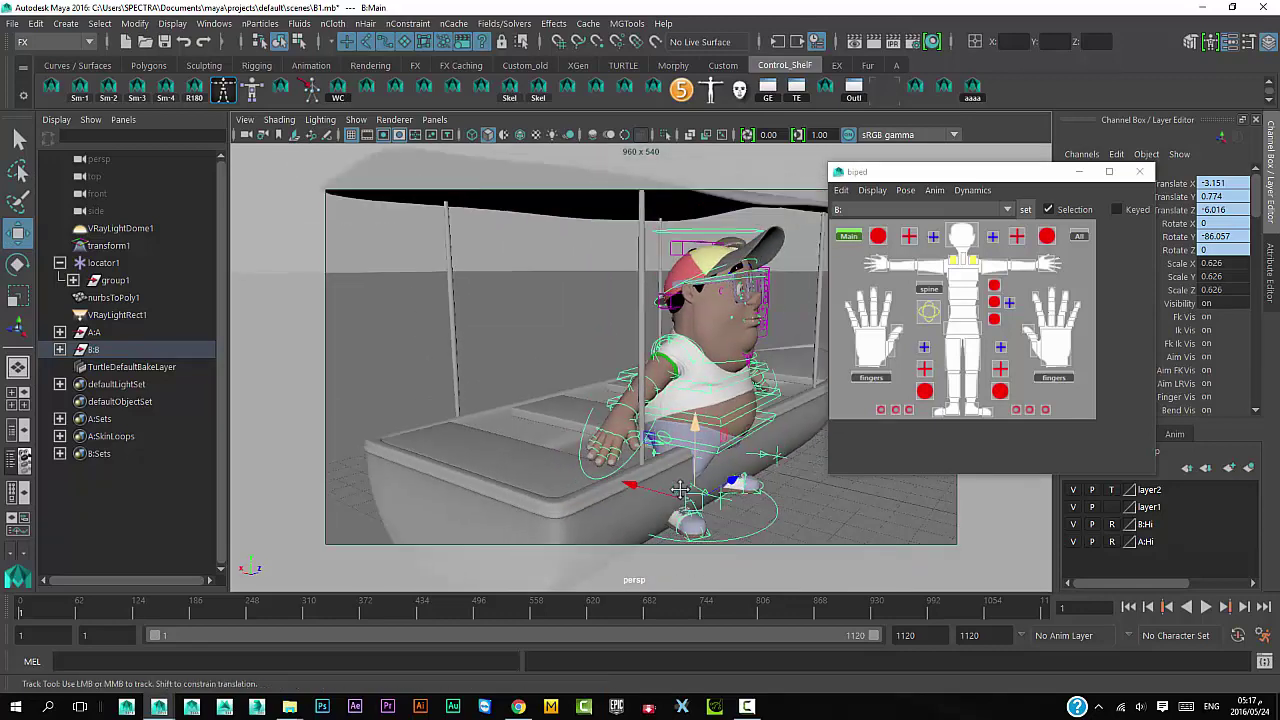
pyautogui.keyDown('alt'); pyautogui.moveTo(590, 450); pyautogui.dragTo(689, 484, button='right'); pyautogui.keyUp('alt')
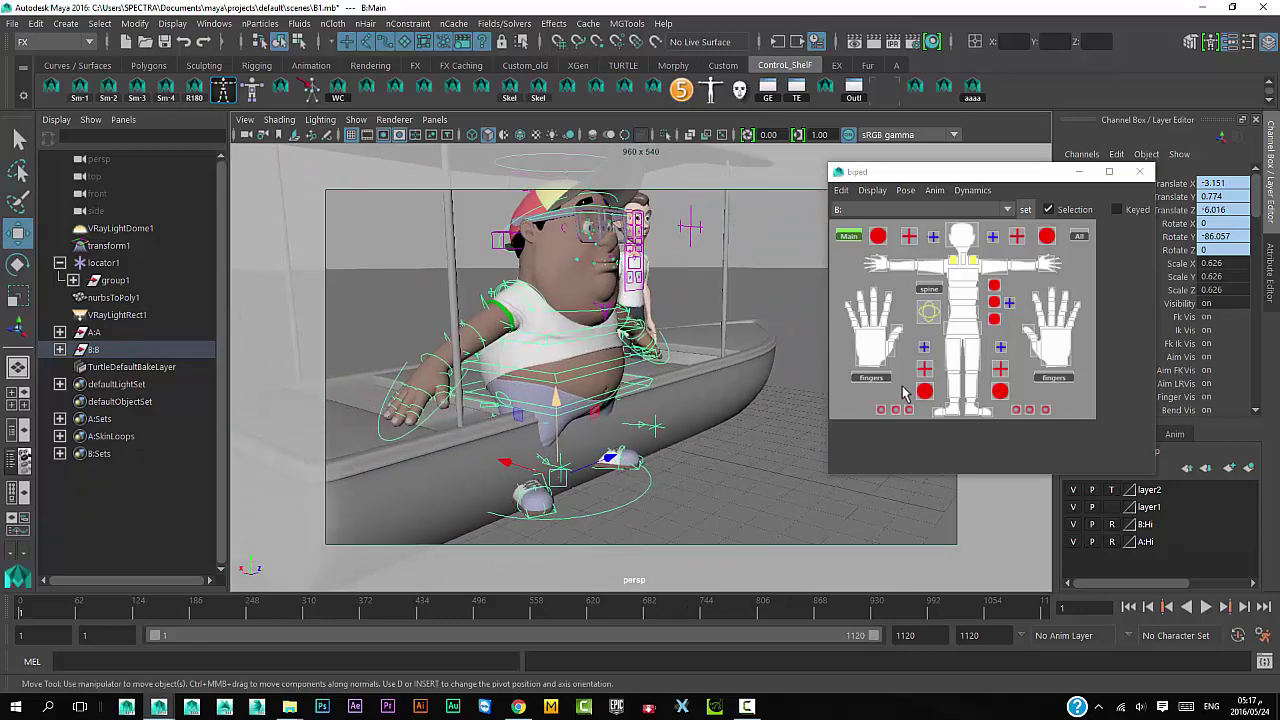
# - Lift and reposition the IKLeg_R and IKLeg_L foot controls into a new stance
pyautogui.click(925, 391)
pyautogui.moveTo(520, 392); pyautogui.dragTo(519, 311)
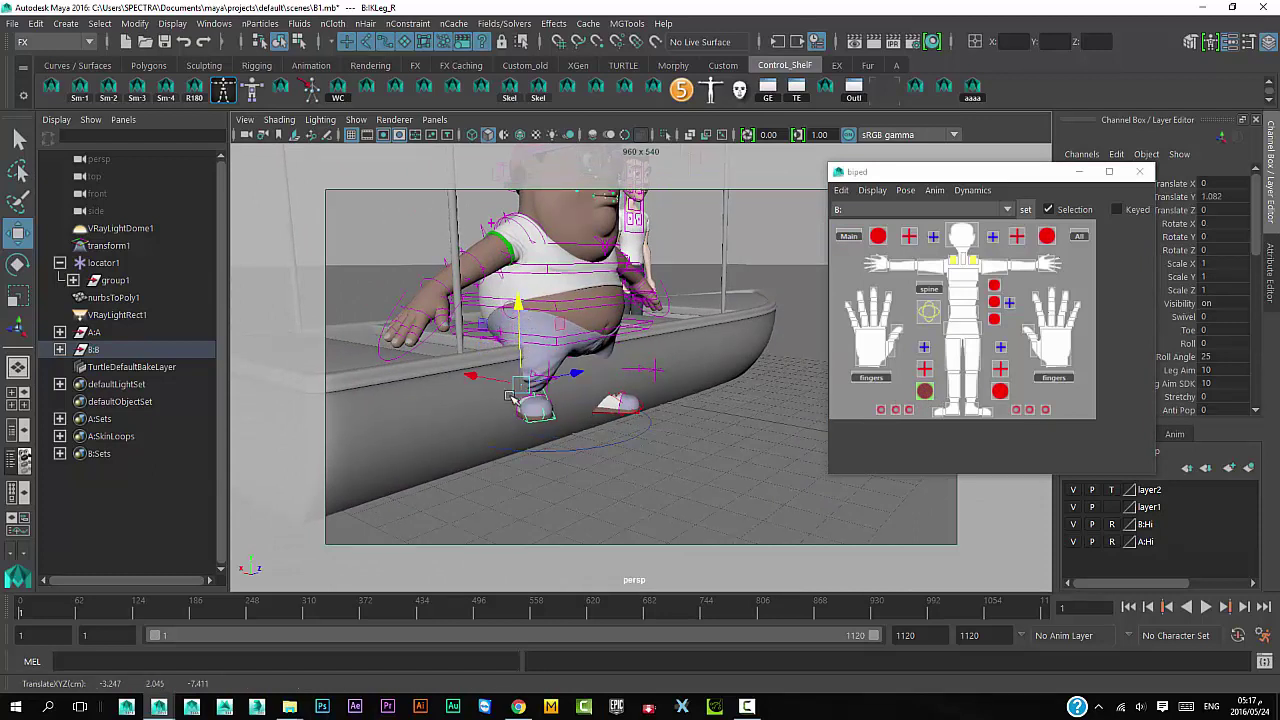
pyautogui.moveTo(471, 375); pyautogui.dragTo(490, 390)
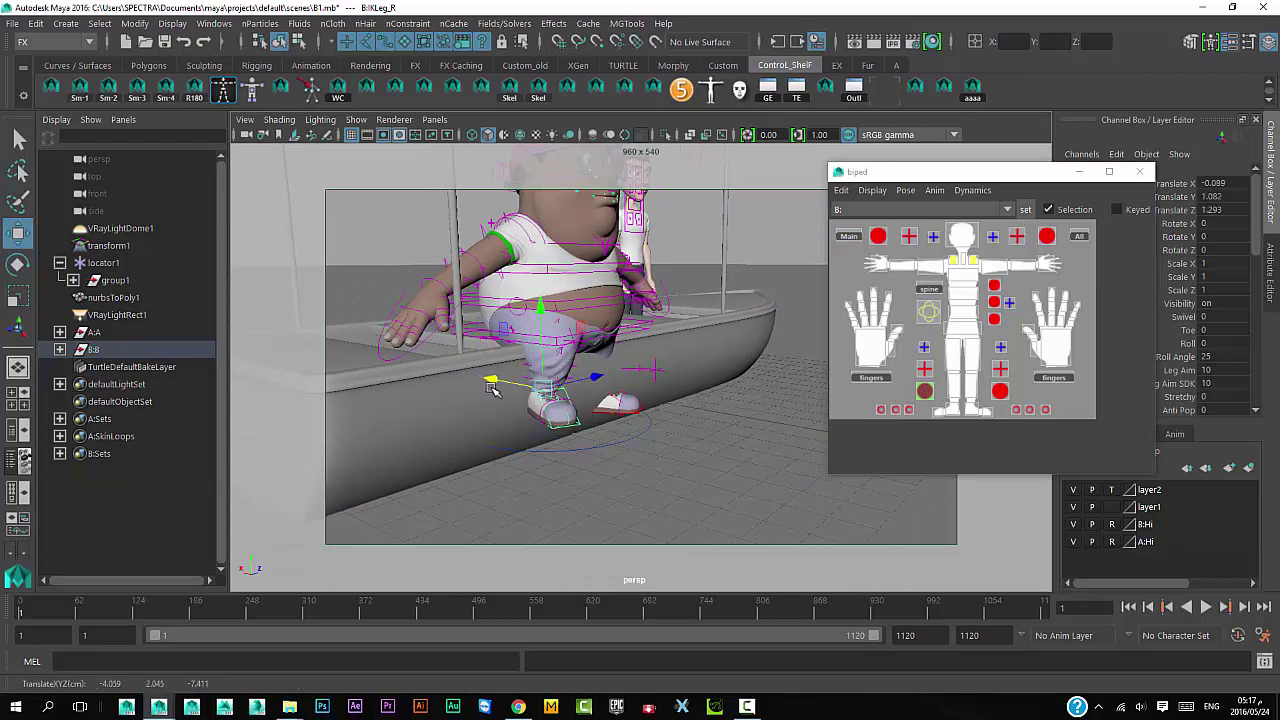
pyautogui.click(1000, 391)
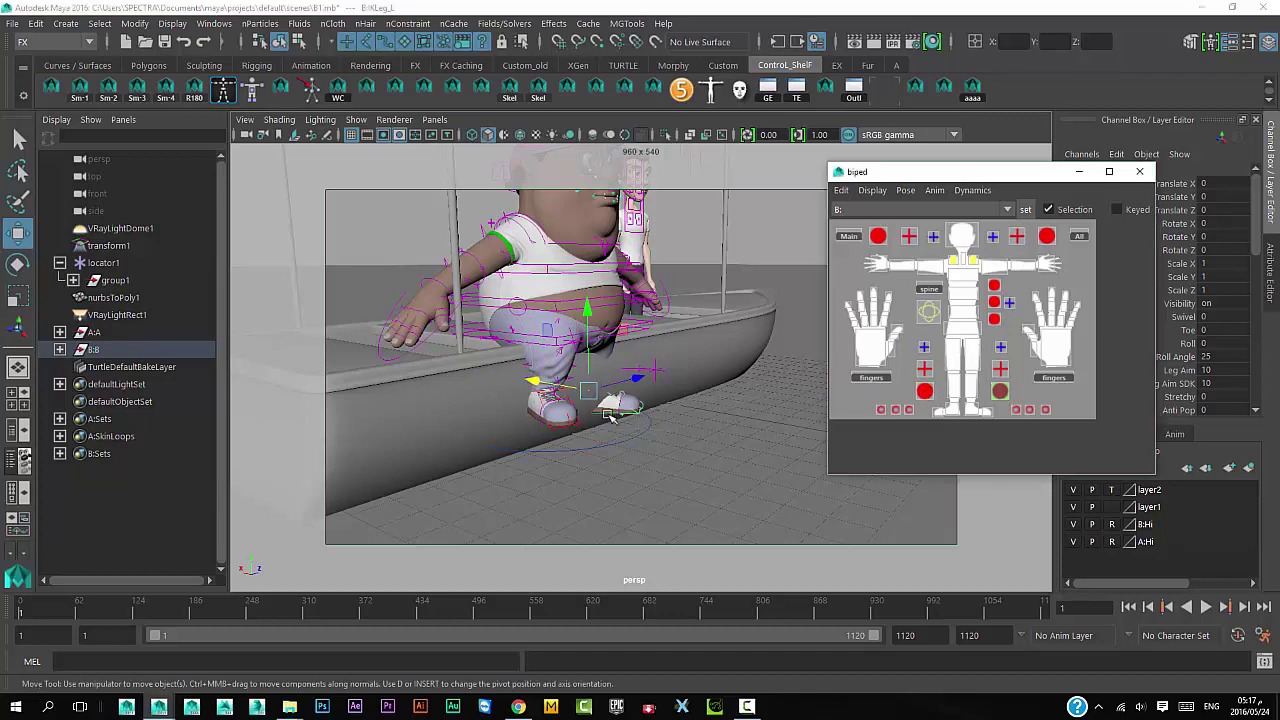
pyautogui.moveTo(594, 331); pyautogui.dragTo(590, 313)
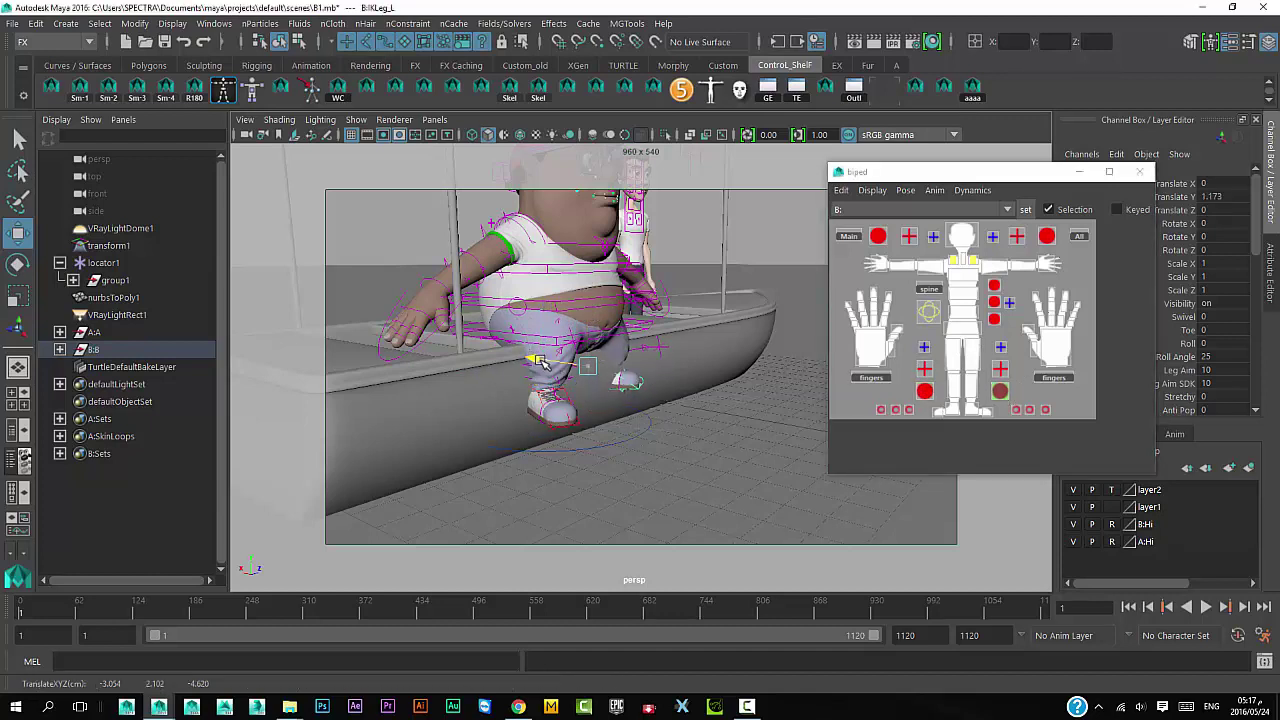
pyautogui.moveTo(542, 363); pyautogui.dragTo(555, 368)
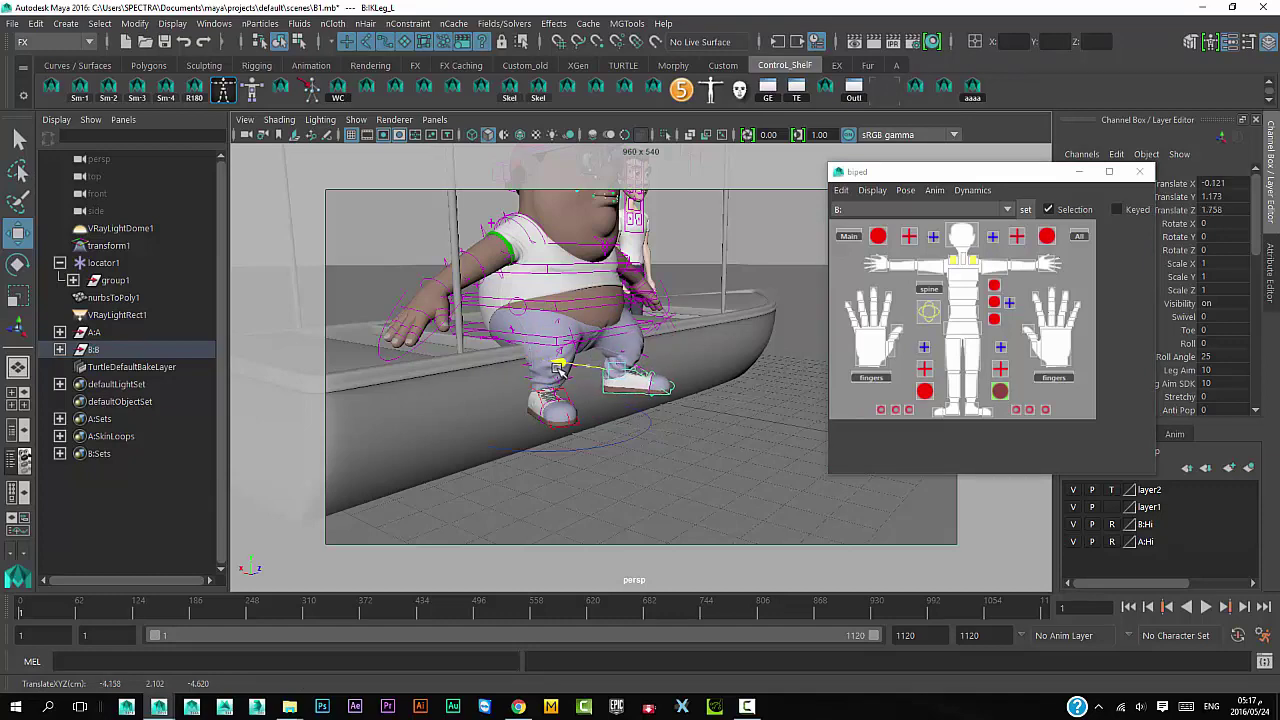
pyautogui.keyDown('alt'); pyautogui.moveTo(655, 435); pyautogui.dragTo(700, 420); pyautogui.keyUp('alt')
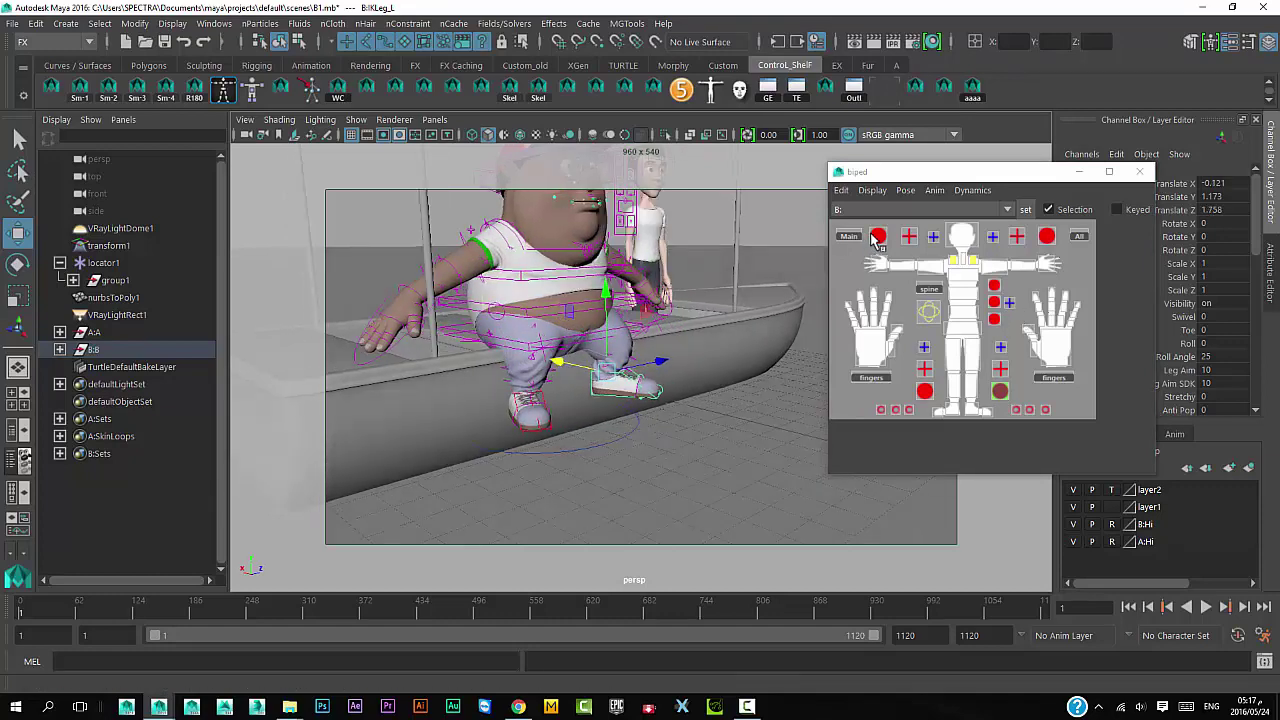
pyautogui.click(935, 237)
# - Rotate the right shoulder down and bend the right forearm up toward the chest
pyautogui.keyDown('alt'); pyautogui.moveTo(728, 441); pyautogui.dragTo(780, 440); pyautogui.keyUp('alt')
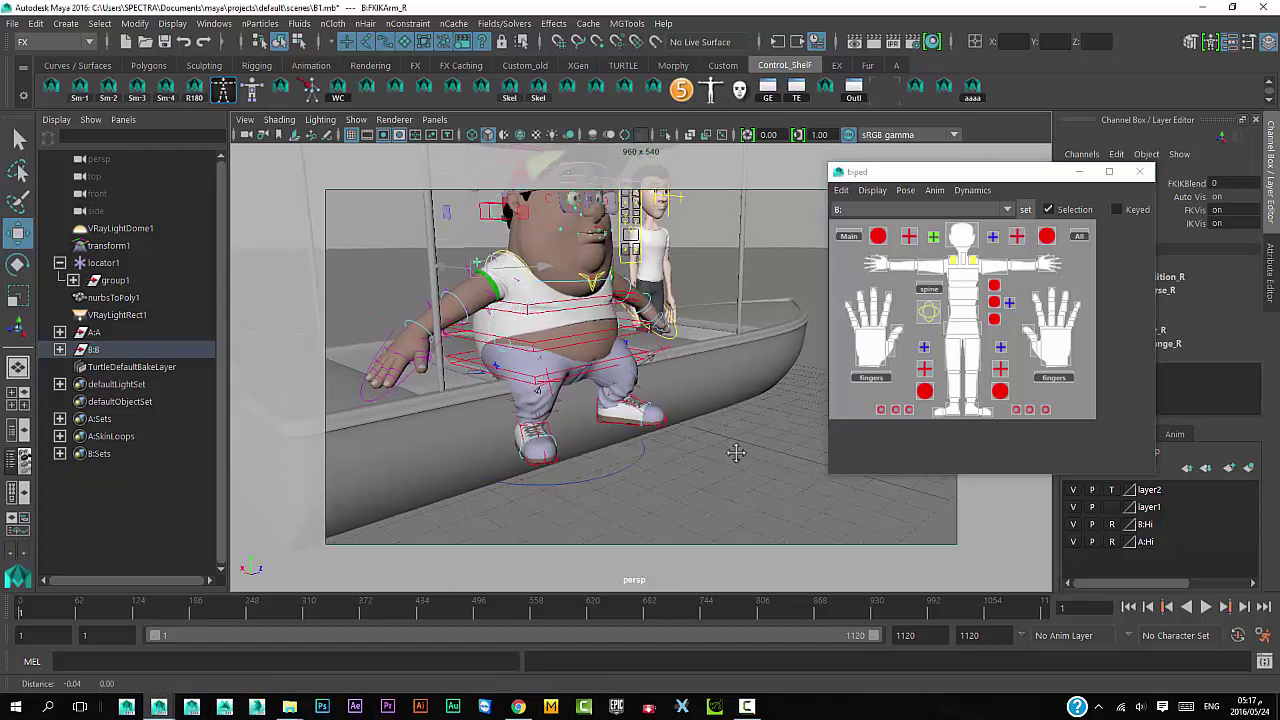
pyautogui.click(928, 266)
pyautogui.keyDown('alt'); pyautogui.moveTo(690, 400); pyautogui.dragTo(637, 397); pyautogui.keyUp('alt')
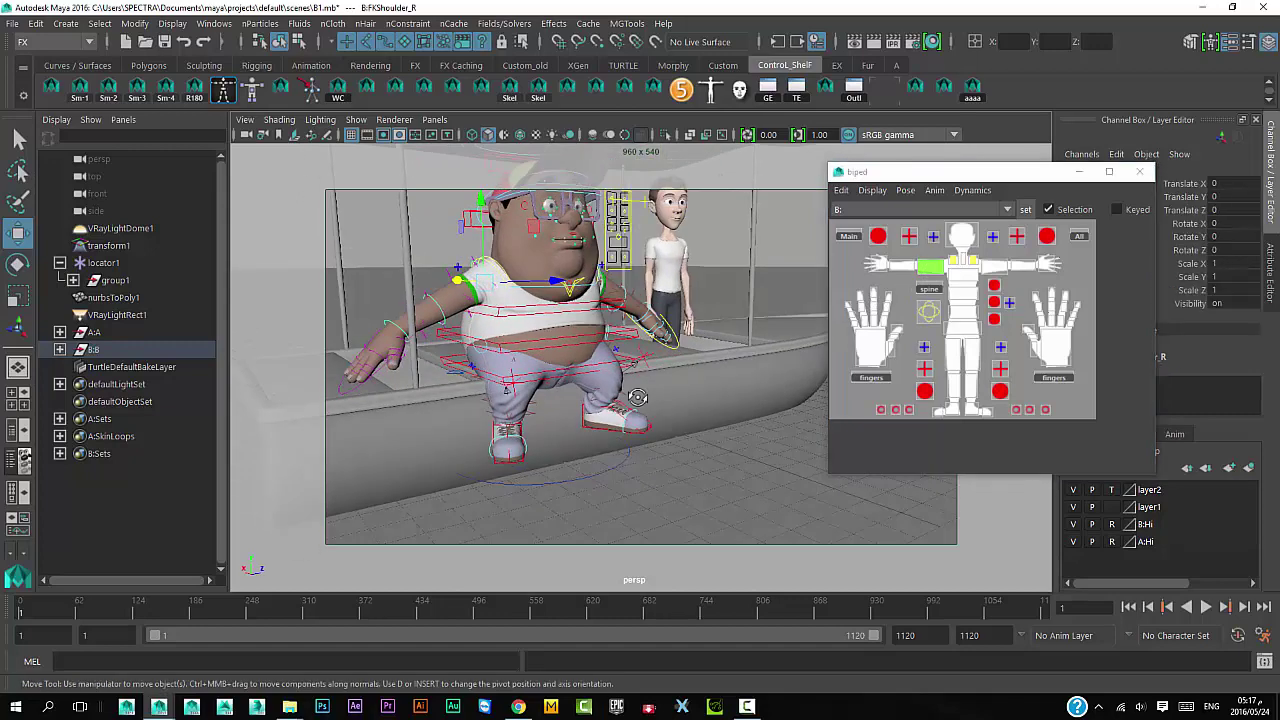
pyautogui.keyDown('alt'); pyautogui.moveTo(590, 406); pyautogui.dragTo(681, 476, button='right'); pyautogui.keyUp('alt')
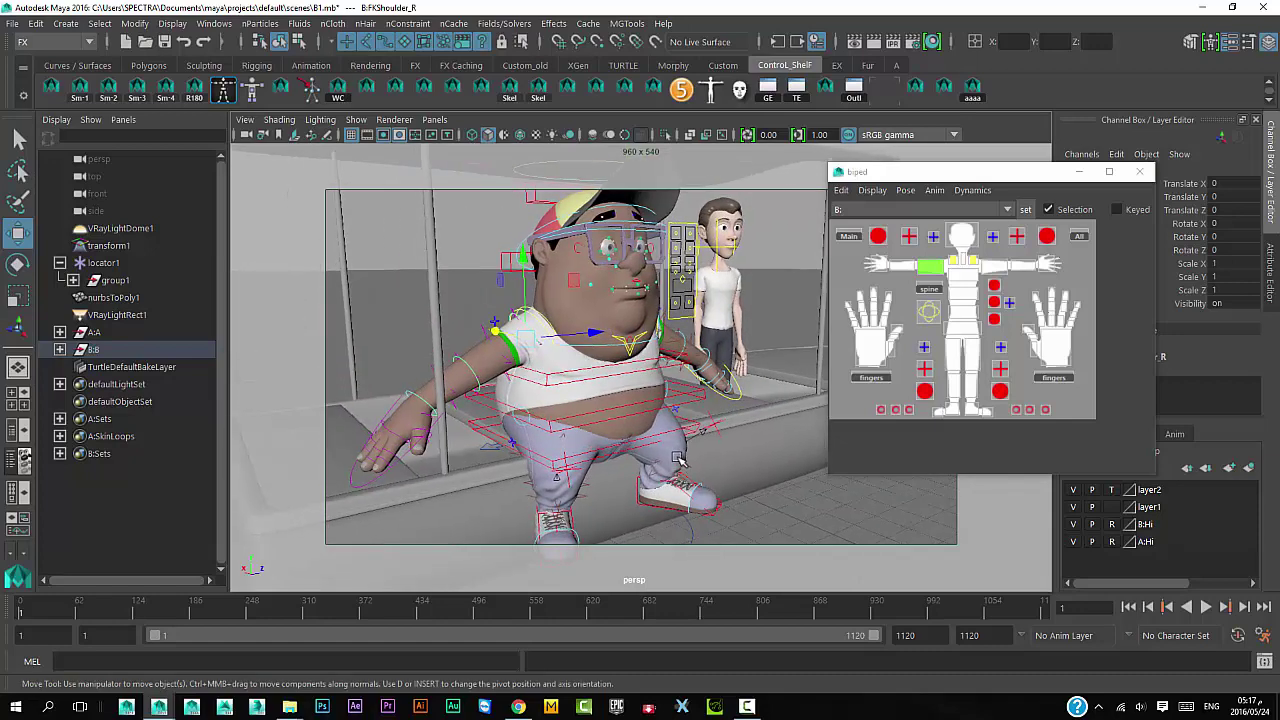
pyautogui.press('e')
pyautogui.moveTo(539, 394); pyautogui.dragTo(599, 355)
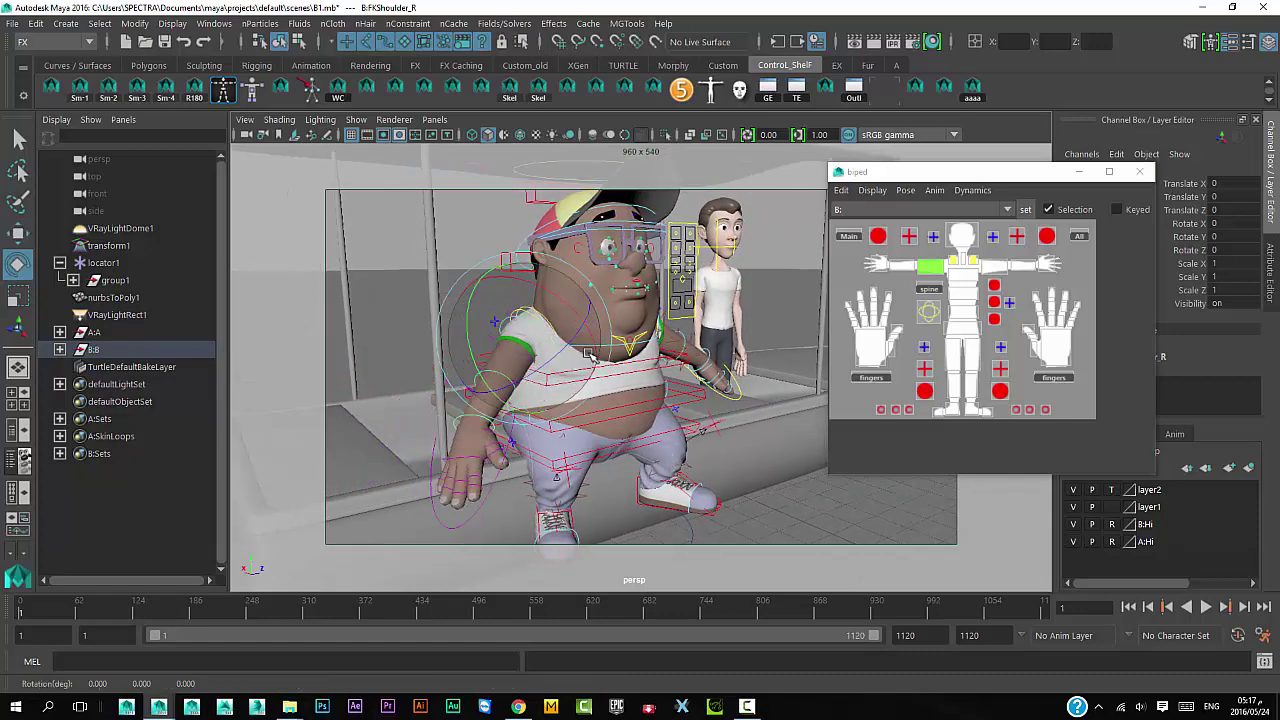
pyautogui.moveTo(536, 305); pyautogui.dragTo(566, 355)
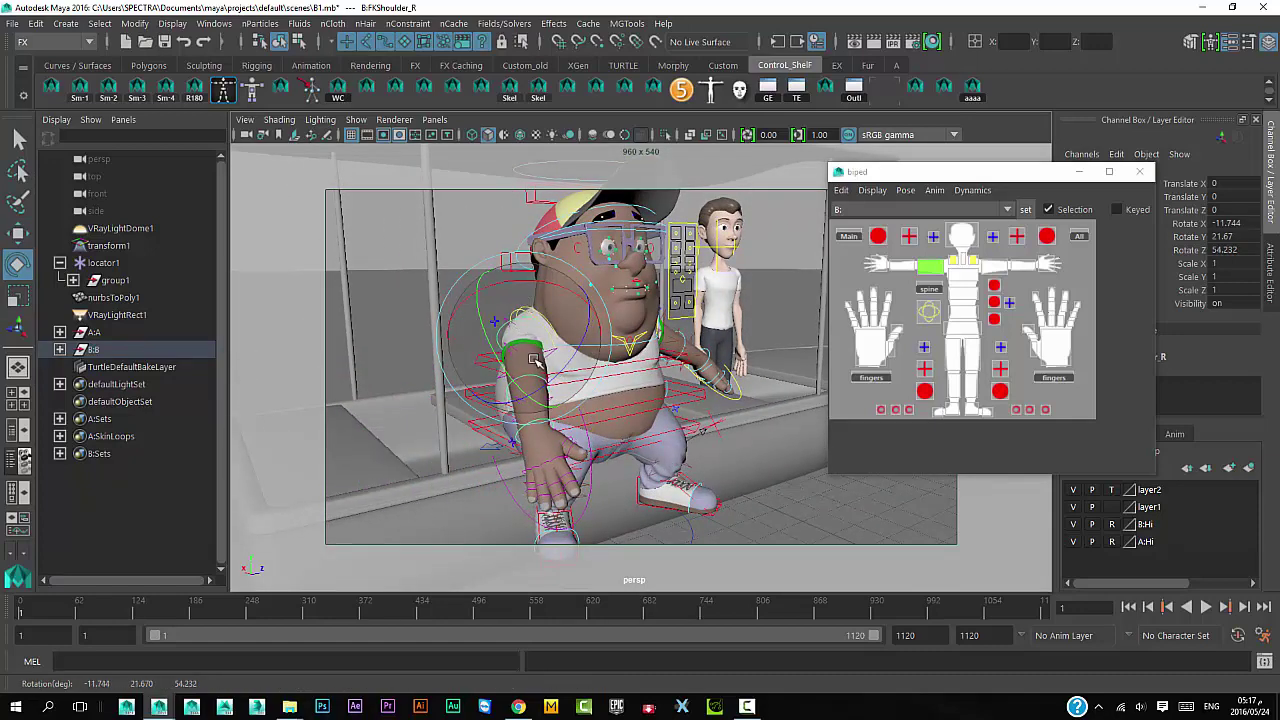
pyautogui.click(908, 276)
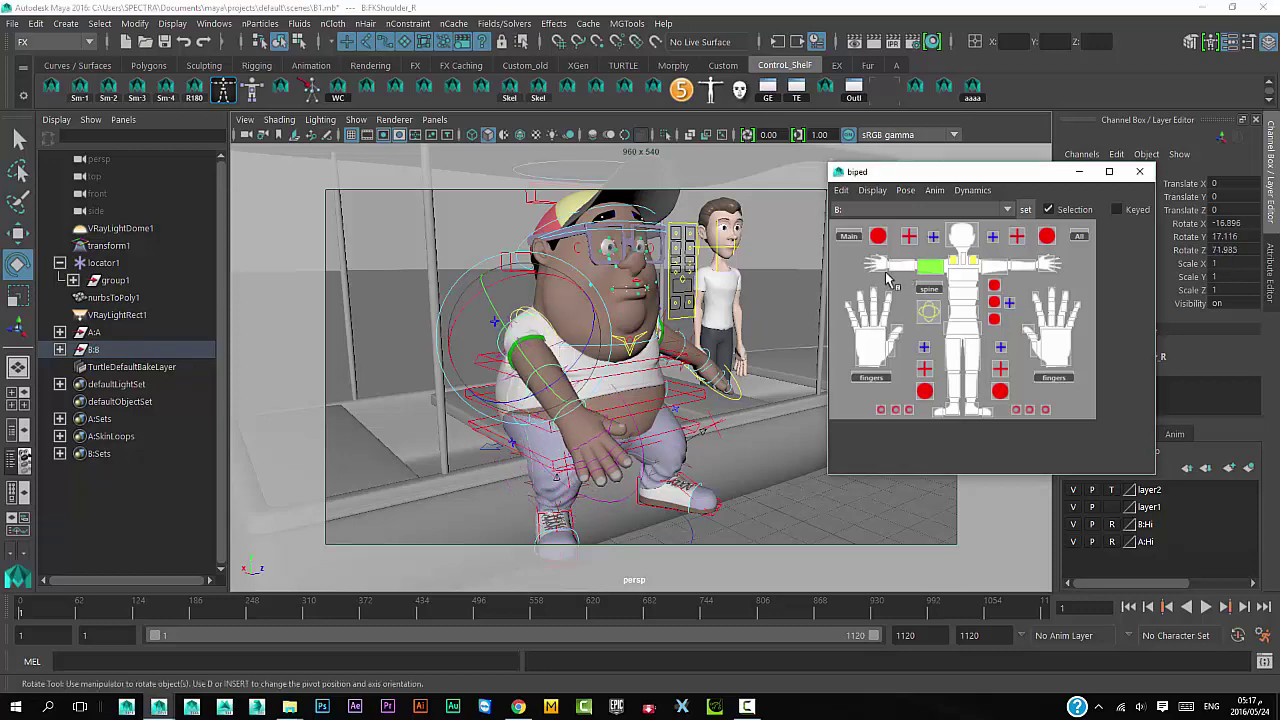
pyautogui.moveTo(566, 438)
pyautogui.mouseDown()
pyautogui.moveTo(618, 424)
pyautogui.moveTo(604, 476)
pyautogui.moveTo(690, 455)
pyautogui.mouseUp()
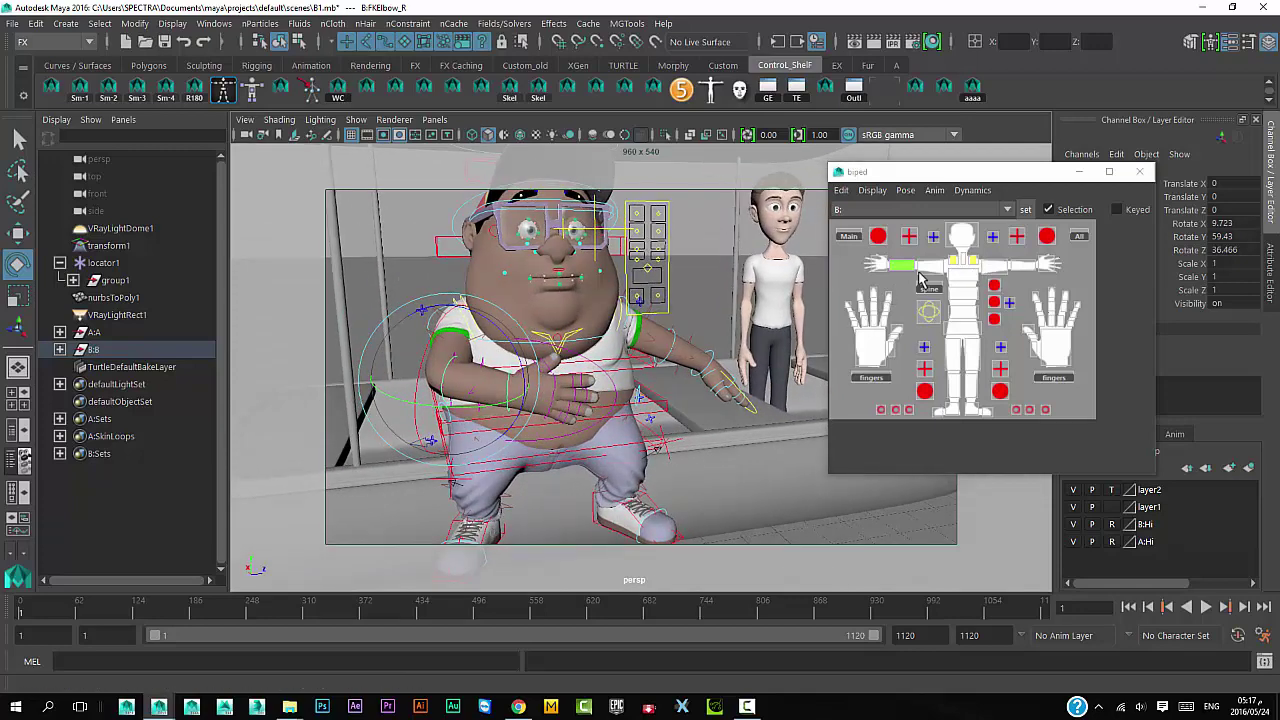
# - Lower the left arm at FKShoulder_L and bend FKElbow_L so the hand rests over the belly
pyautogui.click(993, 267)
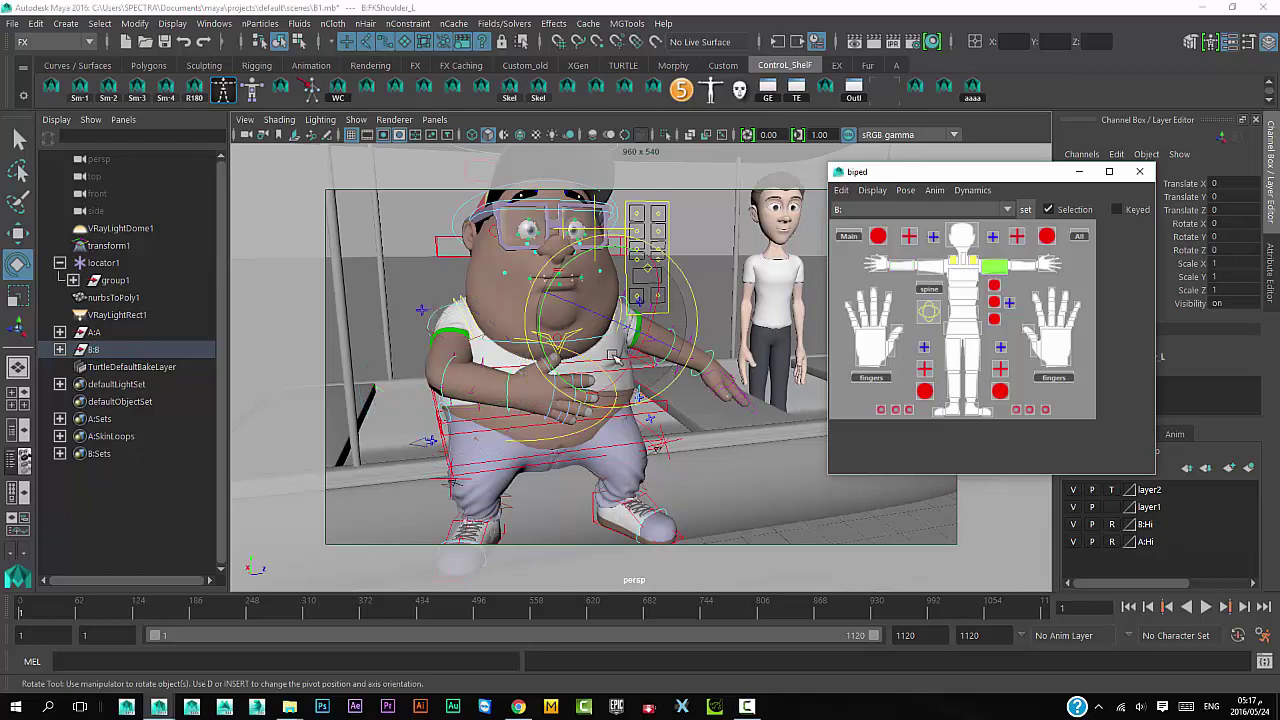
pyautogui.moveTo(613, 355); pyautogui.dragTo(566, 330)
pyautogui.moveTo(600, 270); pyautogui.dragTo(628, 271)
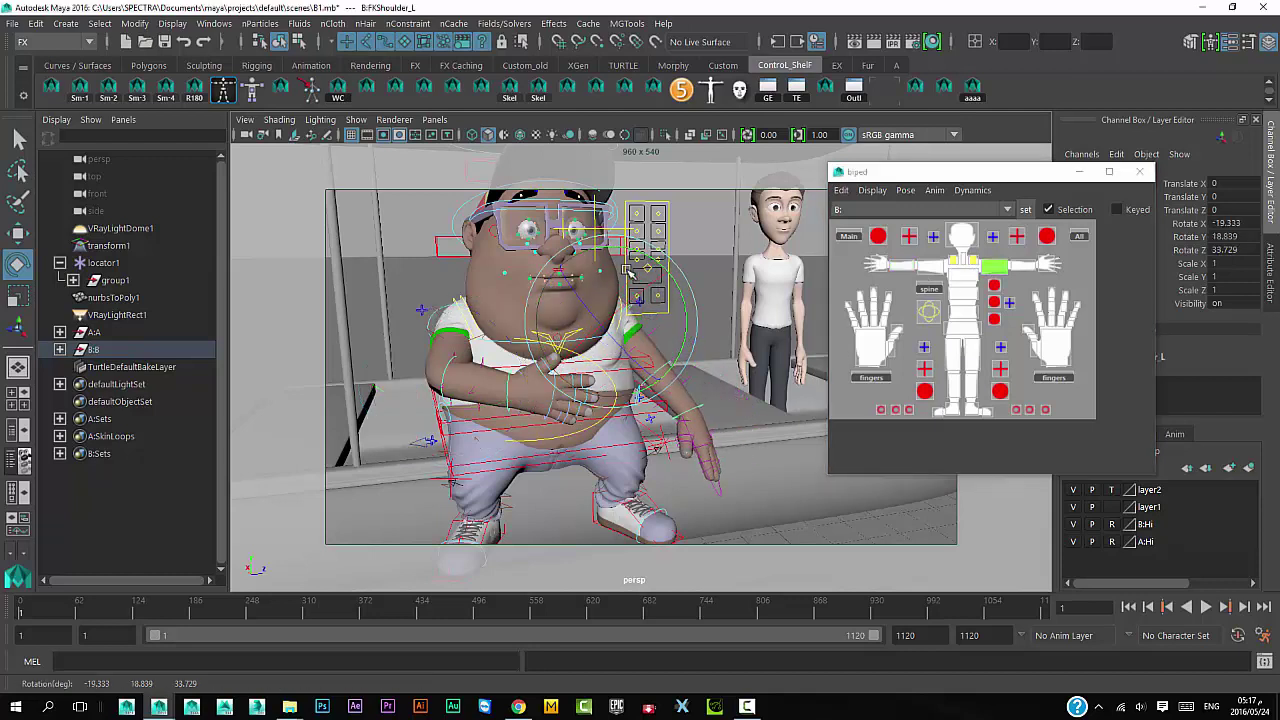
pyautogui.moveTo(610, 367); pyautogui.dragTo(594, 310)
pyautogui.click(1022, 265)
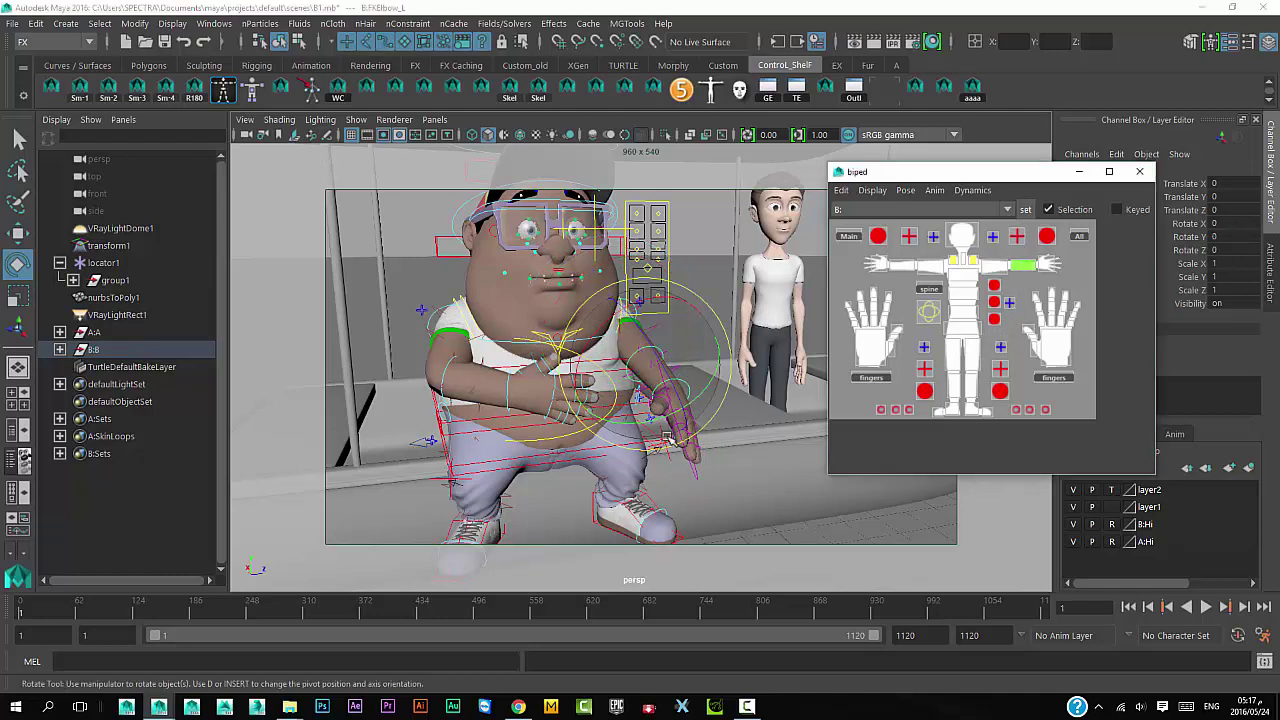
pyautogui.moveTo(639, 413); pyautogui.dragTo(596, 396)
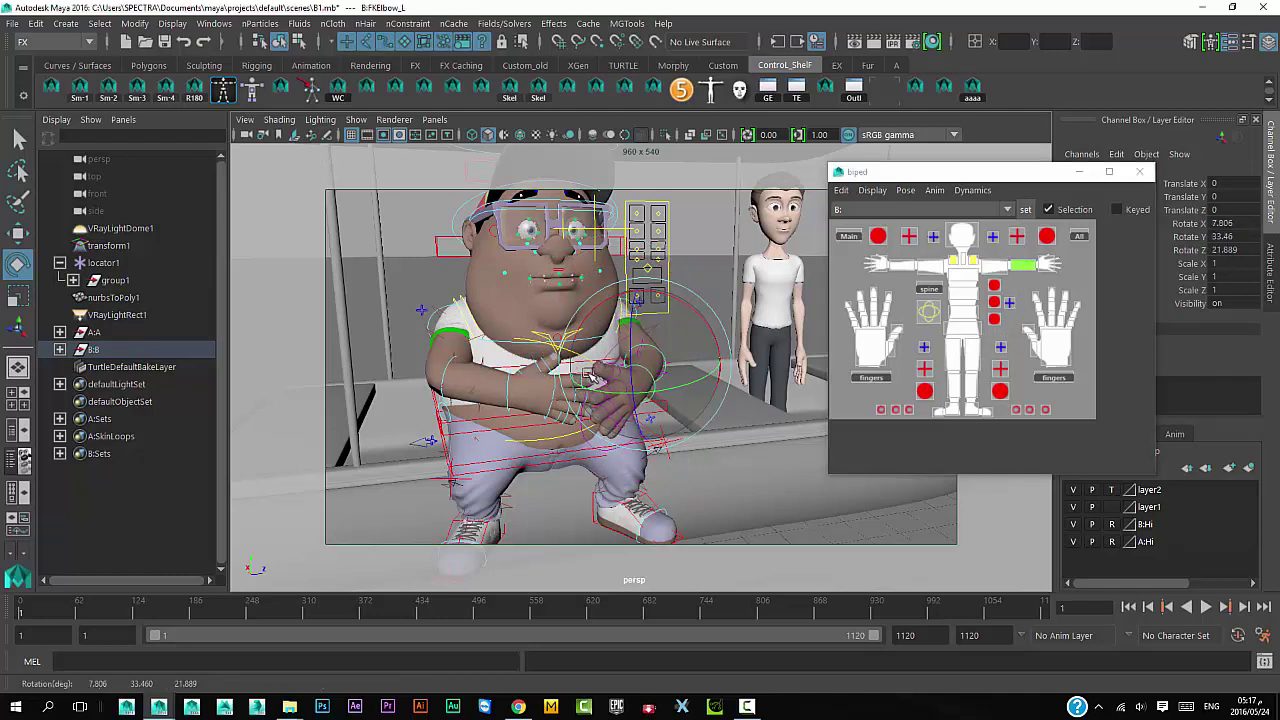
pyautogui.moveTo(712, 502)
pyautogui.keyDown('alt'); pyautogui.mouseDown()
pyautogui.moveTo(699, 444)
pyautogui.moveTo(636, 443)
pyautogui.mouseUp(); pyautogui.keyUp('alt')
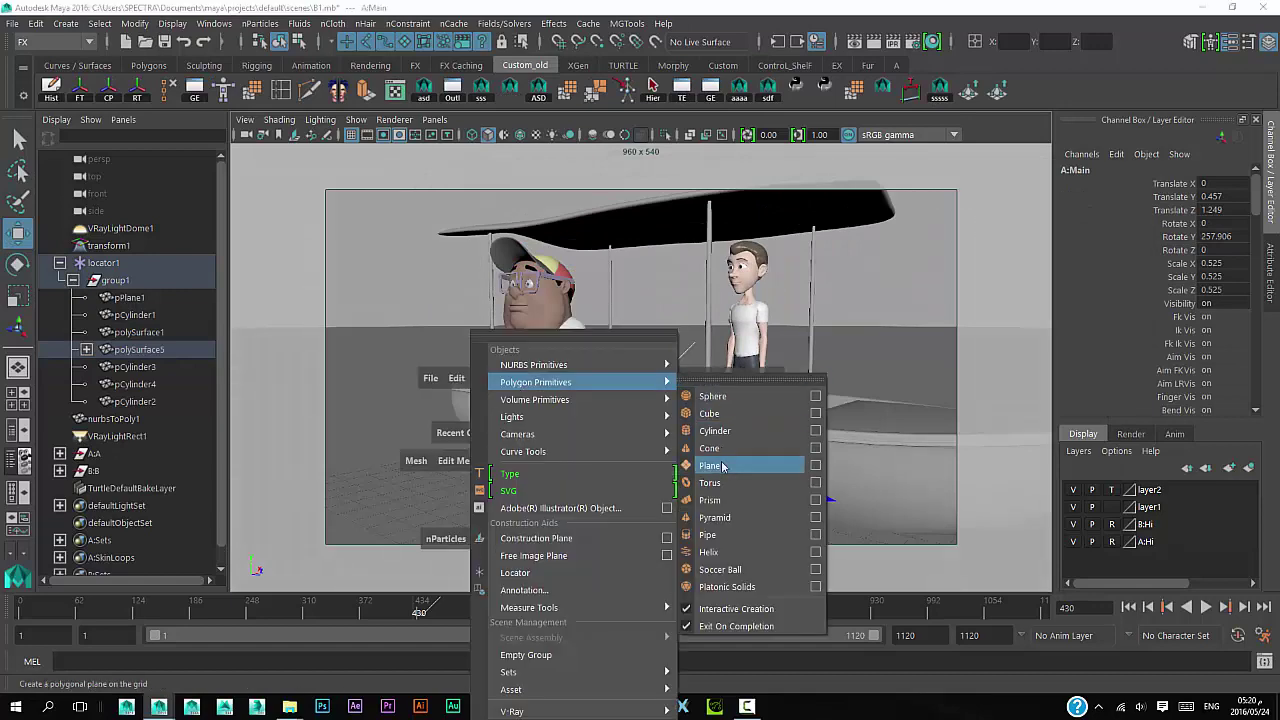
# - Create a polygon cylinder, shrink it to about a quarter, tilt it and move it to the hands
pyautogui.click(722, 431)
pyautogui.press('r')
pyautogui.moveTo(567, 455); pyautogui.dragTo(273, 352, button='middle')
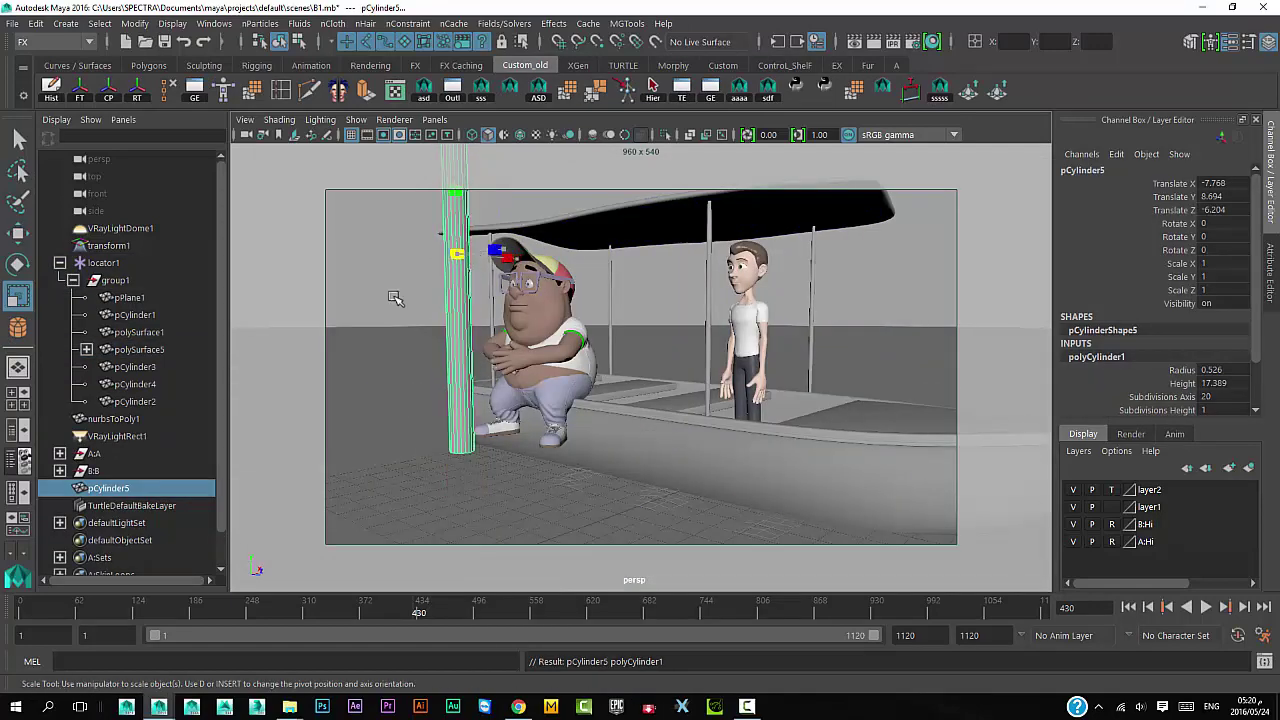
pyautogui.press('e')
pyautogui.moveTo(460, 230); pyautogui.dragTo(515, 345)
pyautogui.press('w')
pyautogui.moveTo(420, 370)
pyautogui.keyDown('alt'); pyautogui.mouseDown()
pyautogui.moveTo(700, 368)
pyautogui.moveTo(650, 337)
pyautogui.moveTo(690, 300)
pyautogui.moveTo(705, 255)
pyautogui.moveTo(572, 288)
pyautogui.mouseUp(); pyautogui.keyUp('alt')
# - Zoom in to check the stick between the hands and reopen the biped control picker
pyautogui.scroll(5, 655, 345)
pyautogui.press('e')
pyautogui.press('r')
pyautogui.press('w')
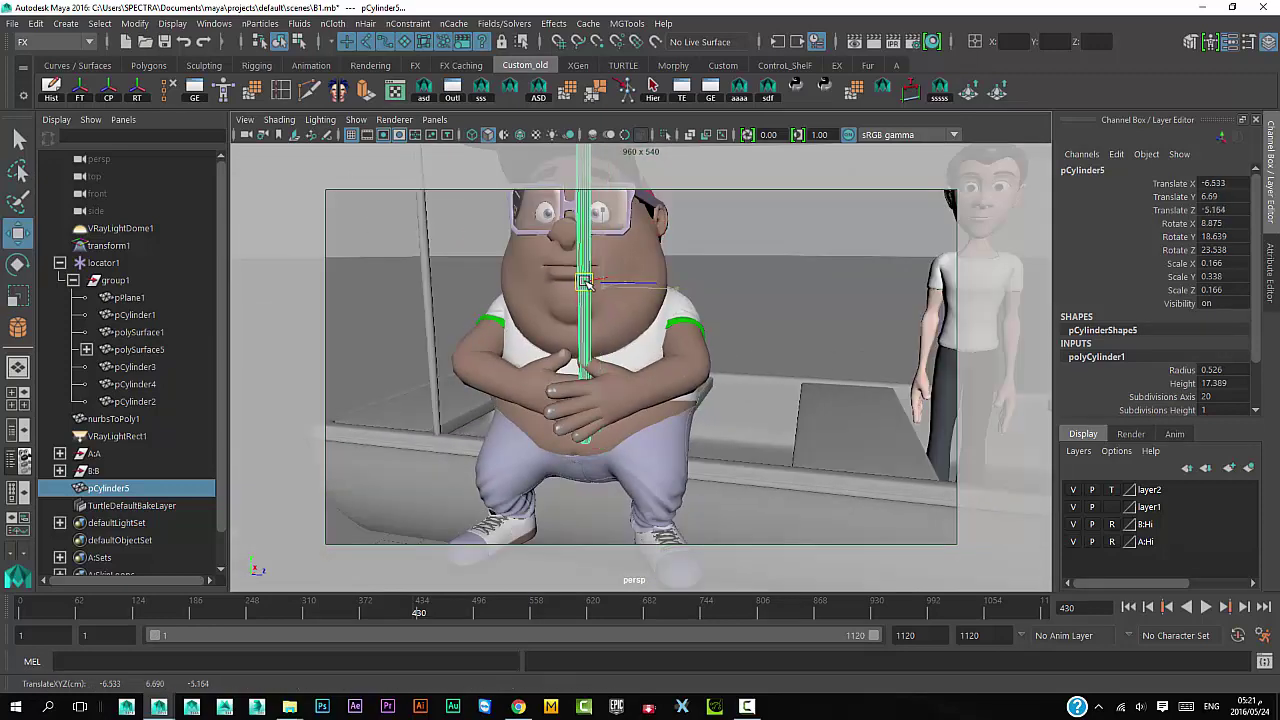
pyautogui.scroll(3, 608, 420)
pyautogui.scroll(3, 608, 420)
pyautogui.click(784, 65)
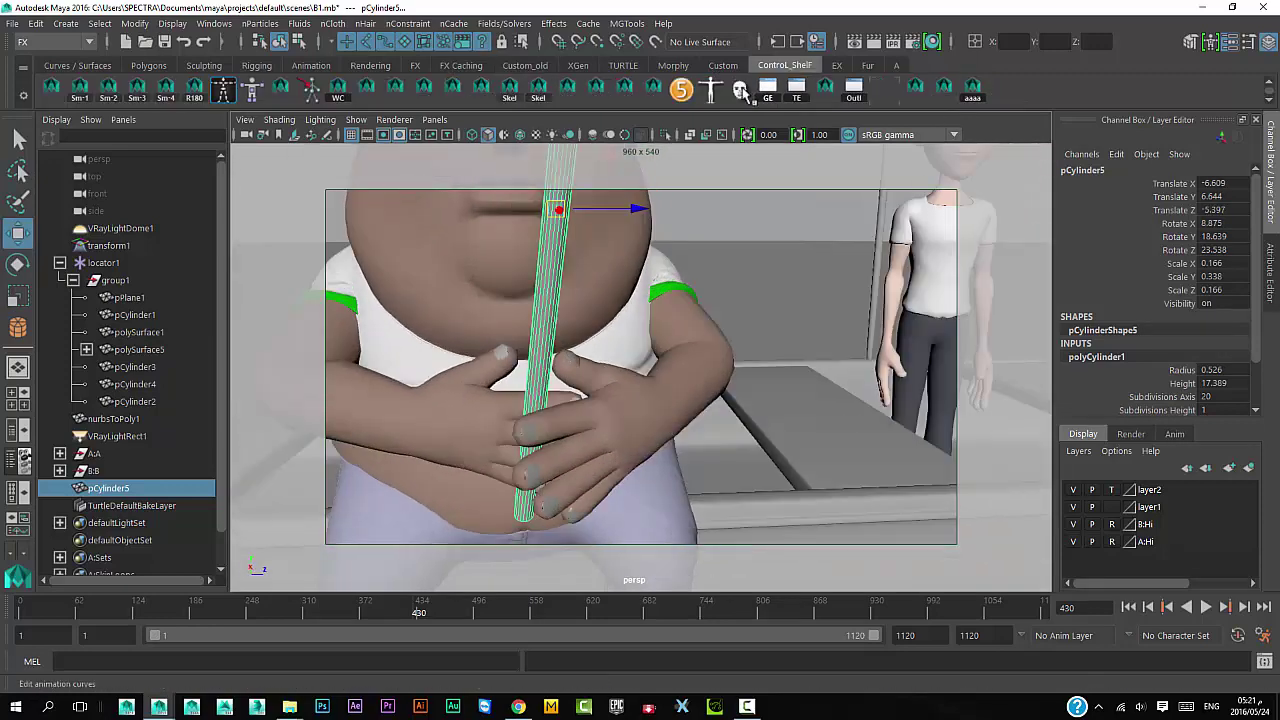
pyautogui.click(767, 87)
# - Rotate the left shoulder and turn the left wrist around the stick
pyautogui.click(876, 252)
pyautogui.press('e')
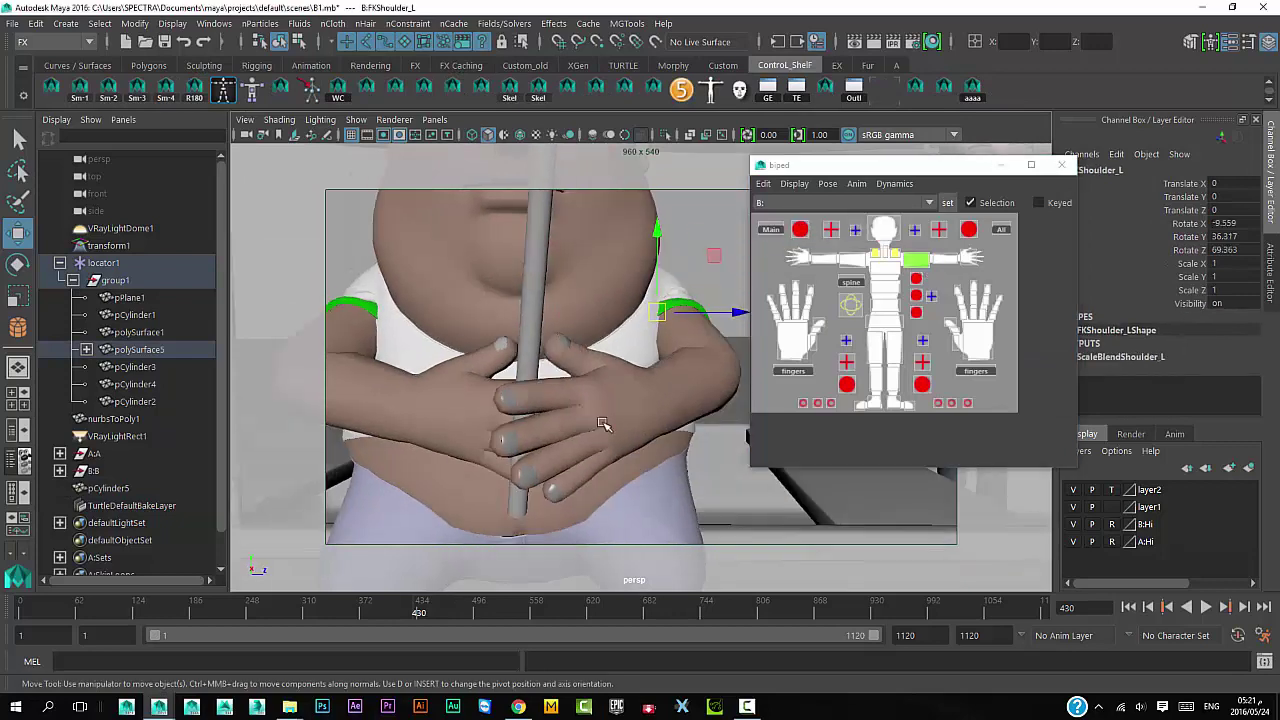
pyautogui.moveTo(640, 290); pyautogui.dragTo(600, 340)
pyautogui.moveTo(560, 420)
pyautogui.keyDown('alt'); pyautogui.mouseDown()
pyautogui.moveTo(613, 460)
pyautogui.moveTo(600, 400)
pyautogui.mouseUp(); pyautogui.keyUp('alt')
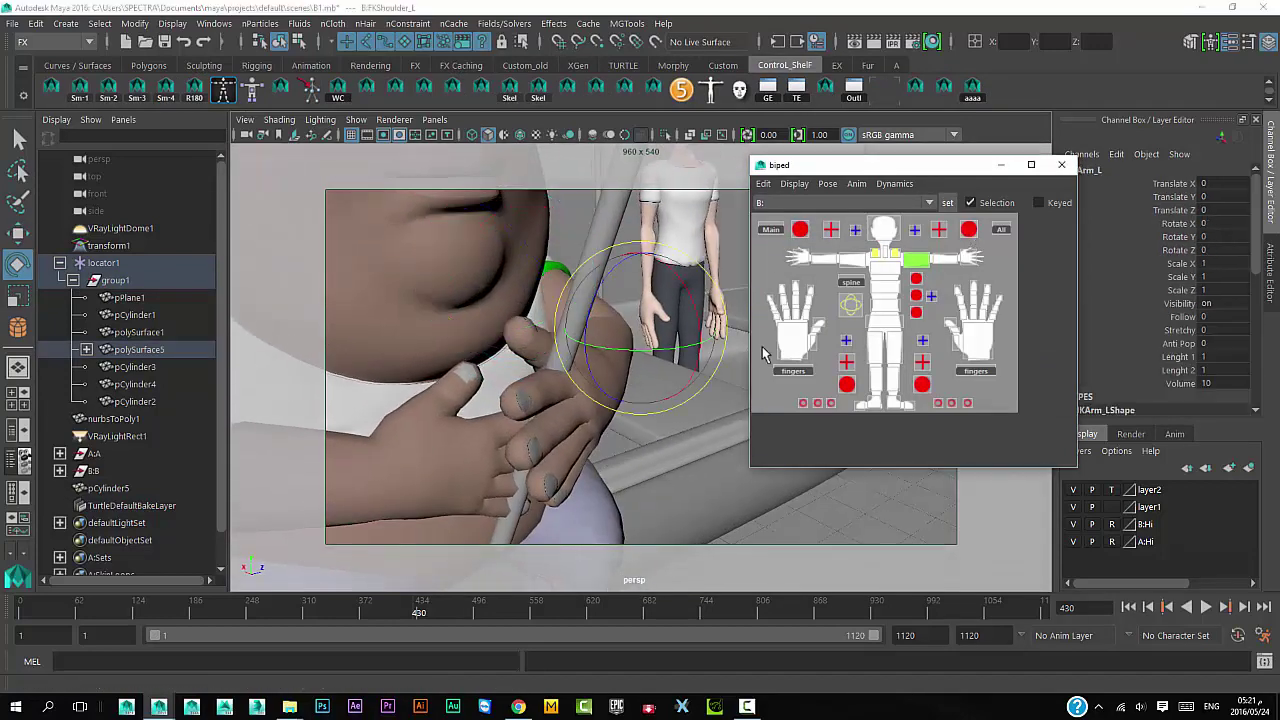
pyautogui.click(977, 340)
pyautogui.moveTo(660, 330); pyautogui.dragTo(637, 345)
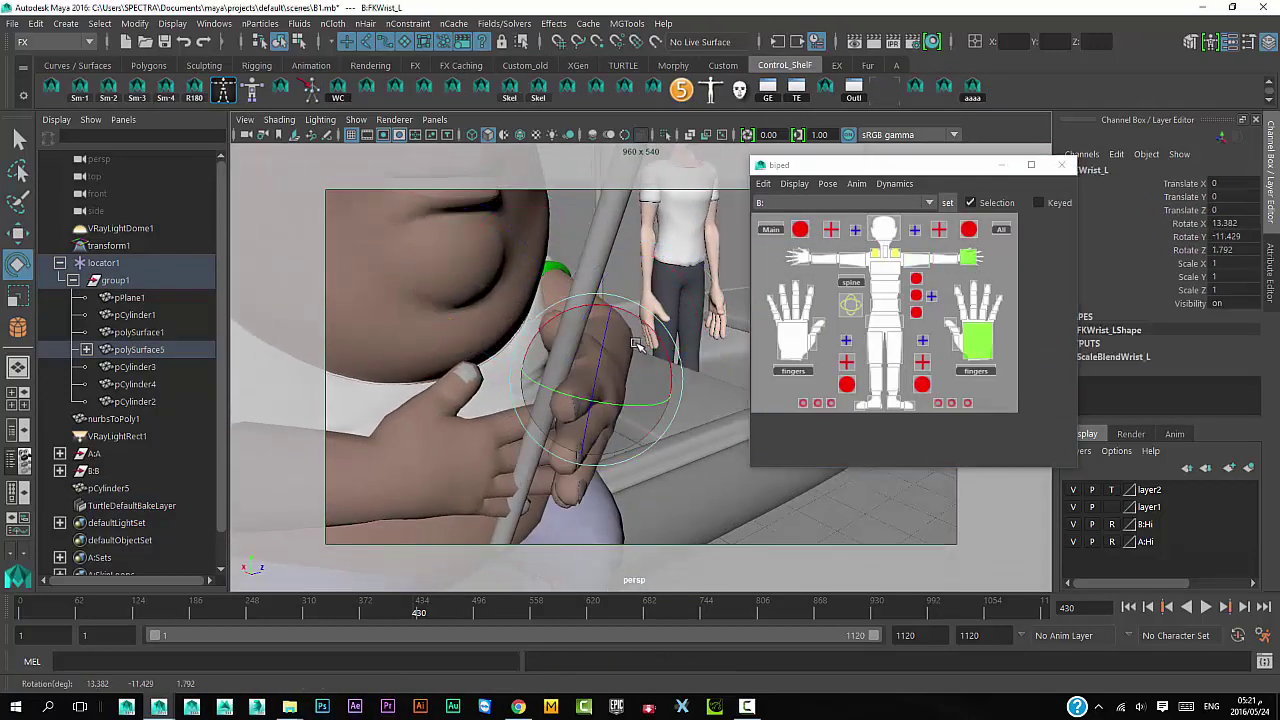
pyautogui.click(976, 371)
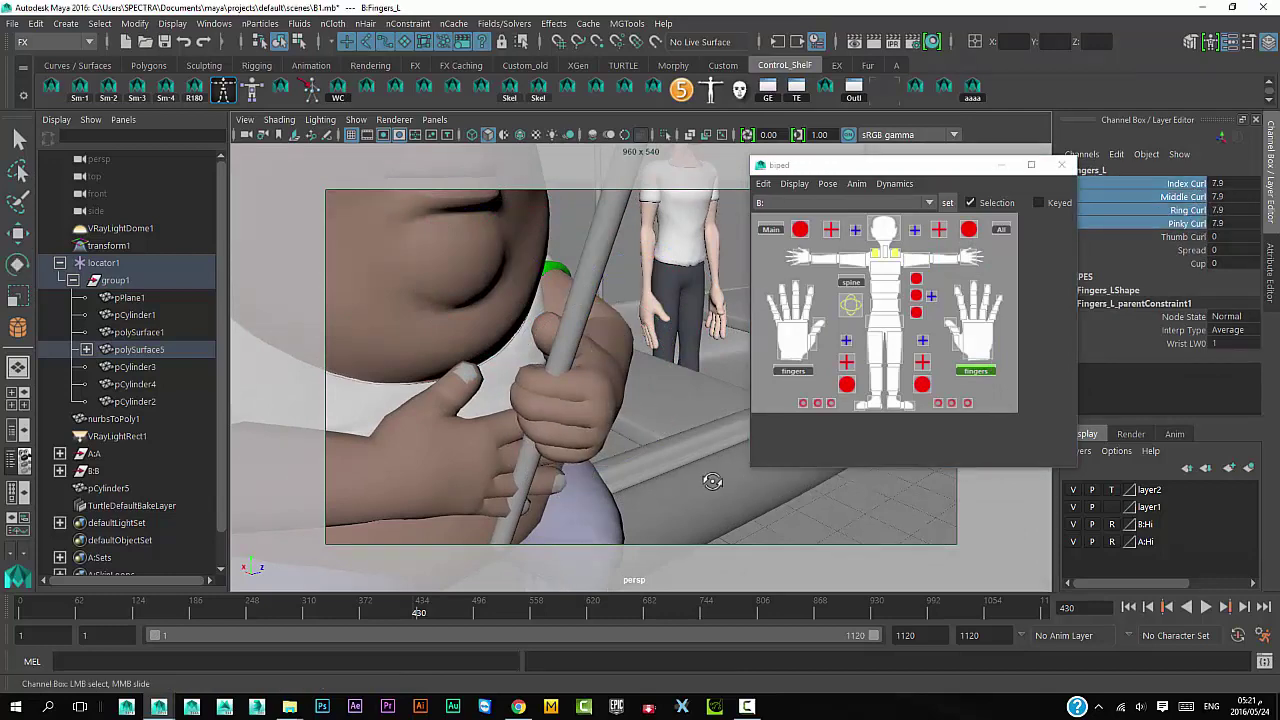
pyautogui.keyDown('alt'); pyautogui.moveTo(712, 481); pyautogui.dragTo(610, 470); pyautogui.keyUp('alt')
# - Select the stick, then re-rotate the left wrist around it from a close oblique angle
pyautogui.click(506, 260)
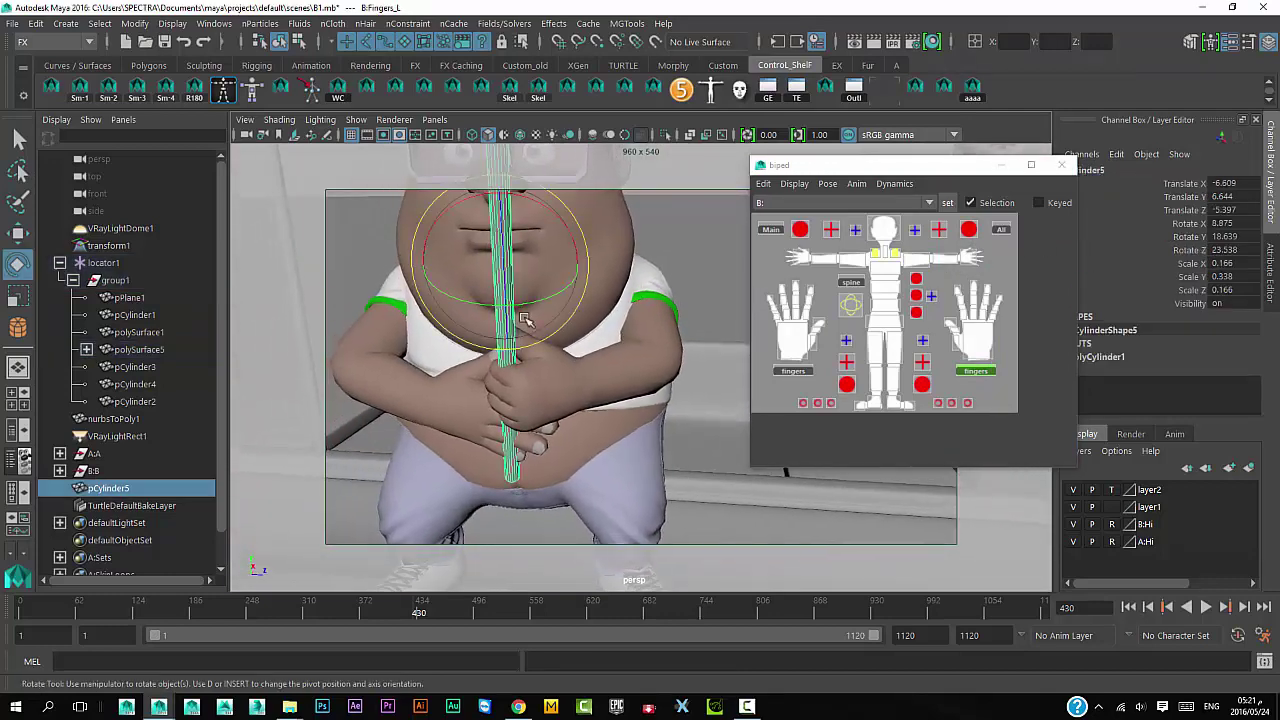
pyautogui.press('w')
pyautogui.moveTo(586, 266)
pyautogui.keyDown('alt'); pyautogui.mouseDown()
pyautogui.moveTo(700, 330)
pyautogui.moveTo(680, 425)
pyautogui.mouseUp(); pyautogui.keyUp('alt')
pyautogui.click(728, 314)
pyautogui.press('e')
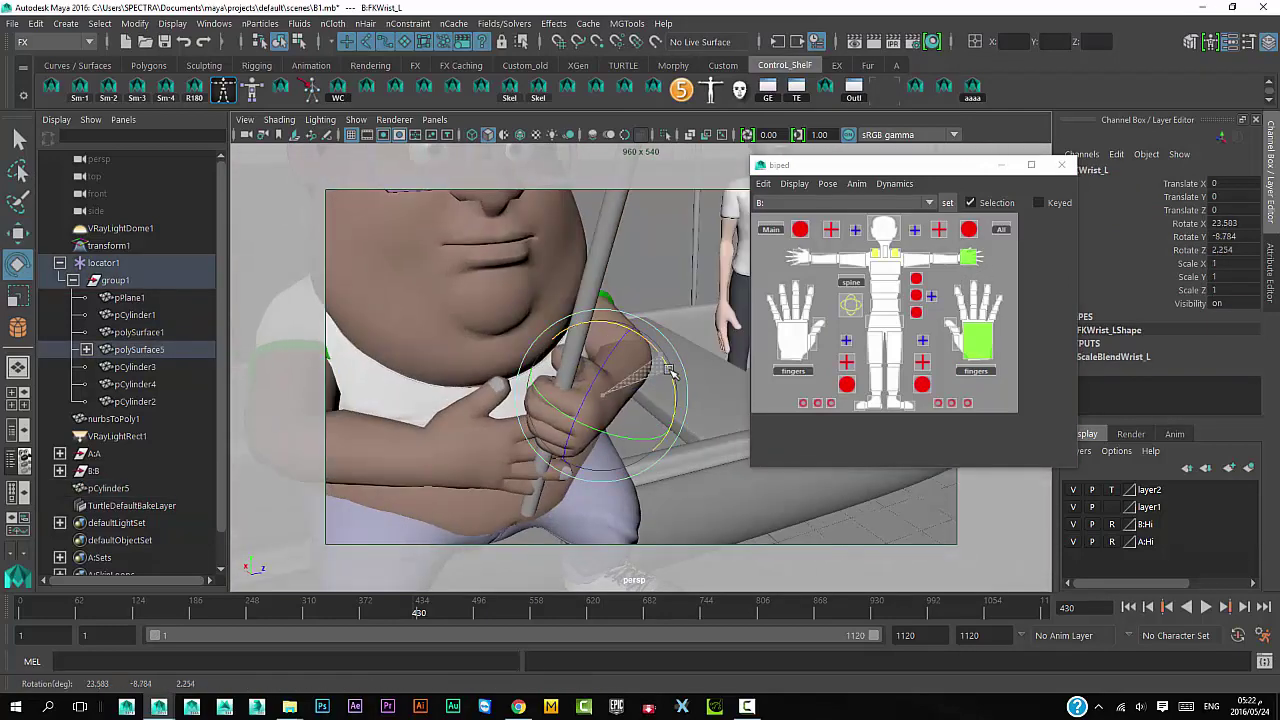
pyautogui.moveTo(672, 372)
pyautogui.keyDown('alt'); pyautogui.mouseDown()
pyautogui.moveTo(620, 370)
pyautogui.moveTo(650, 300)
pyautogui.mouseUp(); pyautogui.keyUp('alt')
# - Adjust the left shoulder and bend the left elbow slightly toward the stick
pyautogui.click(674, 244)
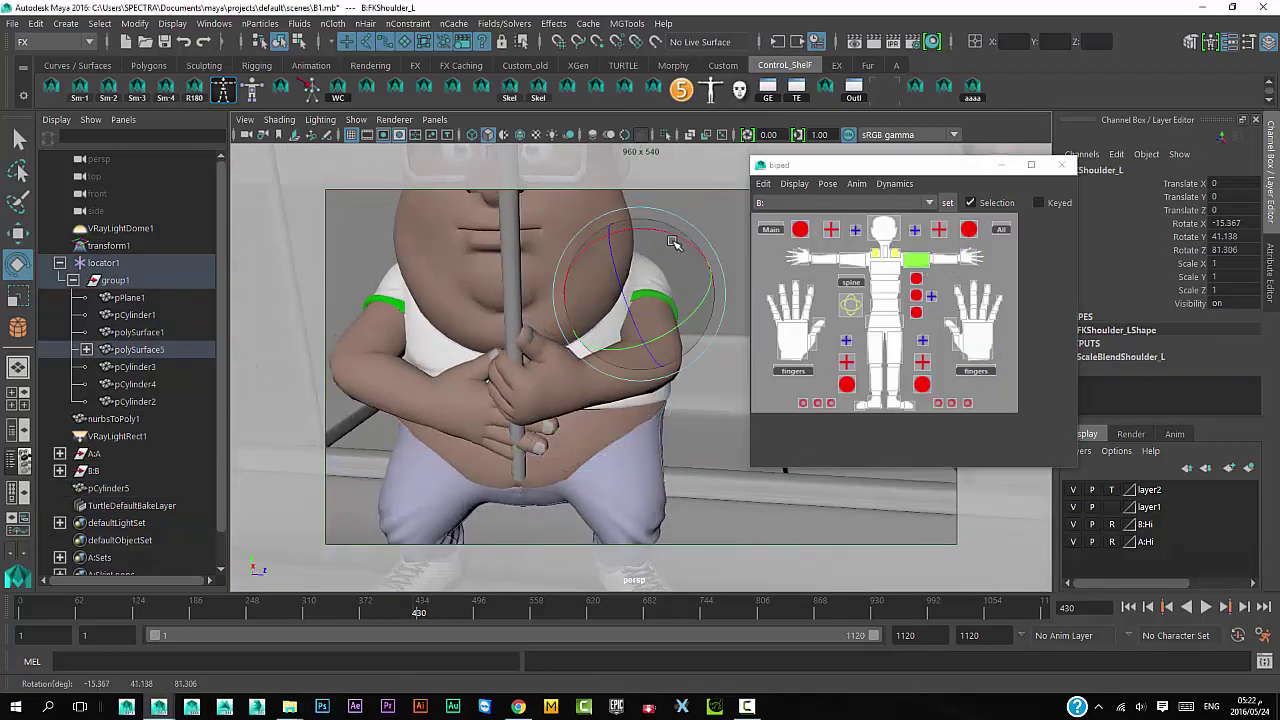
pyautogui.keyDown('alt'); pyautogui.moveTo(668, 238); pyautogui.dragTo(690, 250); pyautogui.keyUp('alt')
pyautogui.click(640, 380)
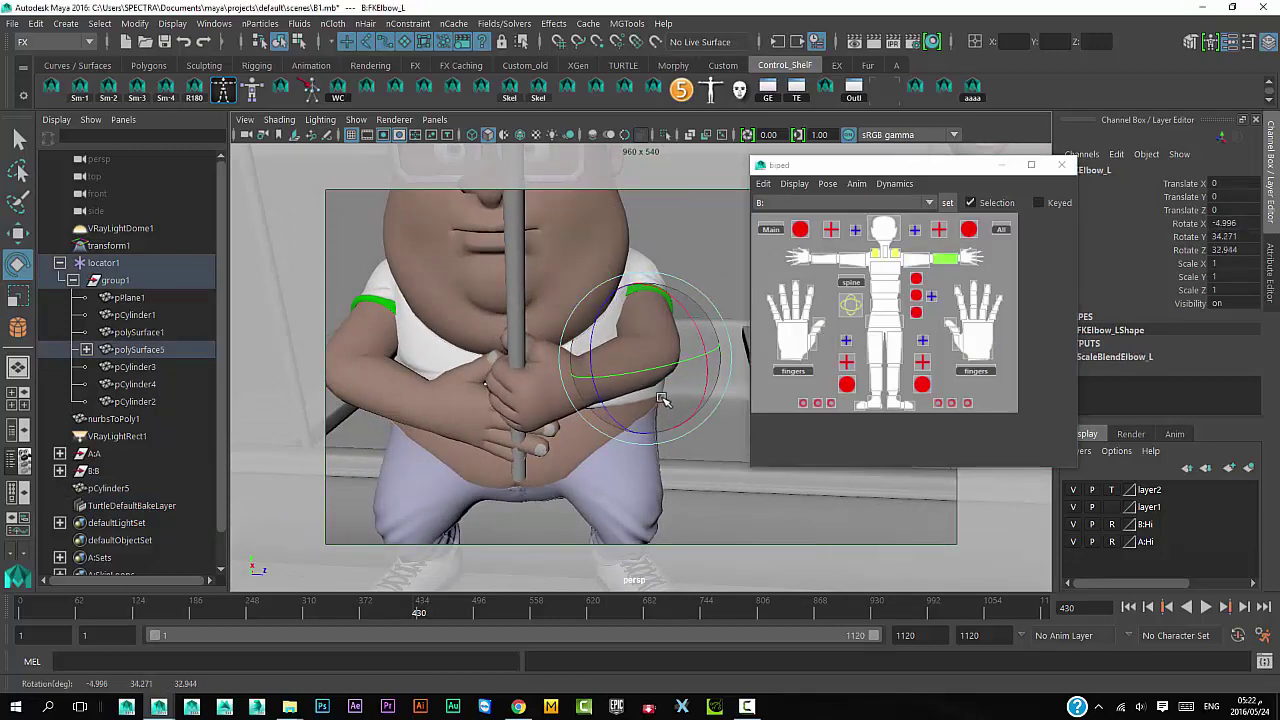
pyautogui.moveTo(662, 400)
pyautogui.mouseDown()
pyautogui.moveTo(600, 380)
pyautogui.moveTo(680, 400)
pyautogui.moveTo(632, 418)
pyautogui.moveTo(600, 380)
pyautogui.moveTo(636, 372)
pyautogui.moveTo(600, 300)
pyautogui.moveTo(620, 255)
pyautogui.moveTo(560, 320)
pyautogui.mouseUp()
pyautogui.click(620, 345)
pyautogui.click(628, 246)
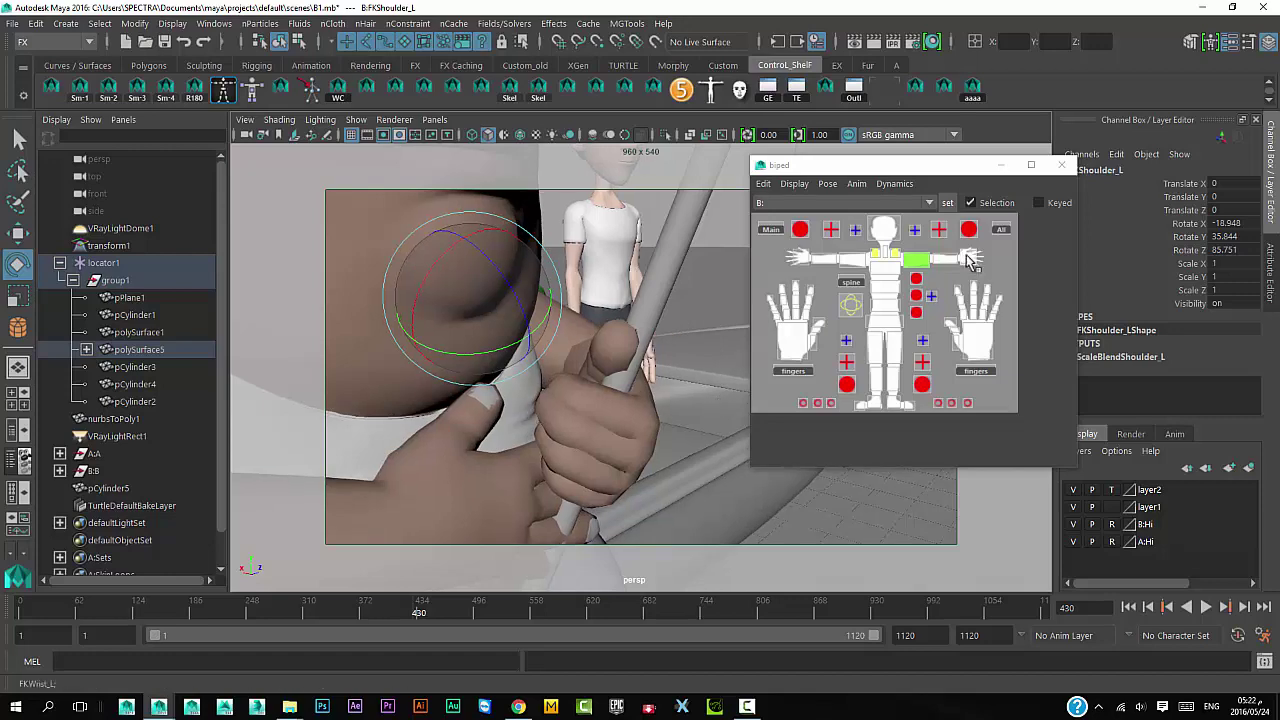
# - Curl the left fingers to grip the stick: Index, Middle and Ring 10, Thumb 2.4
pyautogui.click(975, 371)
pyautogui.click(1186, 183)
pyautogui.moveTo(770, 478)
pyautogui.mouseDown(button='middle')
pyautogui.moveTo(749, 478)
pyautogui.moveTo(800, 466)
pyautogui.mouseUp(button='middle')
pyautogui.click(1180, 197)
pyautogui.click(1188, 210)
pyautogui.keyDown('alt'); pyautogui.moveTo(784, 516); pyautogui.dragTo(700, 450); pyautogui.keyUp('alt')
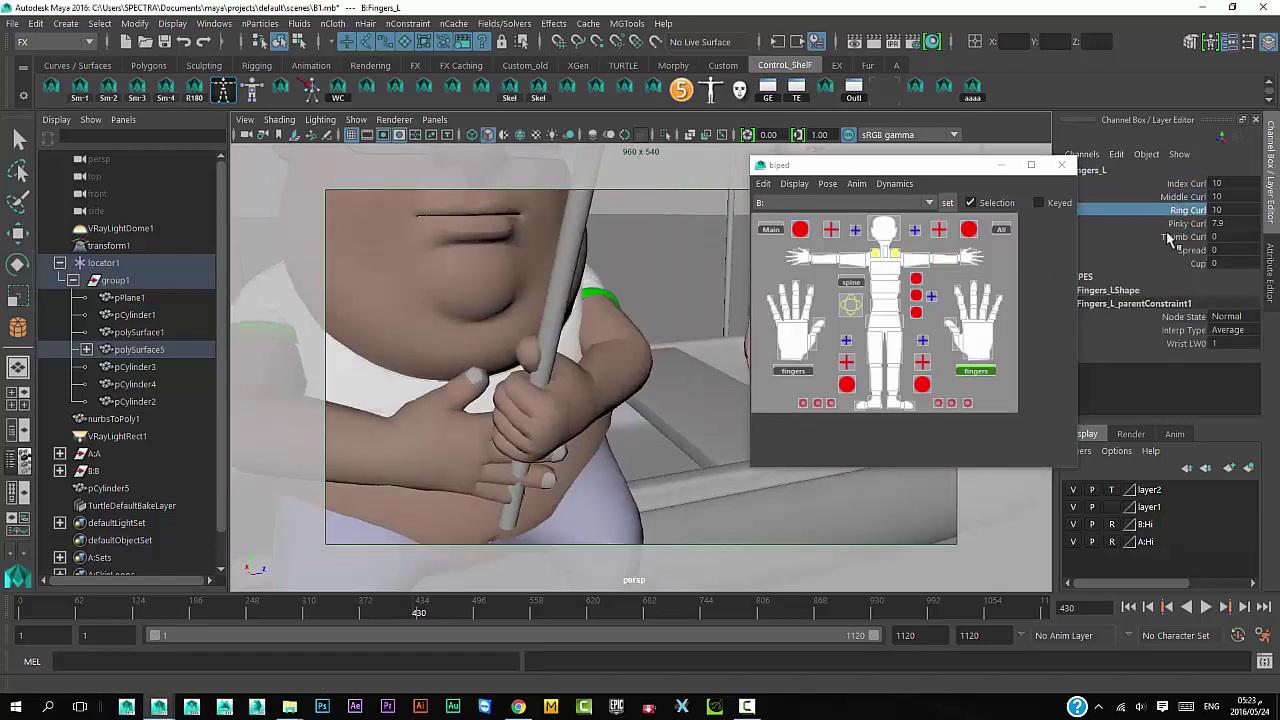
pyautogui.click(1182, 236)
pyautogui.moveTo(690, 427); pyautogui.dragTo(675, 427, button='middle')
pyautogui.scroll(-5, 713, 497)
# - Rotate the right upper arm down and bend the right forearm at FKElbow_R
pyautogui.scroll(3, 450, 300)
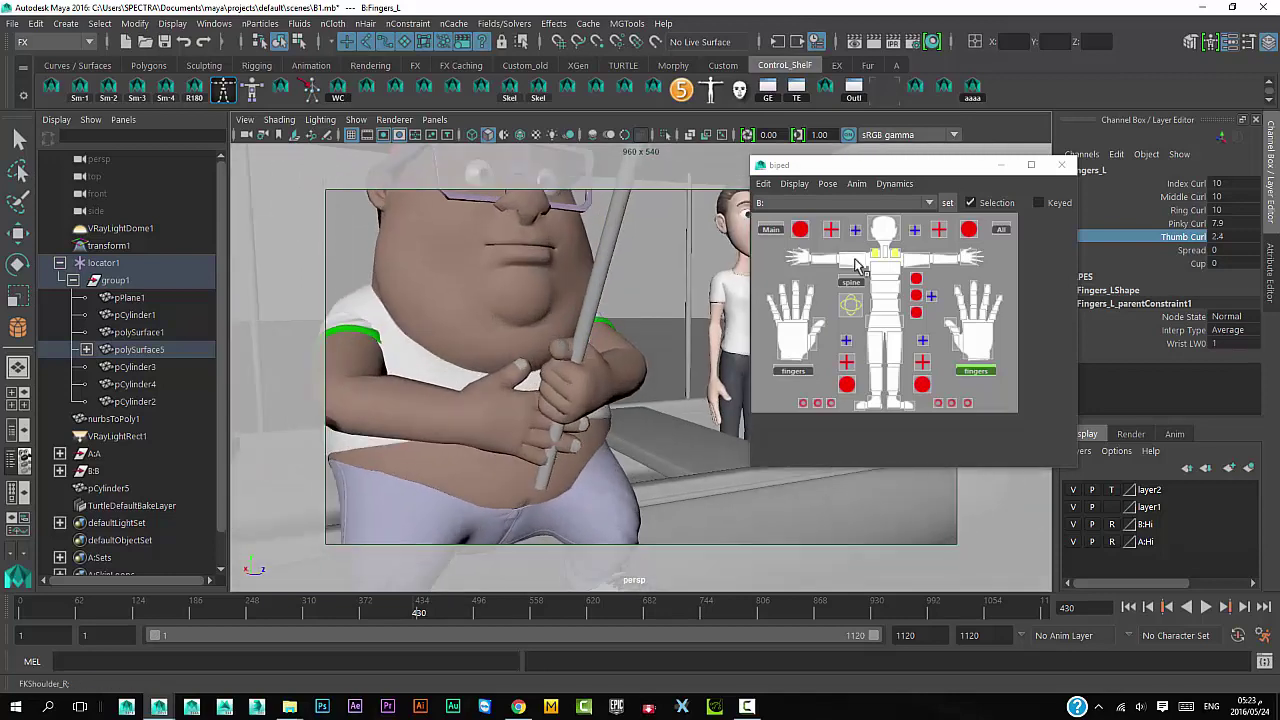
pyautogui.click(360, 345)
pyautogui.press('e')
pyautogui.moveTo(378, 312)
pyautogui.mouseDown()
pyautogui.moveTo(382, 442)
pyautogui.moveTo(436, 362)
pyautogui.moveTo(498, 428)
pyautogui.mouseUp()
pyautogui.click(405, 428)
pyautogui.scroll(3, 390, 447)
pyautogui.scroll(3, 390, 447)
pyautogui.click(436, 355)
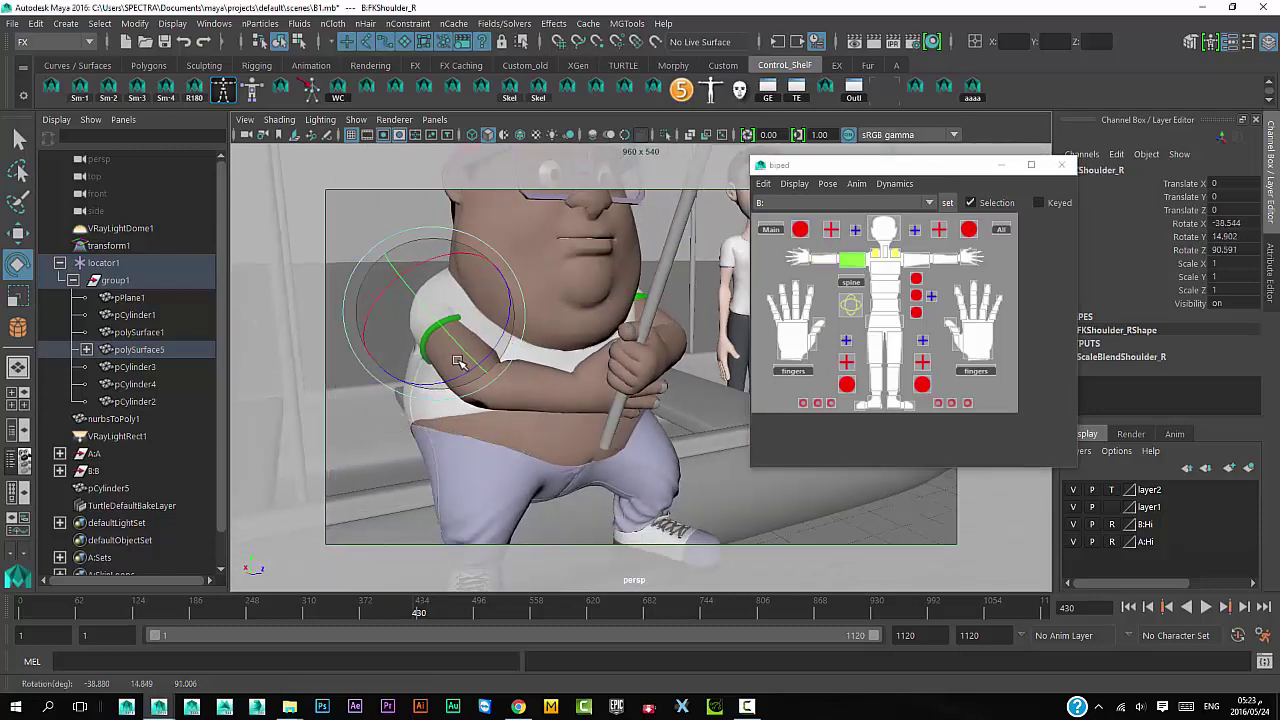
pyautogui.click(465, 388)
pyautogui.keyDown('alt'); pyautogui.moveTo(498, 428); pyautogui.dragTo(414, 434); pyautogui.keyUp('alt')
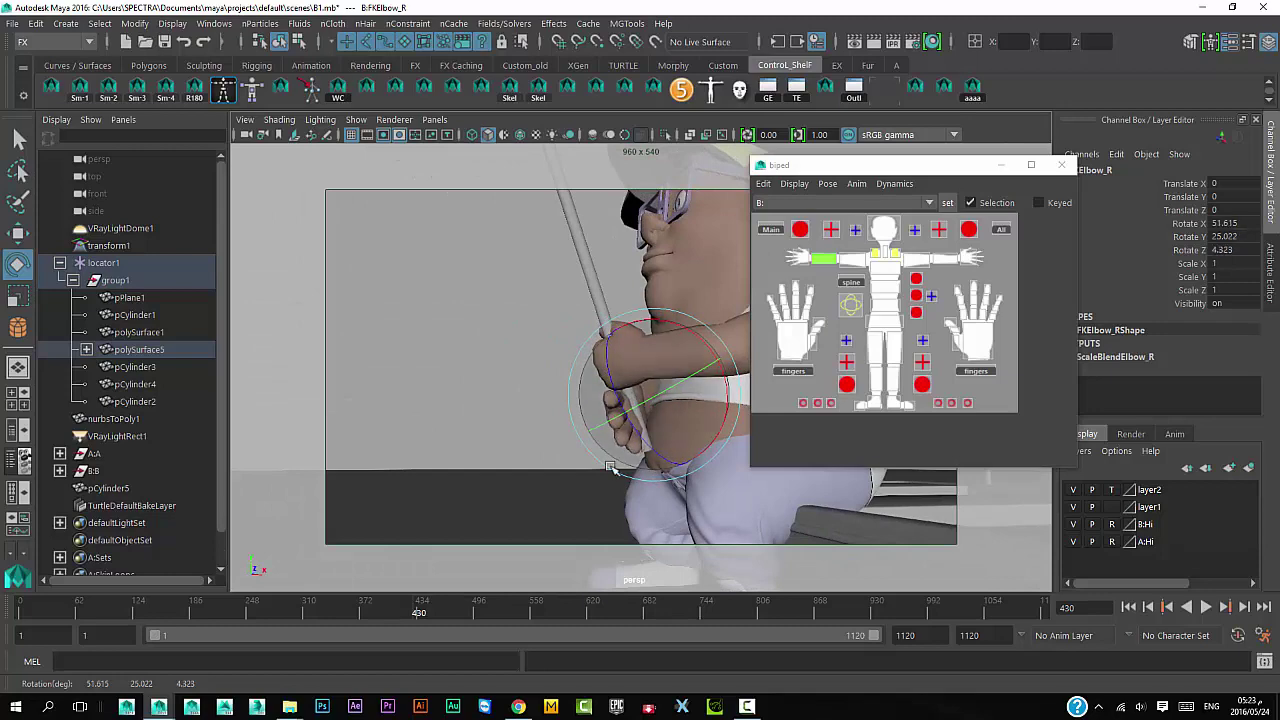
# - Set the four Fingers_R curl attributes to 8.9 so the right hand closes around the stick
pyautogui.keyDown('alt'); pyautogui.moveTo(611, 468); pyautogui.dragTo(900, 360); pyautogui.keyUp('alt')
pyautogui.click(804, 372)
pyautogui.moveTo(1186, 184); pyautogui.dragTo(1186, 224)
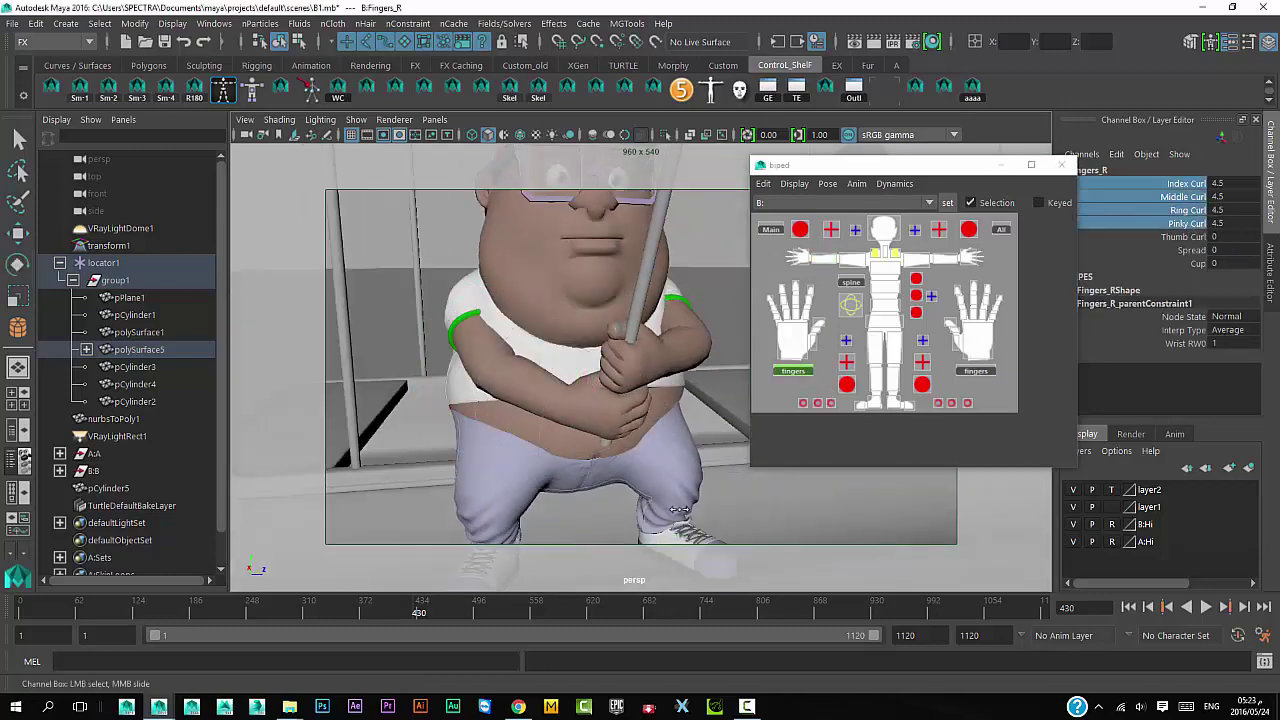
pyautogui.moveTo(679, 510); pyautogui.dragTo(707, 517, button='middle')
pyautogui.moveTo(707, 517)
pyautogui.keyDown('alt'); pyautogui.mouseDown()
pyautogui.moveTo(515, 415)
pyautogui.moveTo(580, 390)
pyautogui.mouseUp(); pyautogui.keyUp('alt')
pyautogui.keyDown('alt'); pyautogui.moveTo(580, 390); pyautogui.dragTo(616, 361, button='right'); pyautogui.keyUp('alt')
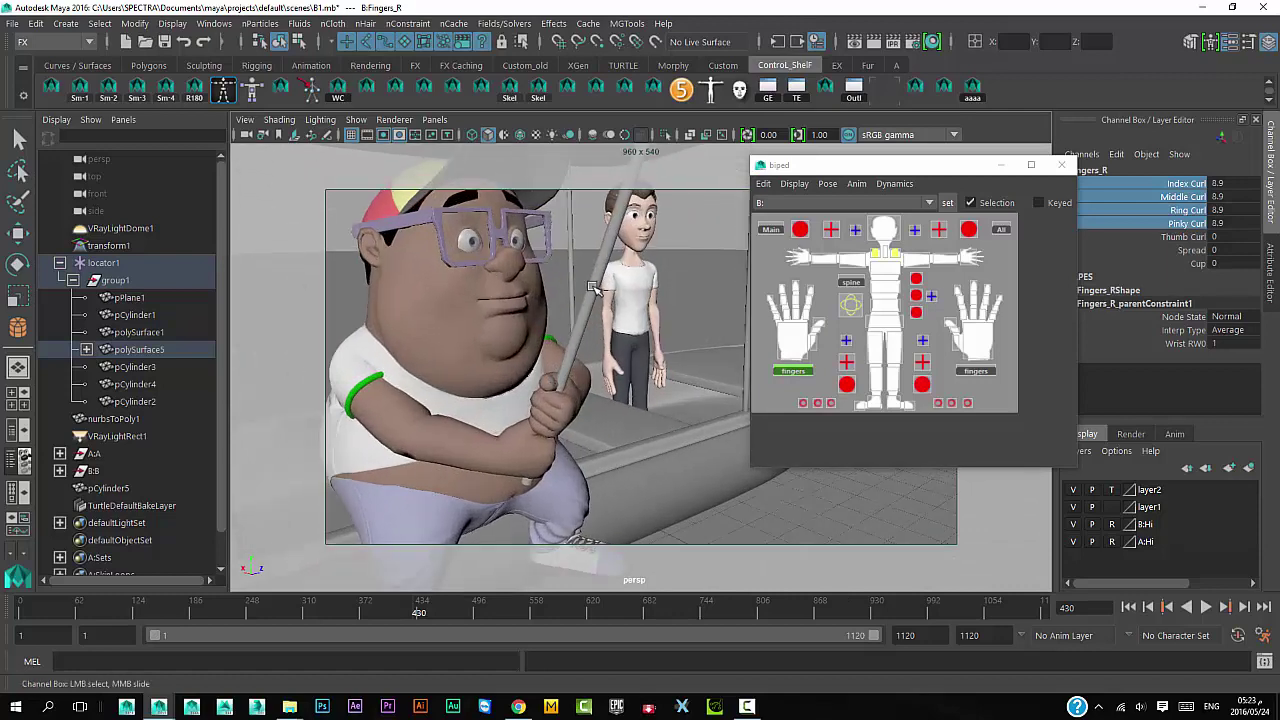
# - Show the rig controls and parent pCylinder5 under the FKWrist_L control
pyautogui.click(592, 287)
pyautogui.press('e')
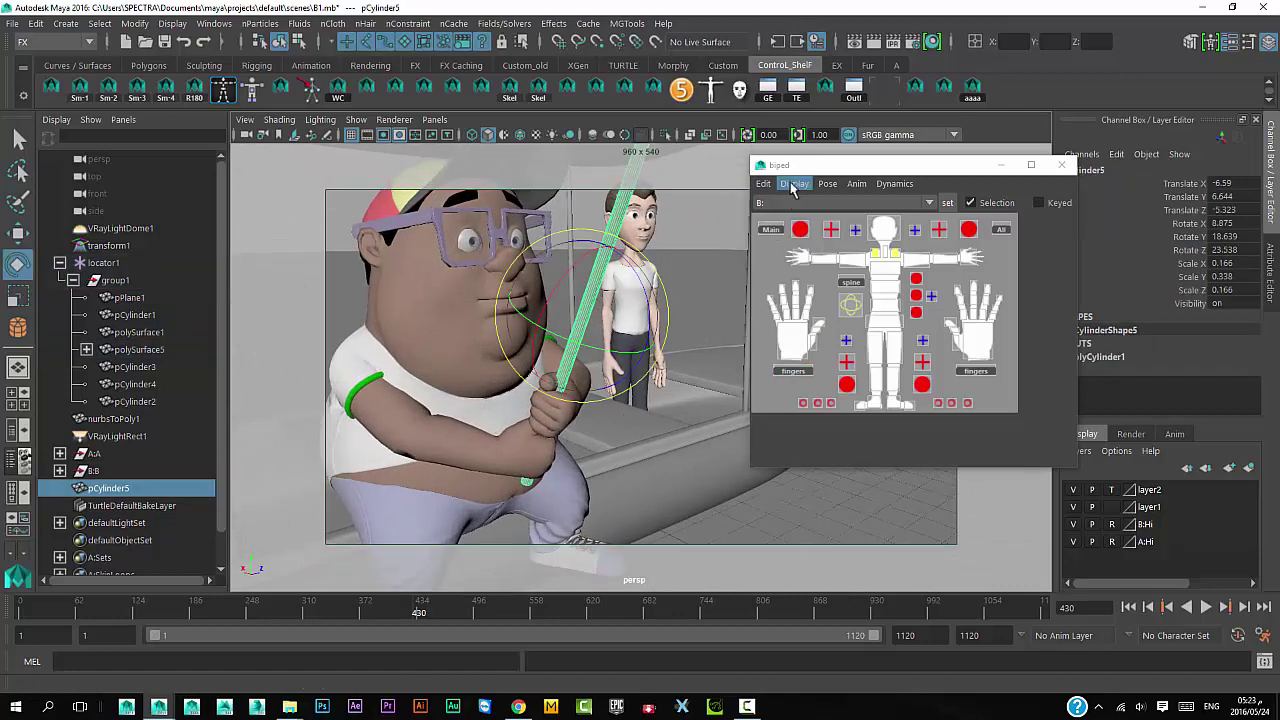
pyautogui.click(792, 190)
pyautogui.click(815, 210)
pyautogui.keyDown('alt'); pyautogui.moveTo(690, 470); pyautogui.dragTo(753, 513, button='right'); pyautogui.keyUp('alt')
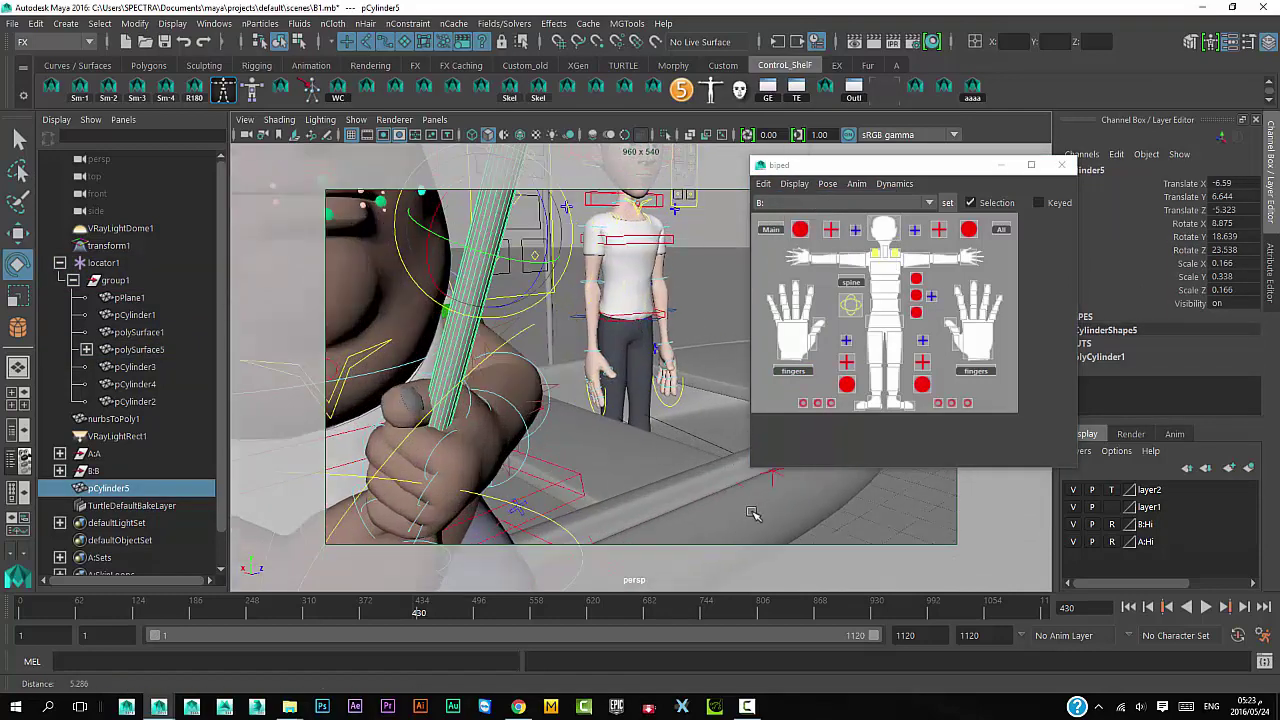
pyautogui.moveTo(753, 513)
pyautogui.keyDown('alt'); pyautogui.mouseDown()
pyautogui.moveTo(594, 447)
pyautogui.moveTo(557, 457)
pyautogui.mouseUp(); pyautogui.keyUp('alt')
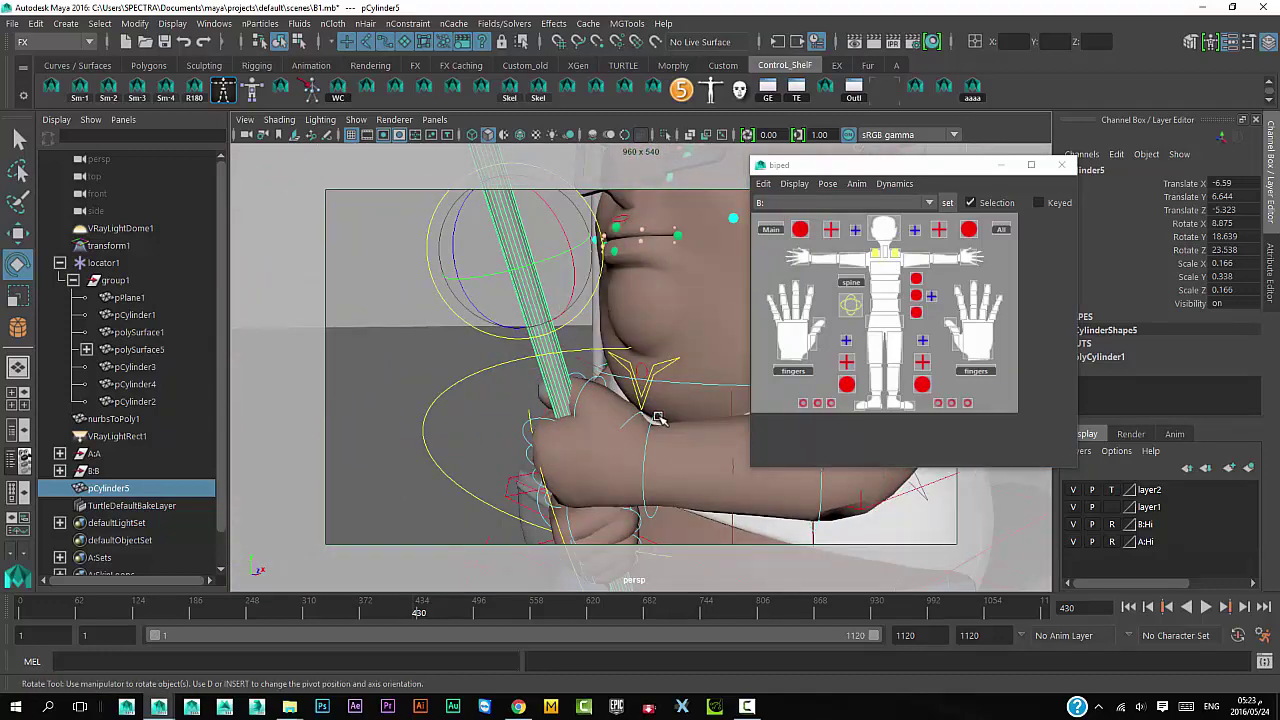
pyautogui.click(655, 418)
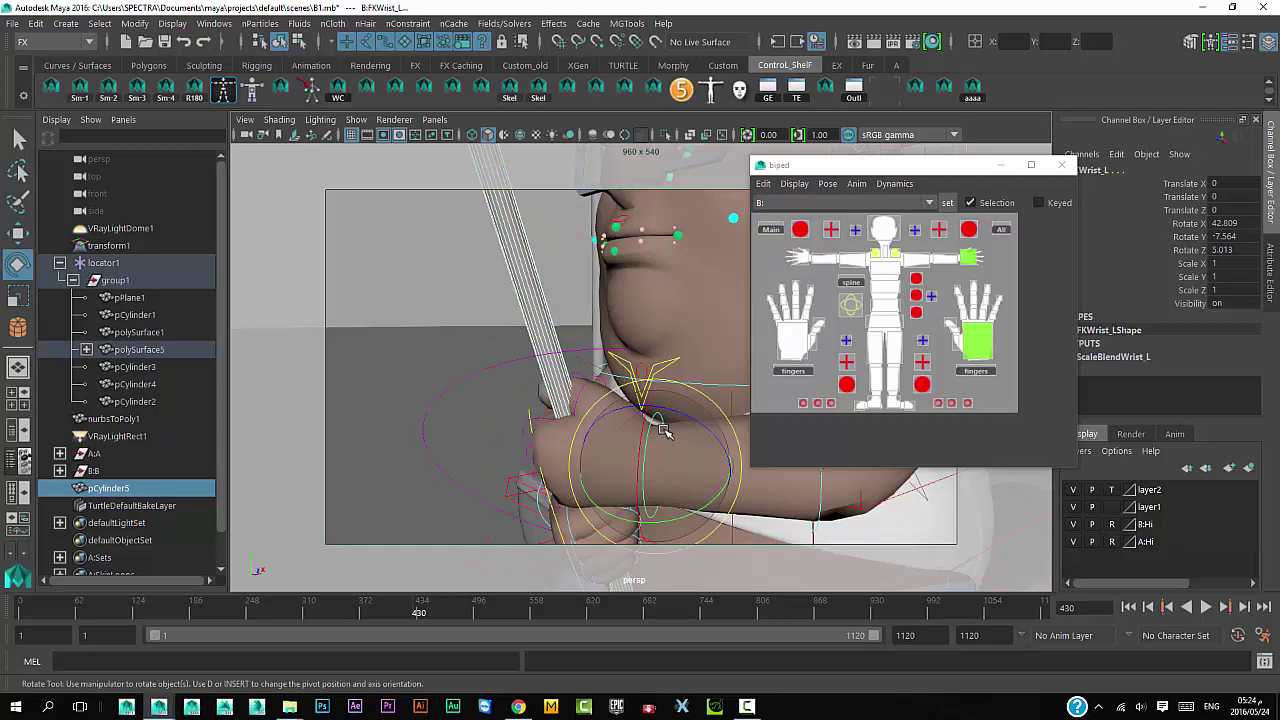
pyautogui.press('p')
# - Clear the selection and view the character from the front to review the grip
pyautogui.keyDown('alt'); pyautogui.moveTo(689, 494); pyautogui.dragTo(457, 337, button='right'); pyautogui.keyUp('alt')
pyautogui.click(449, 277)
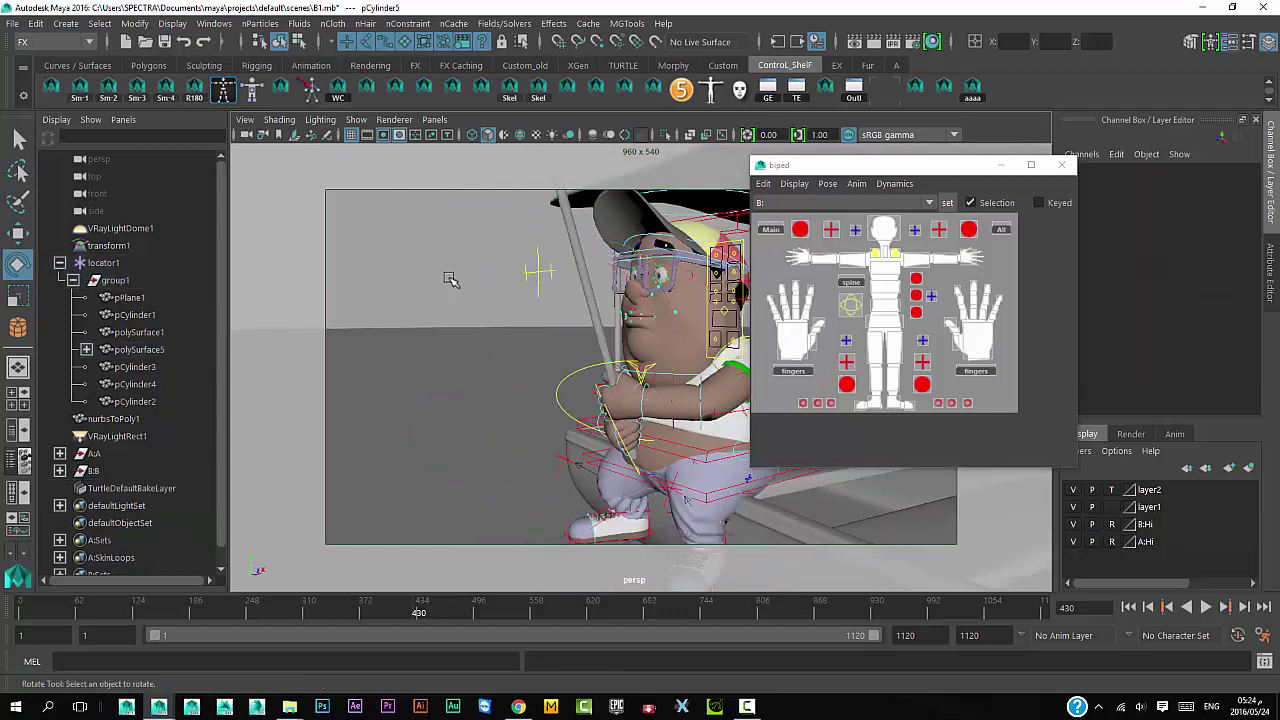
pyautogui.moveTo(449, 277)
pyautogui.keyDown('alt'); pyautogui.mouseDown()
pyautogui.moveTo(529, 420)
pyautogui.moveTo(667, 456)
pyautogui.mouseUp(); pyautogui.keyUp('alt')
pyautogui.keyDown('alt'); pyautogui.moveTo(667, 456); pyautogui.dragTo(847, 489, button='right'); pyautogui.keyUp('alt')
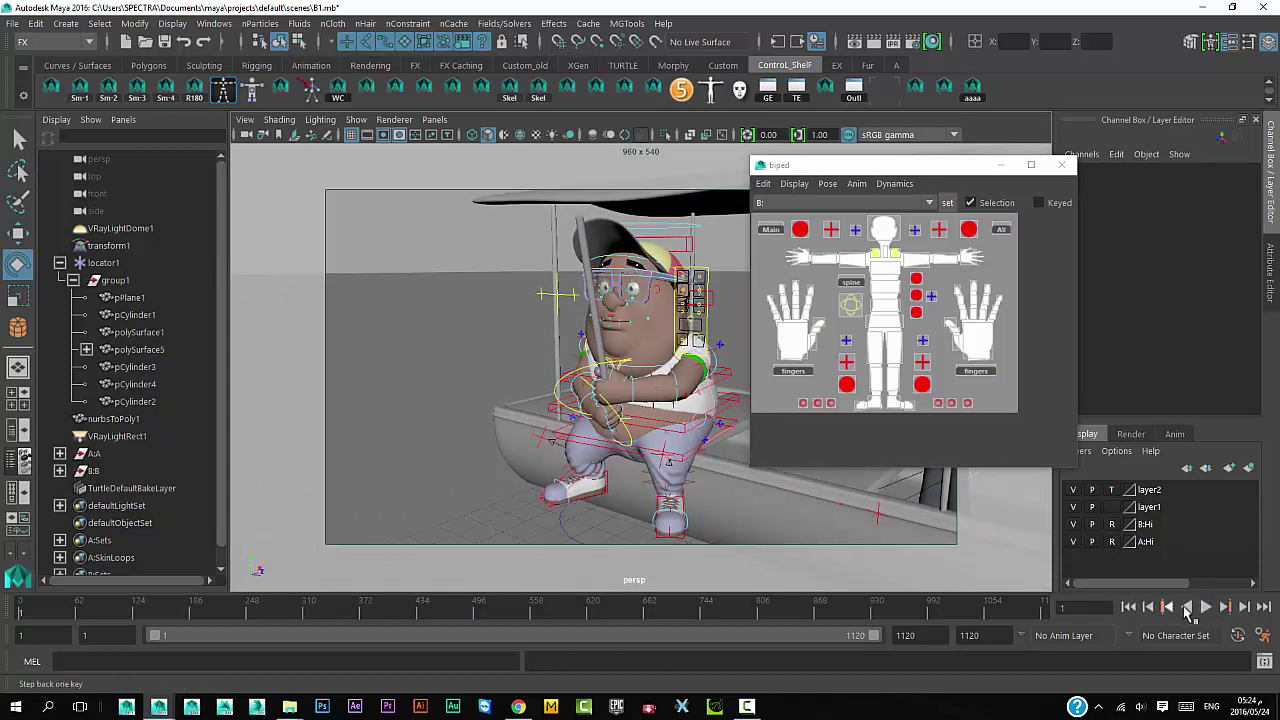
# - Play the boat animation while tumbling the camera, then stop and V-Ray render frame 182
pyautogui.click(1207, 607)
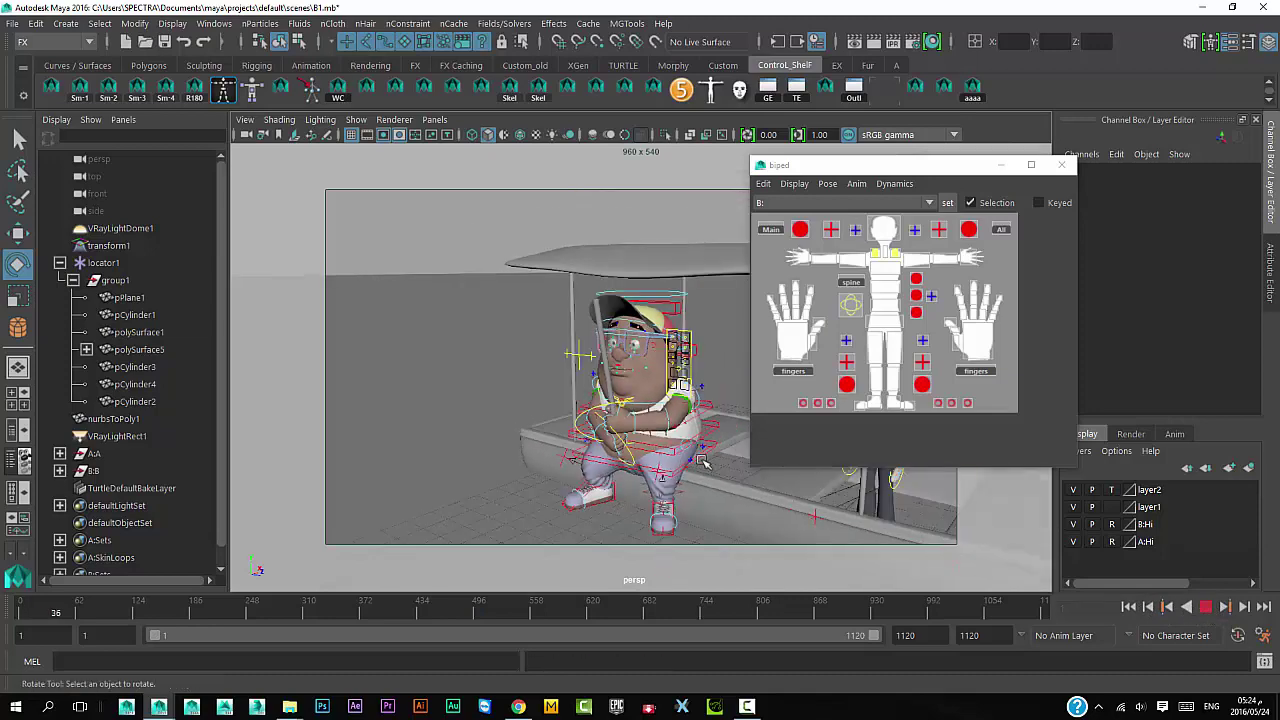
pyautogui.keyDown('alt'); pyautogui.moveTo(620, 440); pyautogui.dragTo(529, 410, button='right'); pyautogui.keyUp('alt')
pyautogui.keyDown('alt'); pyautogui.moveTo(529, 410); pyautogui.dragTo(567, 428); pyautogui.keyUp('alt')
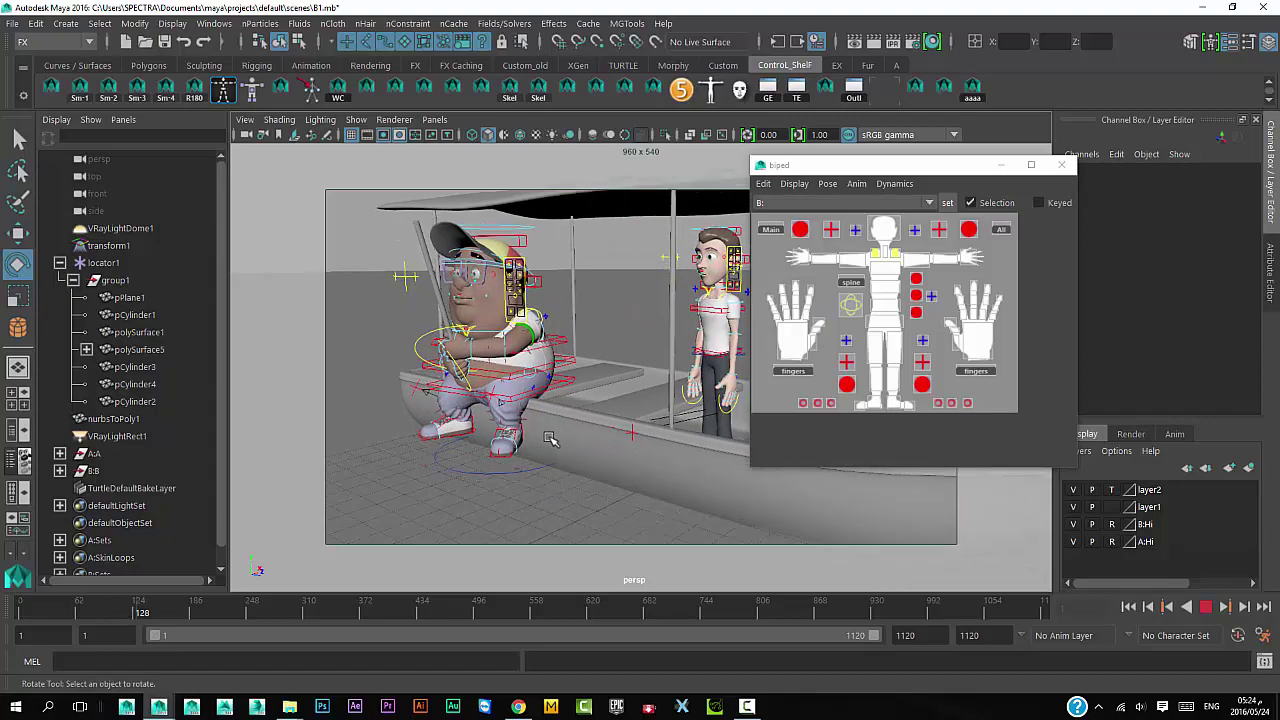
pyautogui.keyDown('alt'); pyautogui.moveTo(545, 442); pyautogui.dragTo(560, 440); pyautogui.keyUp('alt')
pyautogui.hotkey('ctrl', 'r')
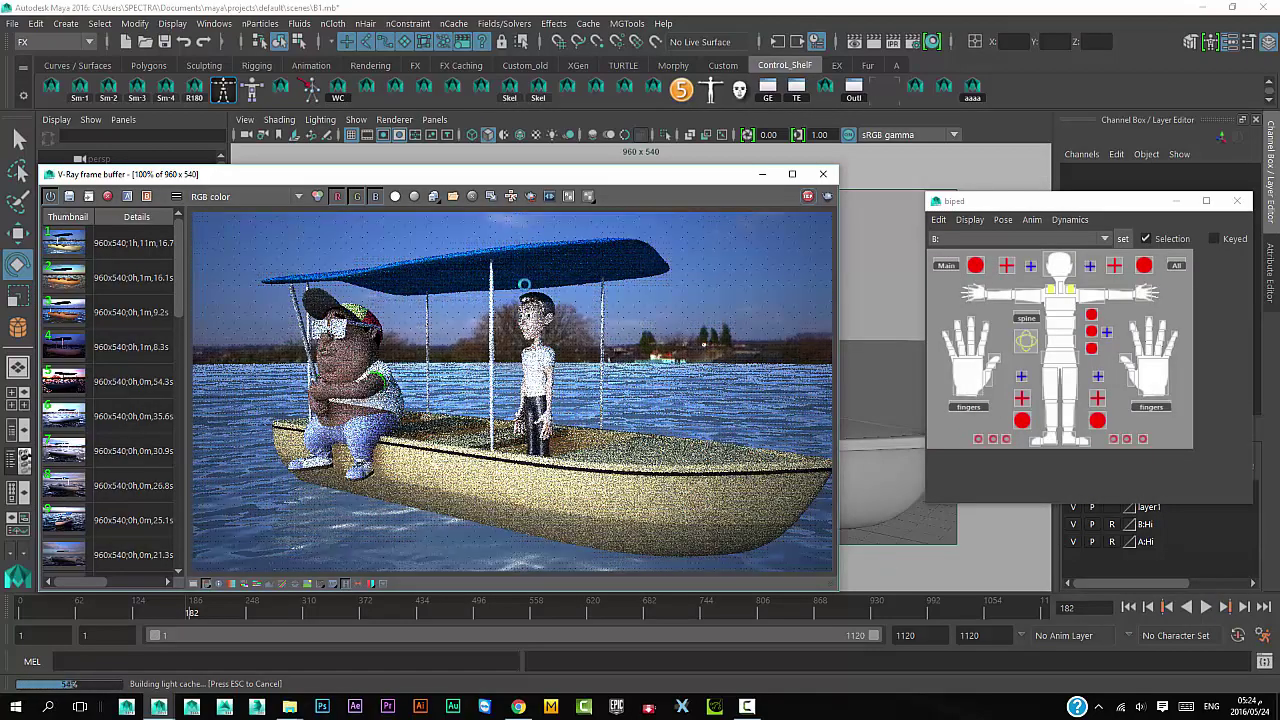
# - Drag the V-Ray frame buffer up and right while the frame 182 render refines
pyautogui.moveTo(510, 175); pyautogui.dragTo(567, 128)
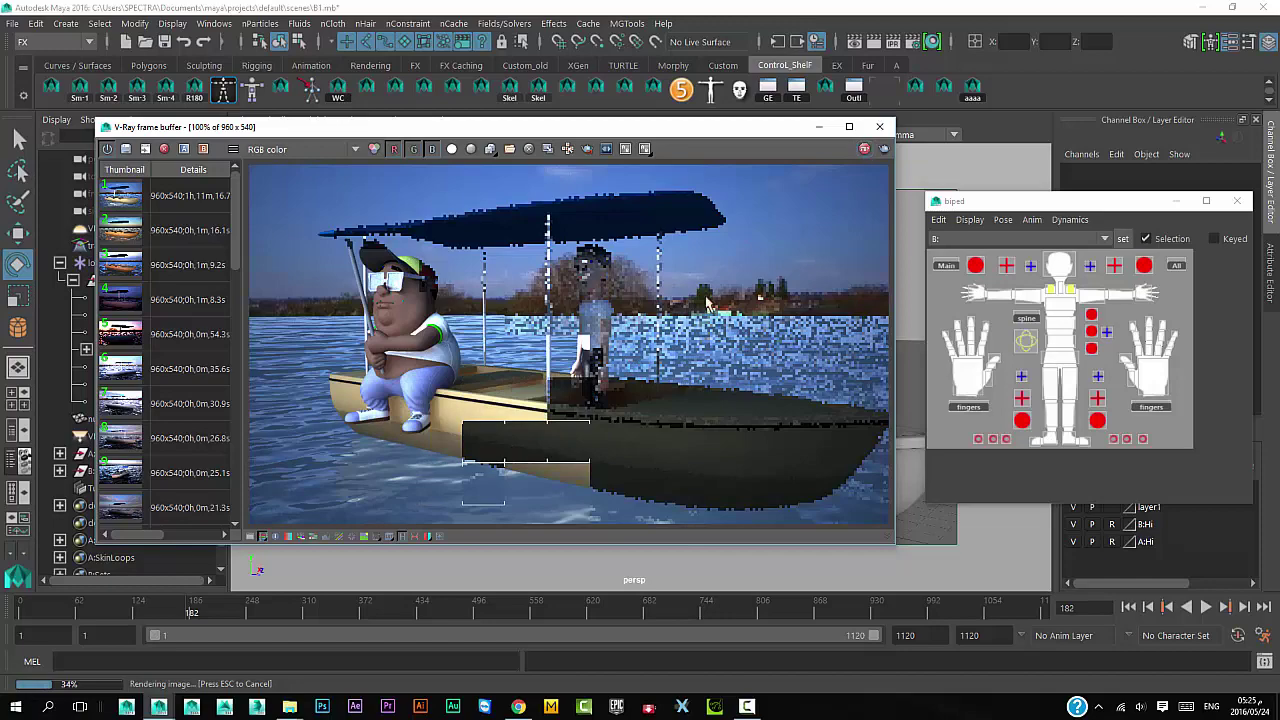
# - In Chrome, search Google Images for 'kuwait landscape' and filter the results to large images
pyautogui.click(518, 704)
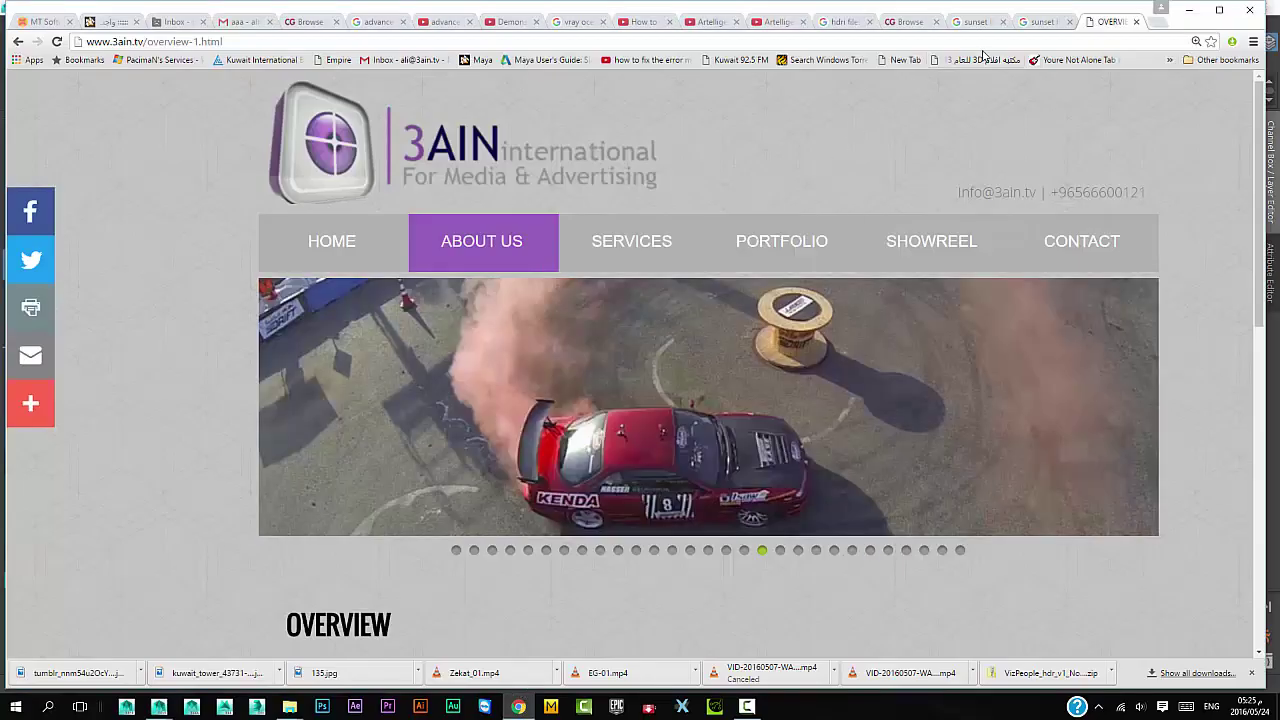
pyautogui.click(1158, 24)
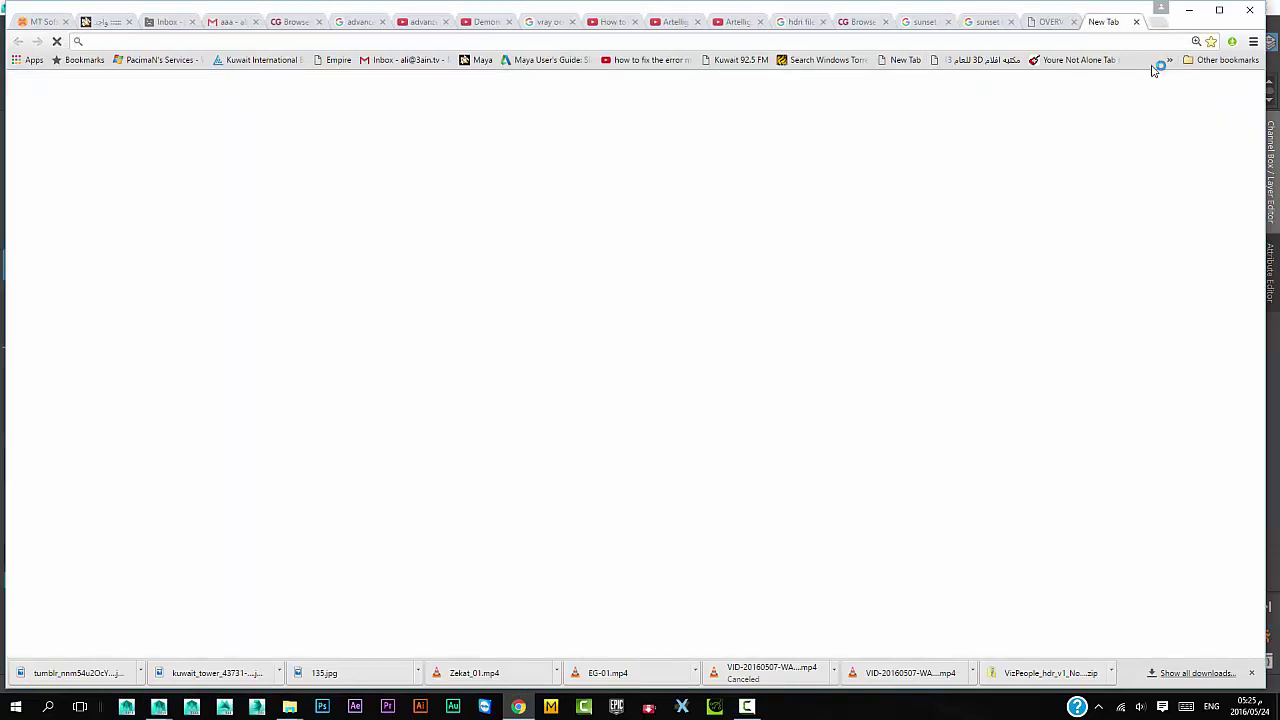
pyautogui.write('kuwait')
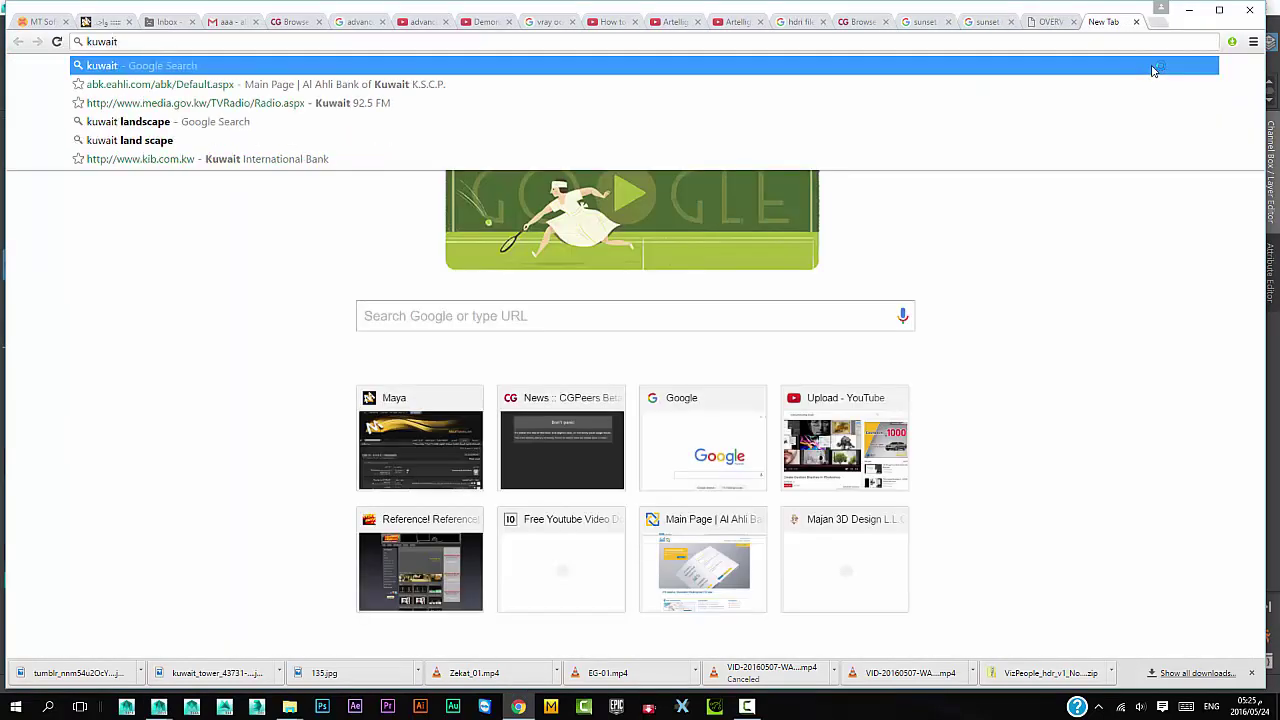
pyautogui.press('Down')
pyautogui.press('Down')
pyautogui.press('Down')
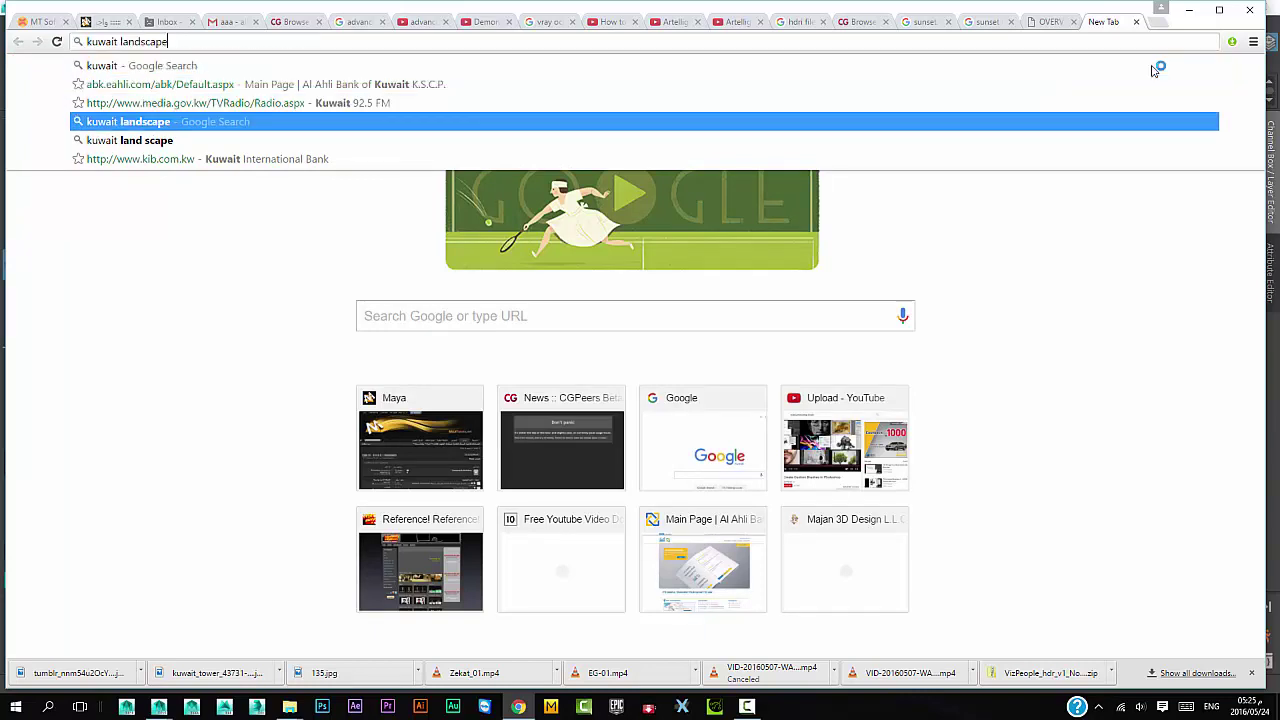
pyautogui.press('Down')
pyautogui.press('Return')
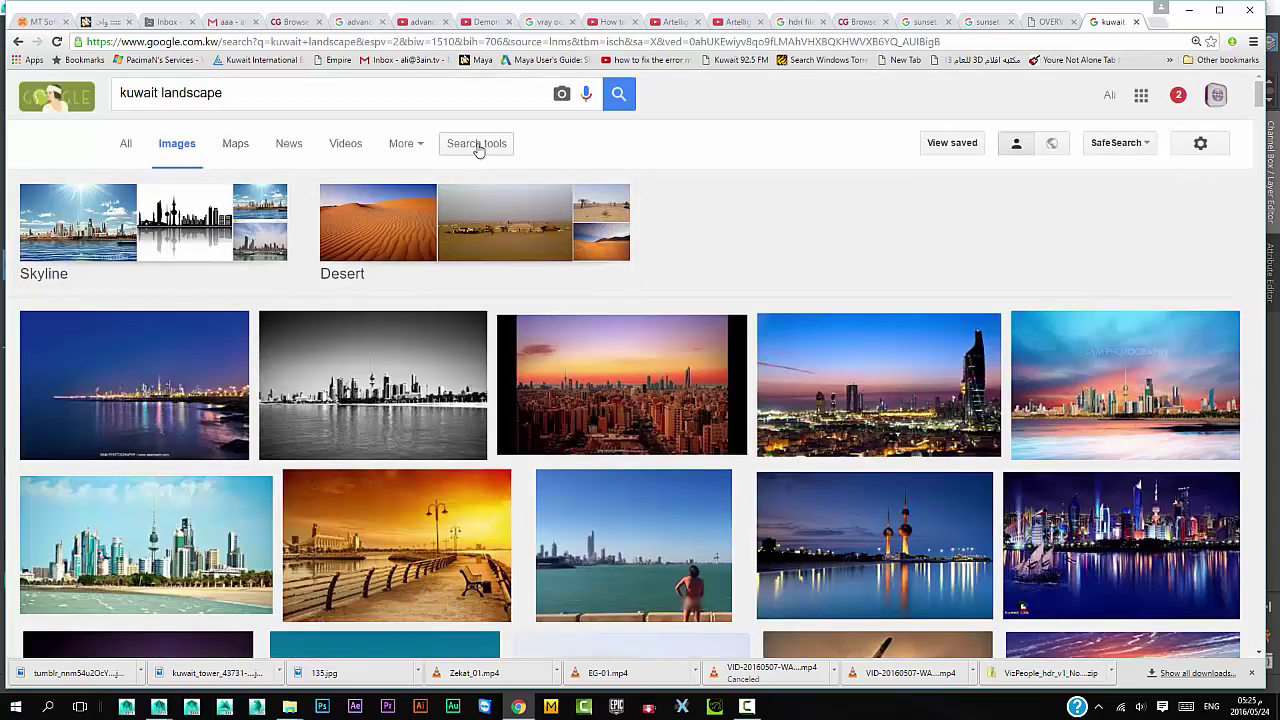
pyautogui.click(478, 145)
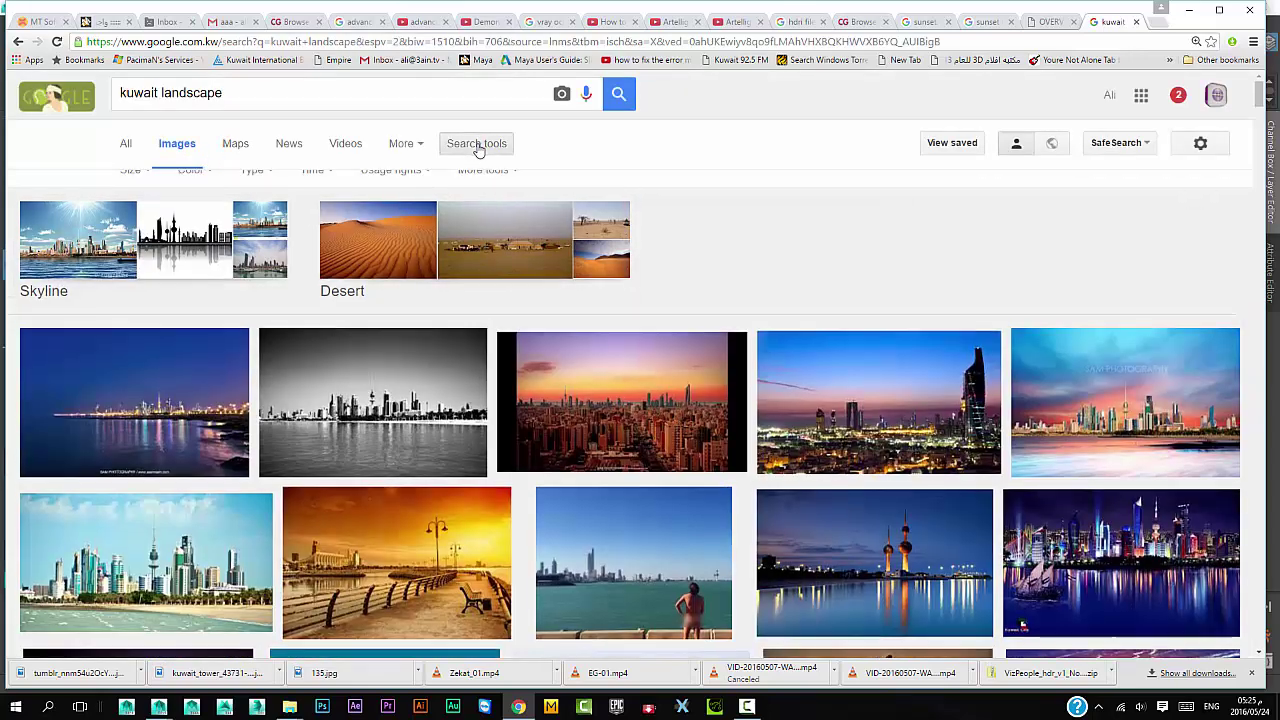
pyautogui.click(130, 188)
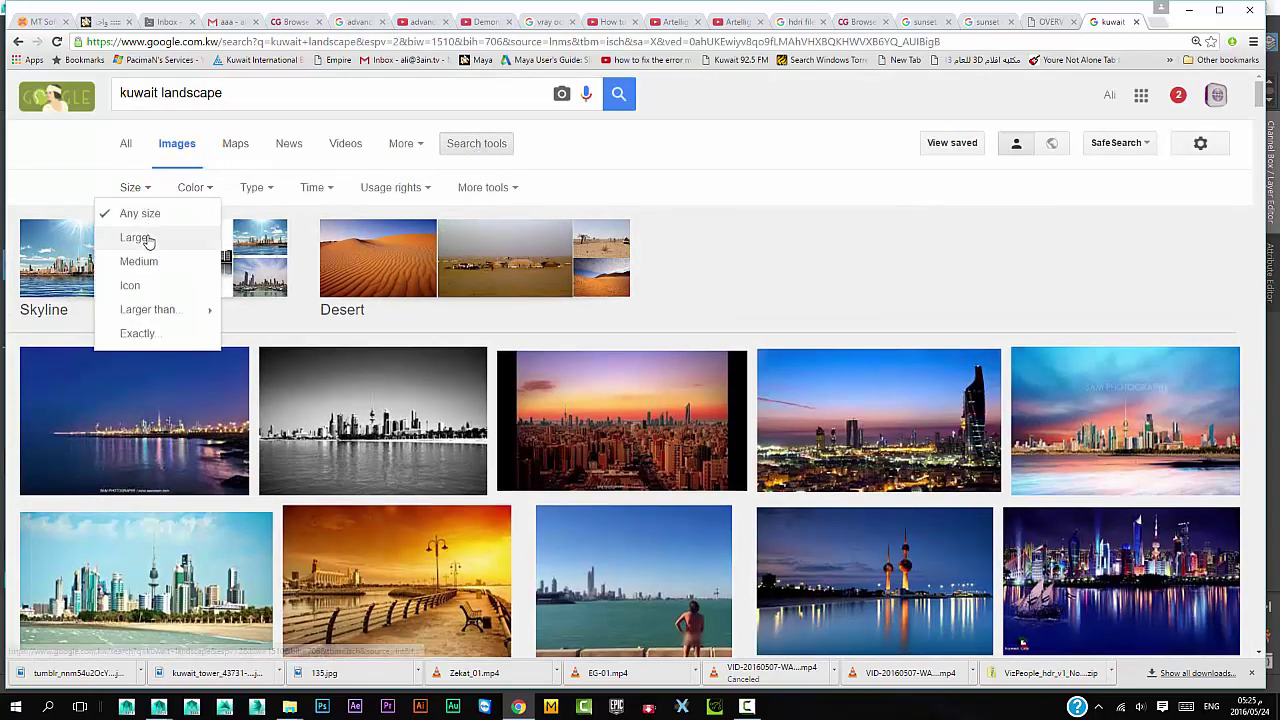
pyautogui.click(148, 238)
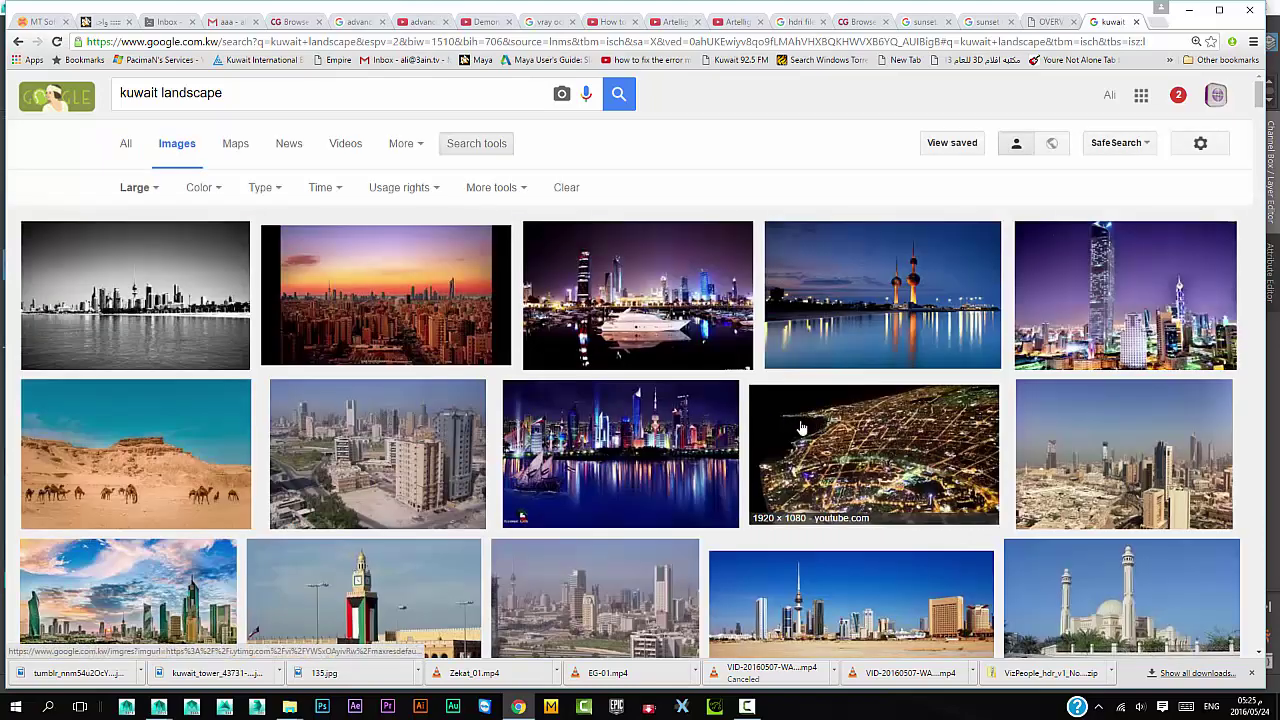
# - Open a large Kuwait skyline photo at full size and save it to the Desktop as 135 (1).jpg
pyautogui.scroll(-1, 726, 437)
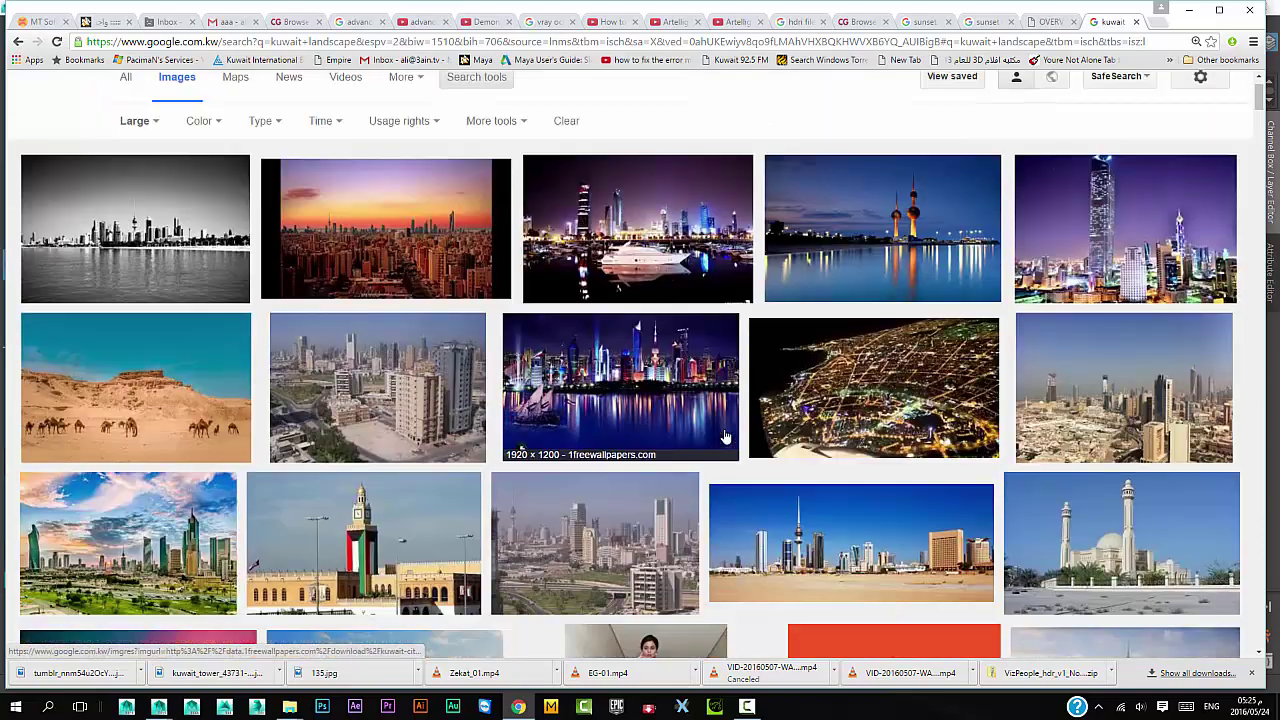
pyautogui.middleClick(846, 297)
pyautogui.scroll(-2, 756, 393)
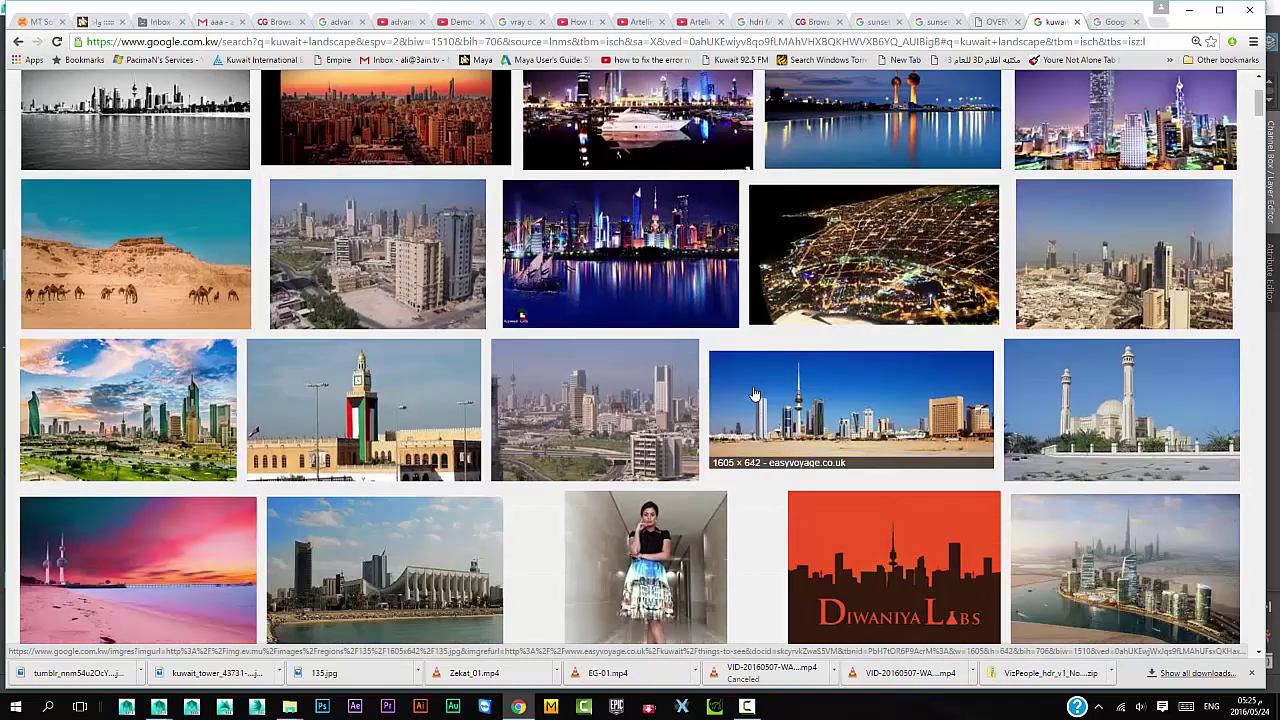
pyautogui.middleClick(830, 428)
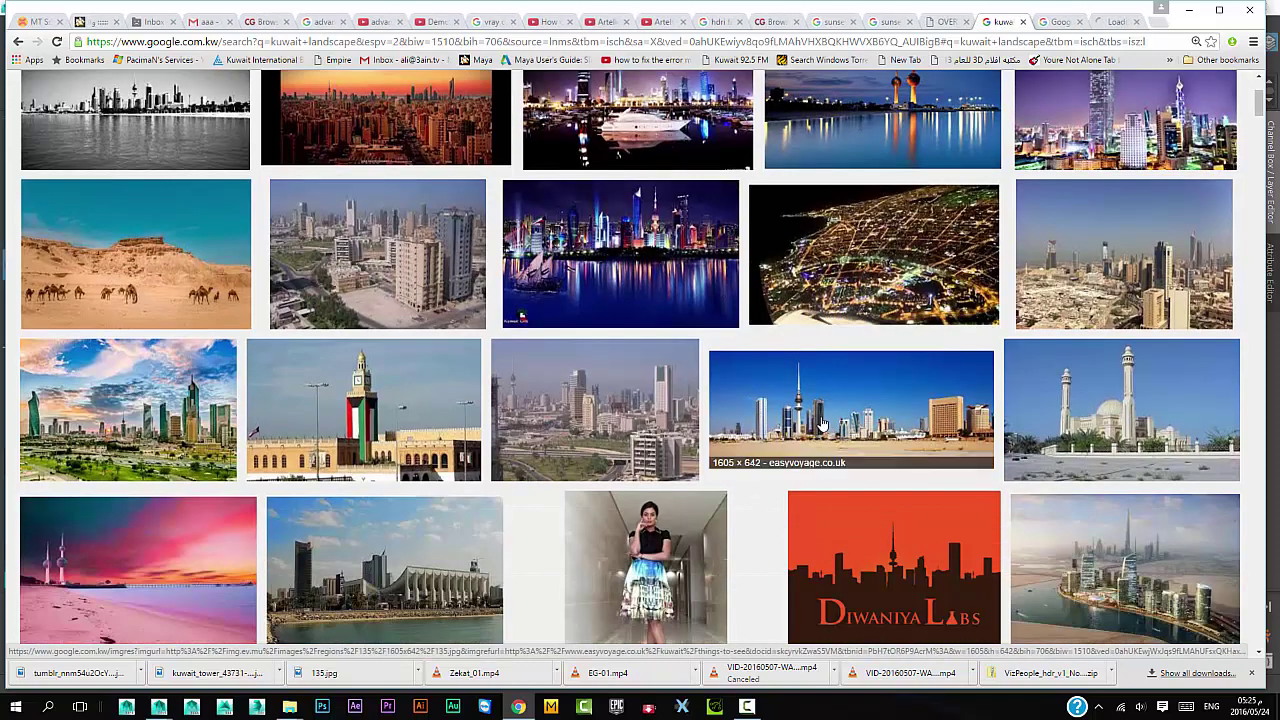
pyautogui.click(1113, 23)
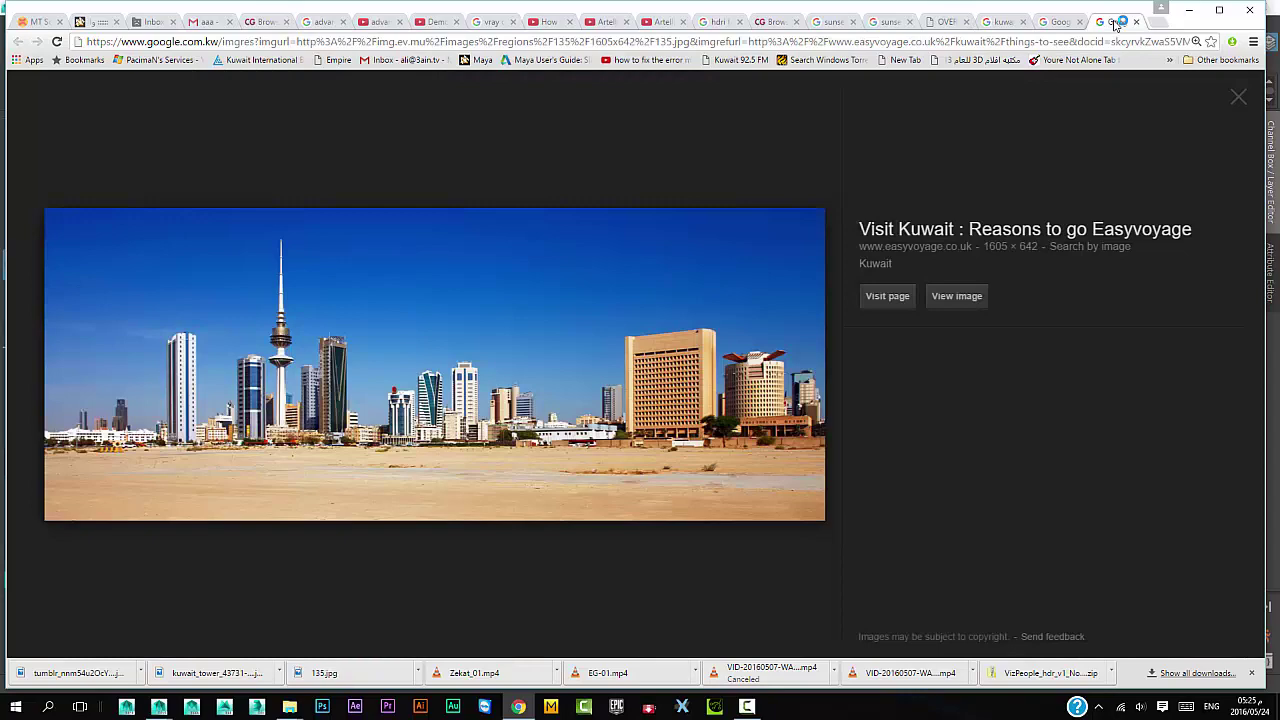
pyautogui.click(960, 300)
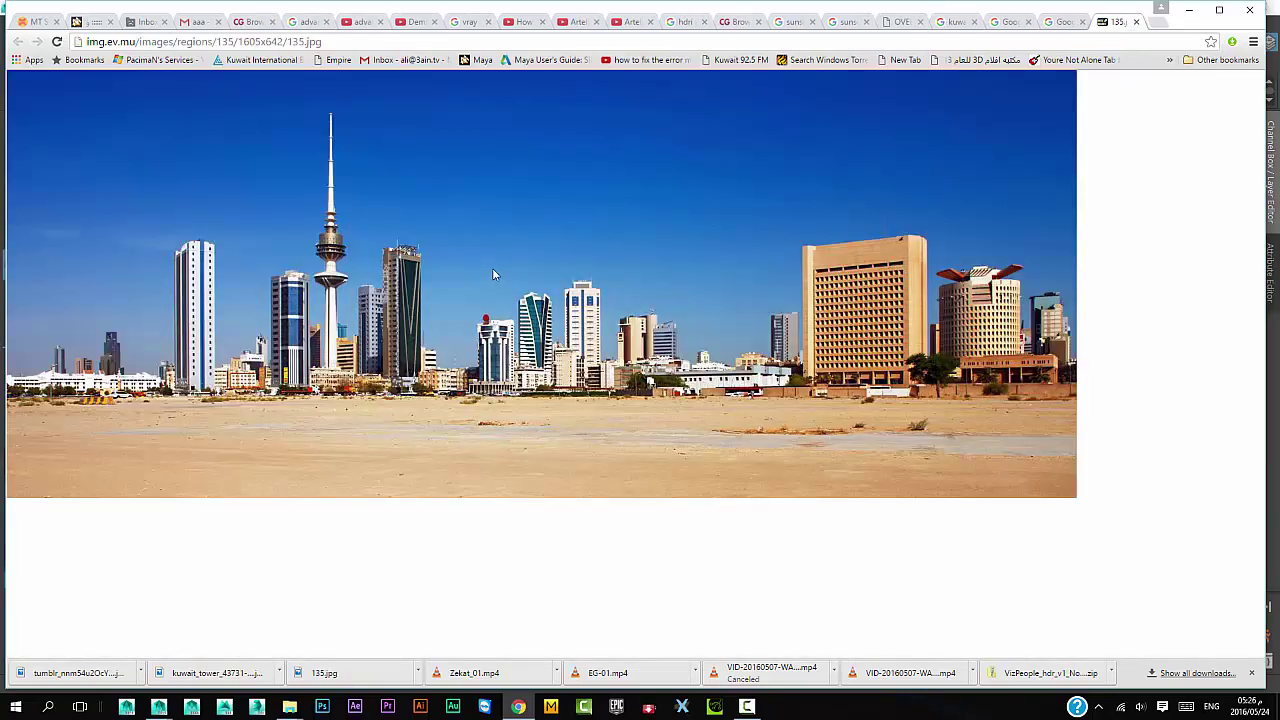
pyautogui.rightClick(492, 268)
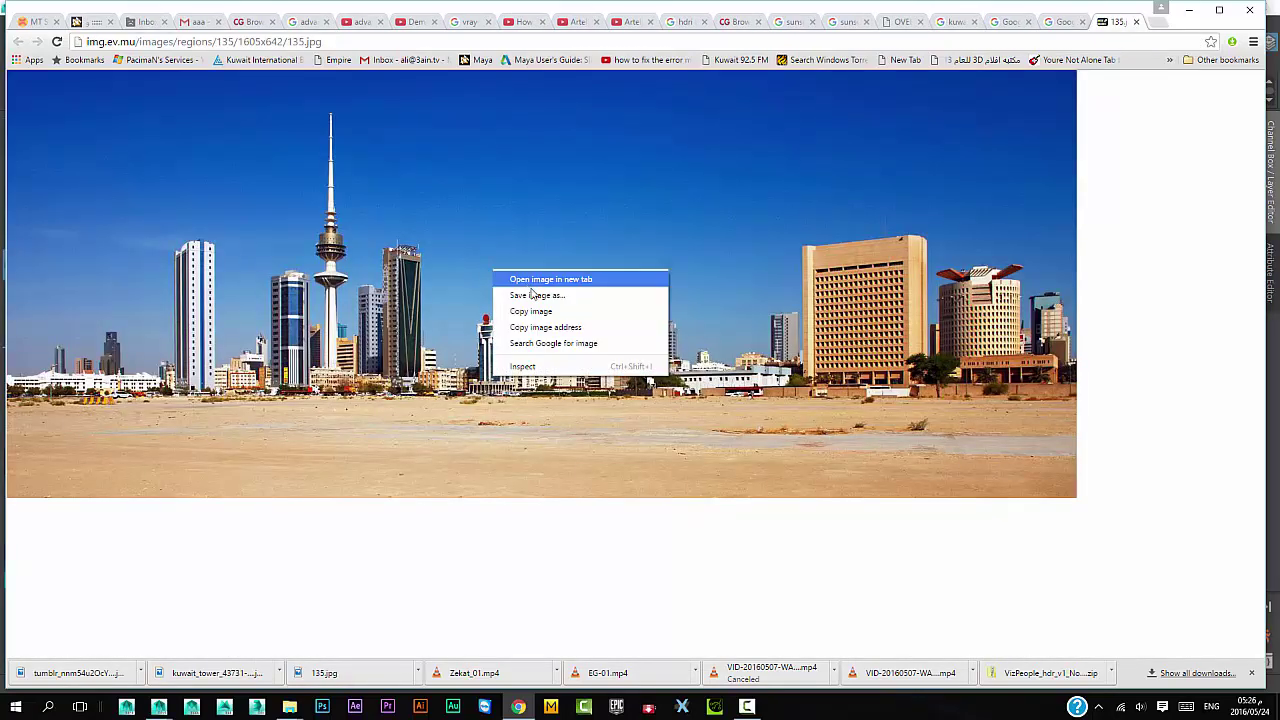
pyautogui.click(535, 295)
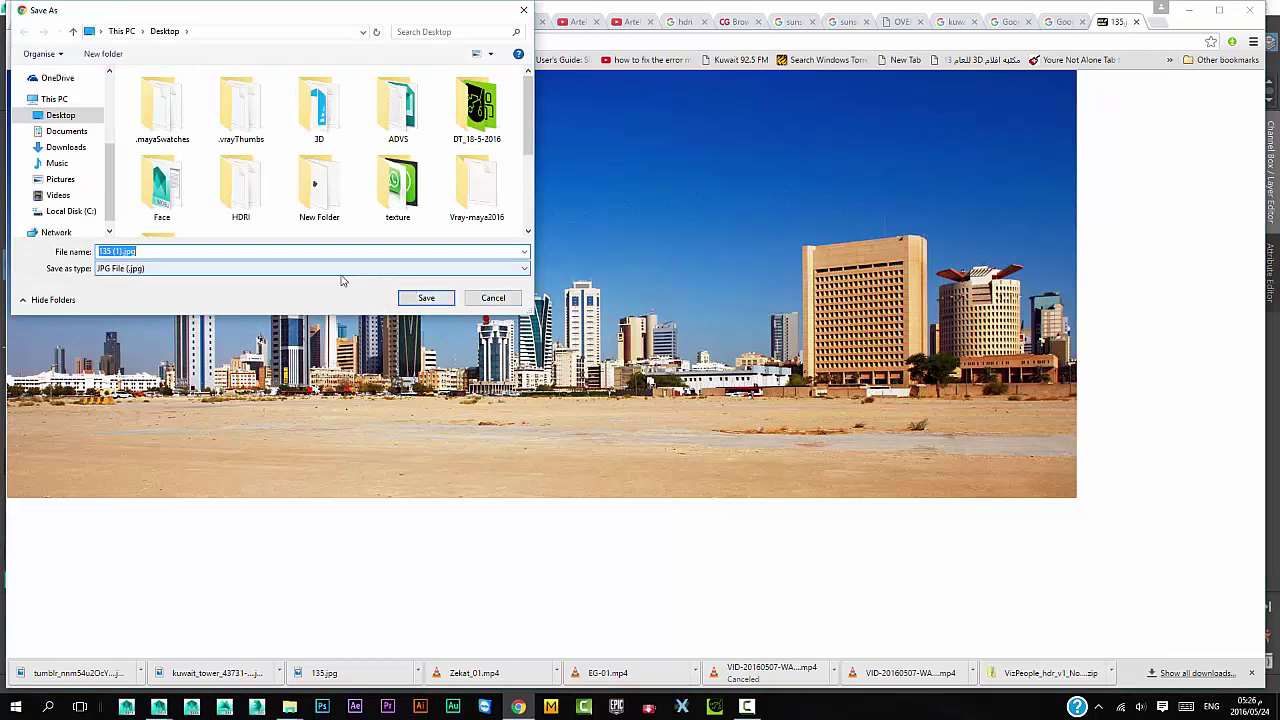
pyautogui.click(427, 298)
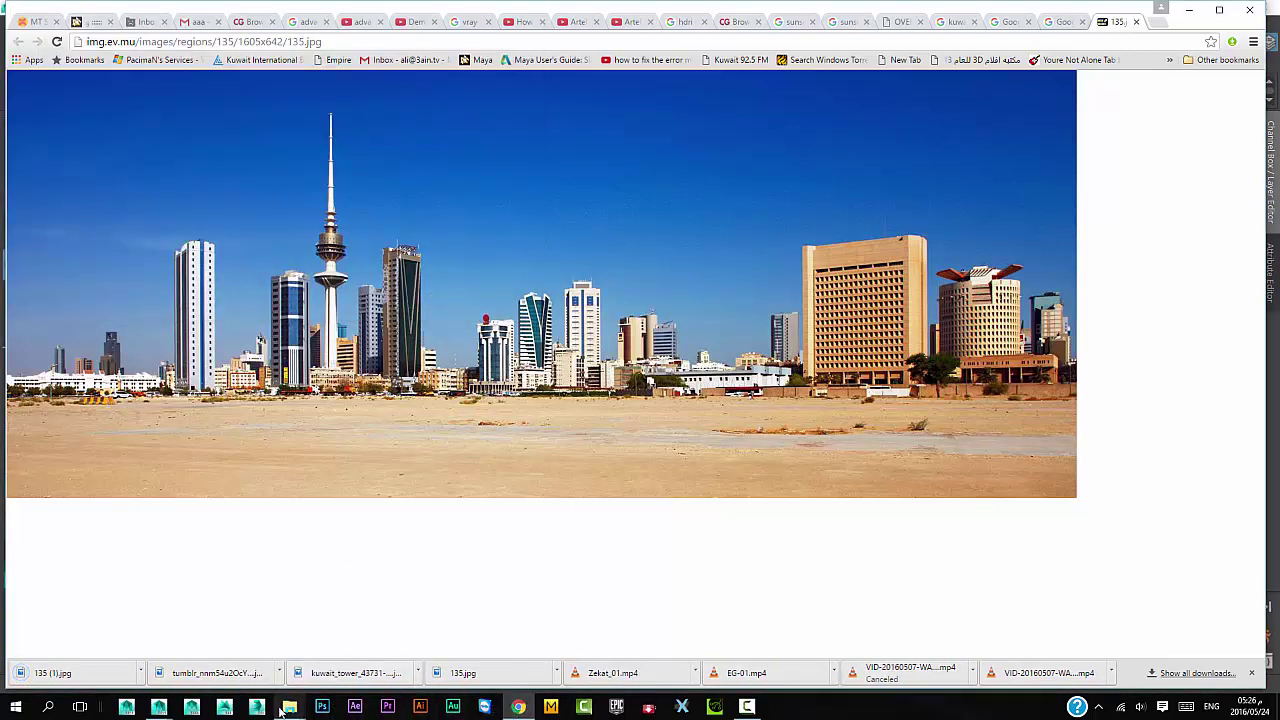
# - Back in Maya, close the V-Ray render window and the biped character picker
pyautogui.click(218, 655)
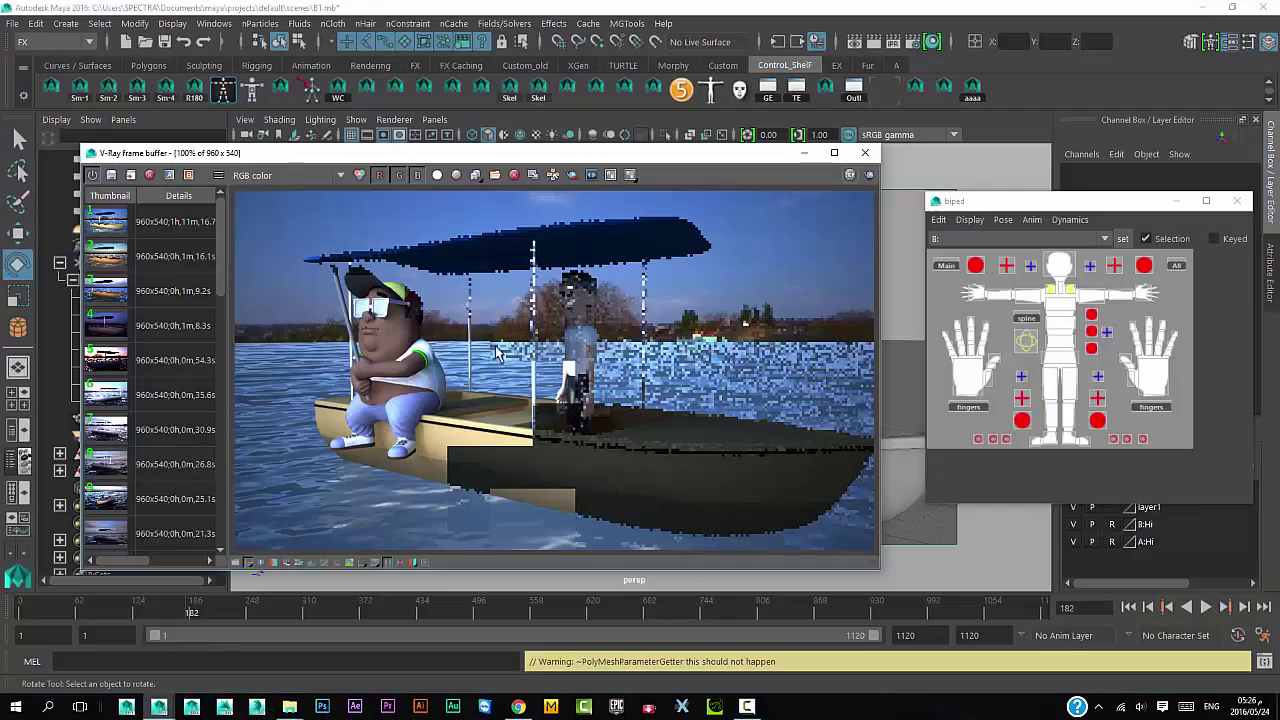
pyautogui.click(865, 152)
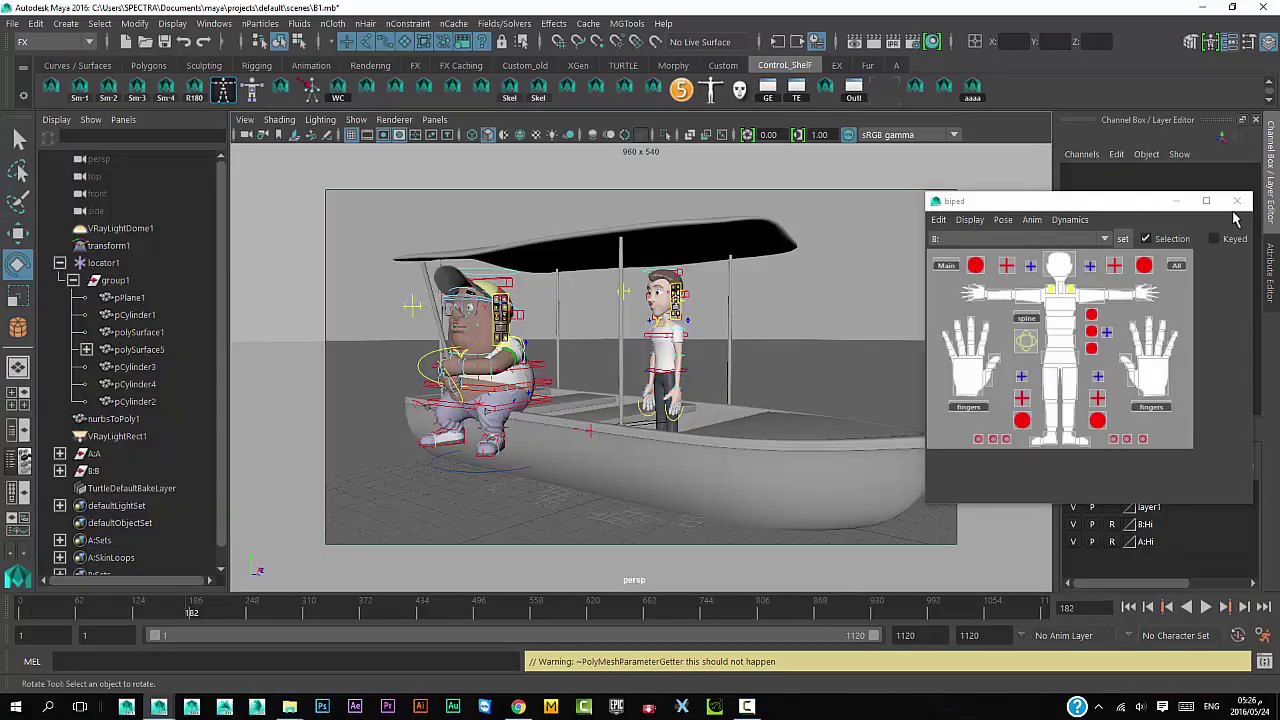
pyautogui.click(1237, 201)
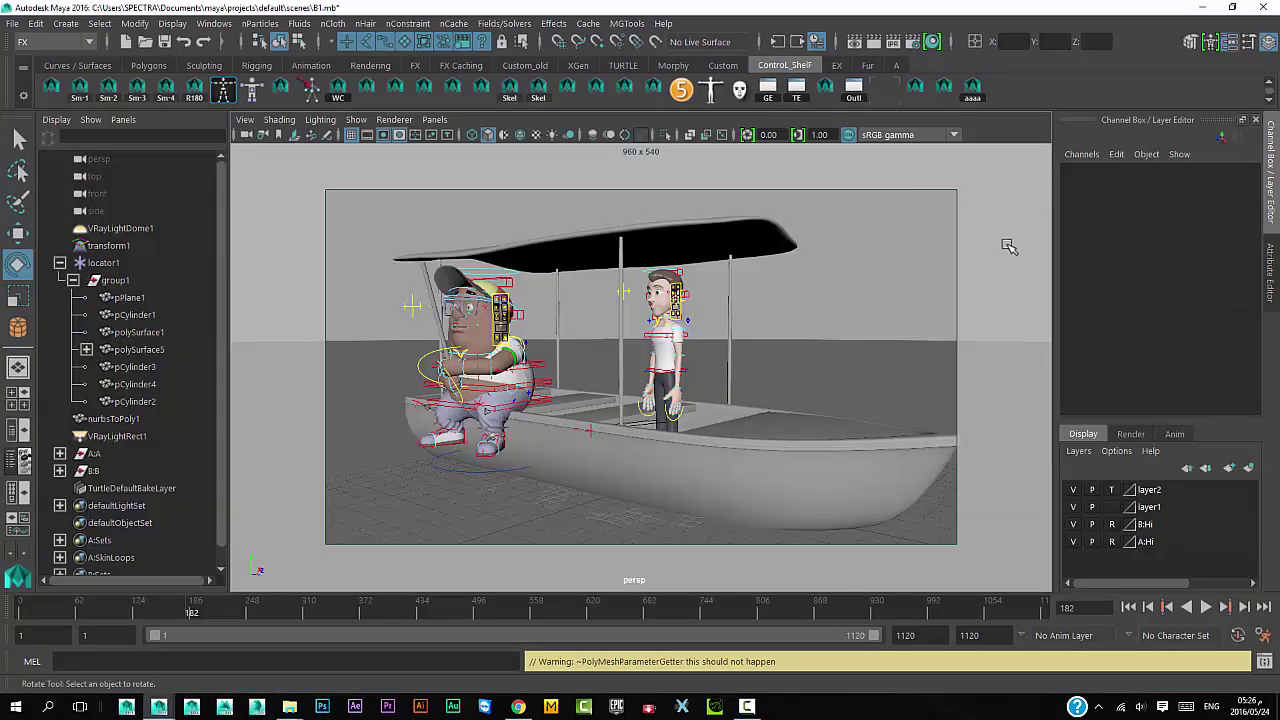
# - Load the Desktop photo 135 (1).jpg as the perspective camera's image plane
pyautogui.click(295, 134)
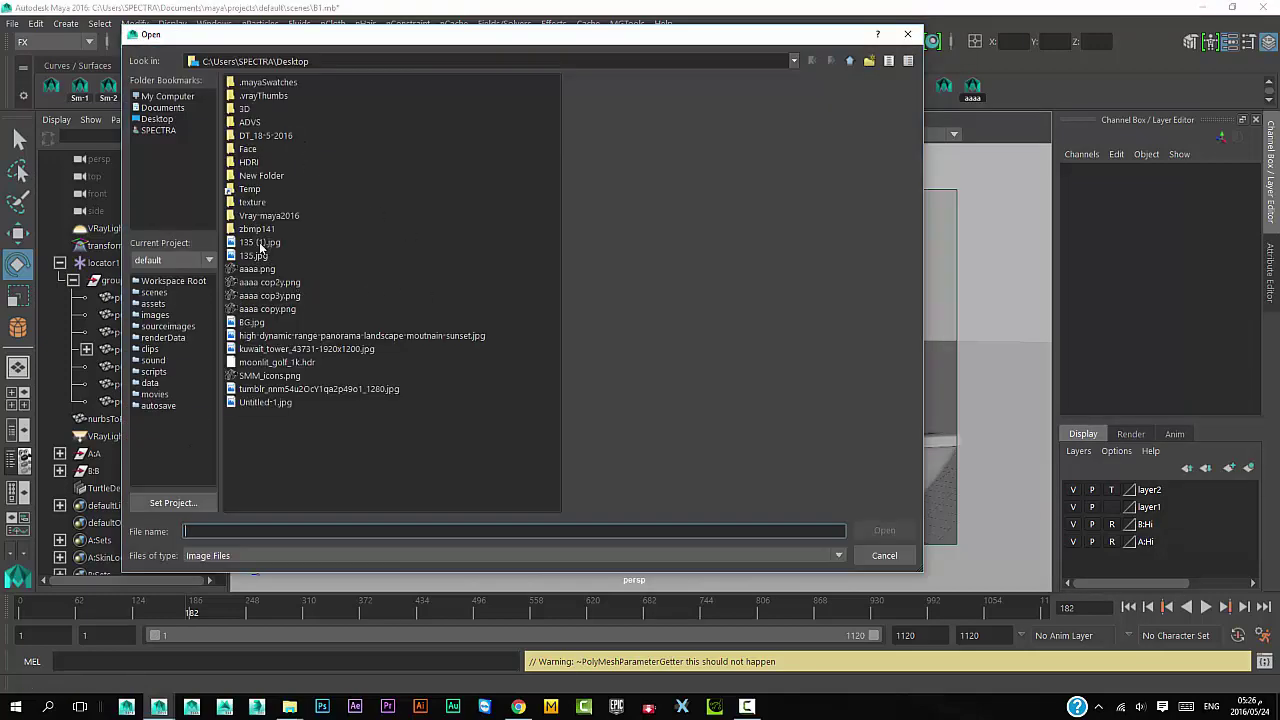
pyautogui.click(260, 243)
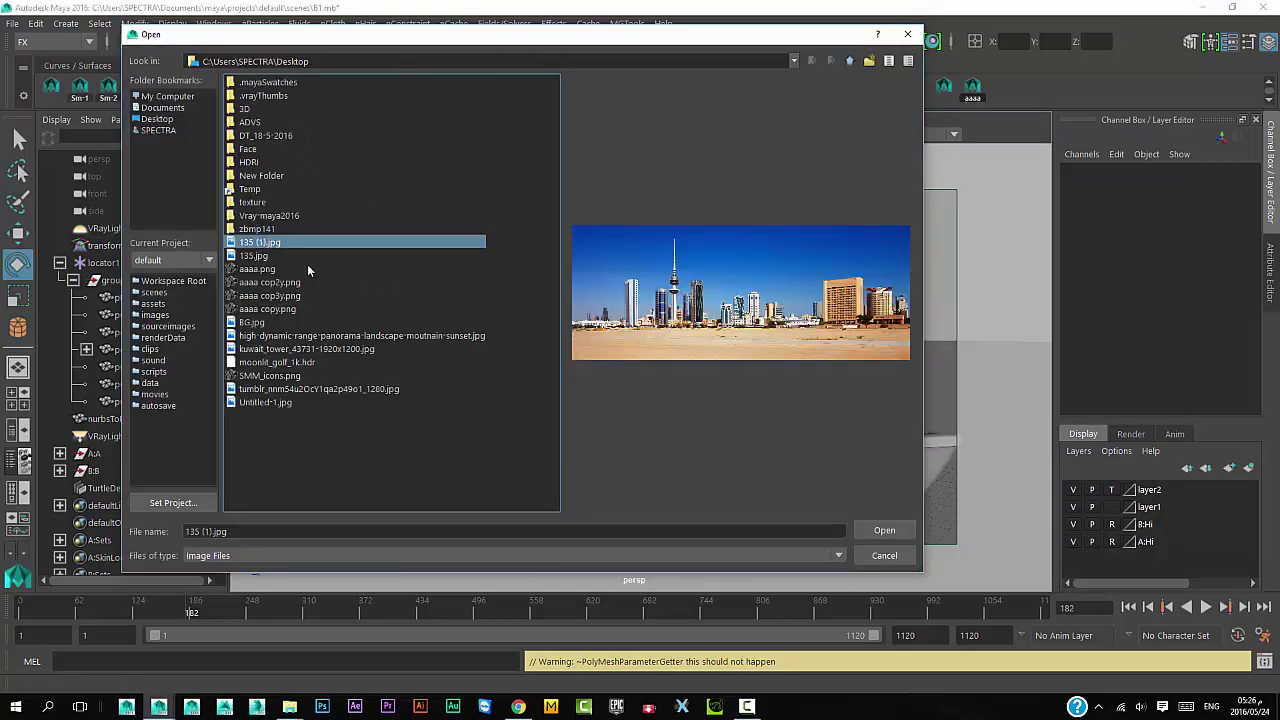
pyautogui.click(883, 531)
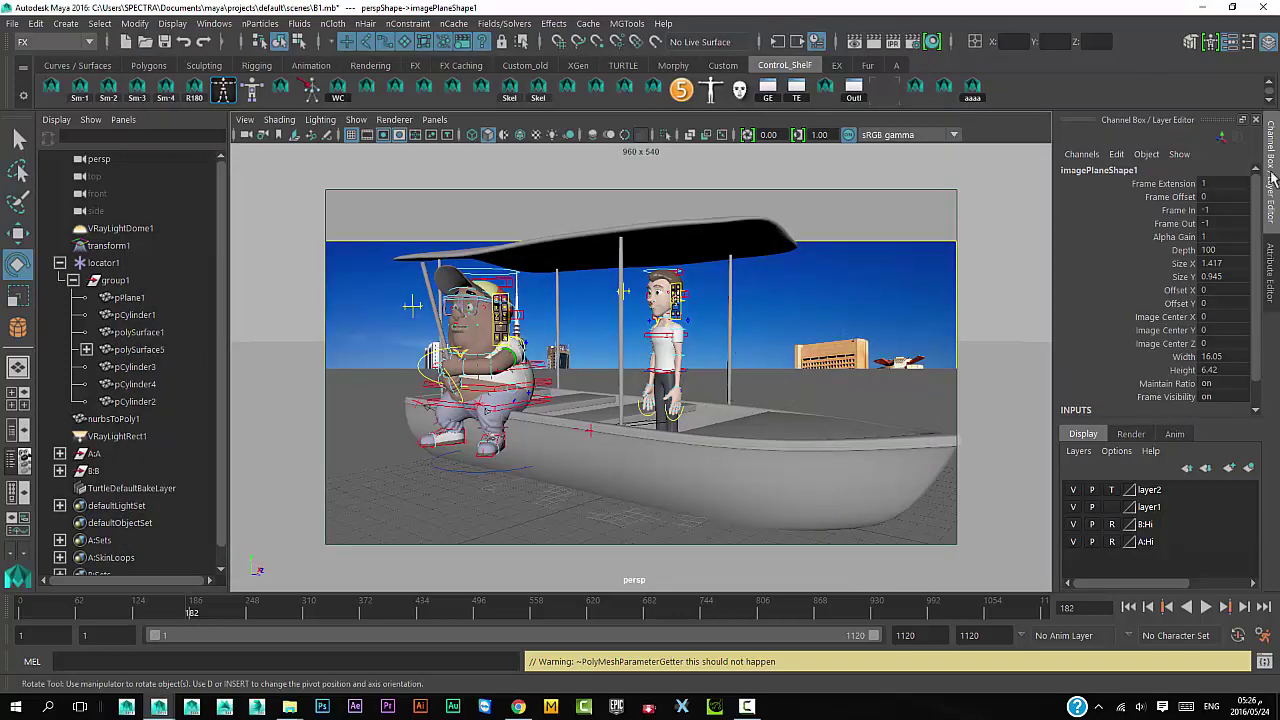
# - In imagePlaneShape1's attributes, adjust the vertical offset so the city skyline shows
pyautogui.click(1271, 257)
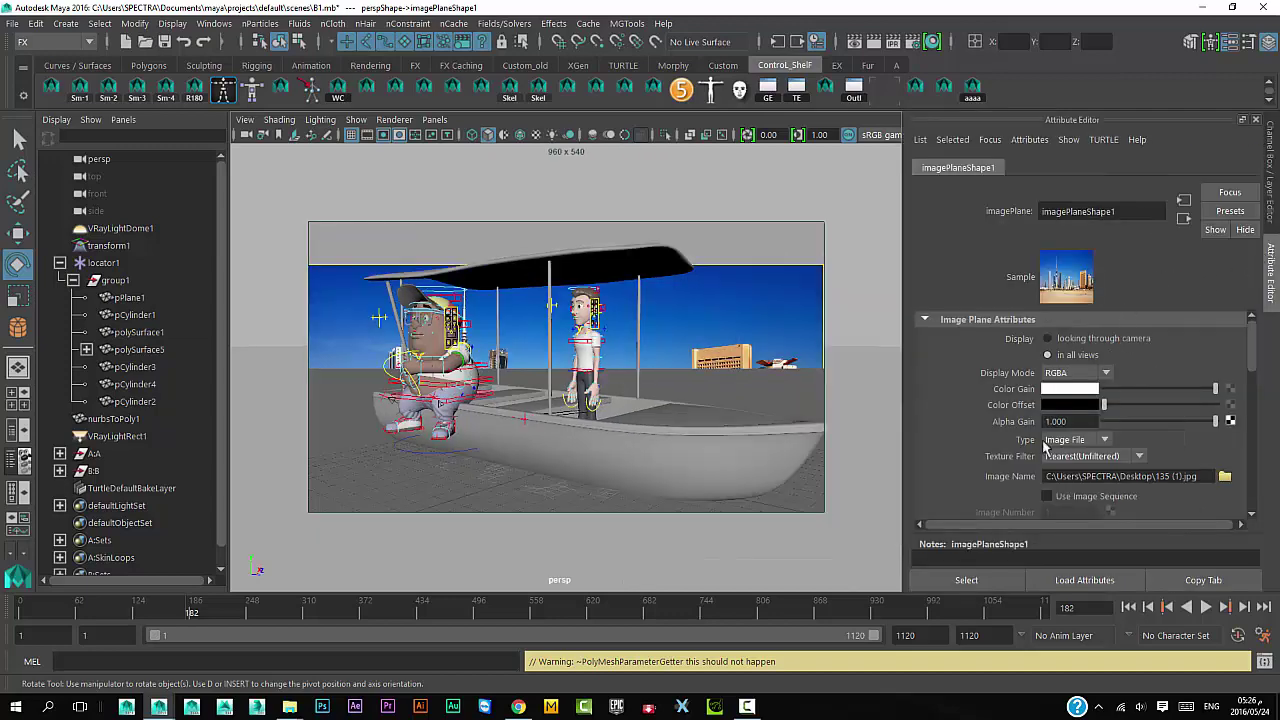
pyautogui.scroll(-3, 1044, 447)
pyautogui.scroll(-3, 1080, 440)
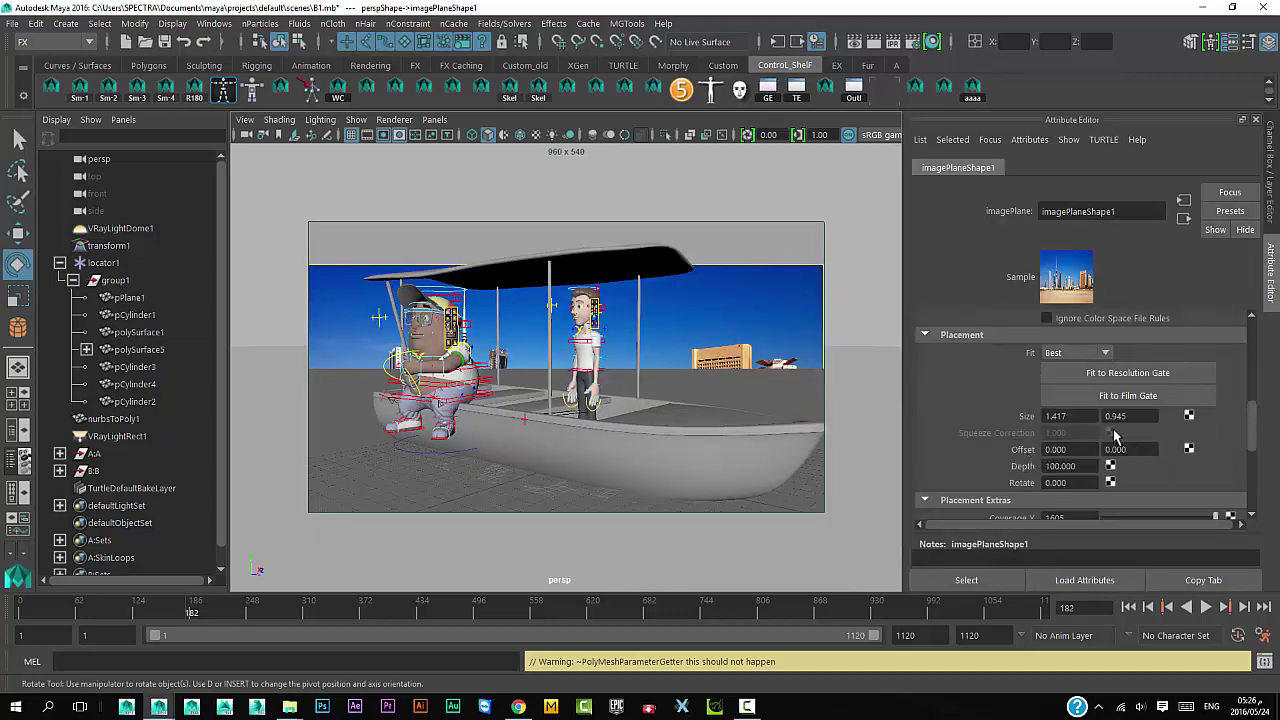
pyautogui.hotkey('ctrl', 'z')
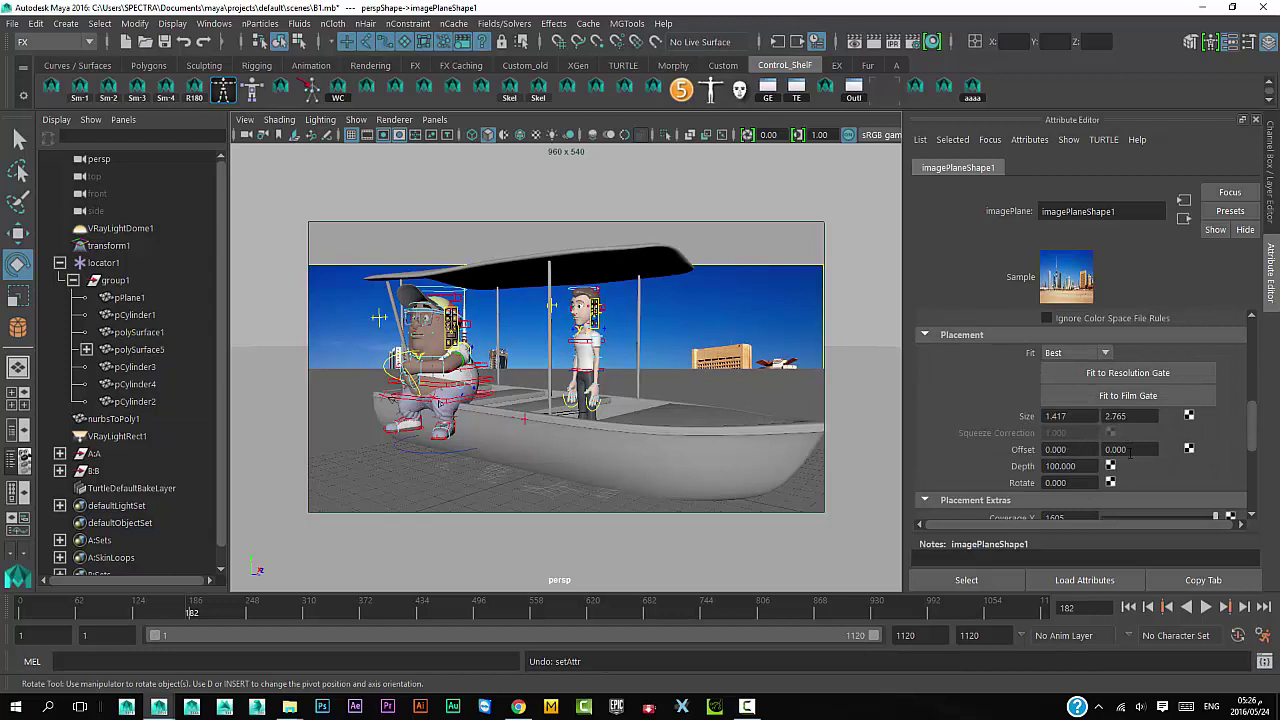
pyautogui.keyDown('ctrl'); pyautogui.moveTo(1135, 455); pyautogui.dragTo(1143, 455); pyautogui.keyUp('ctrl')
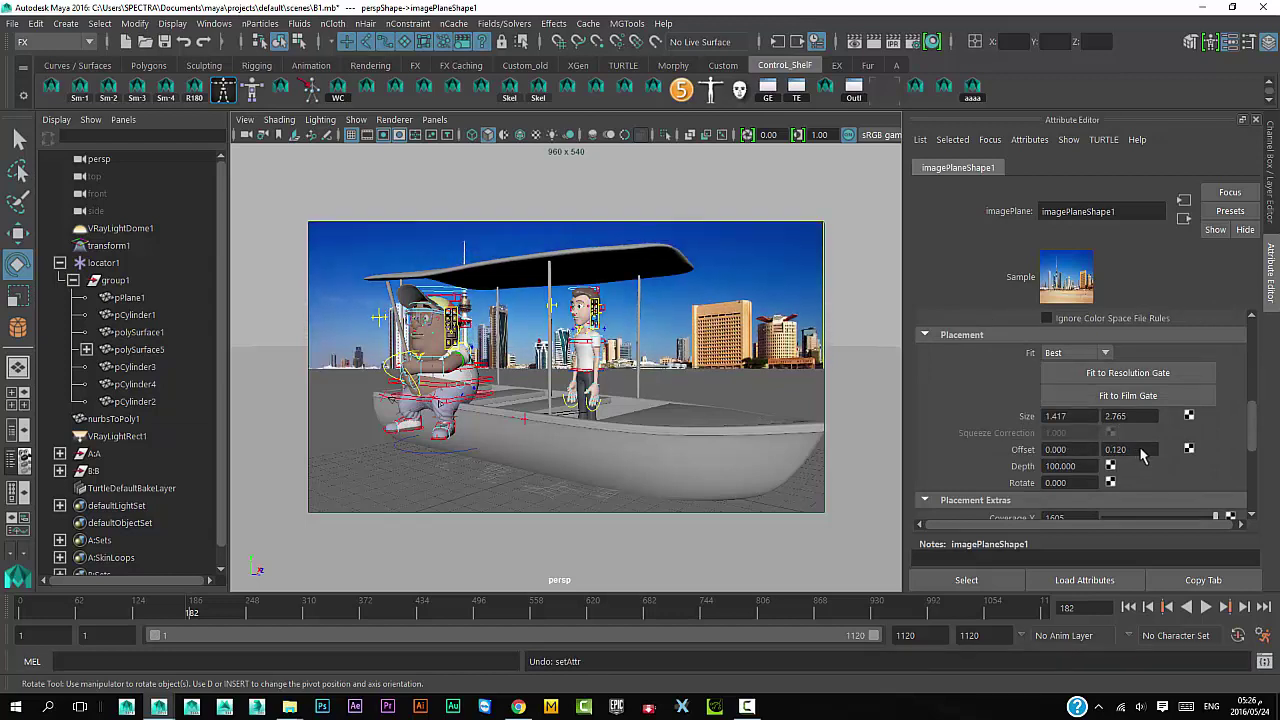
pyautogui.keyDown('ctrl'); pyautogui.moveTo(1142, 455); pyautogui.dragTo(1144, 455); pyautogui.keyUp('ctrl')
# - Tumble, track and dolly the persp camera to frame the boat, then render the view
pyautogui.keyDown('alt'); pyautogui.moveTo(713, 410); pyautogui.dragTo(708, 401); pyautogui.keyUp('alt')
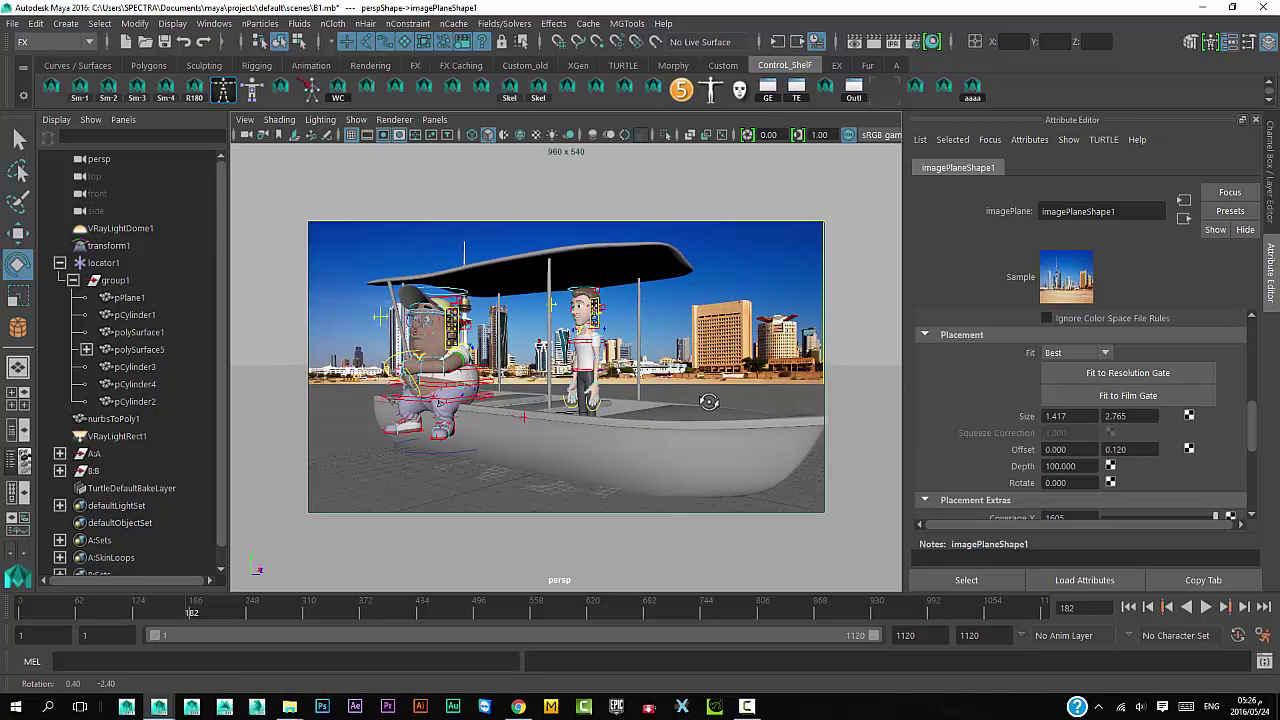
pyautogui.keyDown('alt'); pyautogui.moveTo(708, 401); pyautogui.dragTo(689, 424, button='middle'); pyautogui.keyUp('alt')
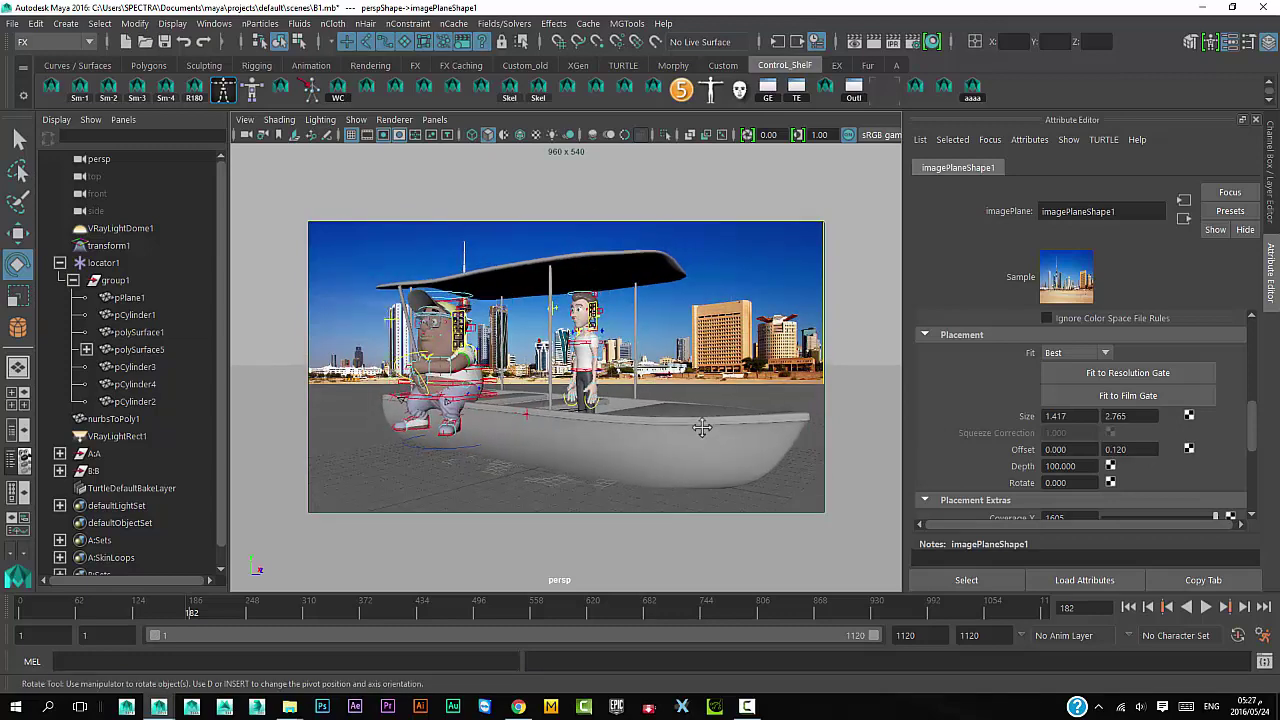
pyautogui.moveTo(689, 424)
pyautogui.keyDown('alt'); pyautogui.mouseDown(button='right')
pyautogui.moveTo(700, 426)
pyautogui.moveTo(660, 397)
pyautogui.moveTo(686, 423)
pyautogui.mouseUp(button='right'); pyautogui.keyUp('alt')
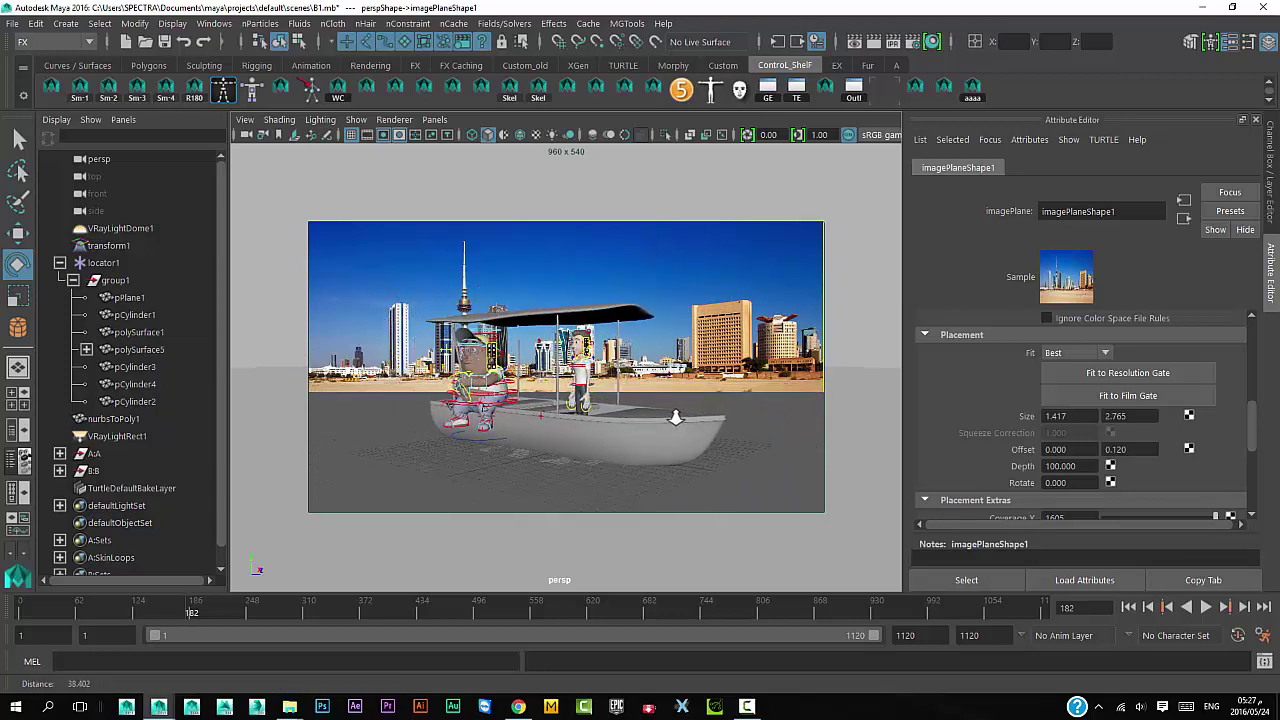
pyautogui.keyDown('alt'); pyautogui.moveTo(686, 423); pyautogui.dragTo(690, 425, button='middle'); pyautogui.keyUp('alt')
pyautogui.keyDown('alt'); pyautogui.moveTo(690, 425); pyautogui.dragTo(692, 427); pyautogui.keyUp('alt')
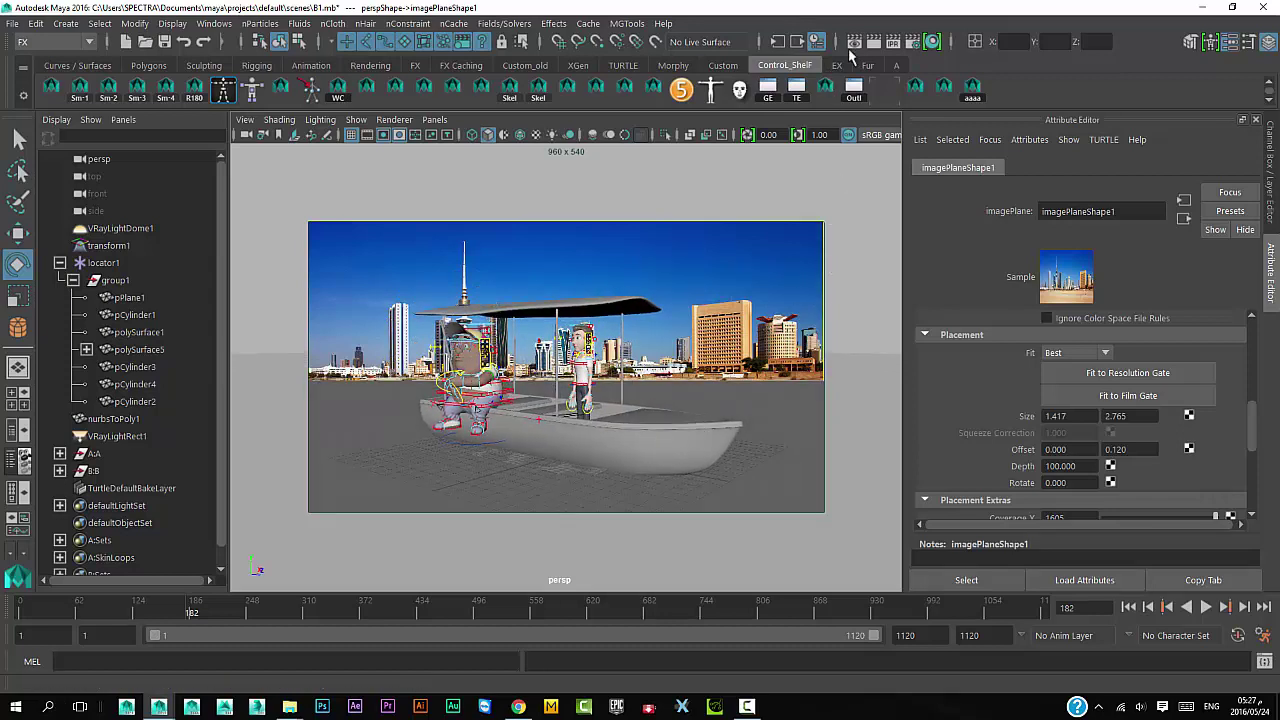
pyautogui.click(873, 41)
# - Launch Premiere Pro CC 2014 from the taskbar and wait for its Welcome screen
pyautogui.click(691, 288)
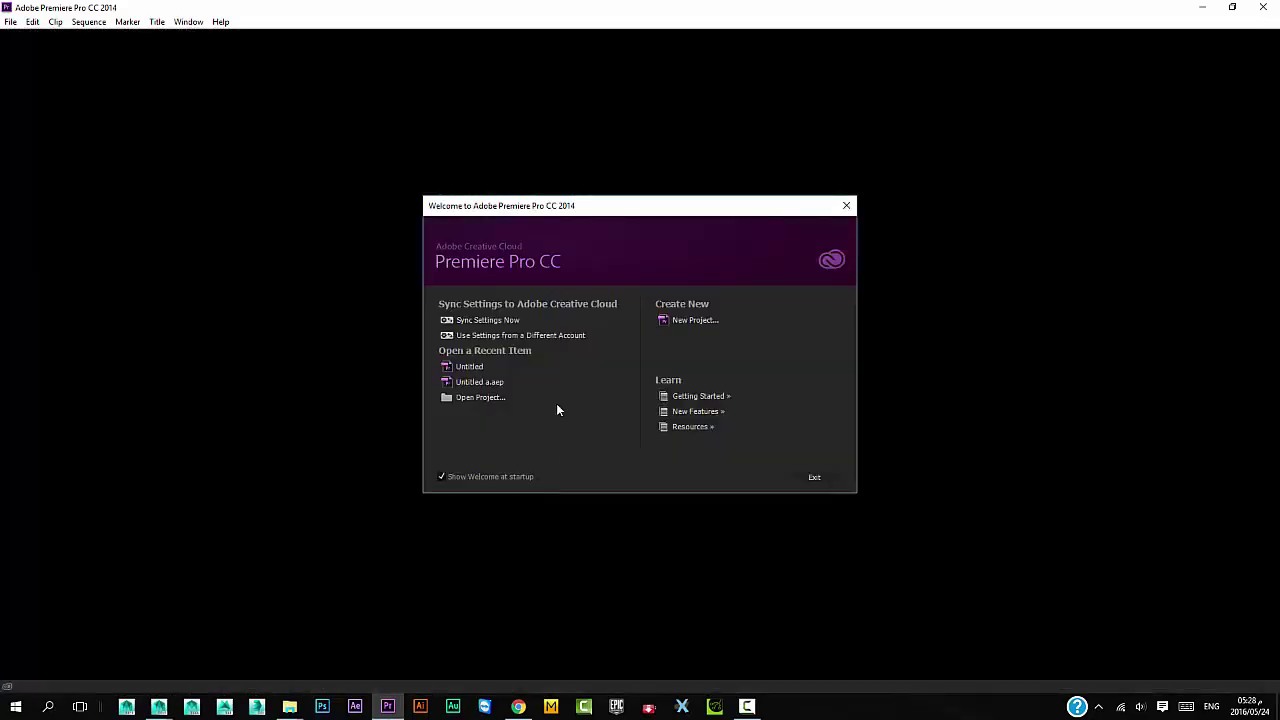
# - Open the recent Untitled project and import Zekat_01.mp4 from the Downloads folder
pyautogui.click(470, 367)
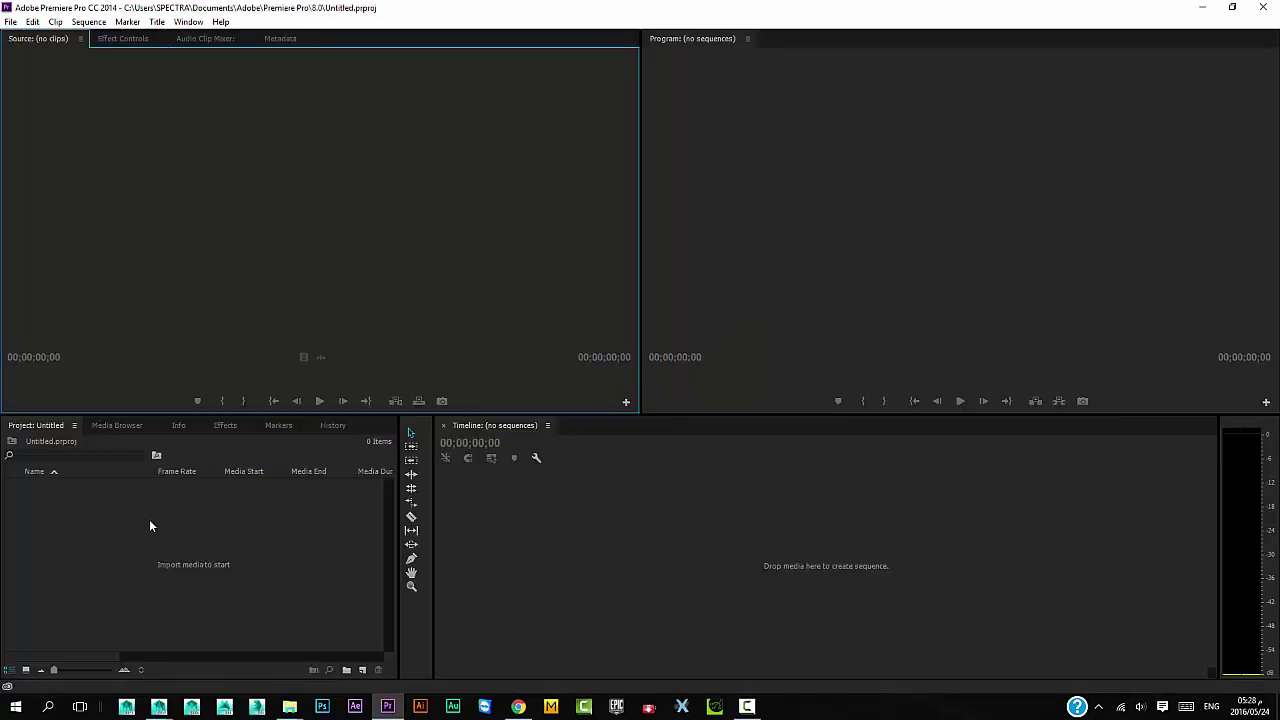
pyautogui.doubleClick(150, 526)
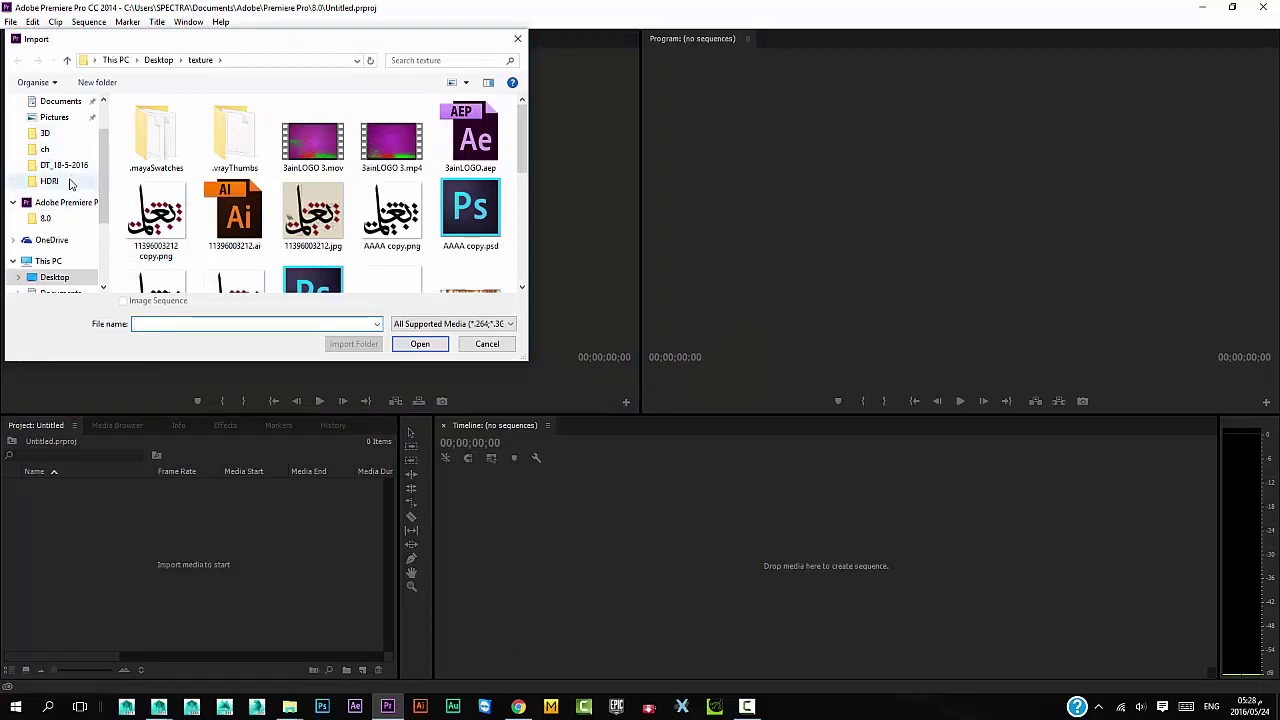
pyautogui.scroll(1, 70, 184)
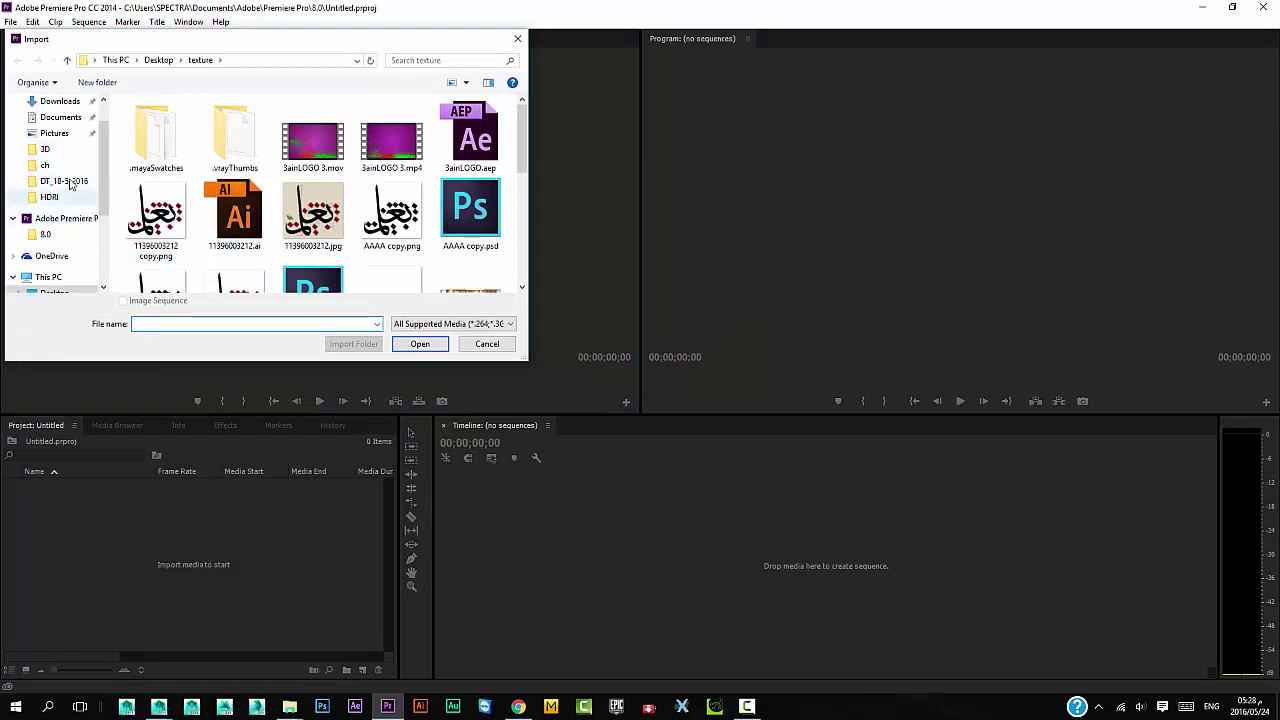
pyautogui.scroll(1, 62, 140)
pyautogui.click(60, 118)
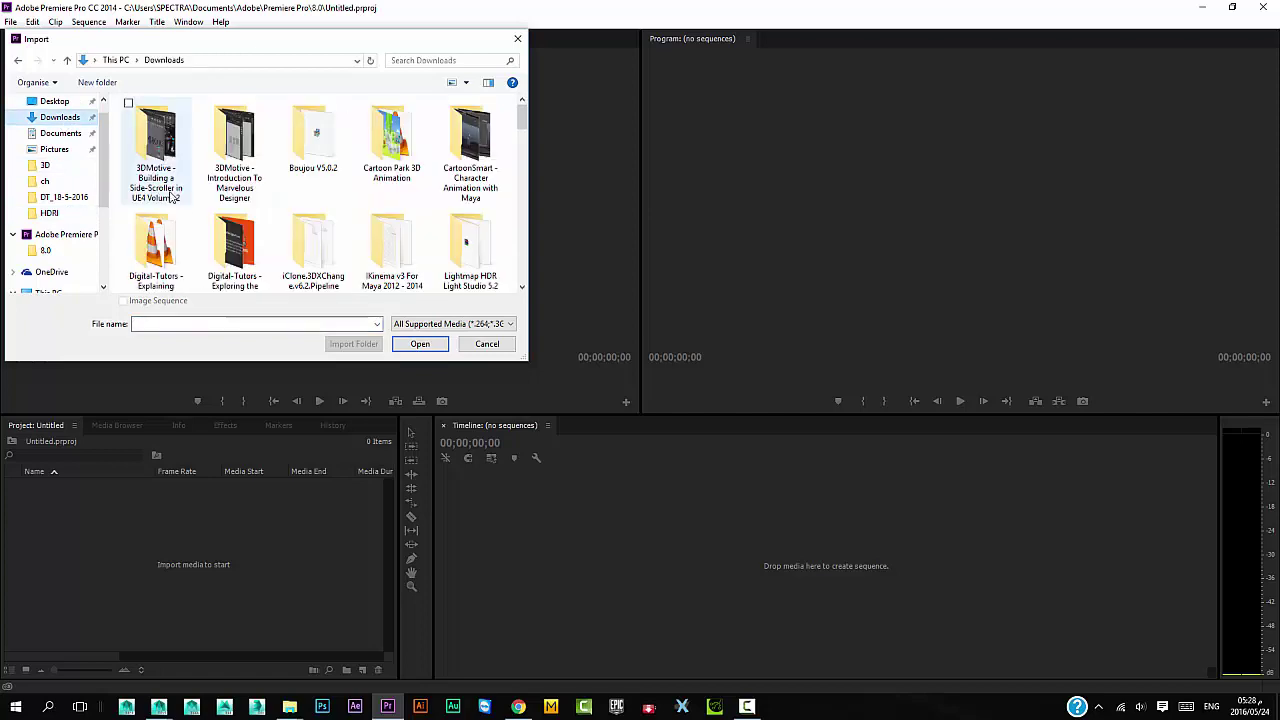
pyautogui.scroll(-3, 184, 210)
pyautogui.scroll(-3, 184, 210)
pyautogui.scroll(-3, 184, 210)
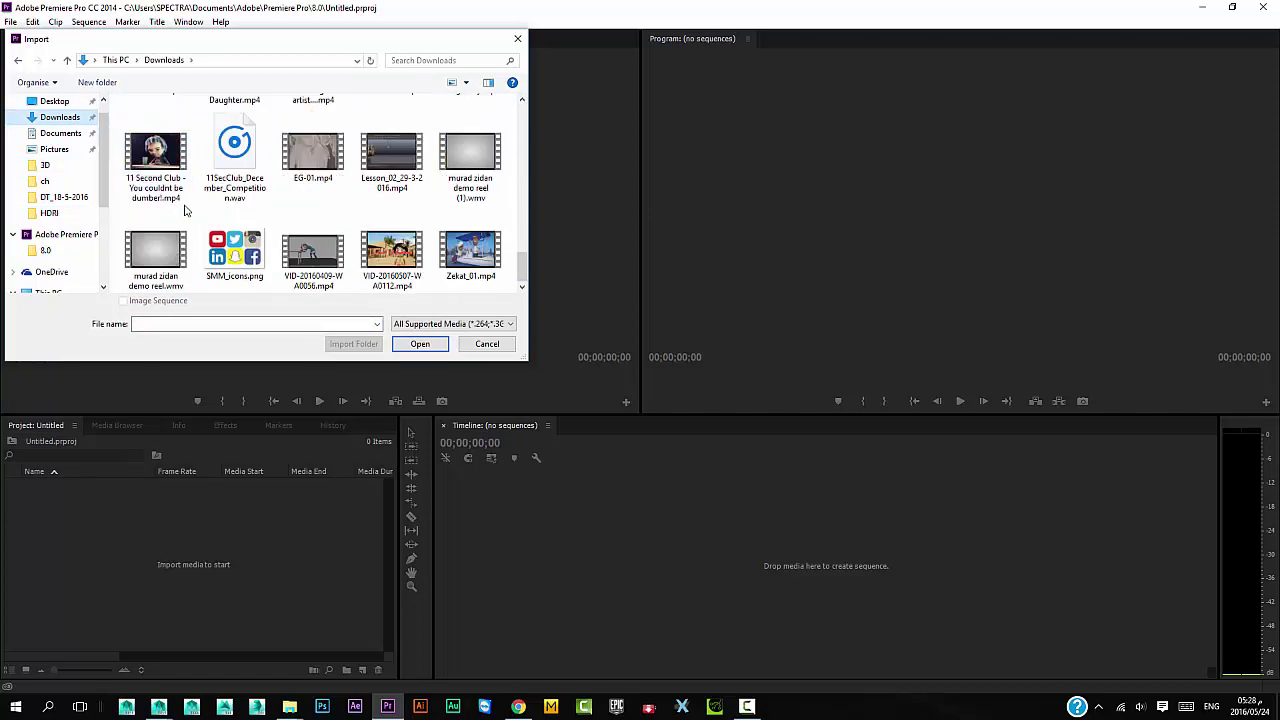
pyautogui.doubleClick(470, 250)
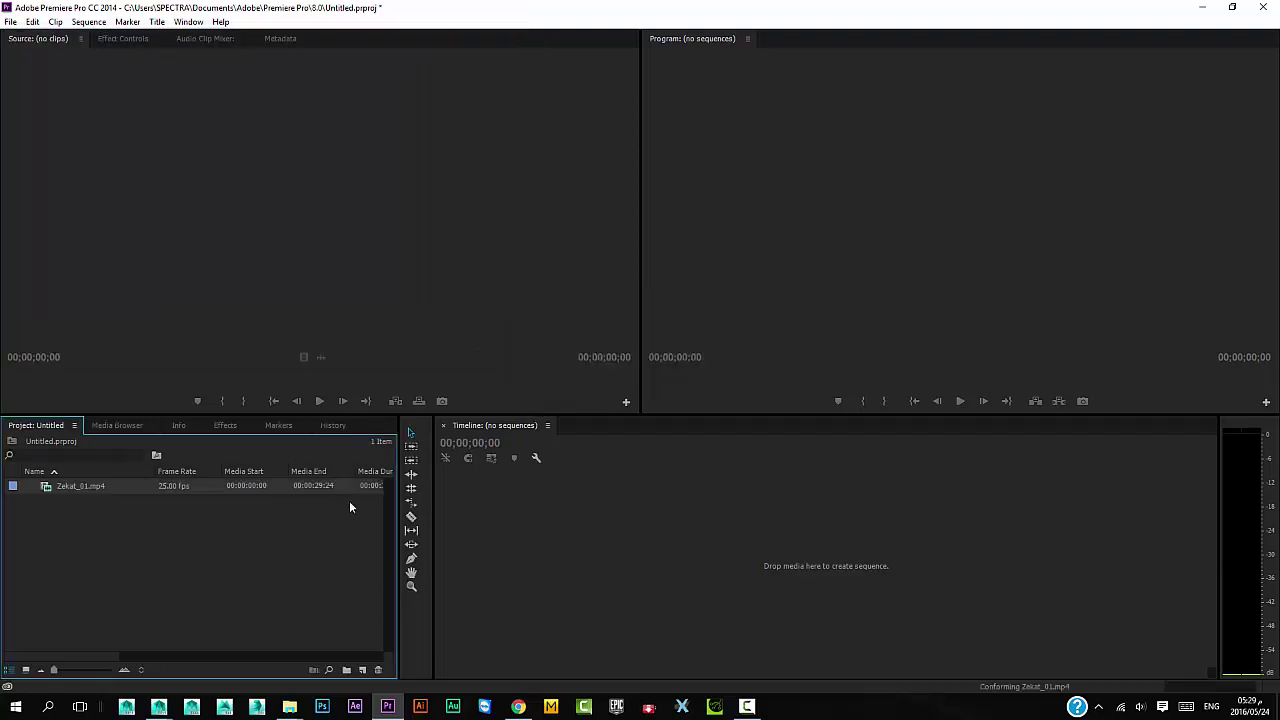
# - Drag Zekat_01.mp4 onto the Timeline to create a Zekat_01 sequence and play it
pyautogui.moveTo(73, 490); pyautogui.dragTo(551, 574)
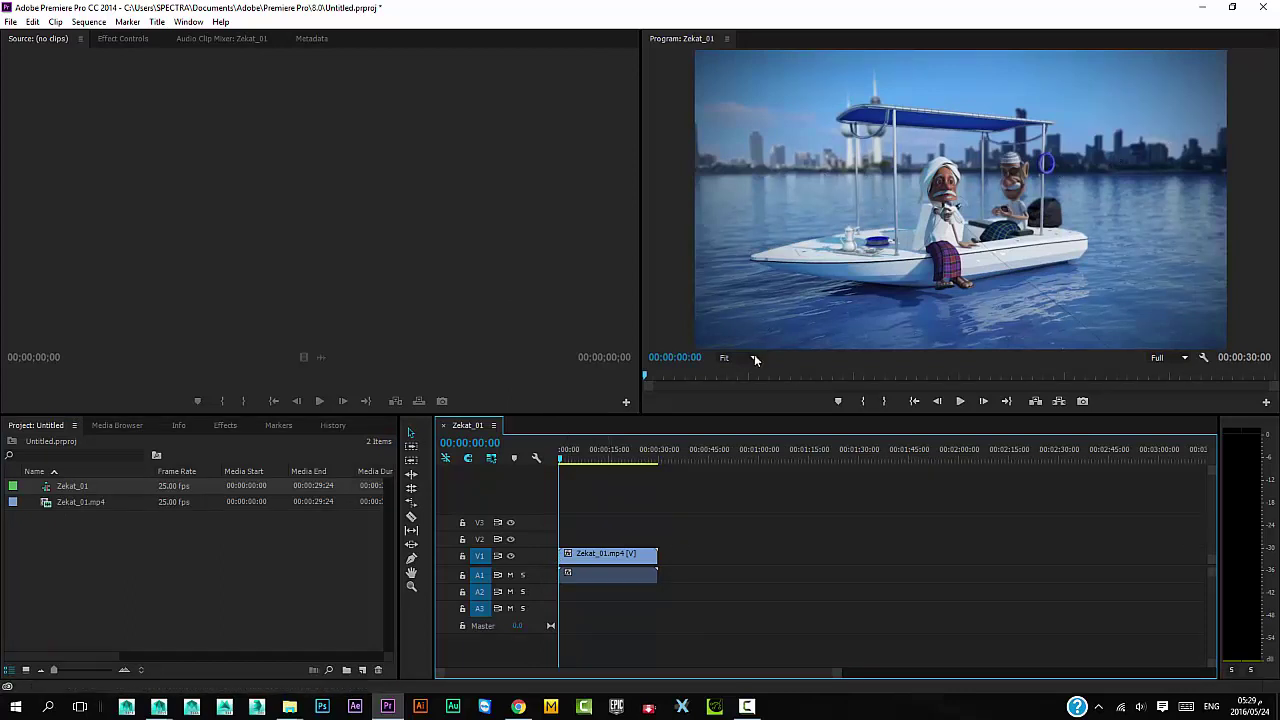
pyautogui.moveTo(566, 462)
pyautogui.mouseDown()
pyautogui.moveTo(597, 463)
pyautogui.moveTo(539, 464)
pyautogui.mouseUp()
pyautogui.press('space')
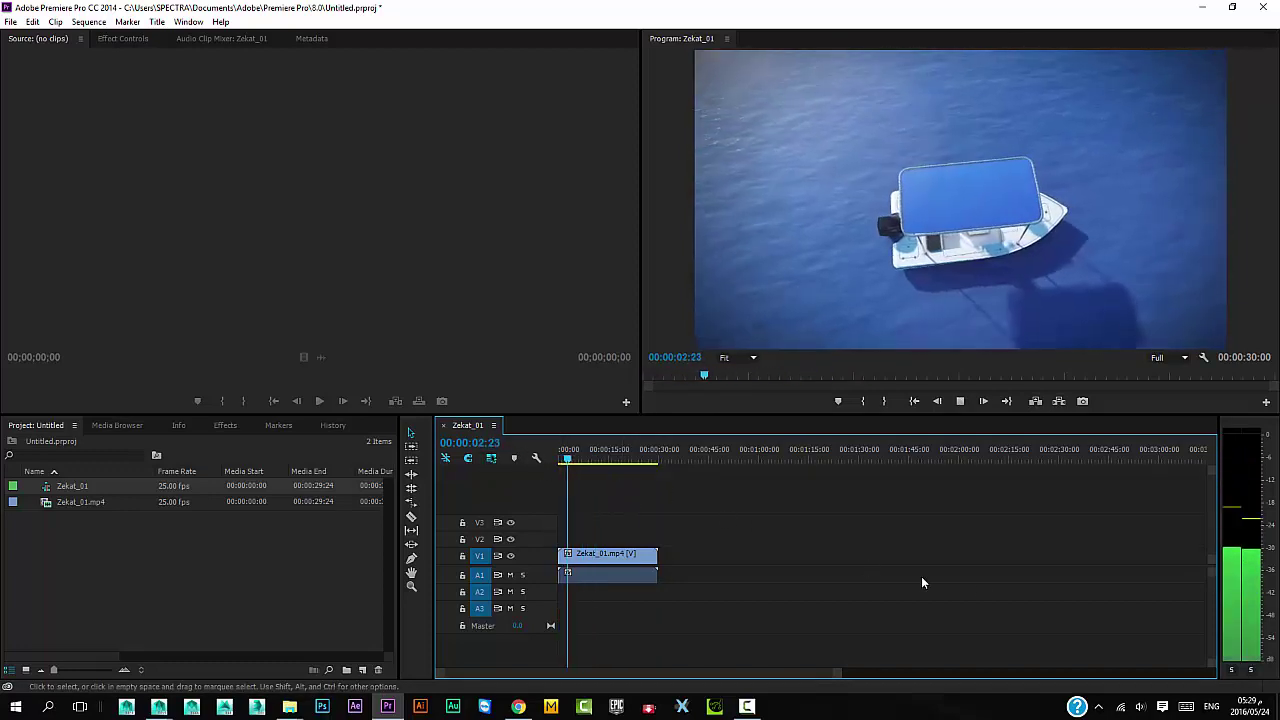
# - Raise the system volume, then return the playhead to 00:00:00:00
pyautogui.click(1139, 705)
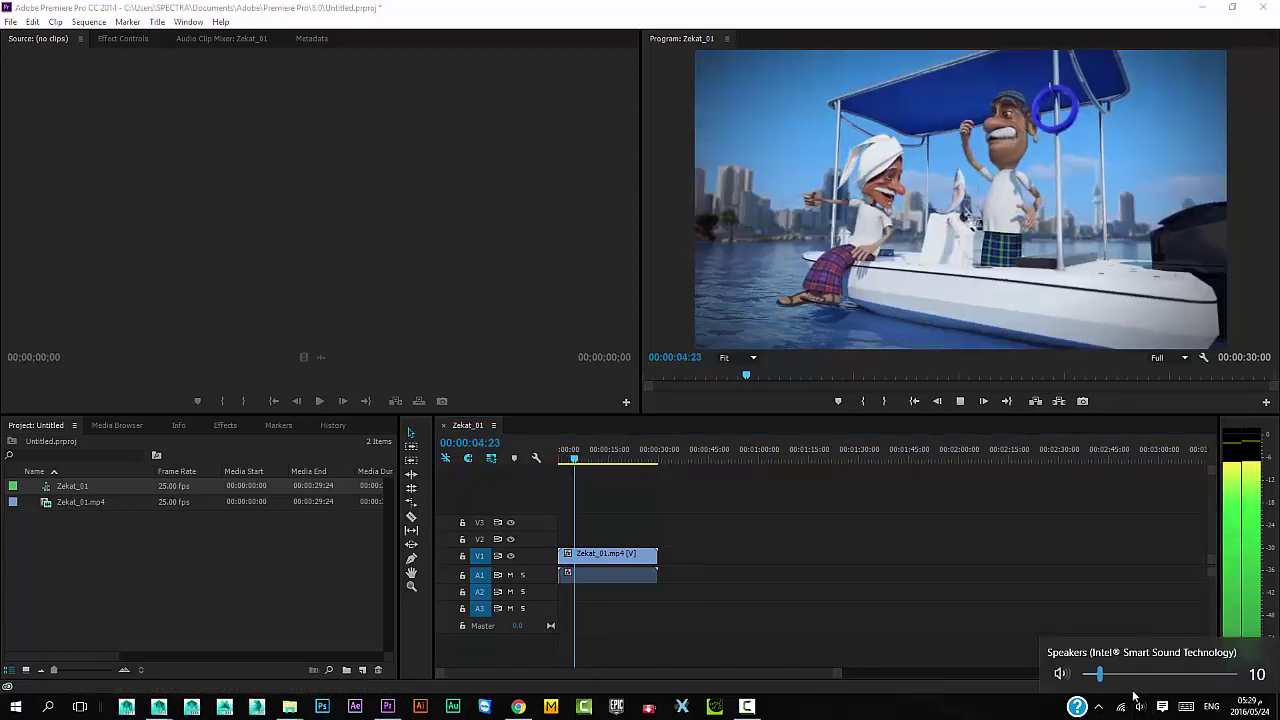
pyautogui.scroll(5, 1133, 693)
pyautogui.scroll(10, 1132, 690)
pyautogui.scroll(5, 1131, 687)
pyautogui.scroll(7, 1130, 683)
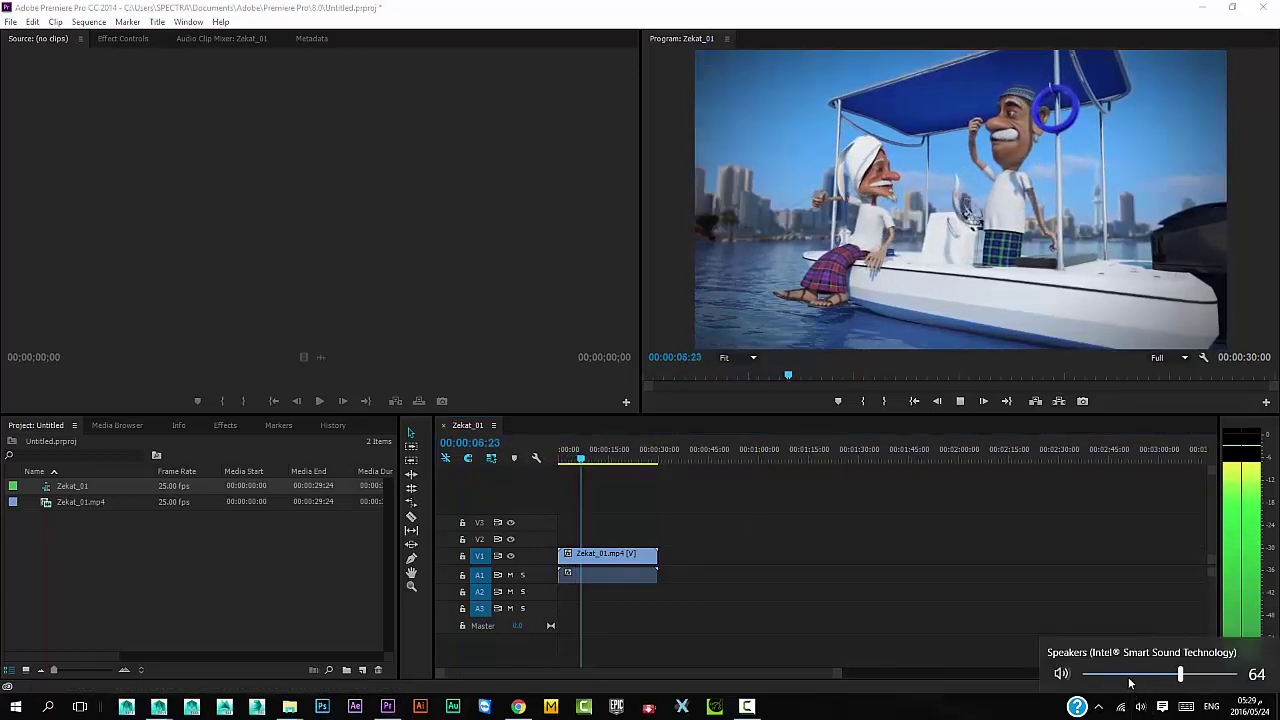
pyautogui.scroll(4, 1130, 683)
pyautogui.click(630, 455)
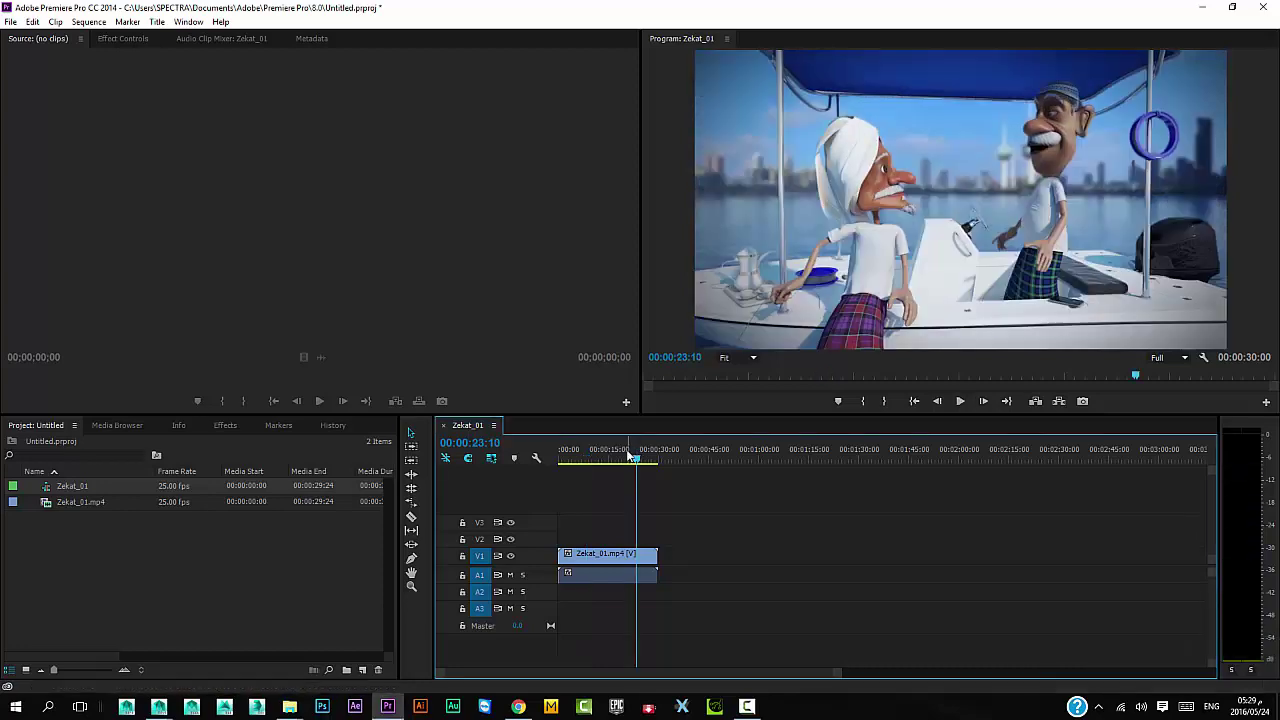
pyautogui.moveTo(630, 455); pyautogui.dragTo(560, 458)
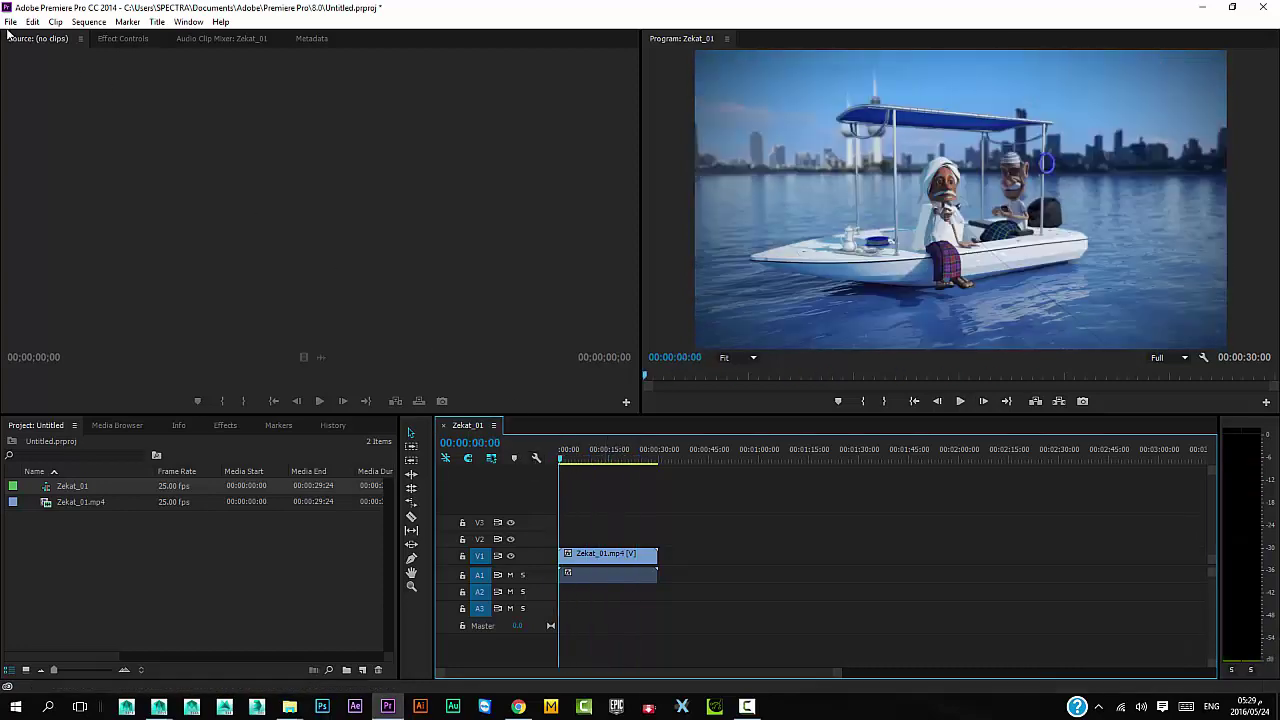
pyautogui.click(10, 21)
pyautogui.moveTo(60, 412)
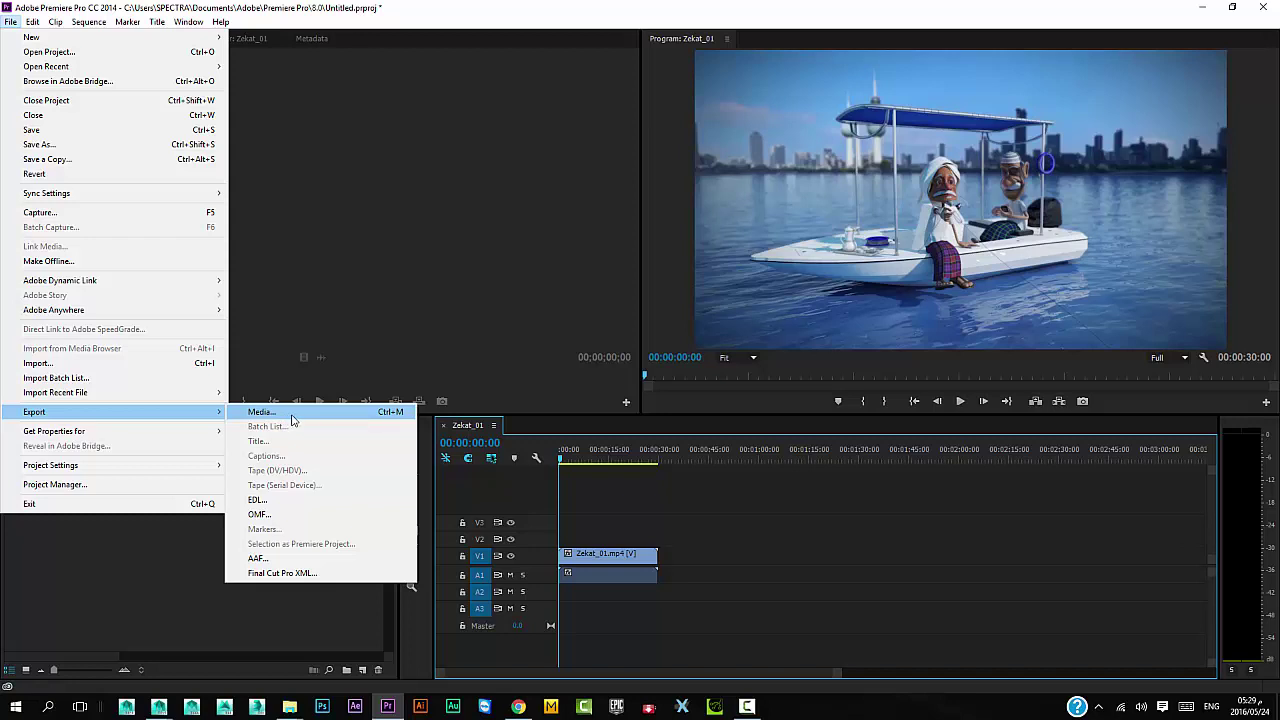
# - Export the sequence as AAC Audio, saved as Zekat_01.aac in Desktop\texture
pyautogui.click(292, 419)
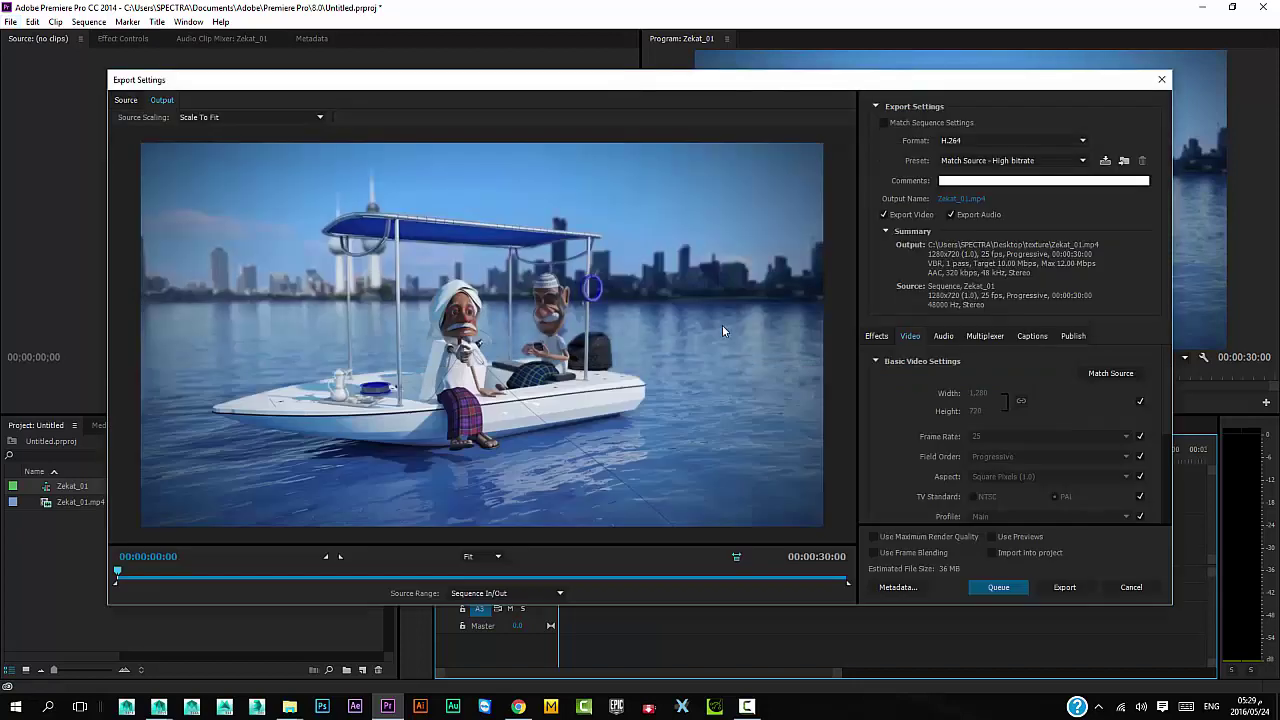
pyautogui.click(966, 141)
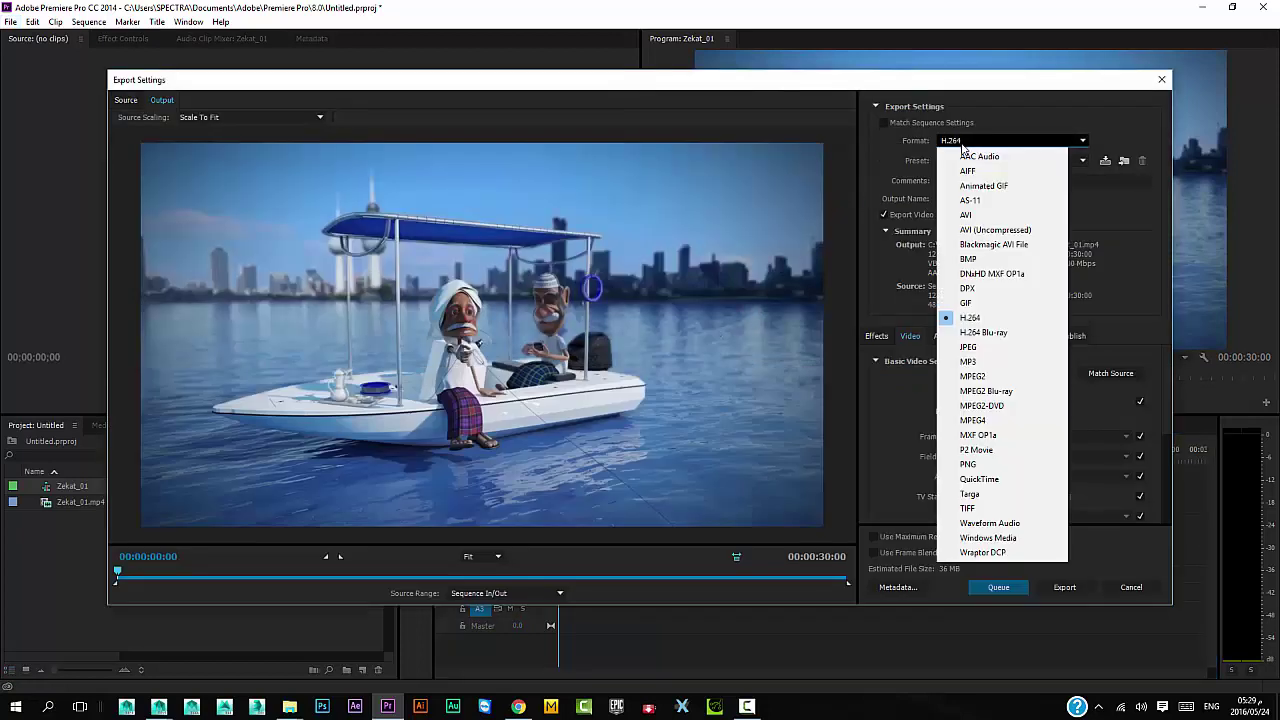
pyautogui.click(980, 157)
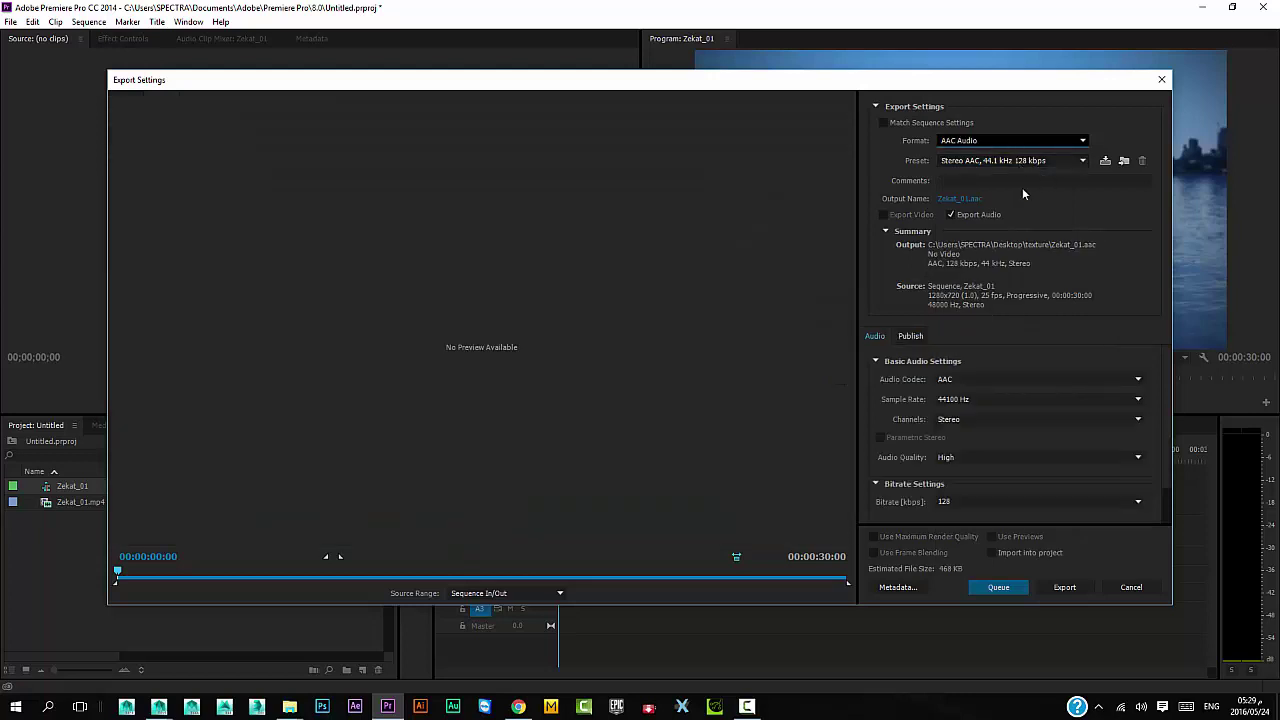
pyautogui.click(973, 203)
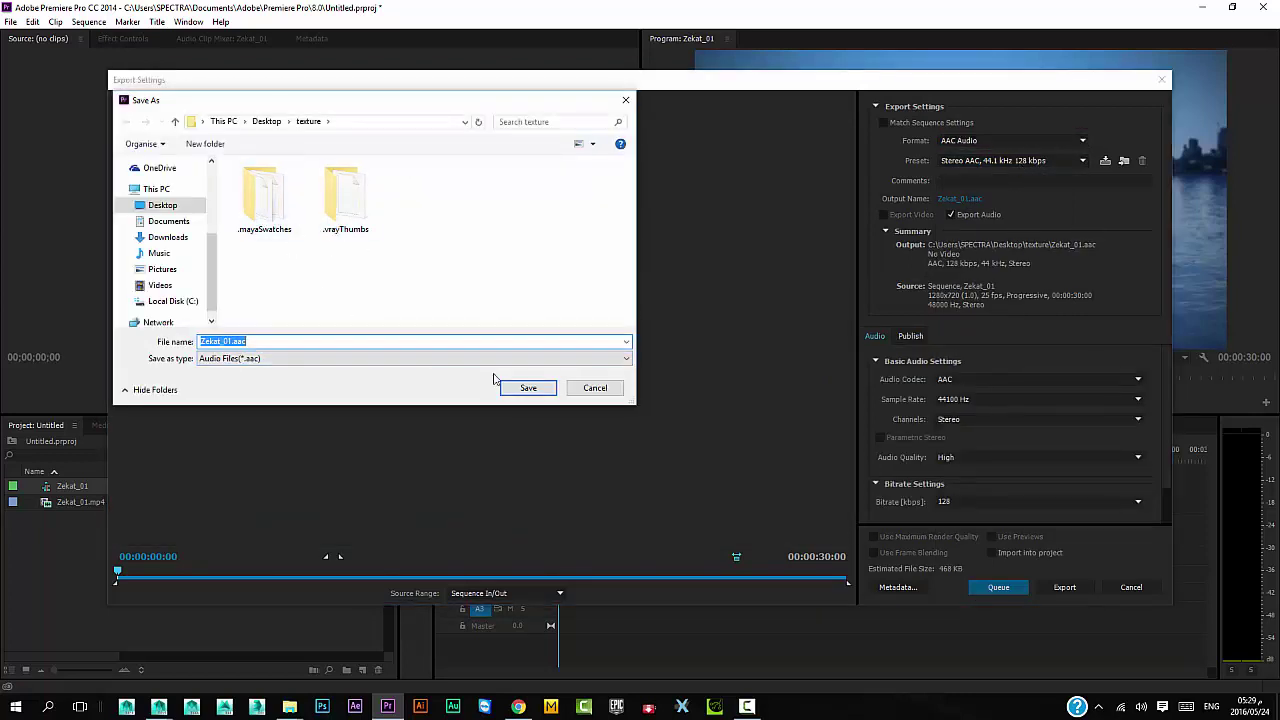
pyautogui.click(529, 389)
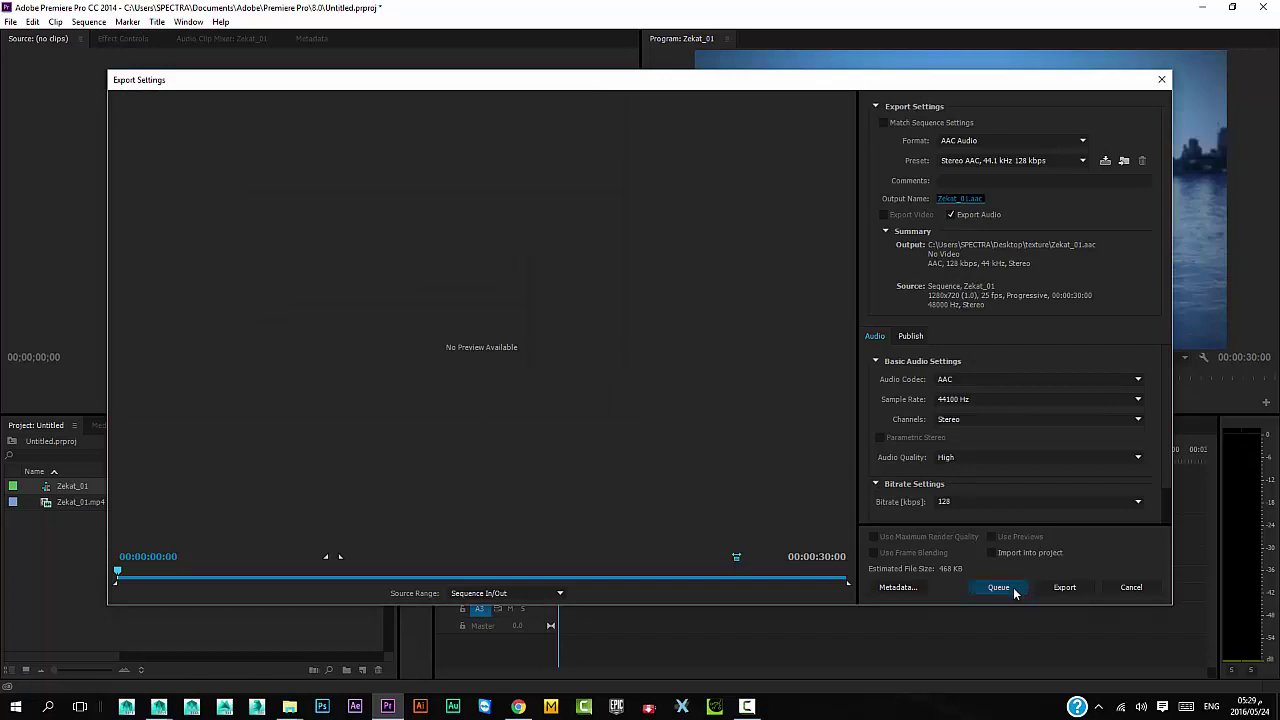
pyautogui.click(1014, 592)
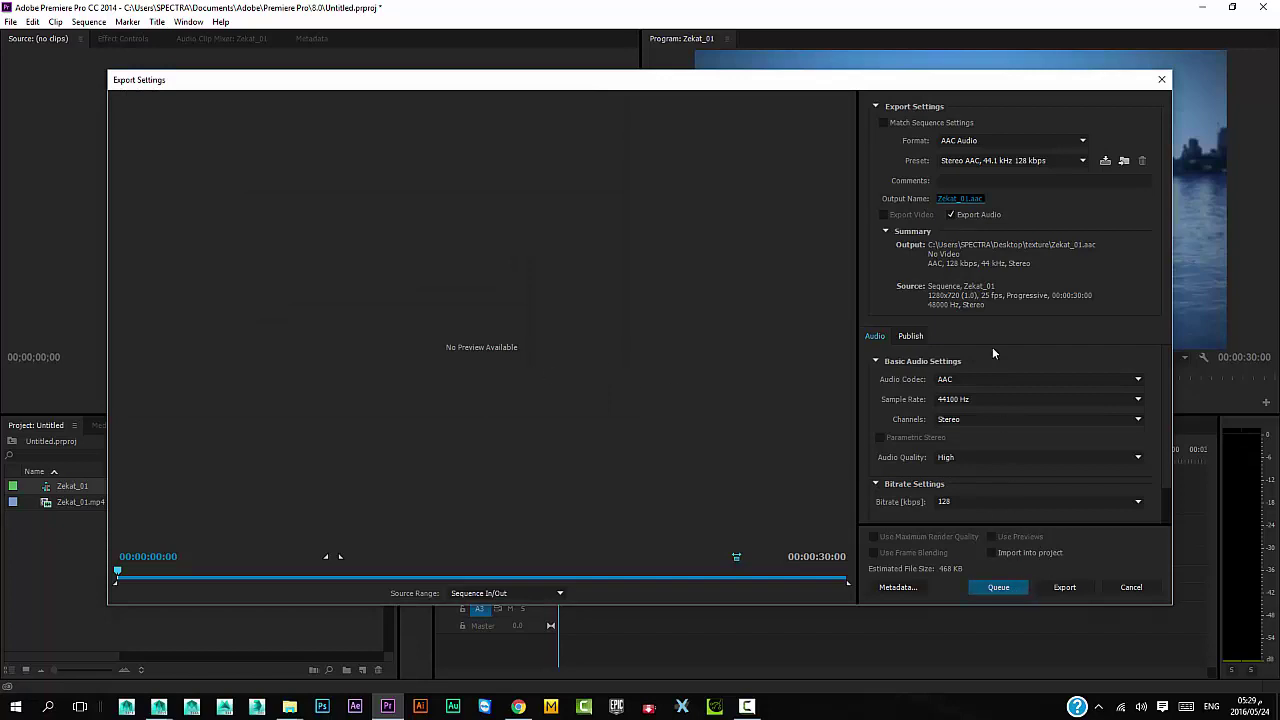
pyautogui.click(1066, 590)
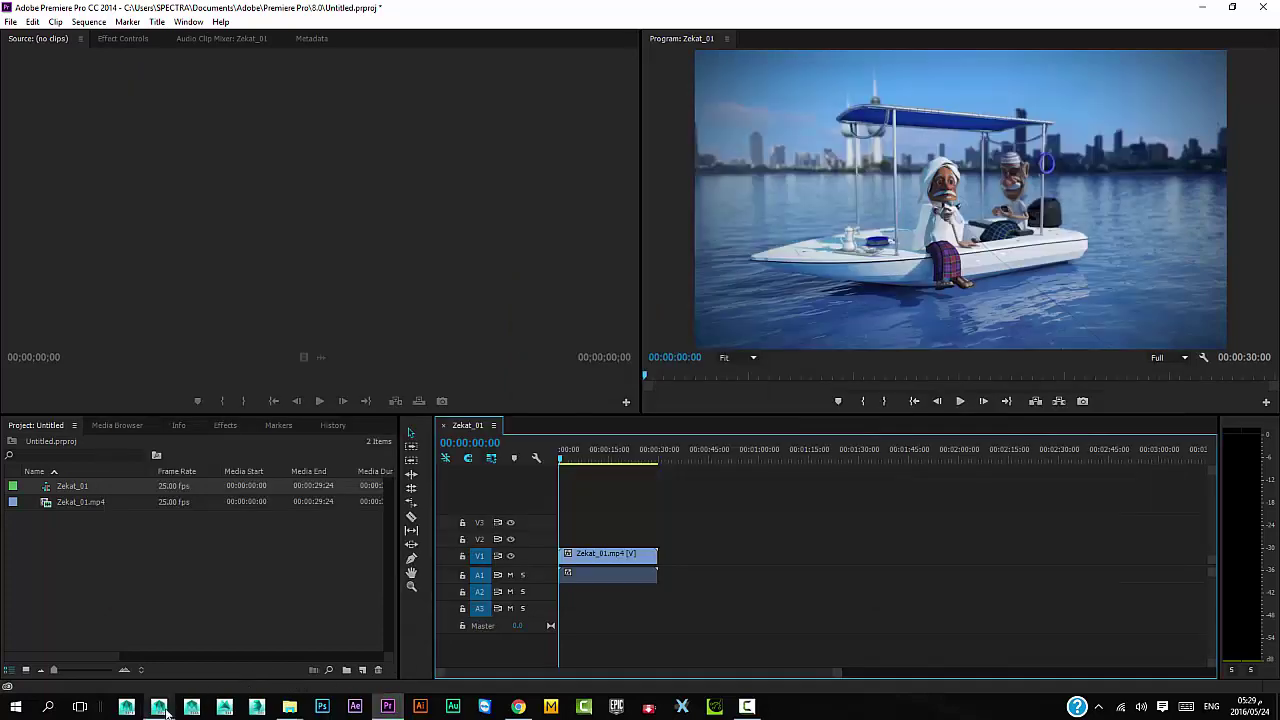
# - In Maya, close the V-Ray preview and browse the Import dialog to Desktop\texture
pyautogui.moveTo(159, 707)
pyautogui.click(219, 662)
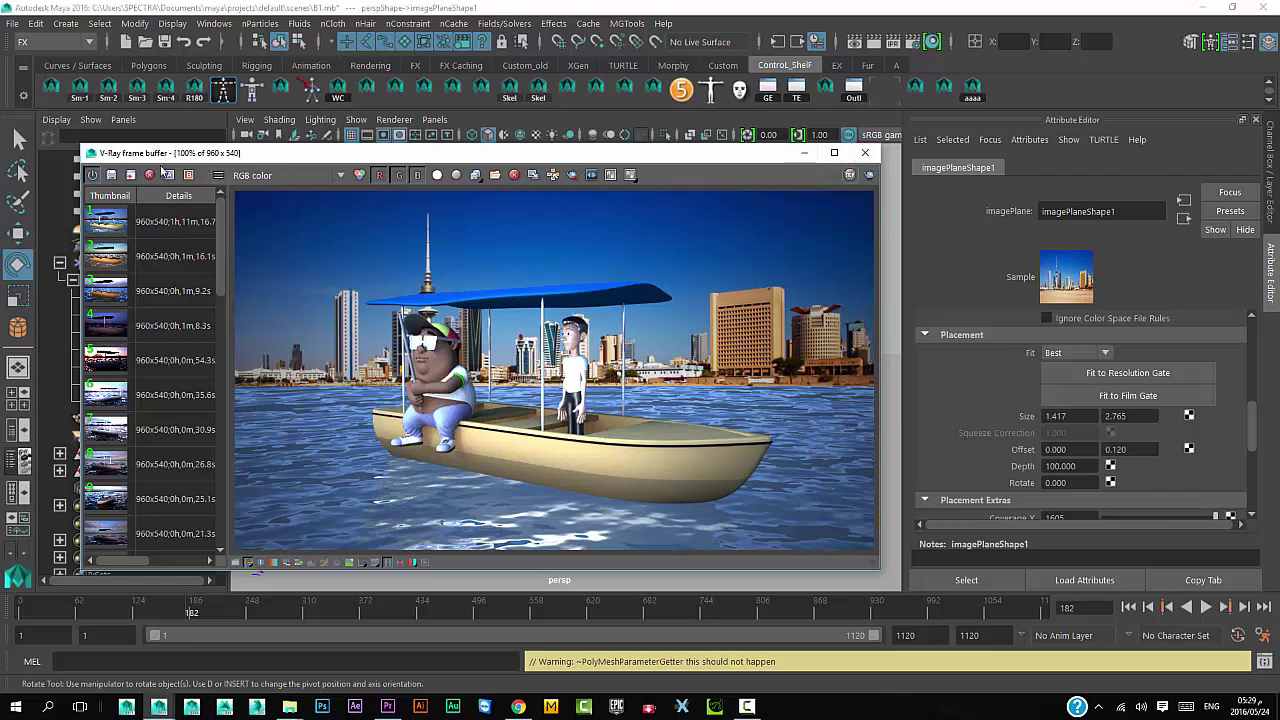
pyautogui.click(865, 152)
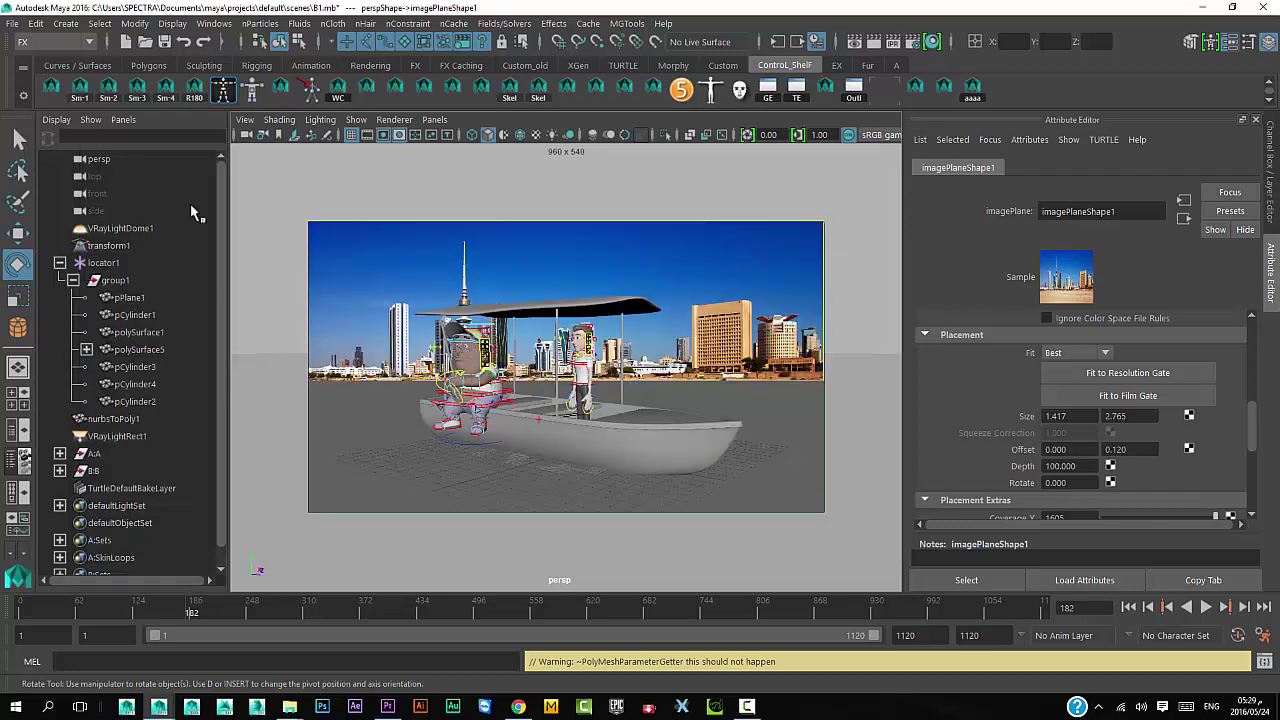
pyautogui.click(15, 26)
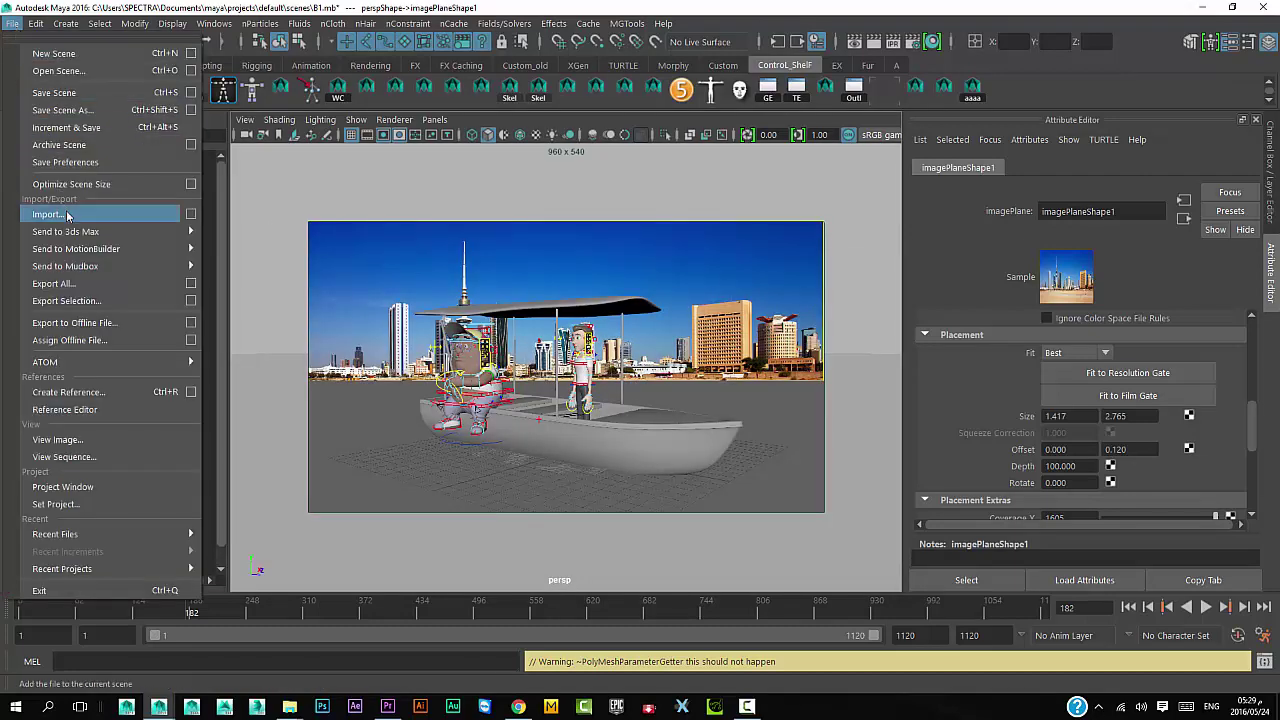
pyautogui.click(60, 213)
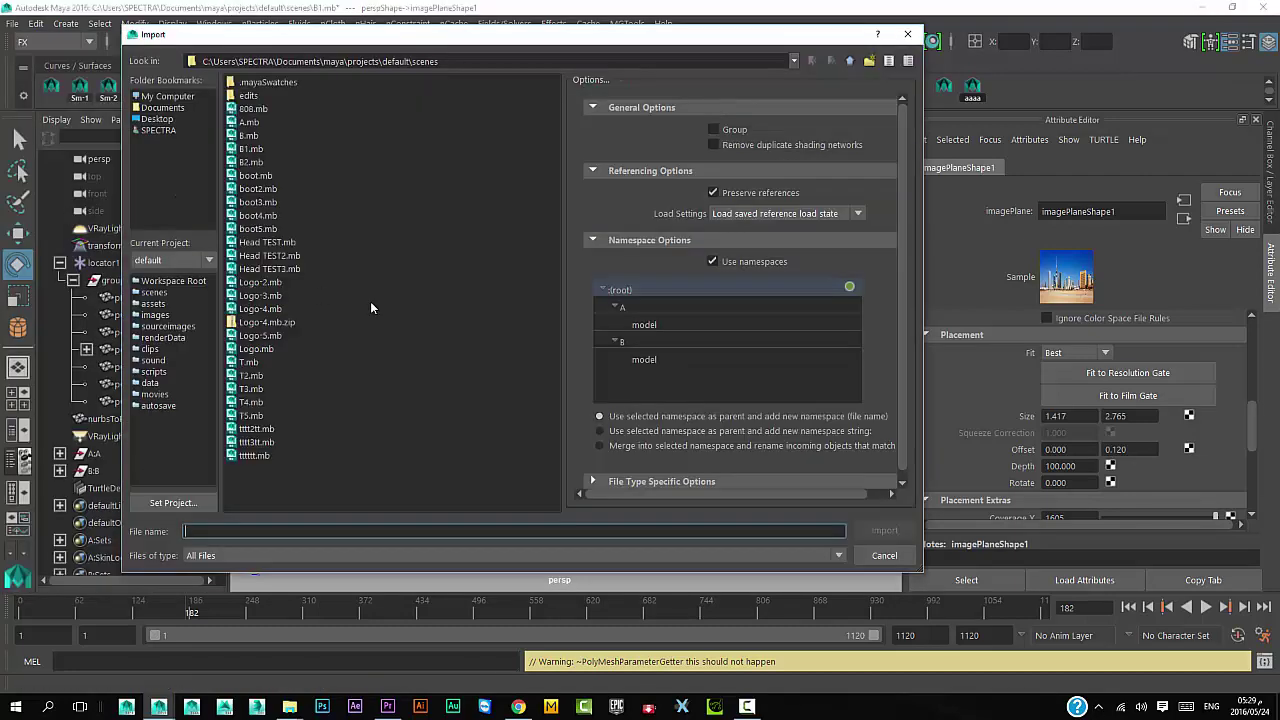
pyautogui.click(163, 119)
pyautogui.doubleClick(265, 206)
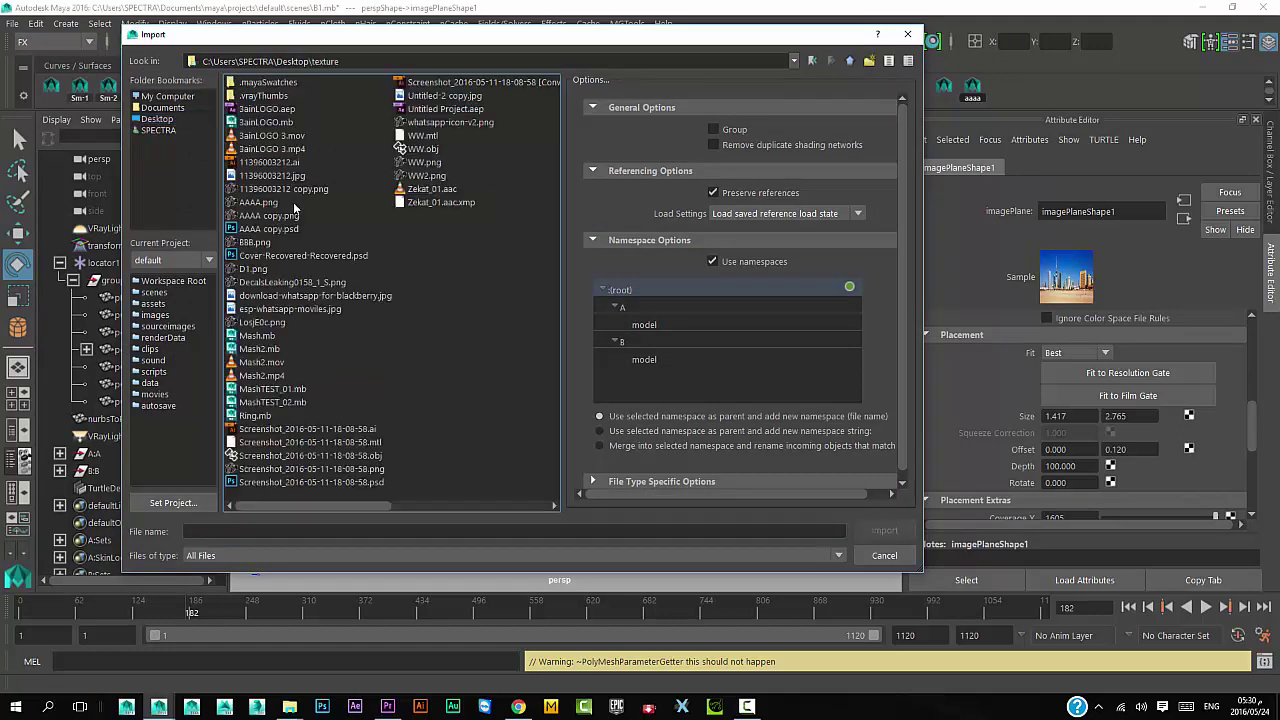
# - Try importing Zekat_01.aac, dismiss the unrecognized file type error, and return to Premiere Pro
pyautogui.click(432, 189)
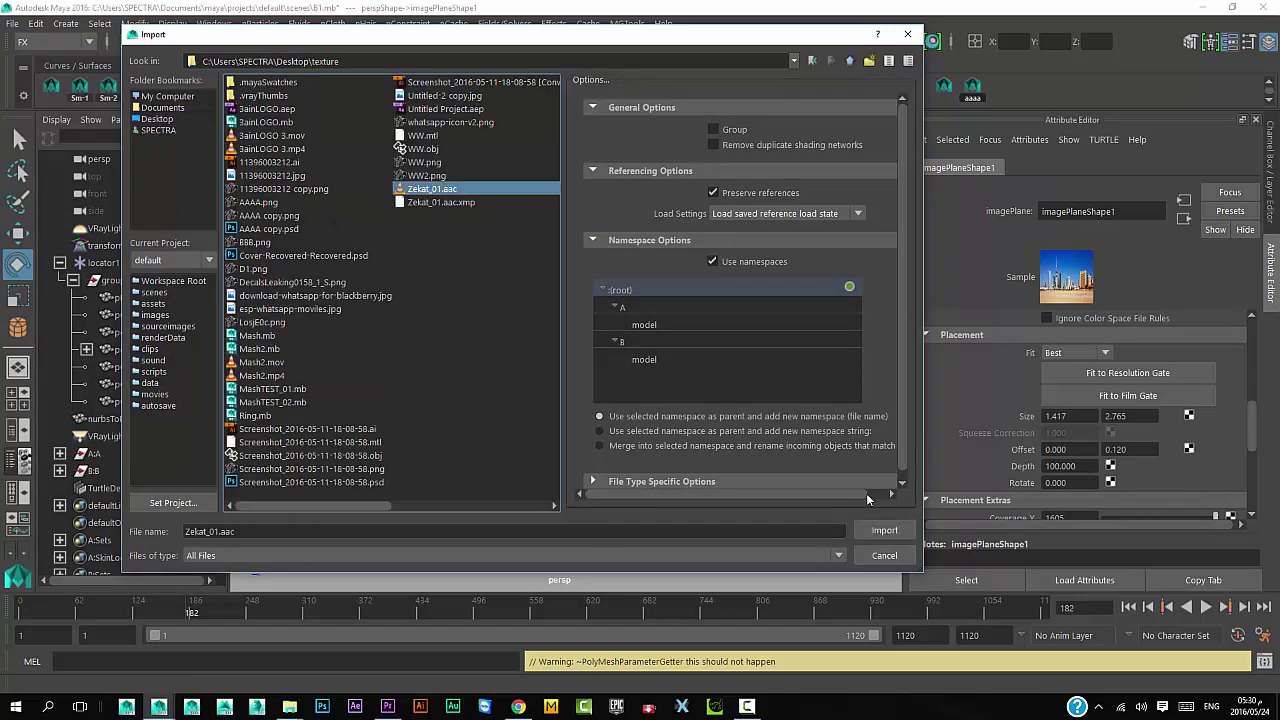
pyautogui.click(884, 531)
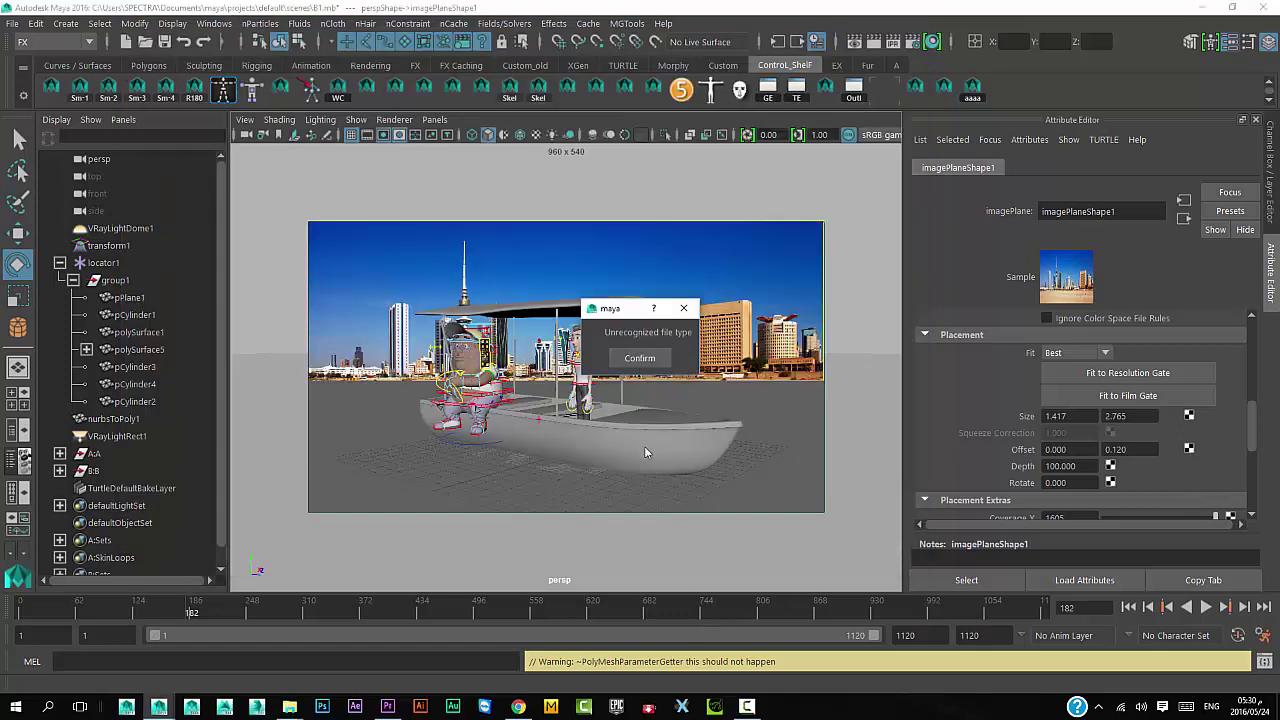
pyautogui.click(641, 360)
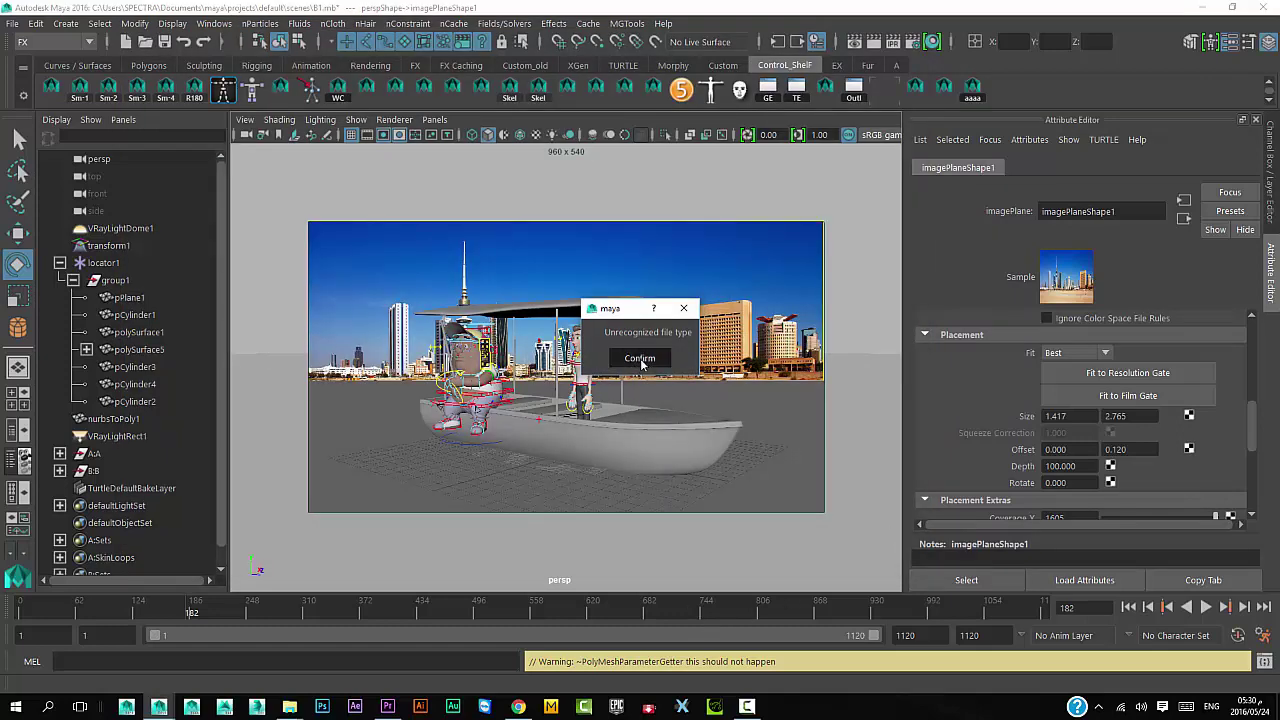
pyautogui.click(388, 707)
# - Re-export the Zekat_01 sequence audio from Premiere Pro in AIFF format
pyautogui.click(11, 22)
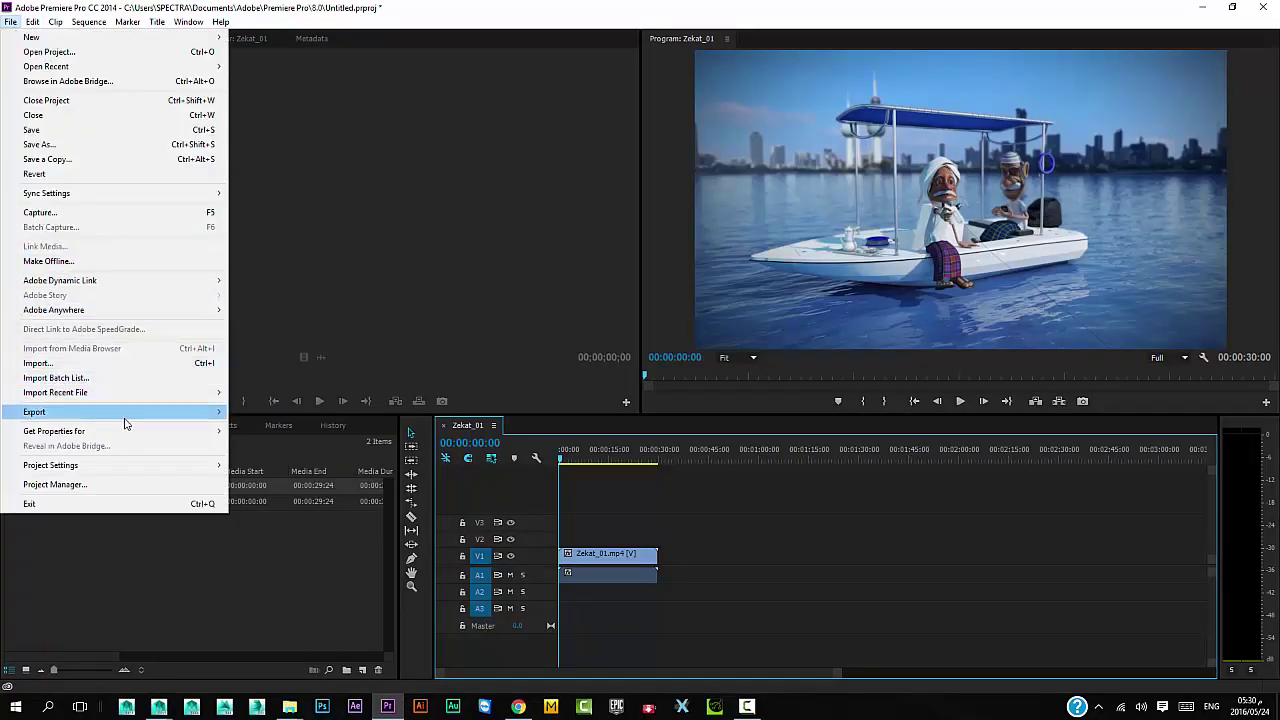
pyautogui.moveTo(120, 412)
pyautogui.click(259, 413)
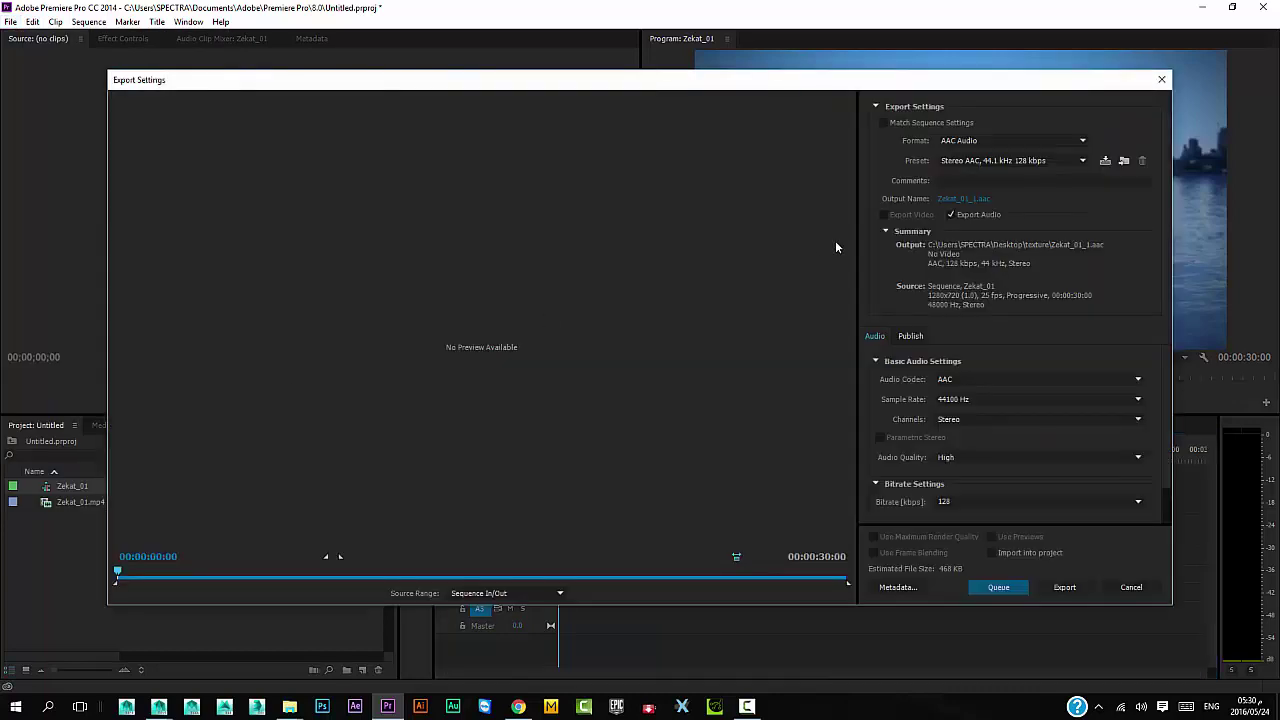
pyautogui.click(966, 141)
pyautogui.click(984, 171)
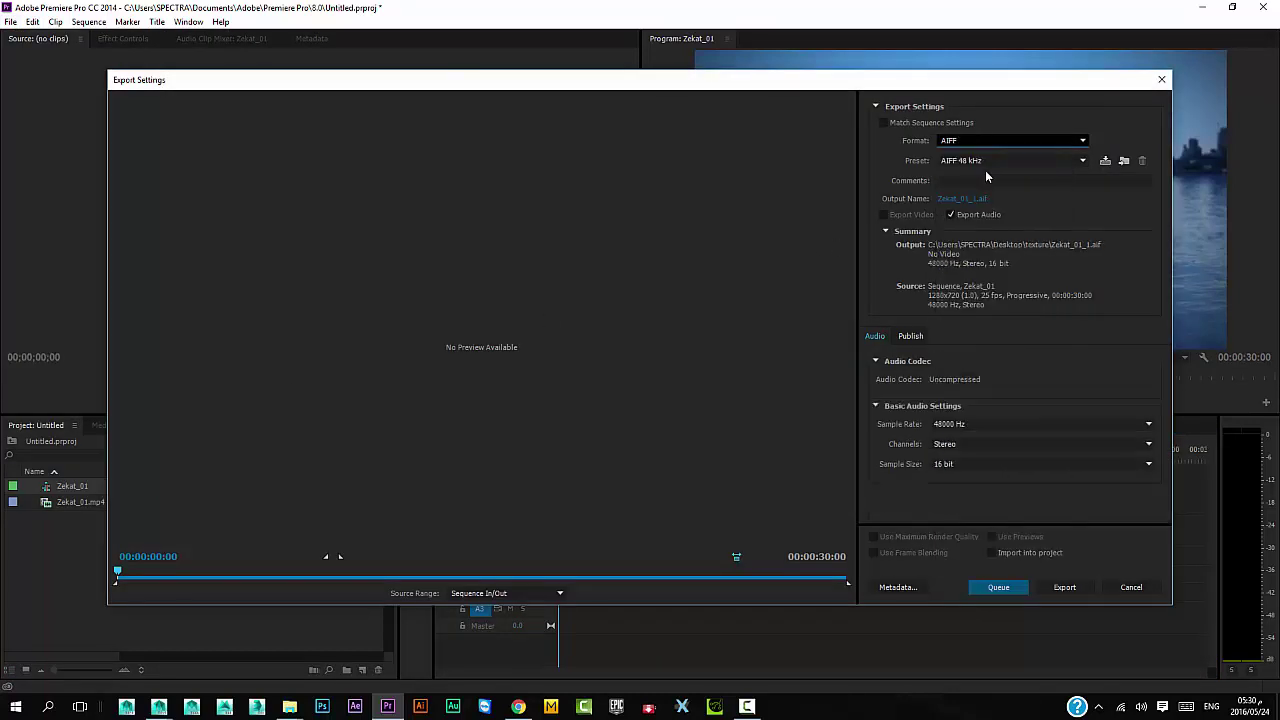
pyautogui.click(1063, 587)
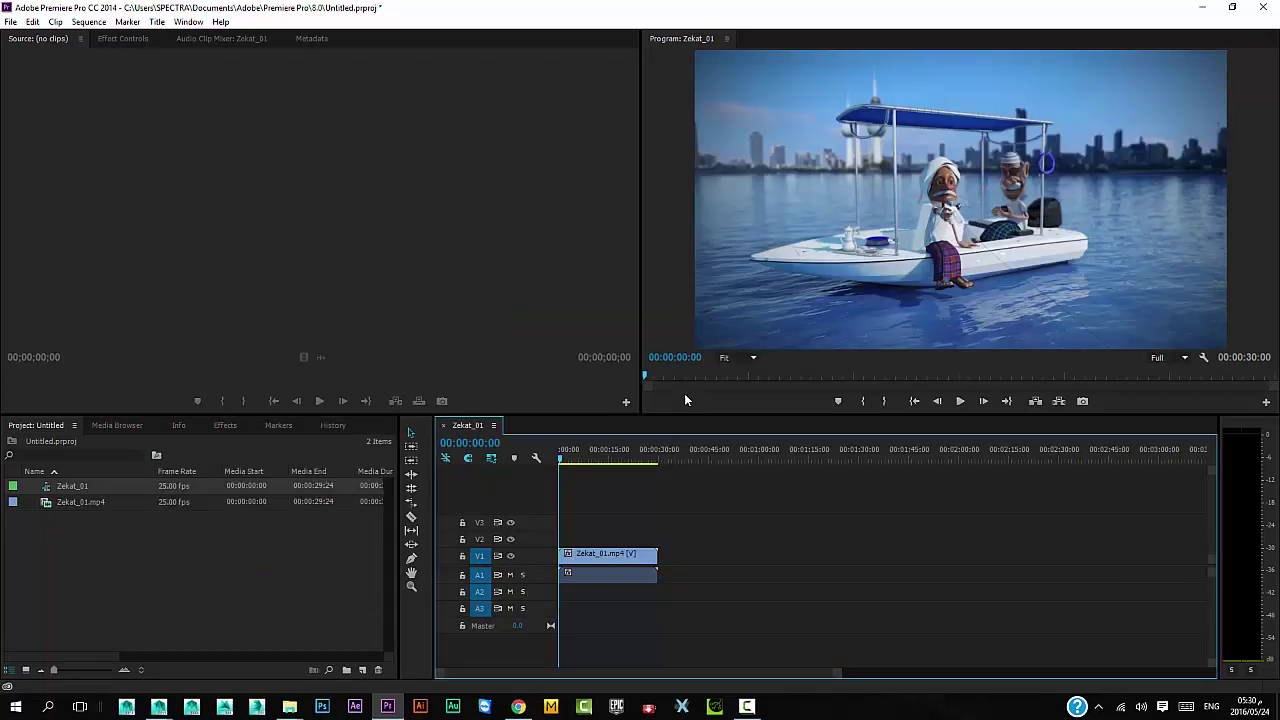
# - In Maya, import Zekat_01_1.aif so its waveform appears on the timeline
pyautogui.moveTo(158, 707)
pyautogui.click(232, 655)
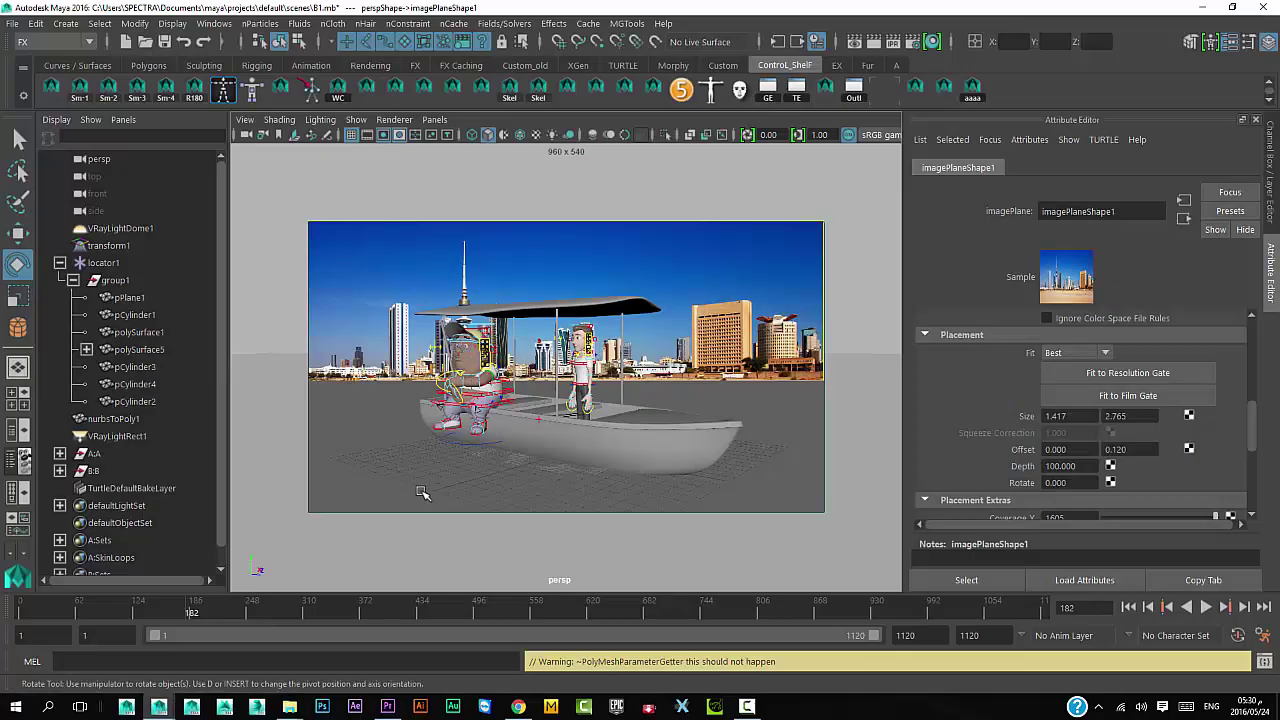
pyautogui.click(13, 25)
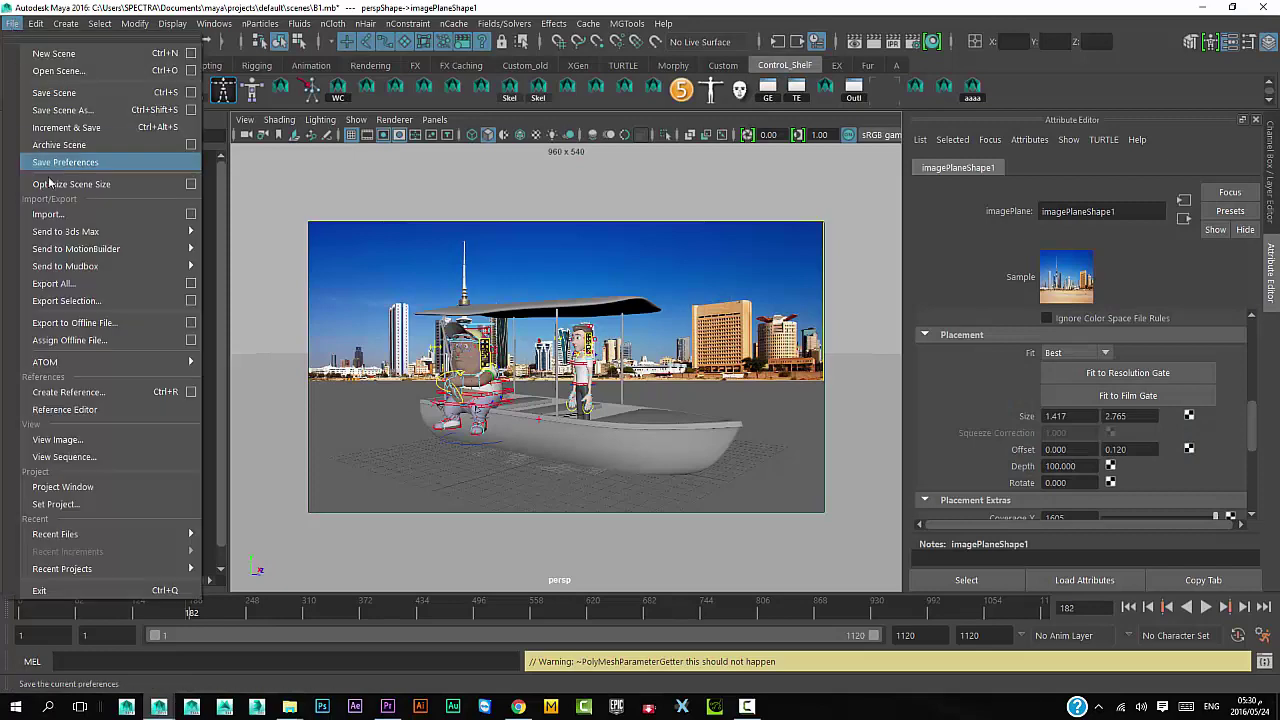
pyautogui.click(60, 212)
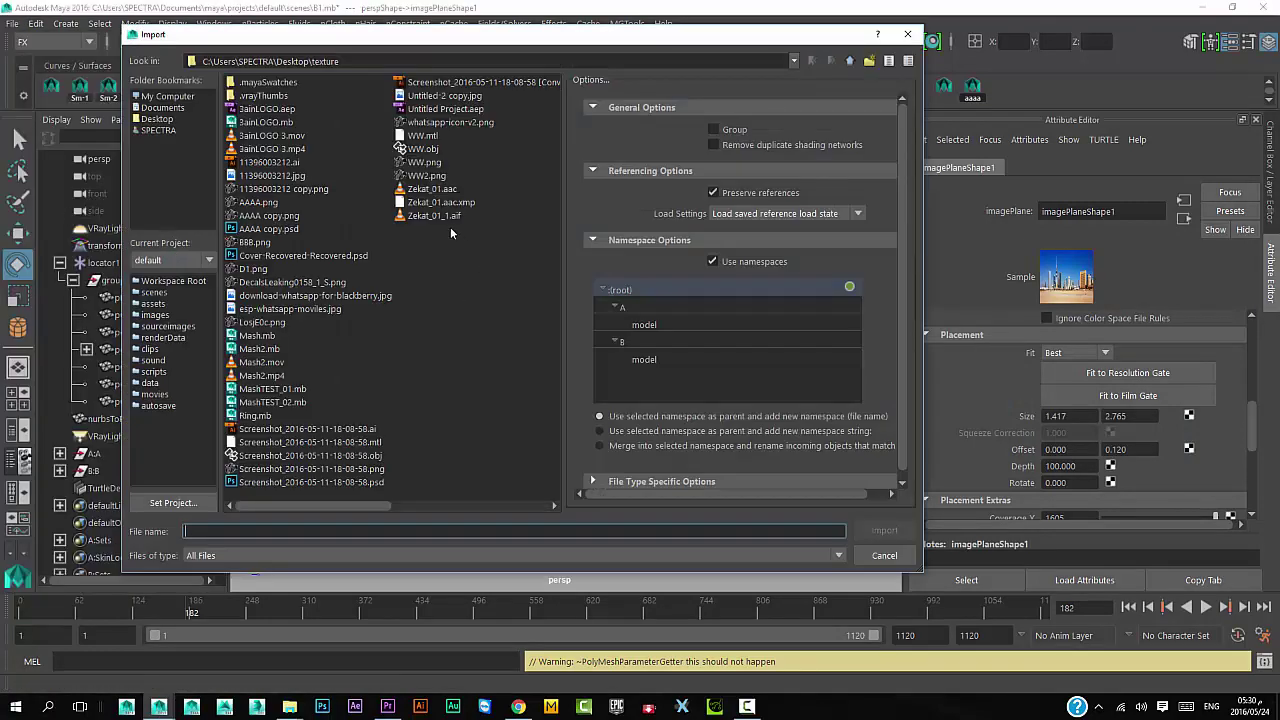
pyautogui.click(440, 215)
pyautogui.click(885, 531)
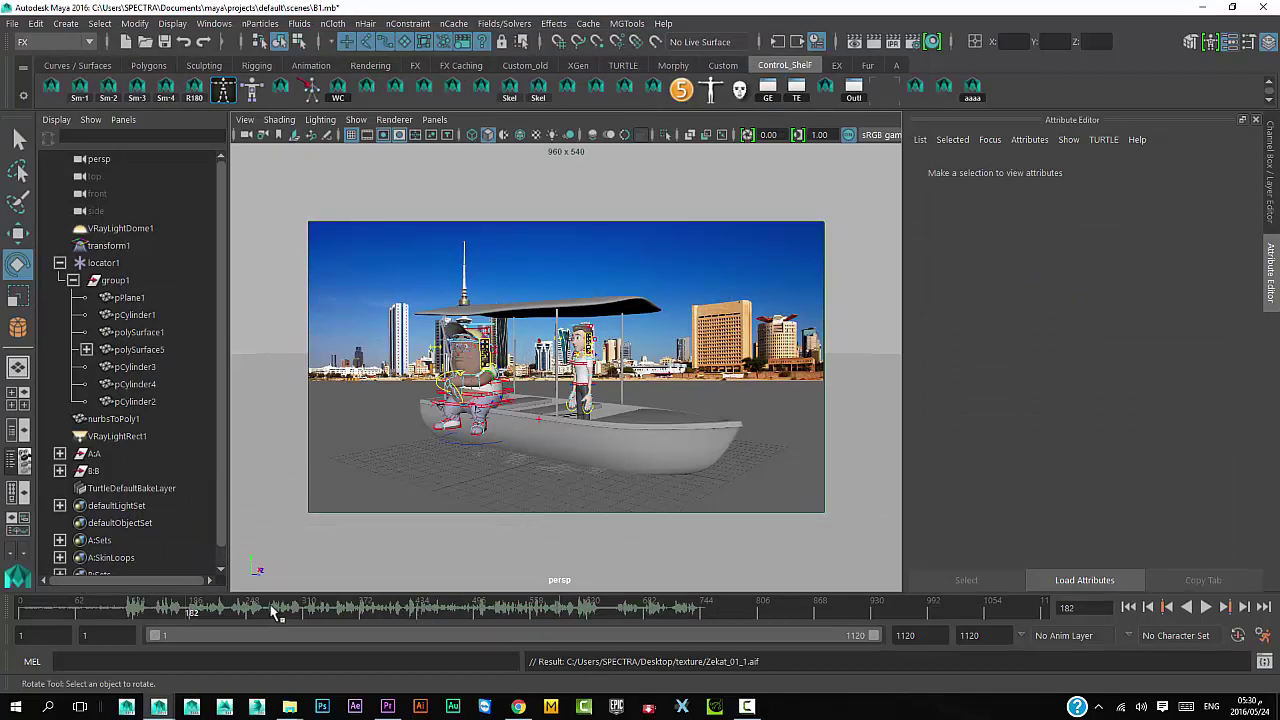
# - End the playback range at frame 762, then play from frame 1 with audio, stopping at 102
pyautogui.moveTo(272, 612); pyautogui.dragTo(56, 612)
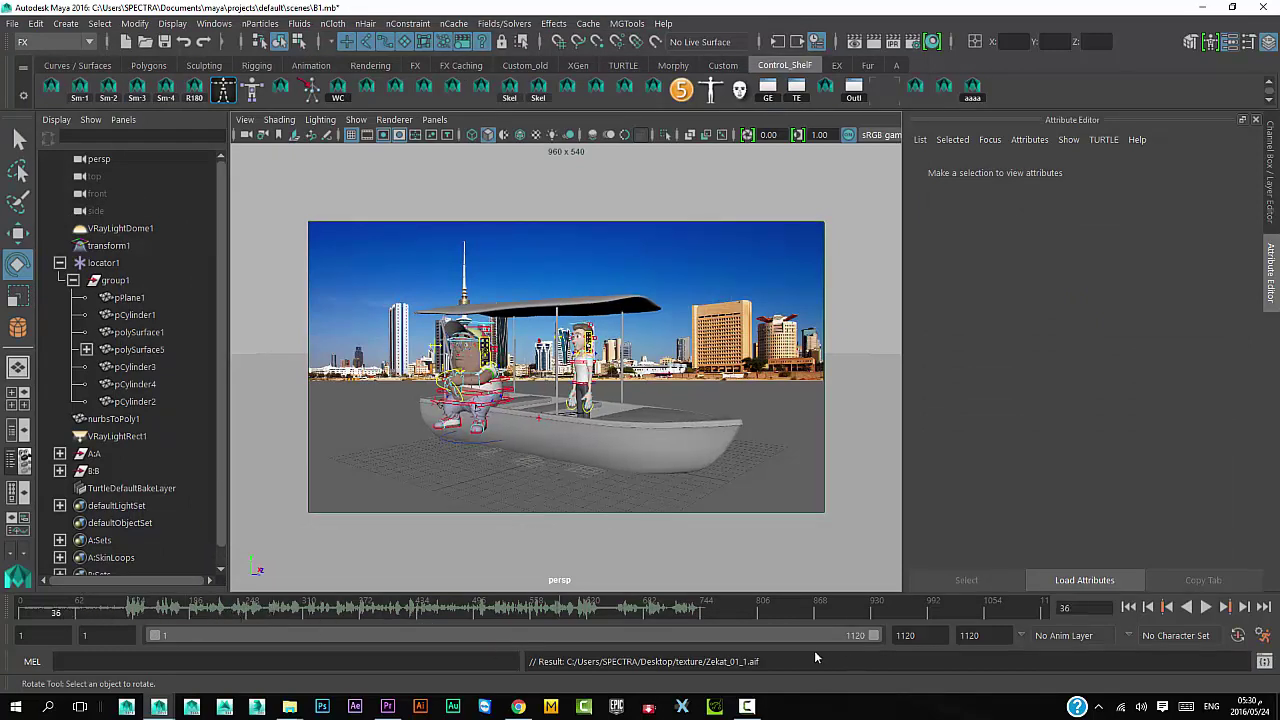
pyautogui.click(729, 612)
pyautogui.moveTo(871, 633)
pyautogui.mouseDown()
pyautogui.moveTo(655, 640)
pyautogui.moveTo(644, 661)
pyautogui.mouseUp()
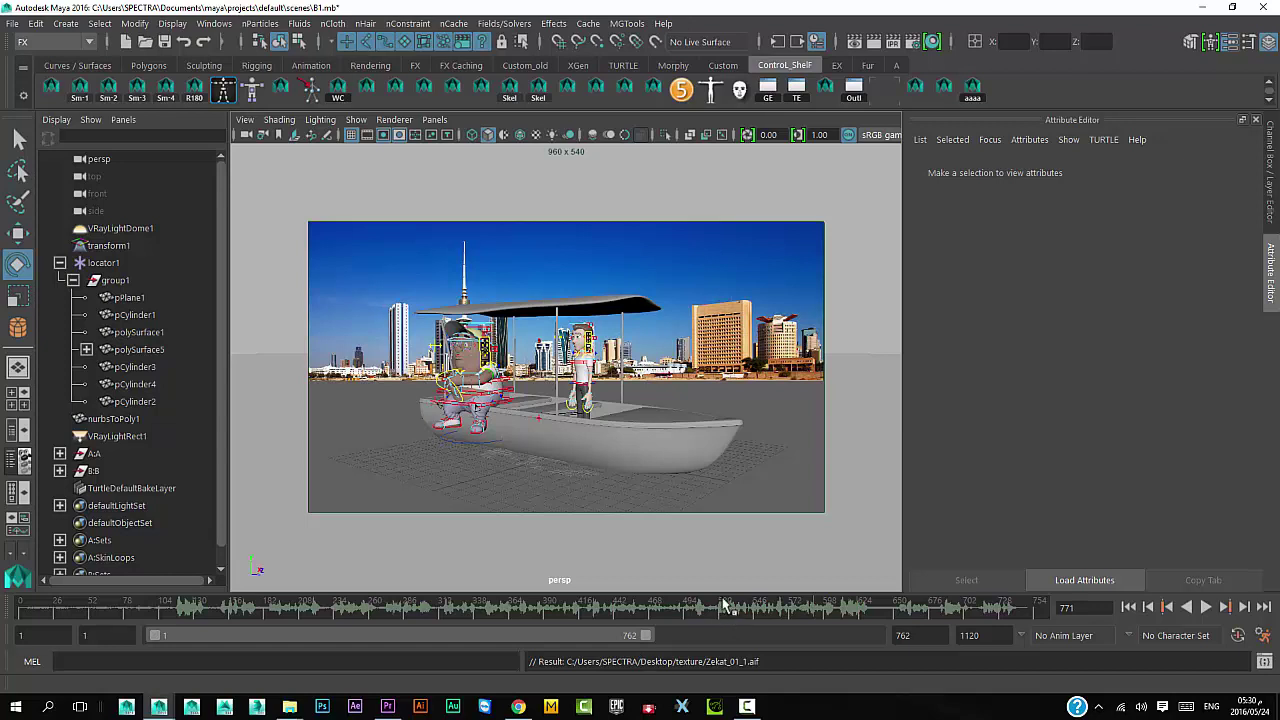
pyautogui.click(20, 610)
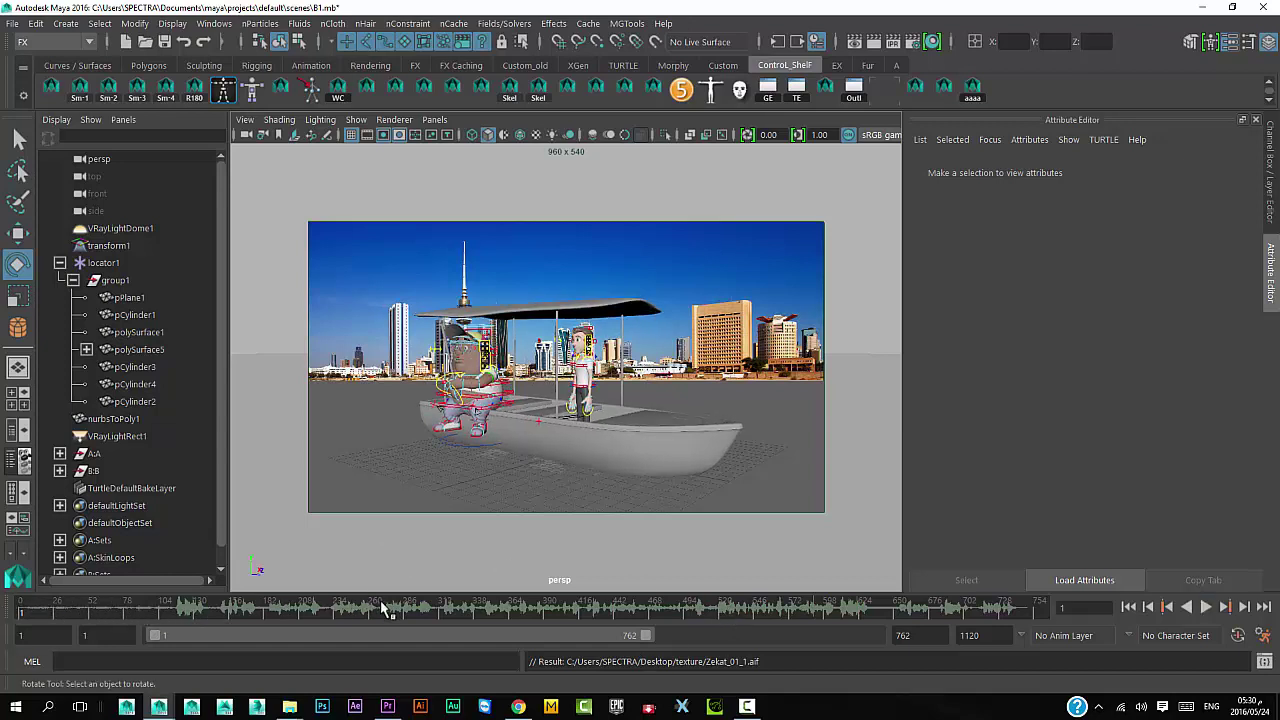
pyautogui.hotkey('alt', 'v')
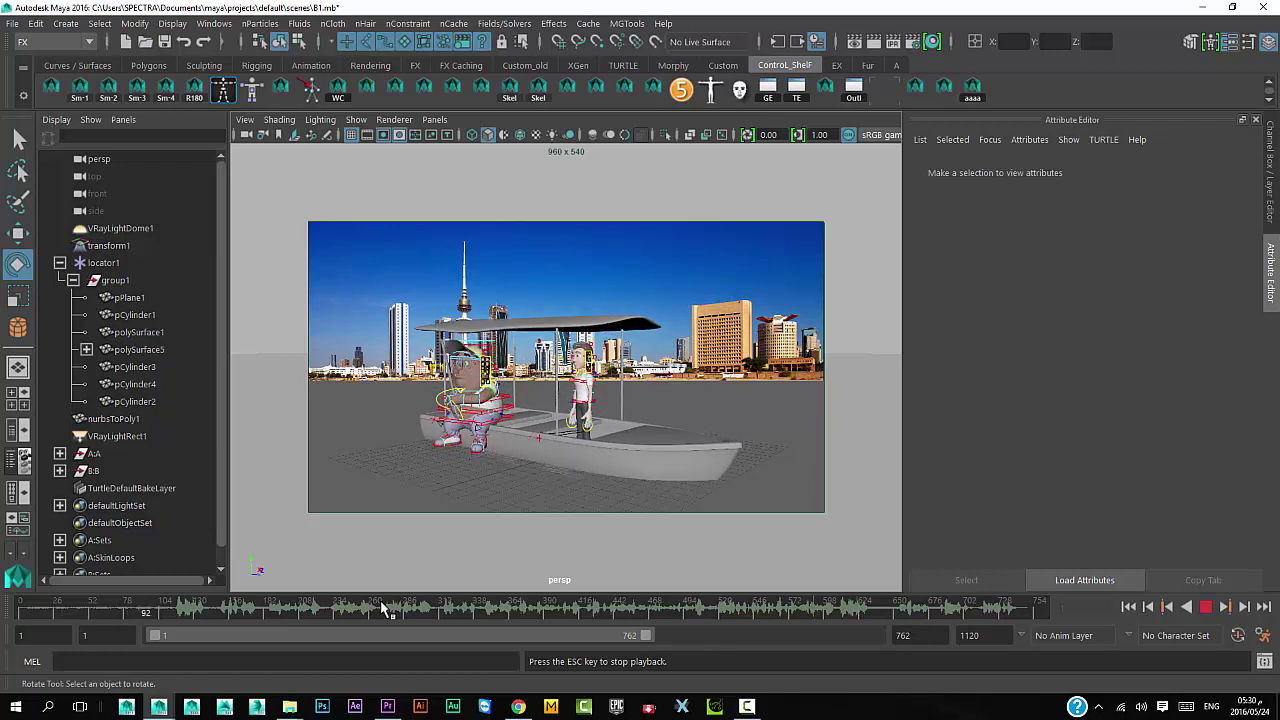
pyautogui.press('Escape')
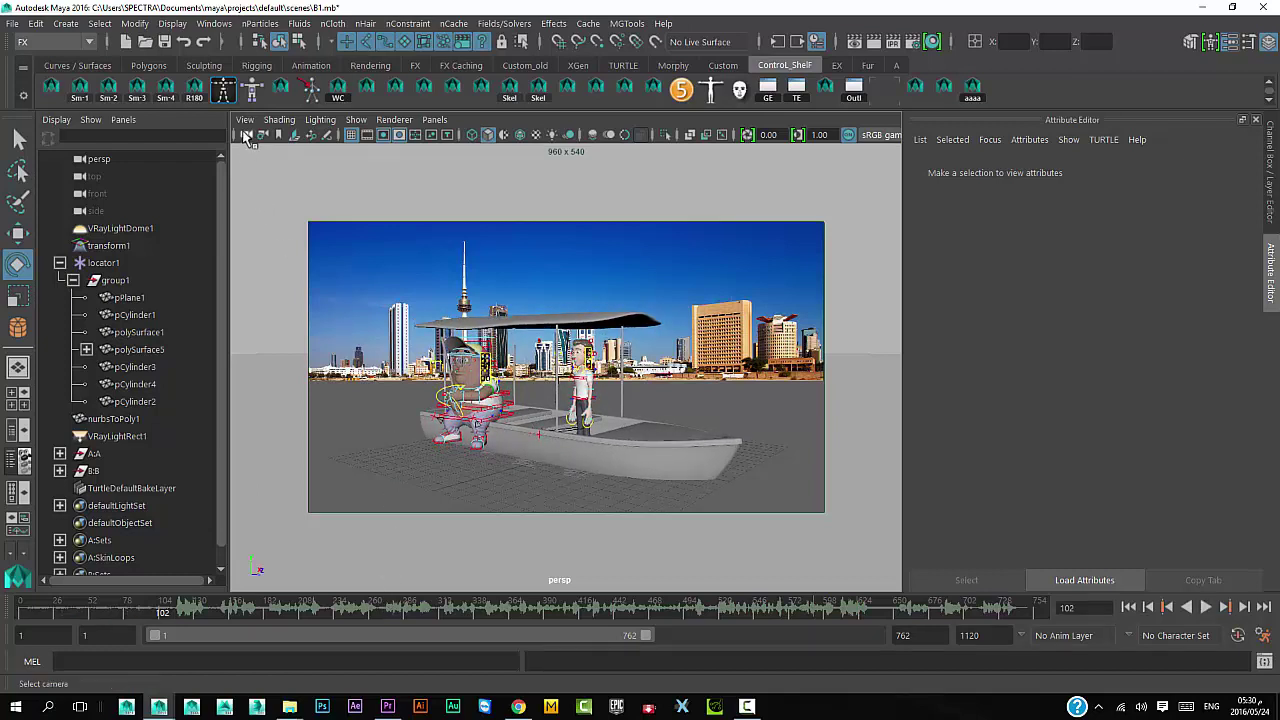
# - Select the persp camera, move in toward the boat, and play through to about frame 200
pyautogui.click(247, 137)
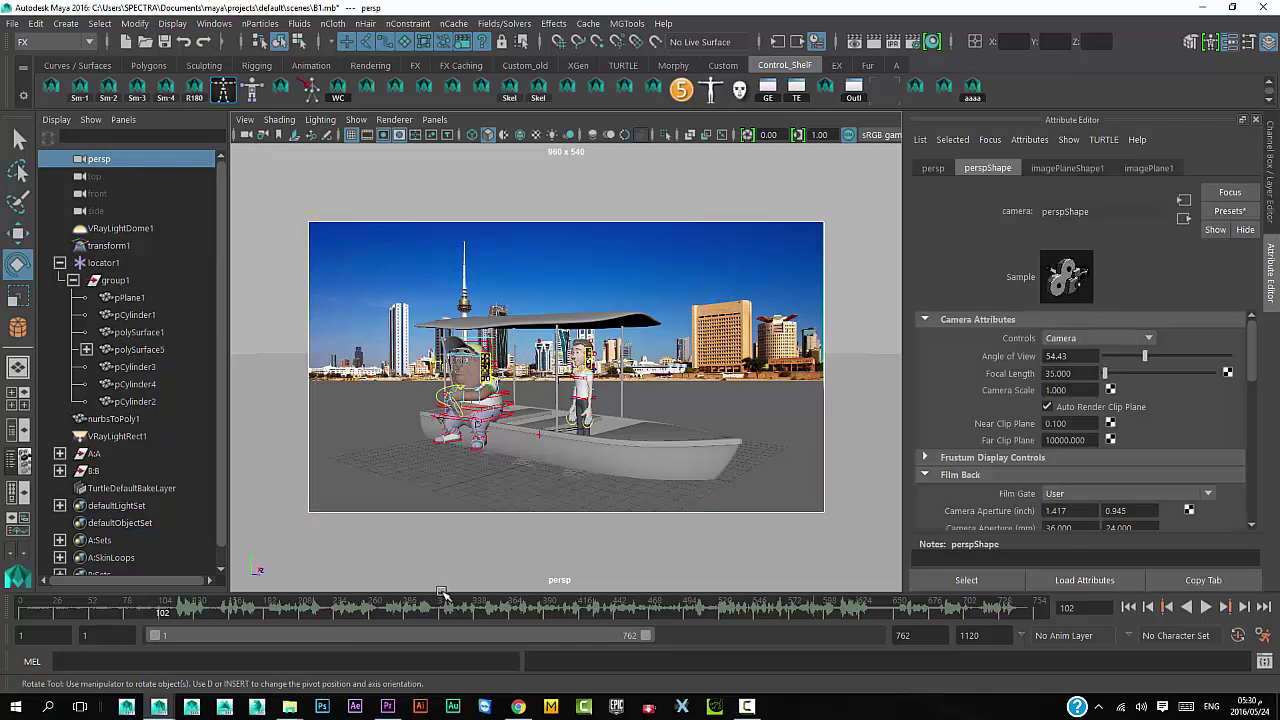
pyautogui.hotkey('alt', 'v')
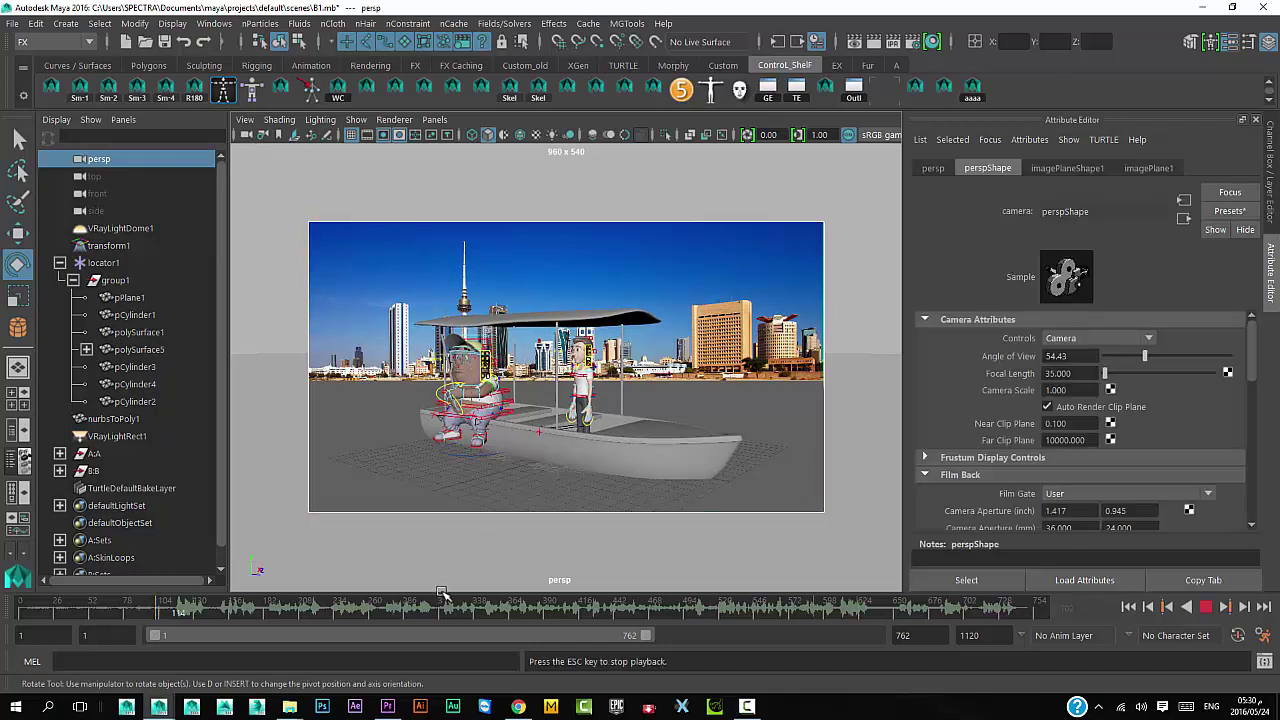
pyautogui.press('Escape')
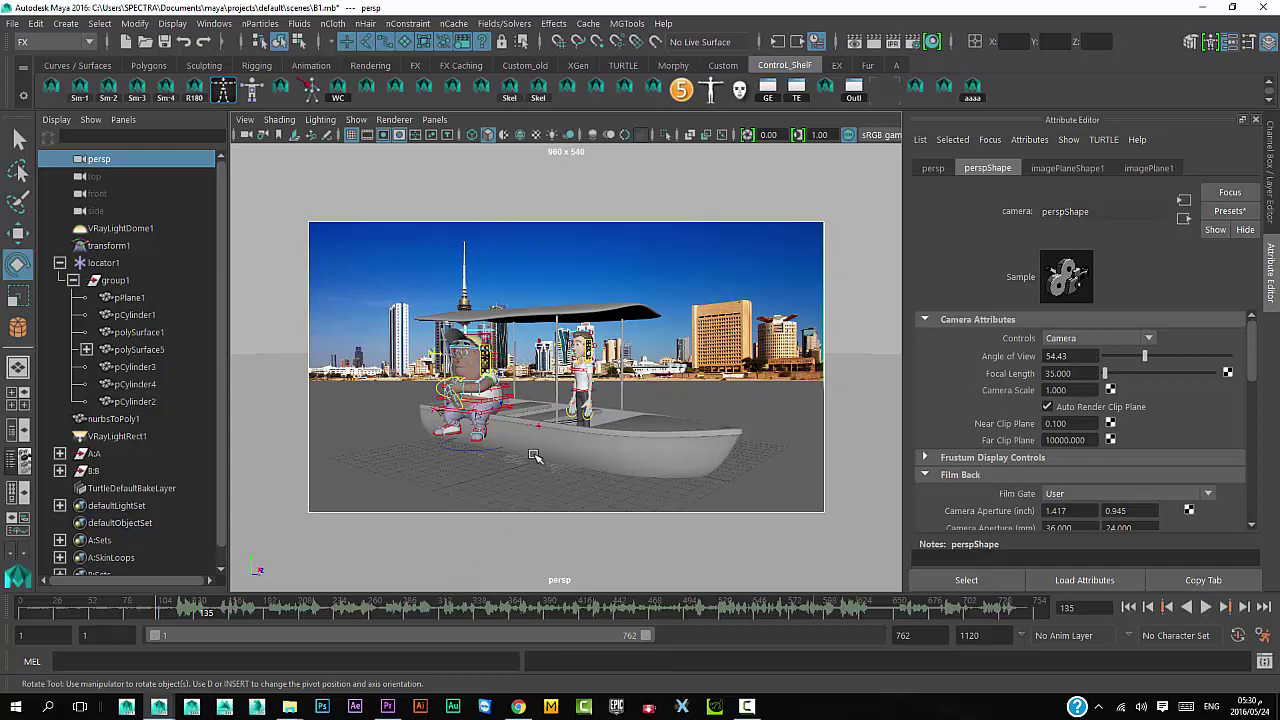
pyautogui.keyDown('alt'); pyautogui.moveTo(535, 456); pyautogui.dragTo(632, 432, button='right'); pyautogui.keyUp('alt')
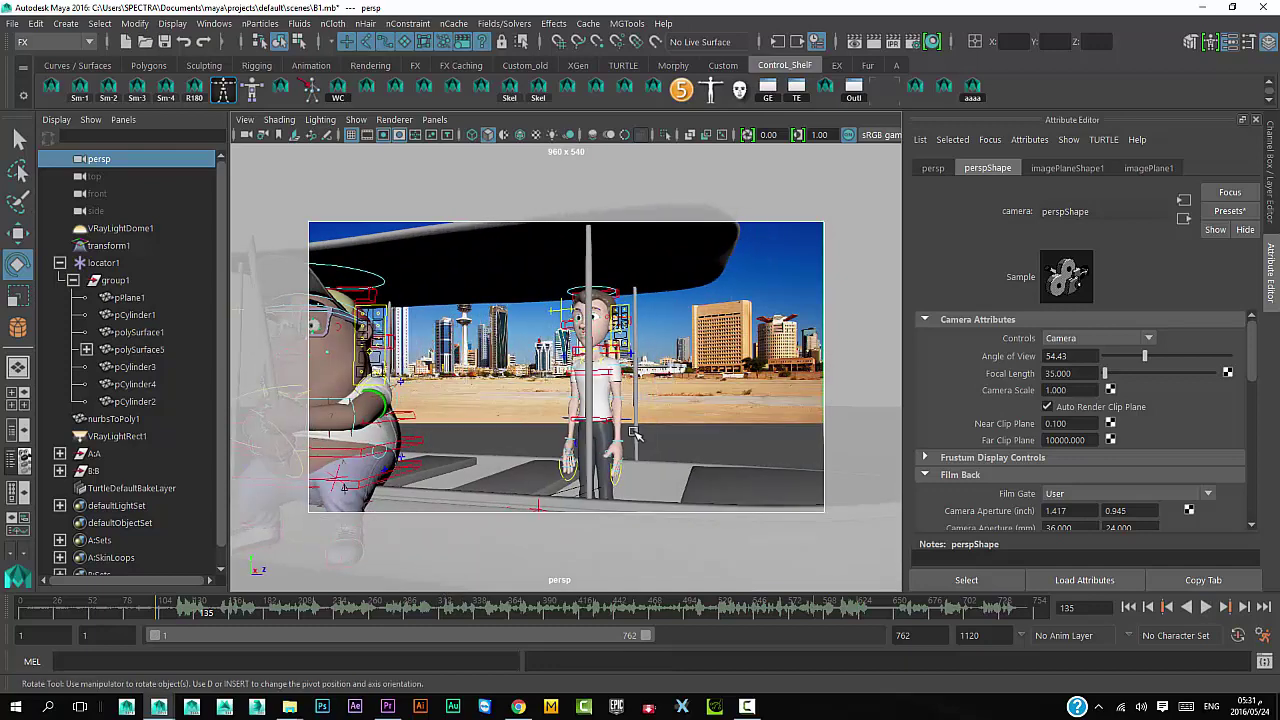
pyautogui.keyDown('alt'); pyautogui.moveTo(632, 432); pyautogui.dragTo(730, 425); pyautogui.keyUp('alt')
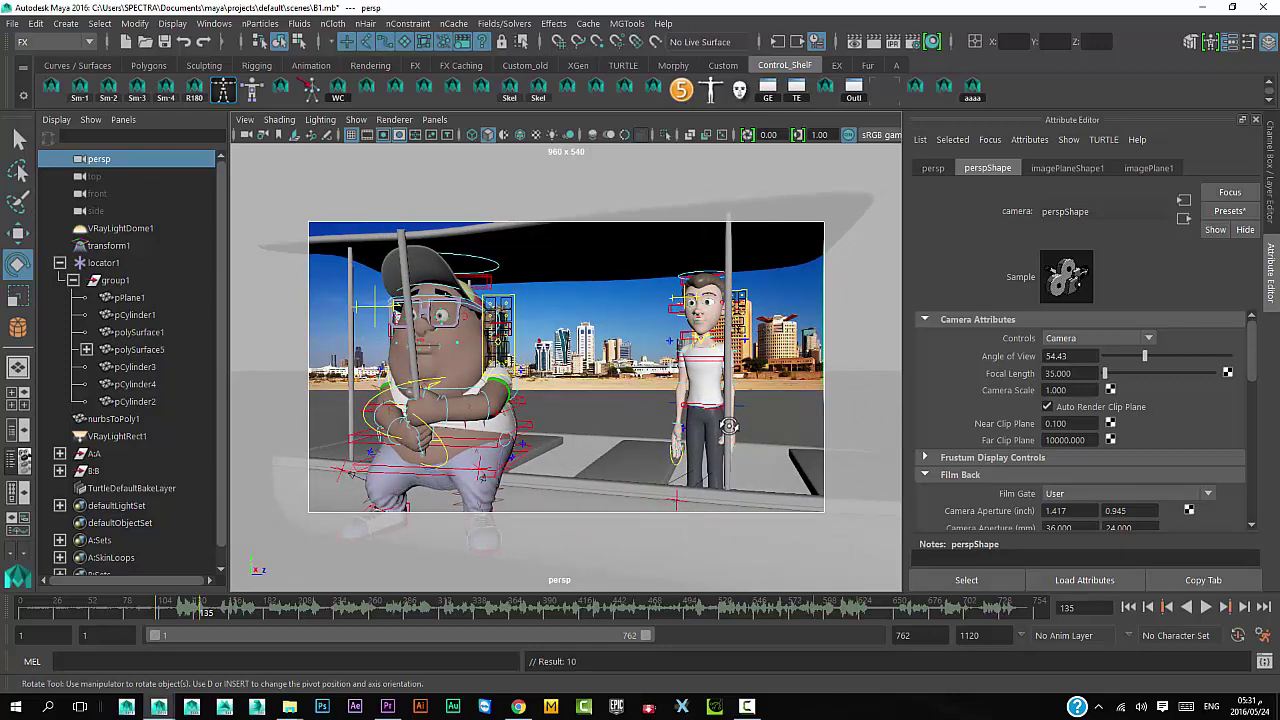
pyautogui.hotkey('alt', 'v')
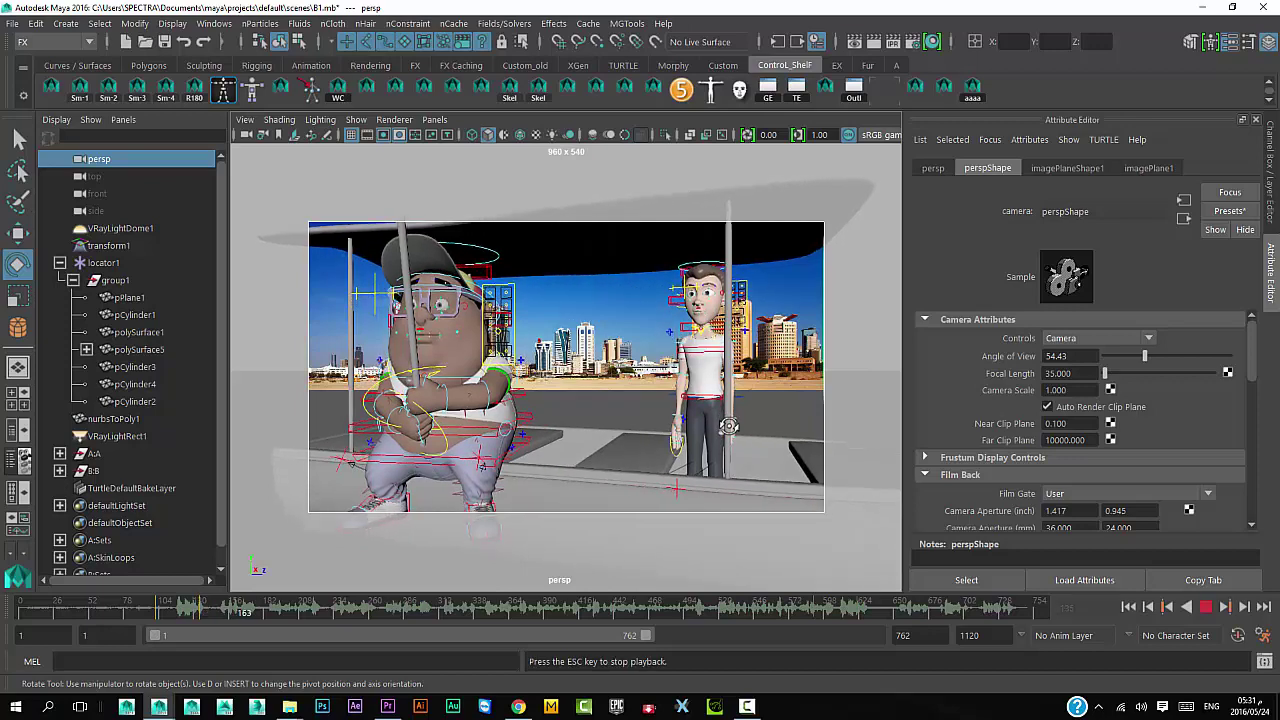
pyautogui.press('Escape')
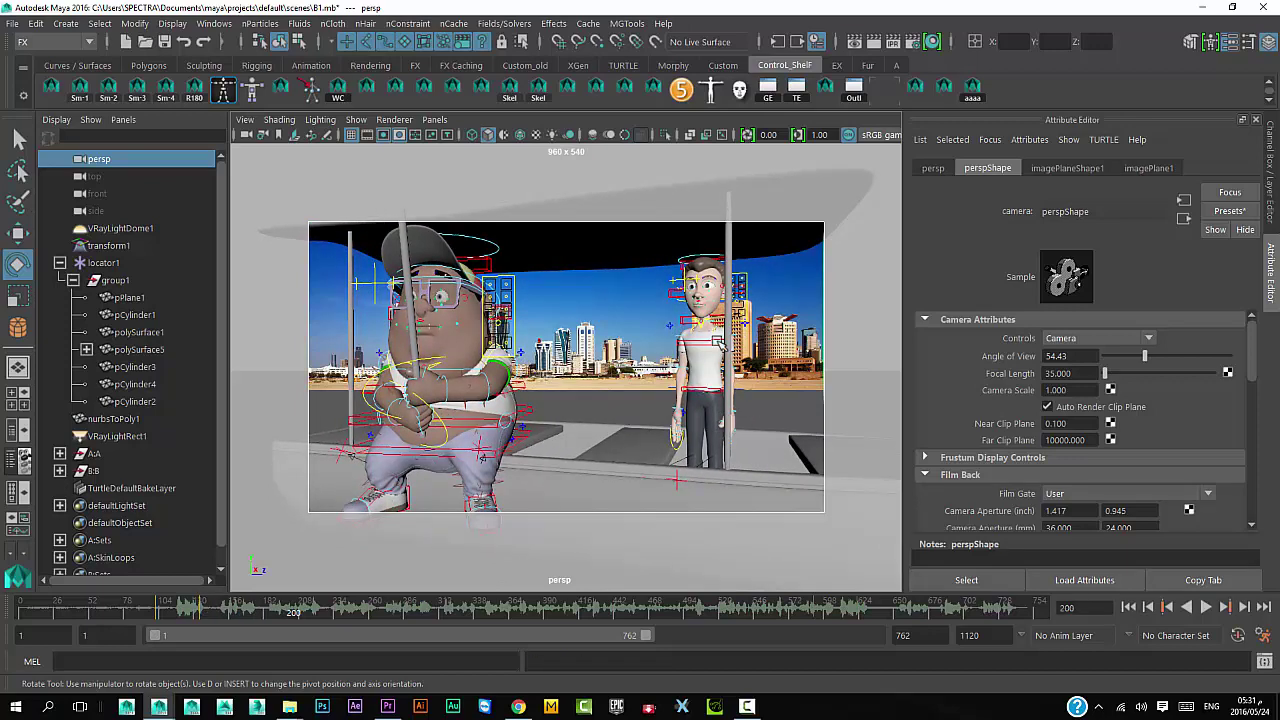
# - Orbit to face the standing boy, play to frame 302, then jump back to frame 270
pyautogui.moveTo(600, 400)
pyautogui.keyDown('alt'); pyautogui.mouseDown()
pyautogui.moveTo(495, 401)
pyautogui.moveTo(674, 414)
pyautogui.mouseUp(); pyautogui.keyUp('alt')
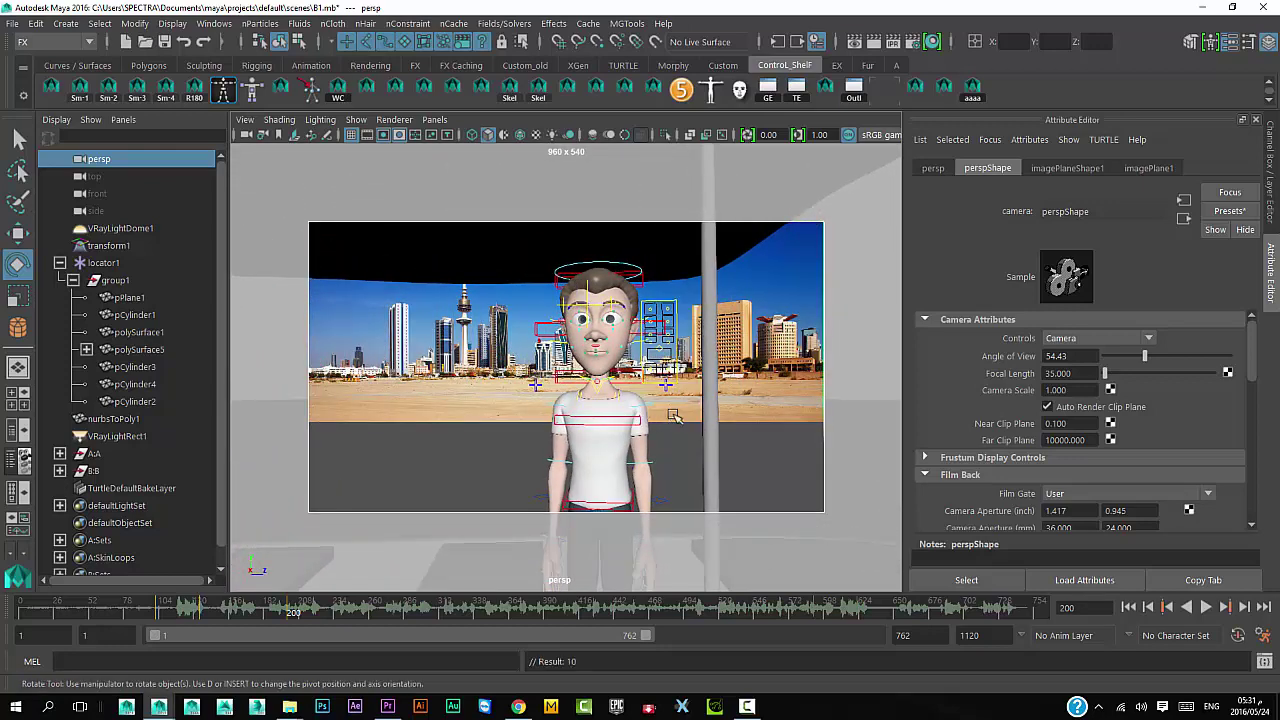
pyautogui.hotkey('alt', 'v')
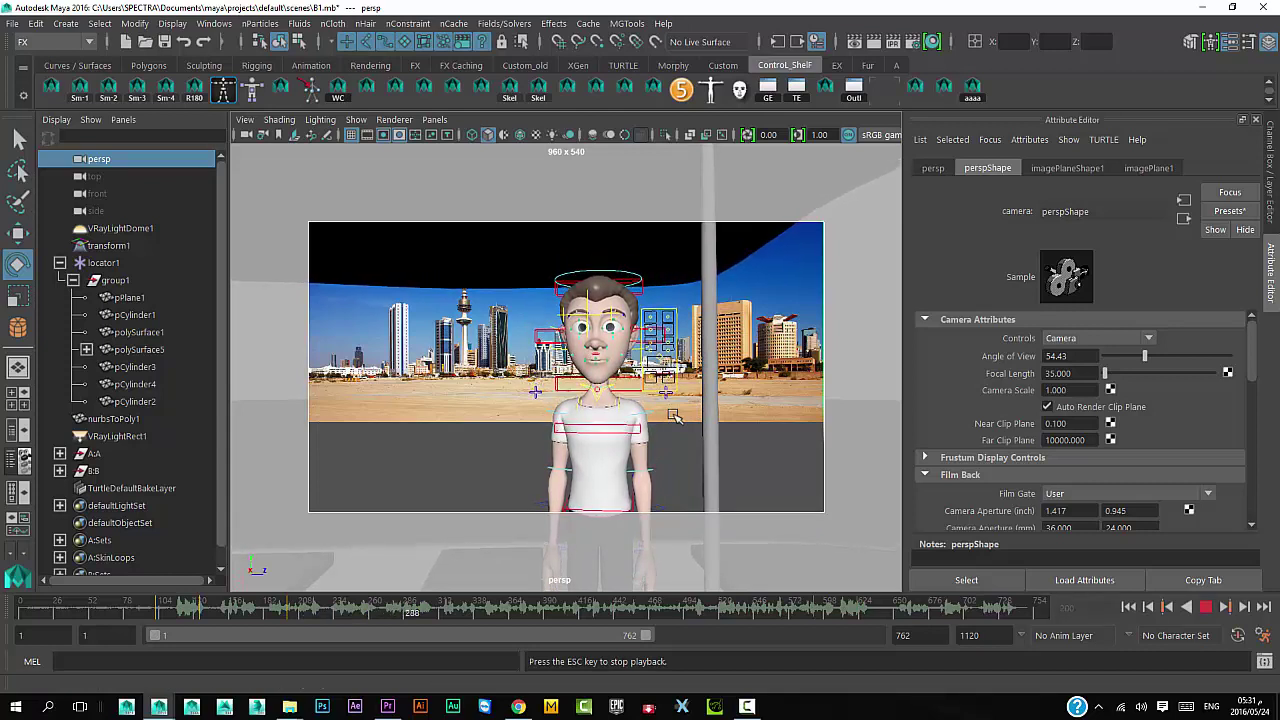
pyautogui.press('Escape')
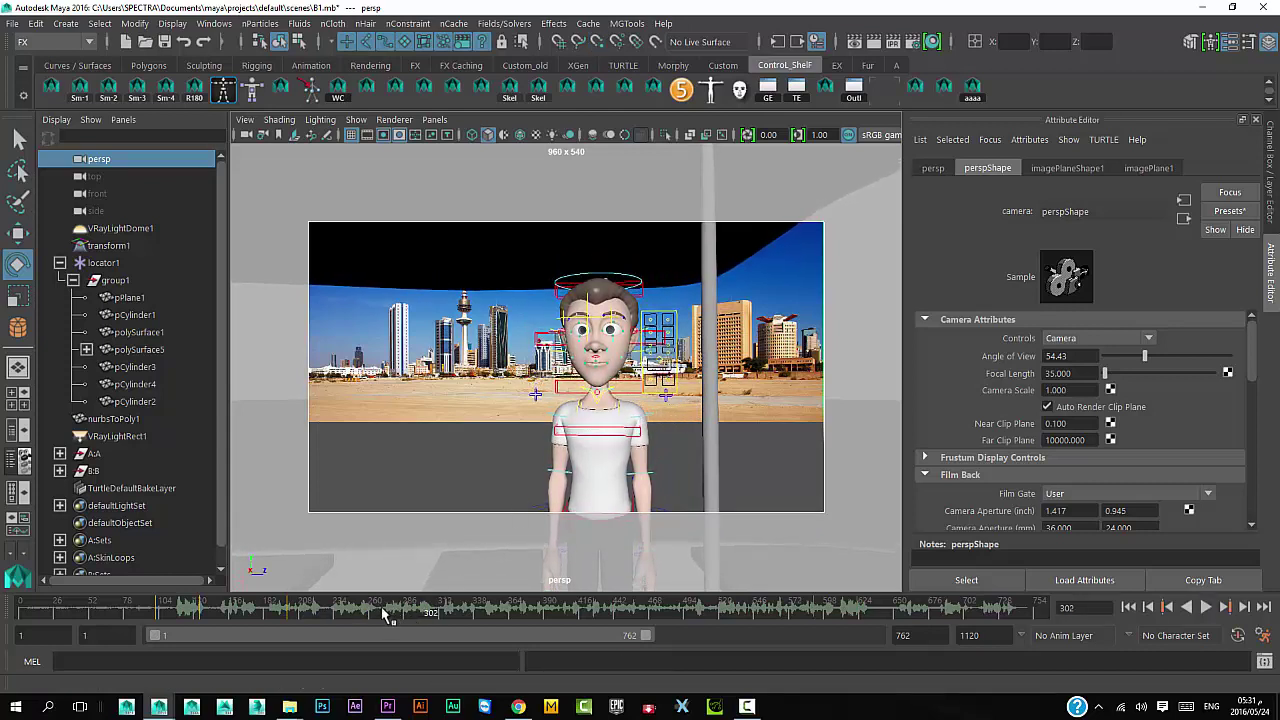
pyautogui.click(386, 610)
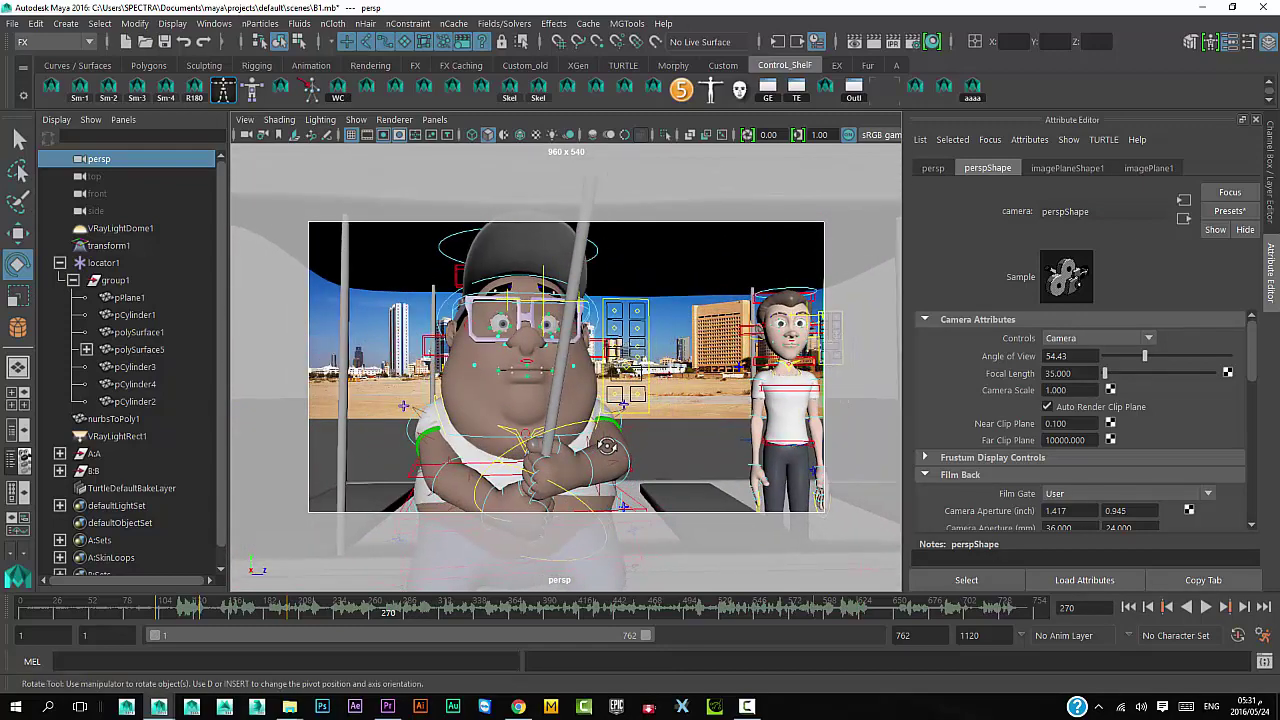
# - Tumble around the characters, dolly in close on the boy, and resume playback
pyautogui.keyDown('alt'); pyautogui.moveTo(606, 446); pyautogui.dragTo(613, 433); pyautogui.keyUp('alt')
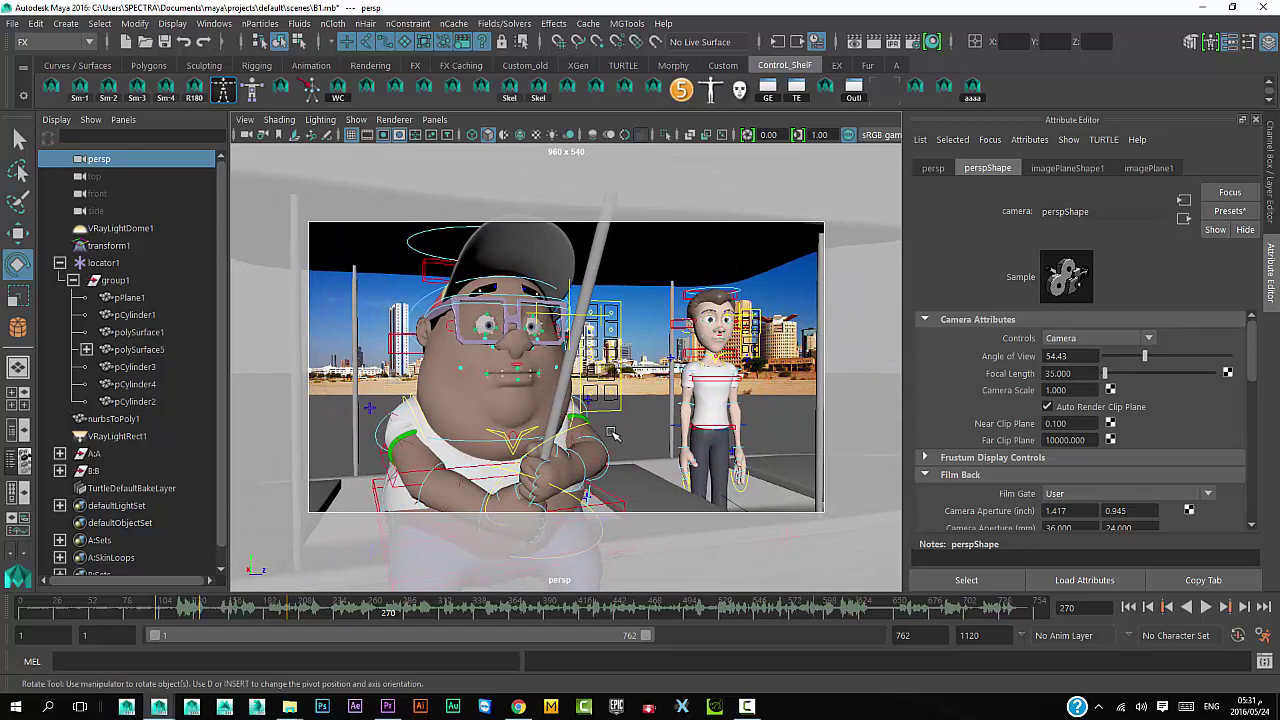
pyautogui.hotkey('alt', 'v')
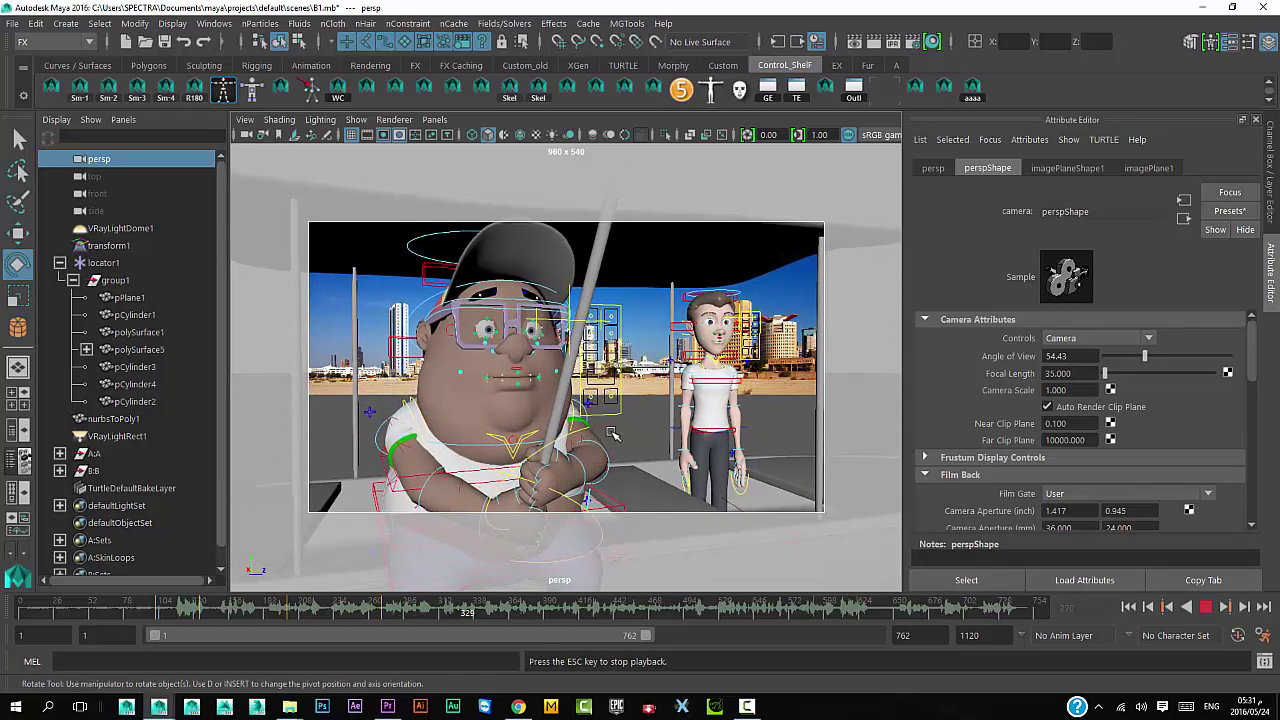
pyautogui.press('Escape')
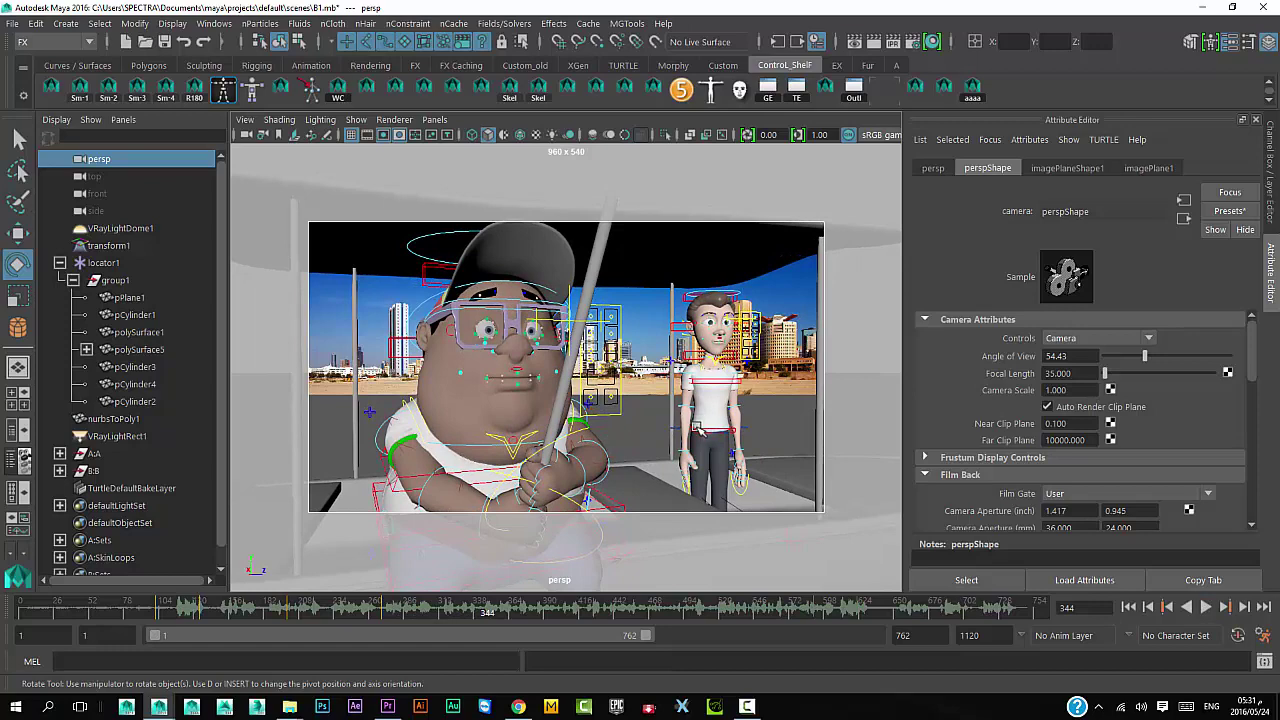
pyautogui.moveTo(698, 428)
pyautogui.keyDown('alt'); pyautogui.mouseDown(button='right')
pyautogui.moveTo(685, 508)
pyautogui.moveTo(680, 418)
pyautogui.mouseUp(button='right'); pyautogui.keyUp('alt')
pyautogui.hotkey('alt', 'v')
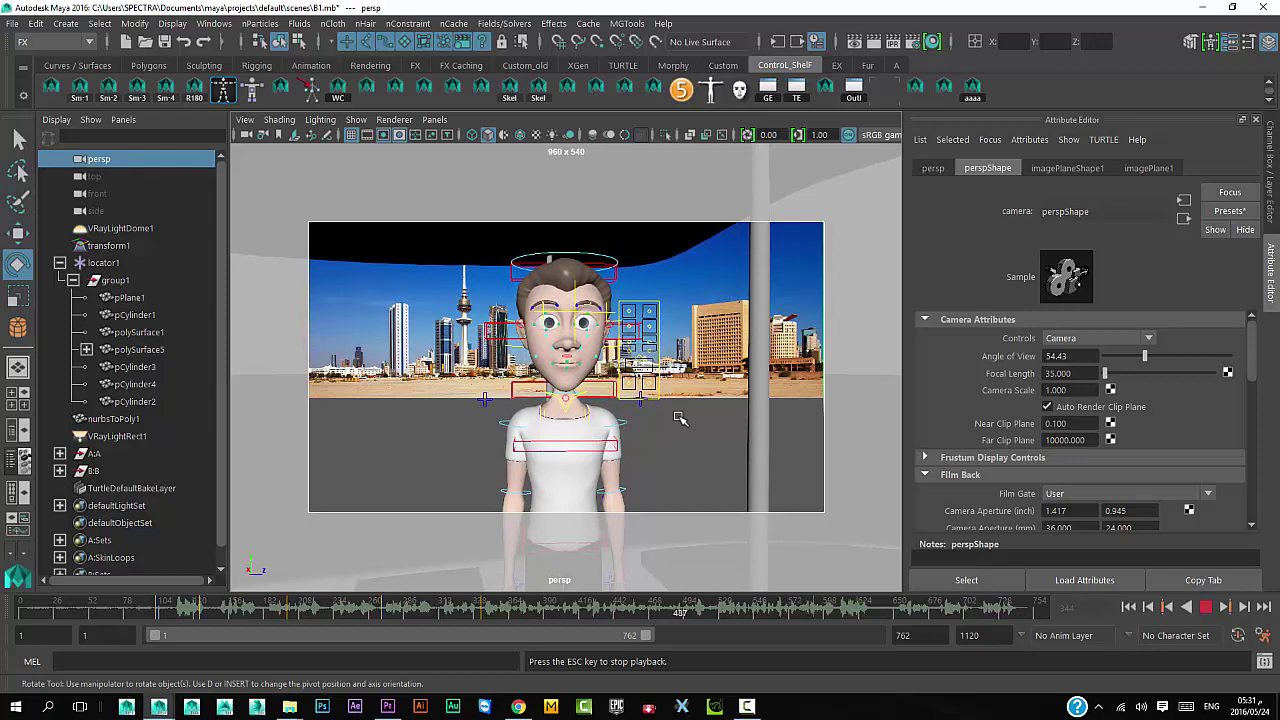
# - Pull the view back so the shelter and both characters are framed, then play a pass
pyautogui.press('Escape')
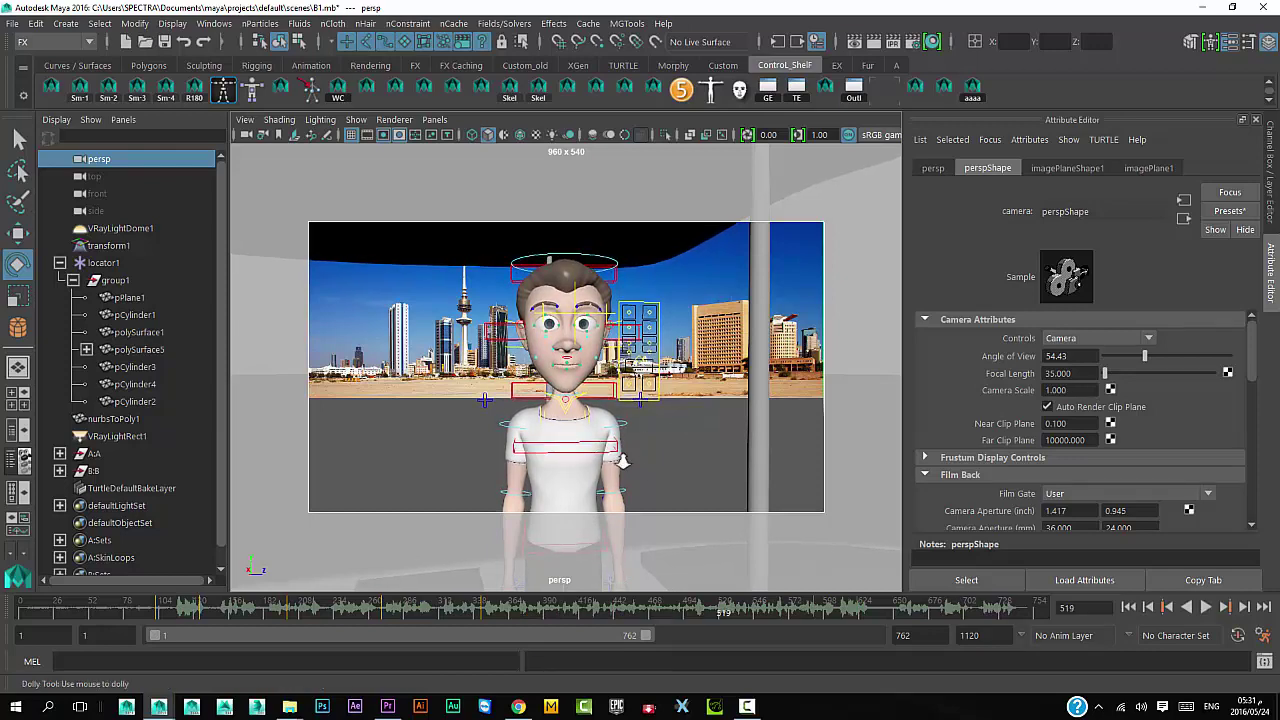
pyautogui.moveTo(680, 420)
pyautogui.keyDown('alt'); pyautogui.mouseDown(button='right')
pyautogui.moveTo(575, 452)
pyautogui.moveTo(600, 440)
pyautogui.mouseUp(button='right'); pyautogui.keyUp('alt')
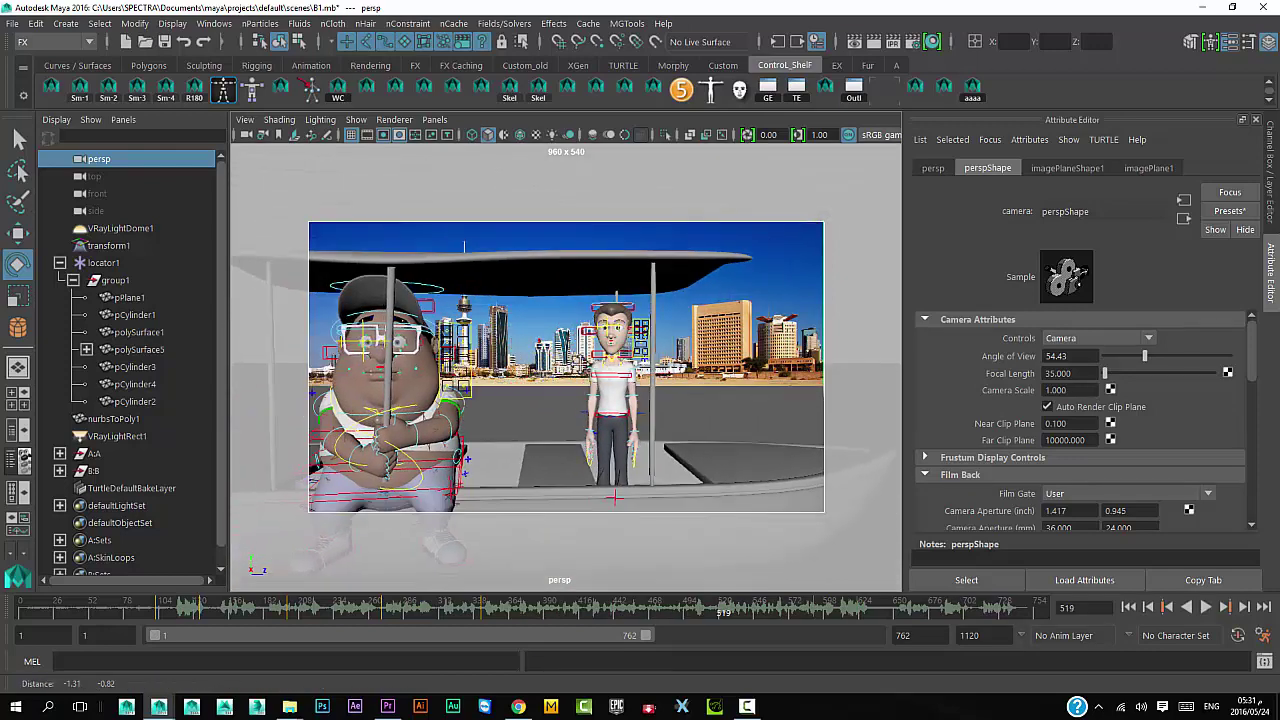
pyautogui.keyDown('alt'); pyautogui.moveTo(600, 440); pyautogui.dragTo(655, 384, button='middle'); pyautogui.keyUp('alt')
pyautogui.keyDown('alt'); pyautogui.moveTo(655, 384); pyautogui.dragTo(654, 399); pyautogui.keyUp('alt')
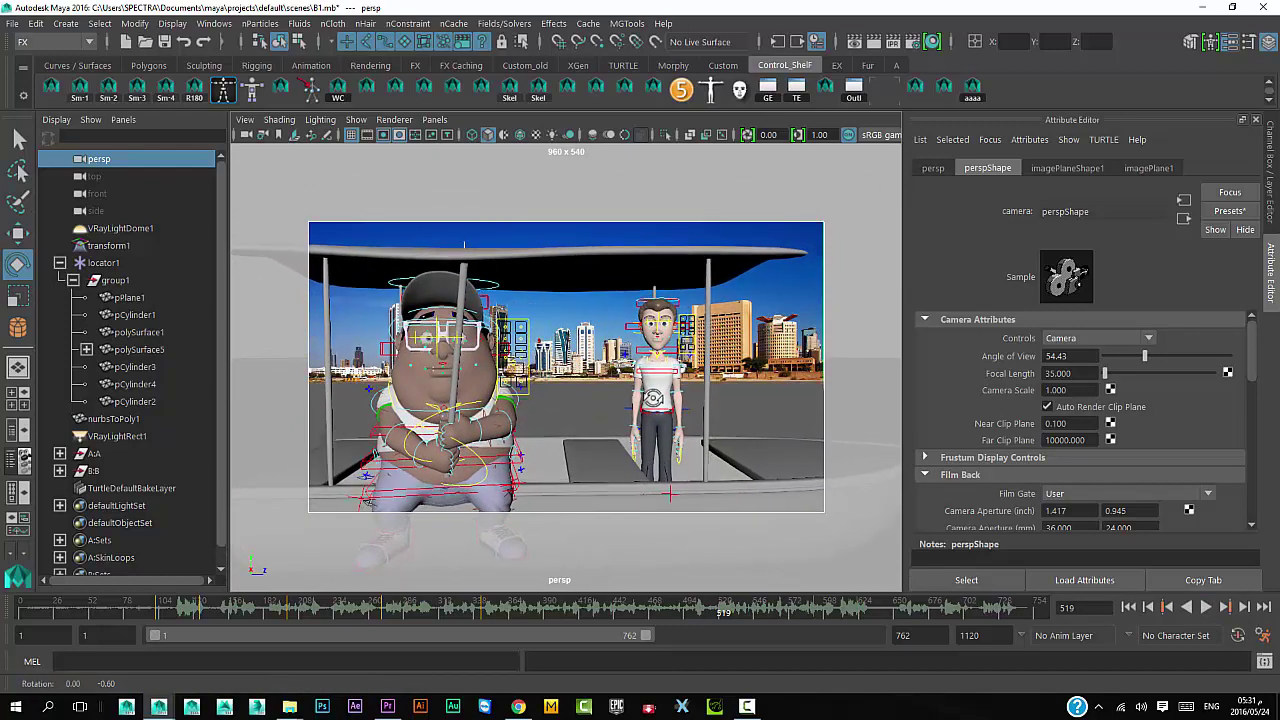
pyautogui.hotkey('alt', 'v')
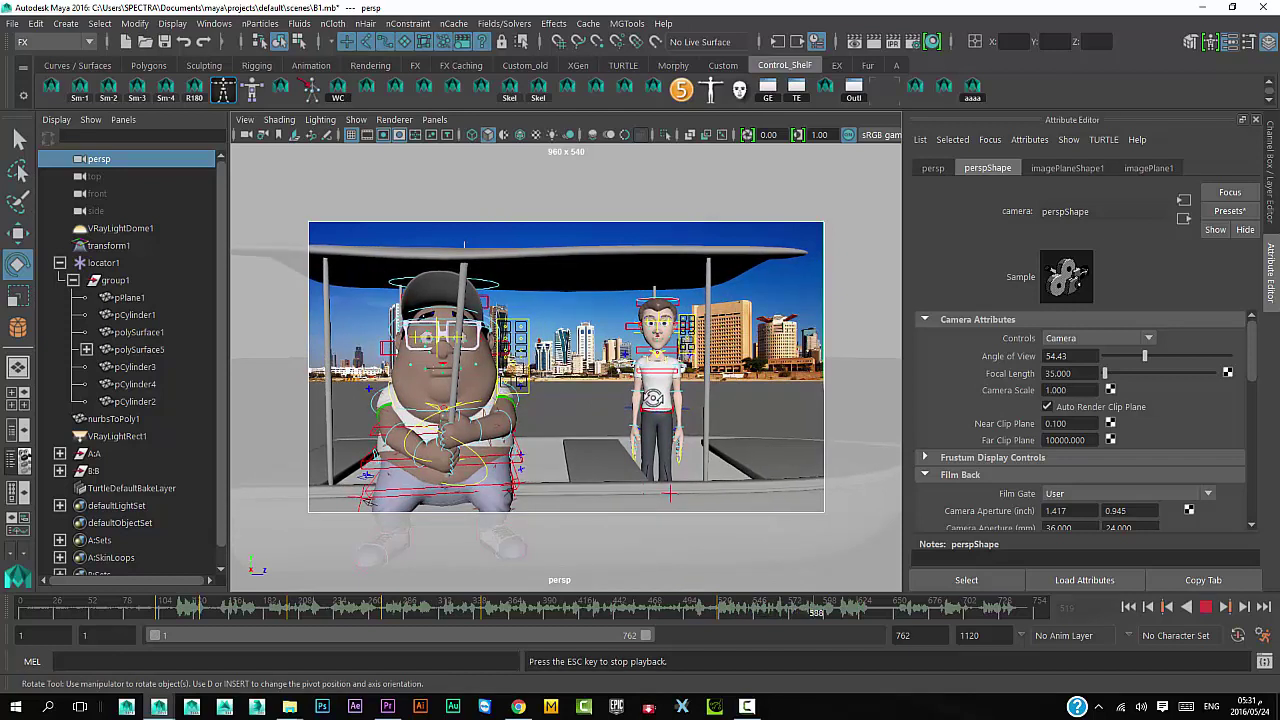
pyautogui.press('Escape')
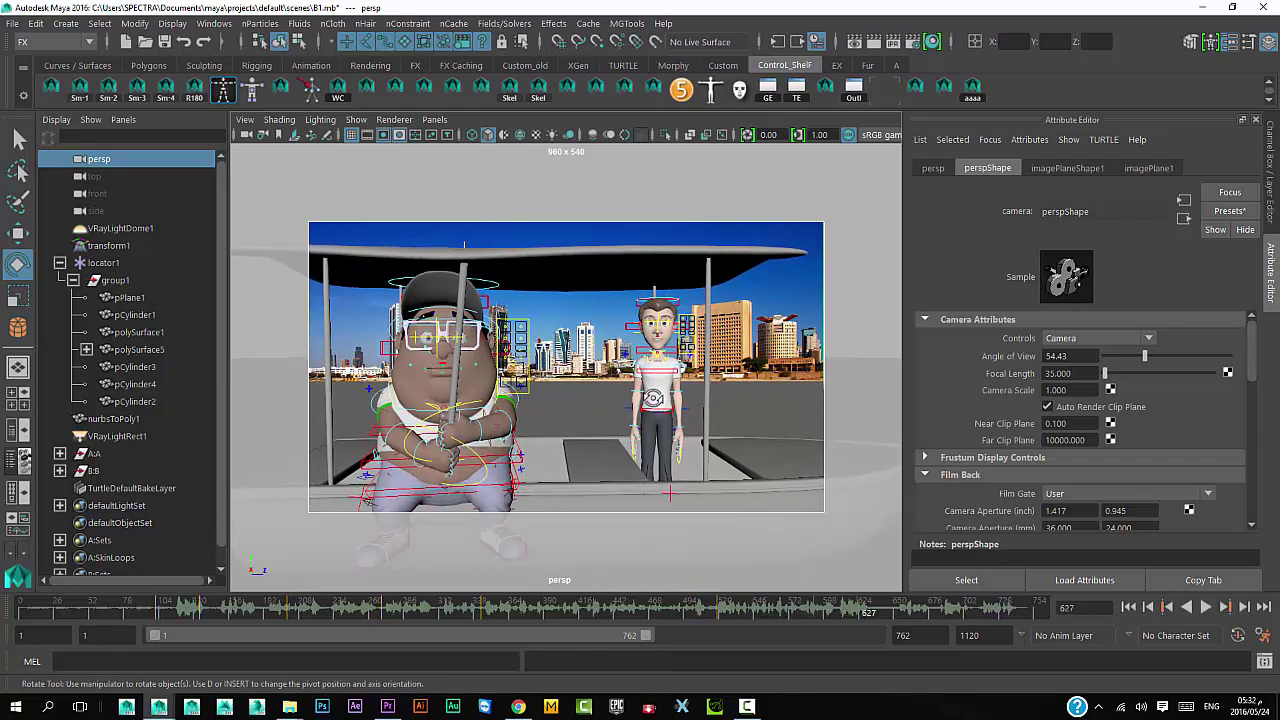
# - Jump to frame 608, move closer to the characters, and play another short pass
pyautogui.click(840, 612)
pyautogui.keyDown('alt'); pyautogui.moveTo(464, 378); pyautogui.dragTo(636, 400, button='right'); pyautogui.keyUp('alt')
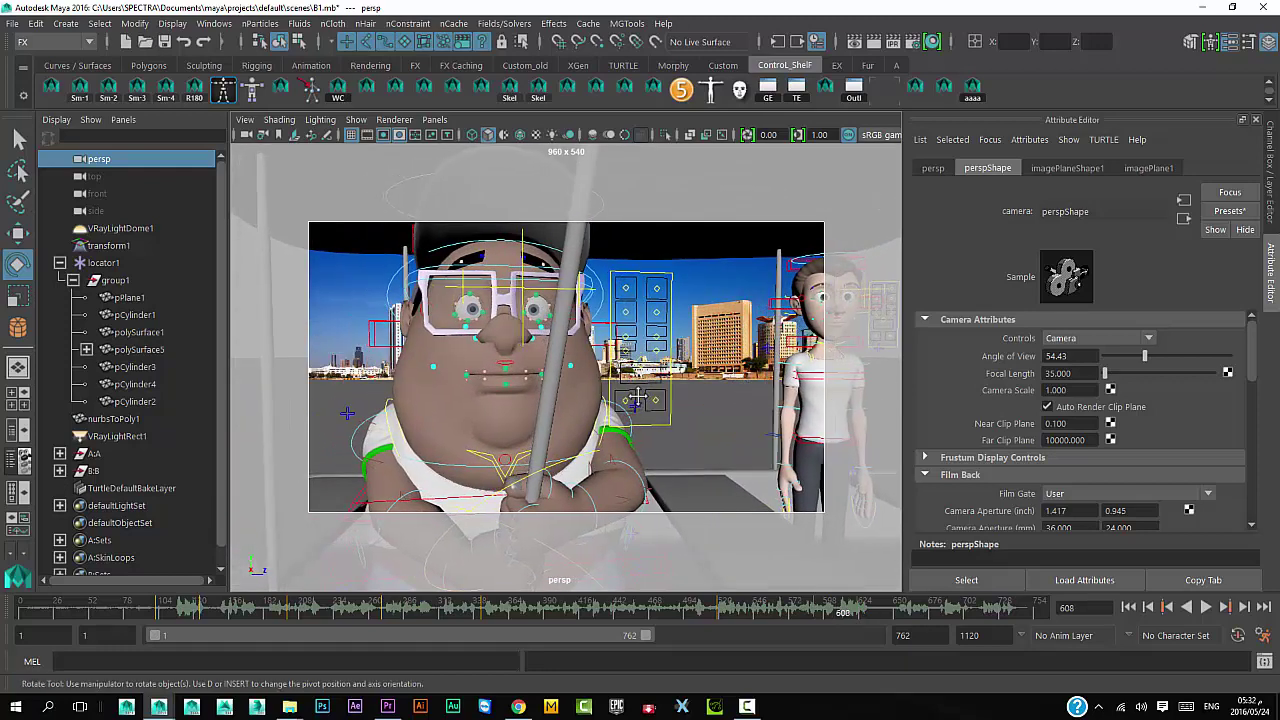
pyautogui.hotkey('alt', 'v')
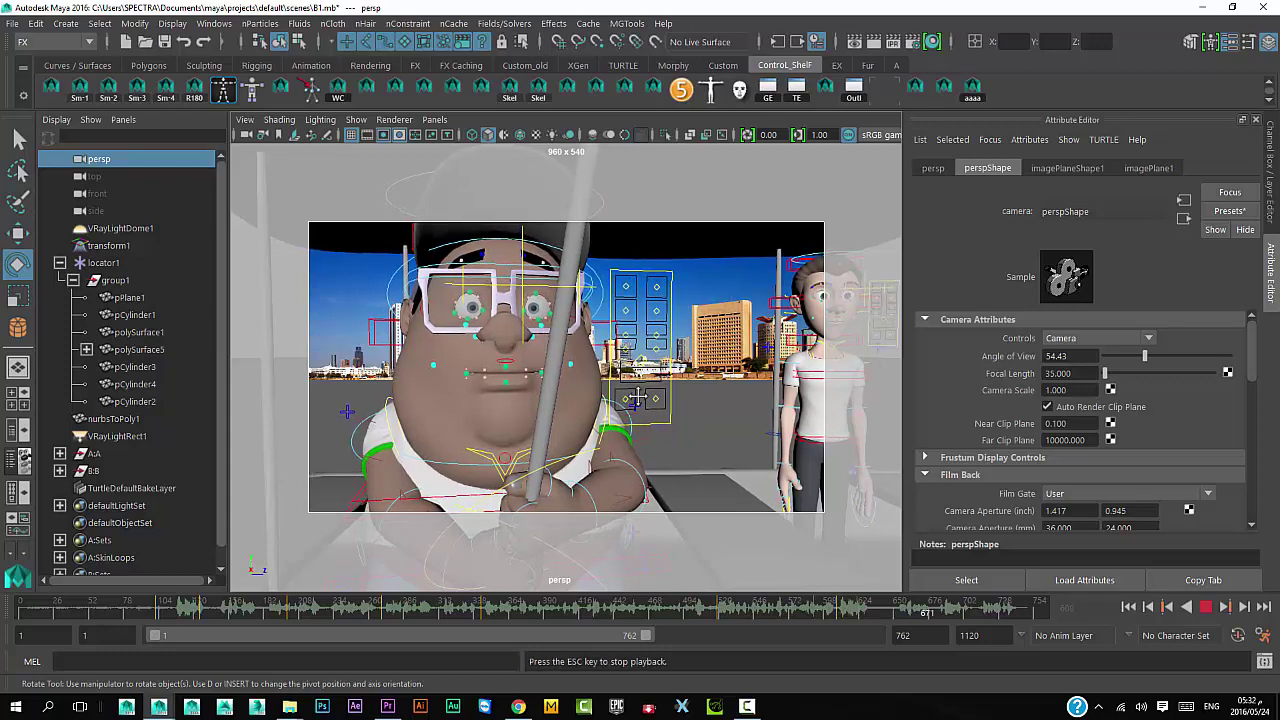
pyautogui.press('Escape')
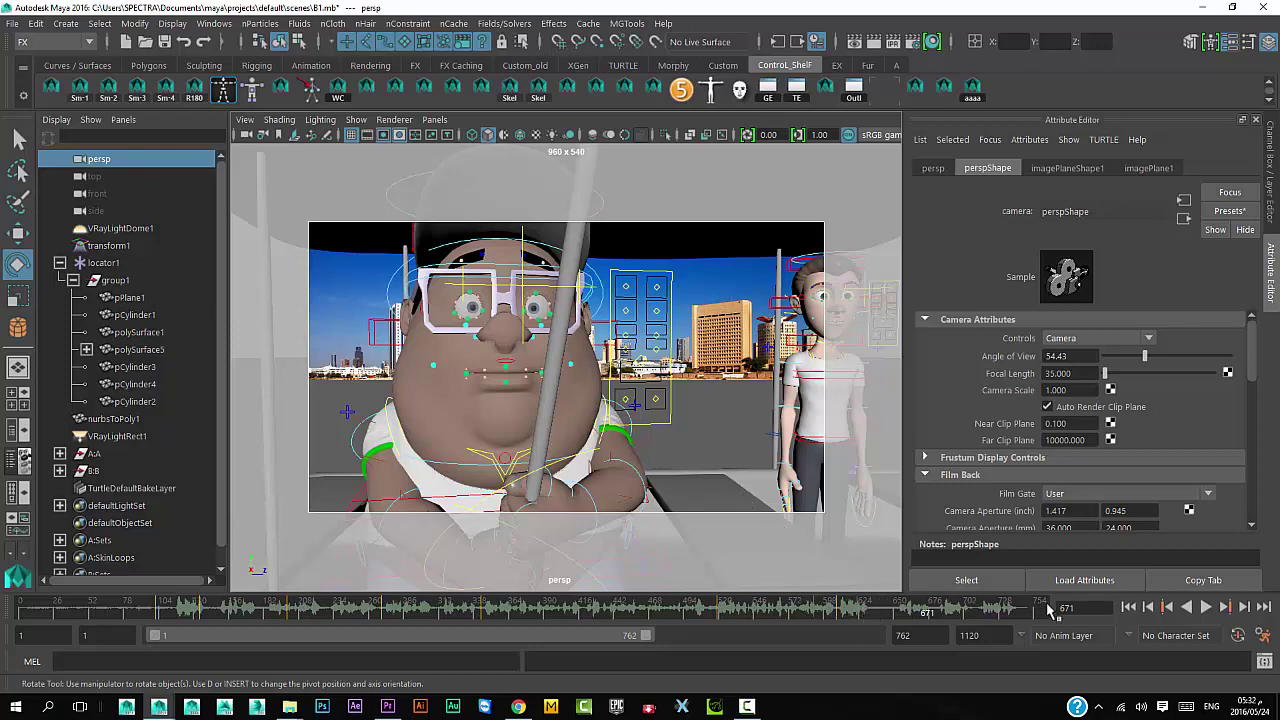
# - Play the animation from the beginning, stop it, and step back to the previous key
pyautogui.click(1205, 607)
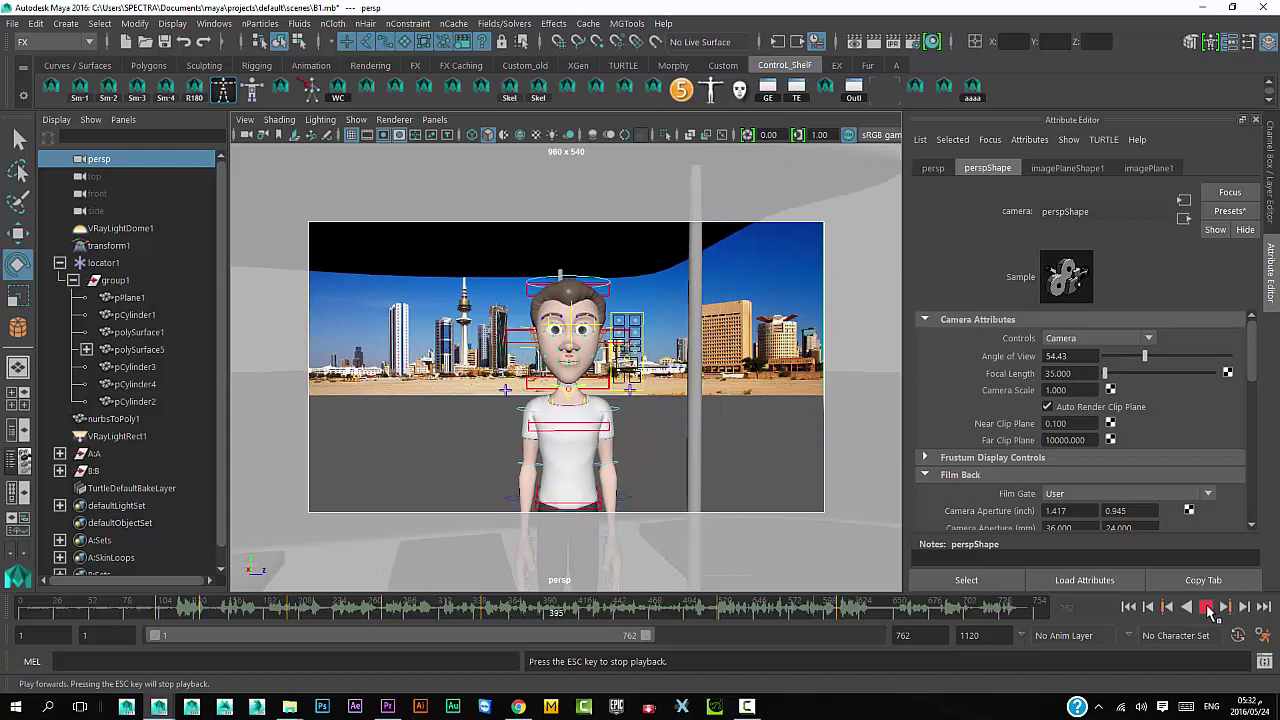
pyautogui.click(1207, 608)
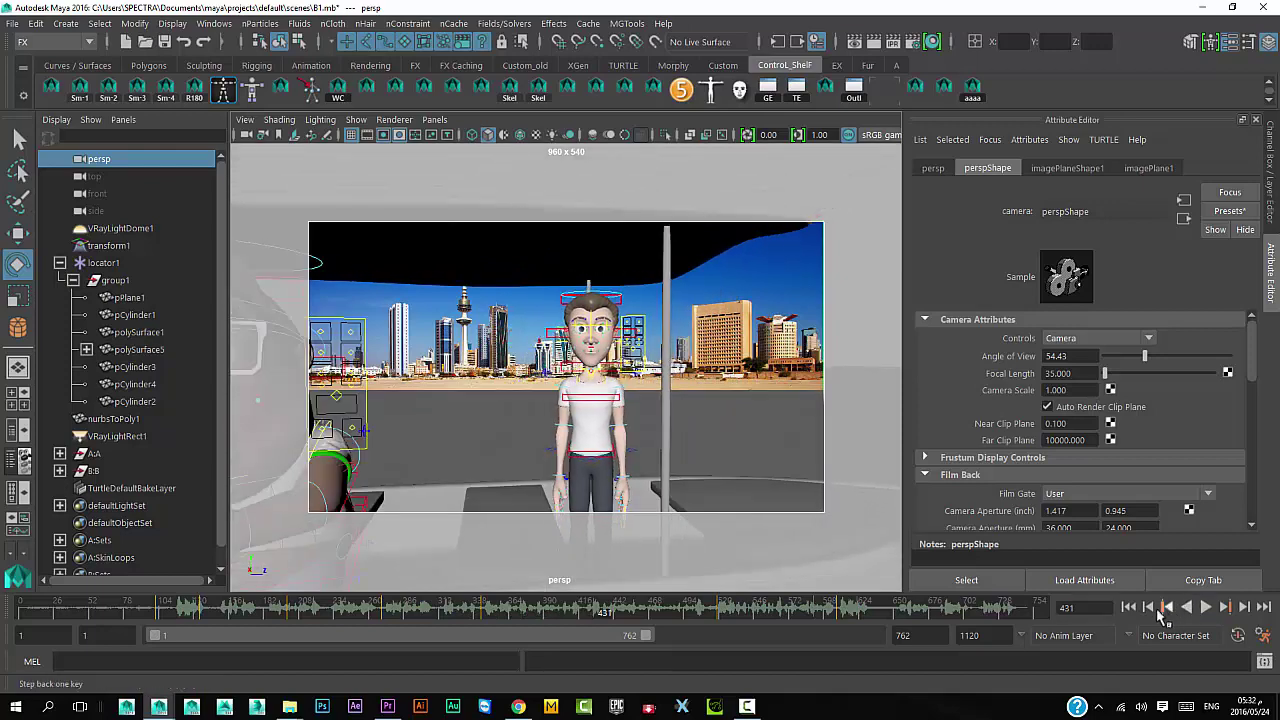
pyautogui.click(1129, 608)
# - Set all keys in the full time range to stepped tangents and play from the first frame
pyautogui.doubleClick(508, 615)
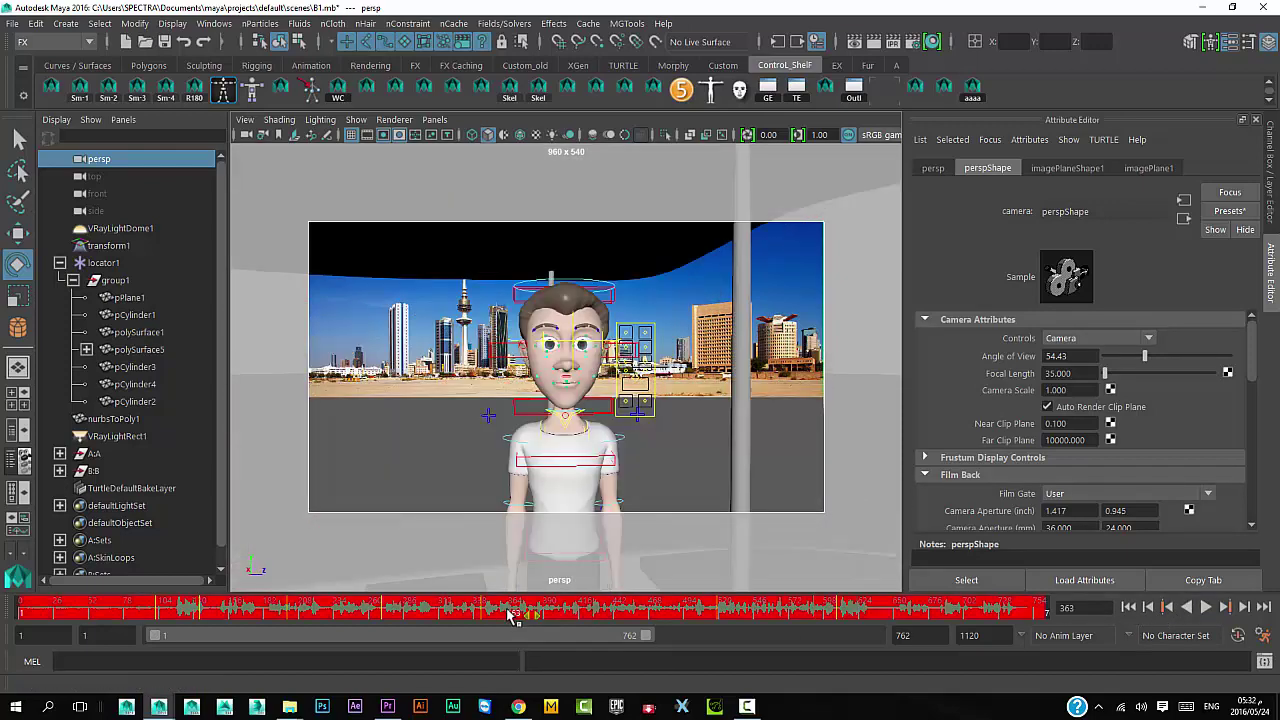
pyautogui.rightClick(510, 613)
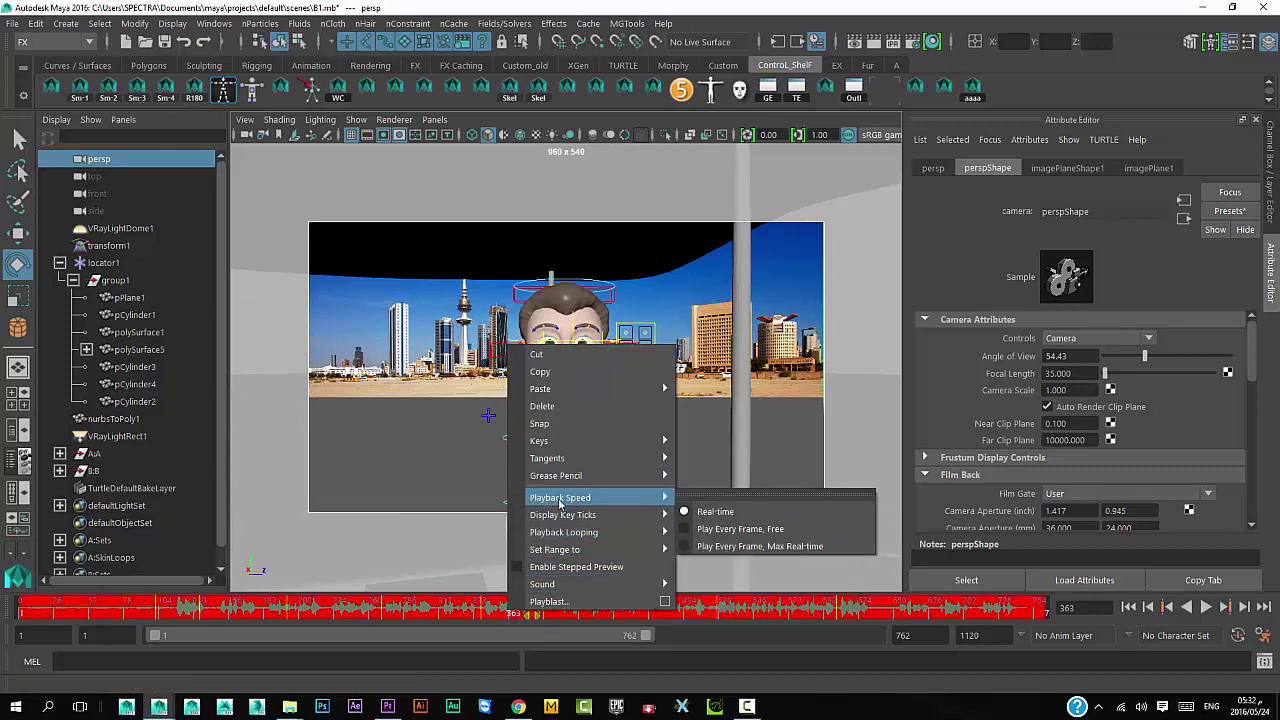
pyautogui.moveTo(547, 458)
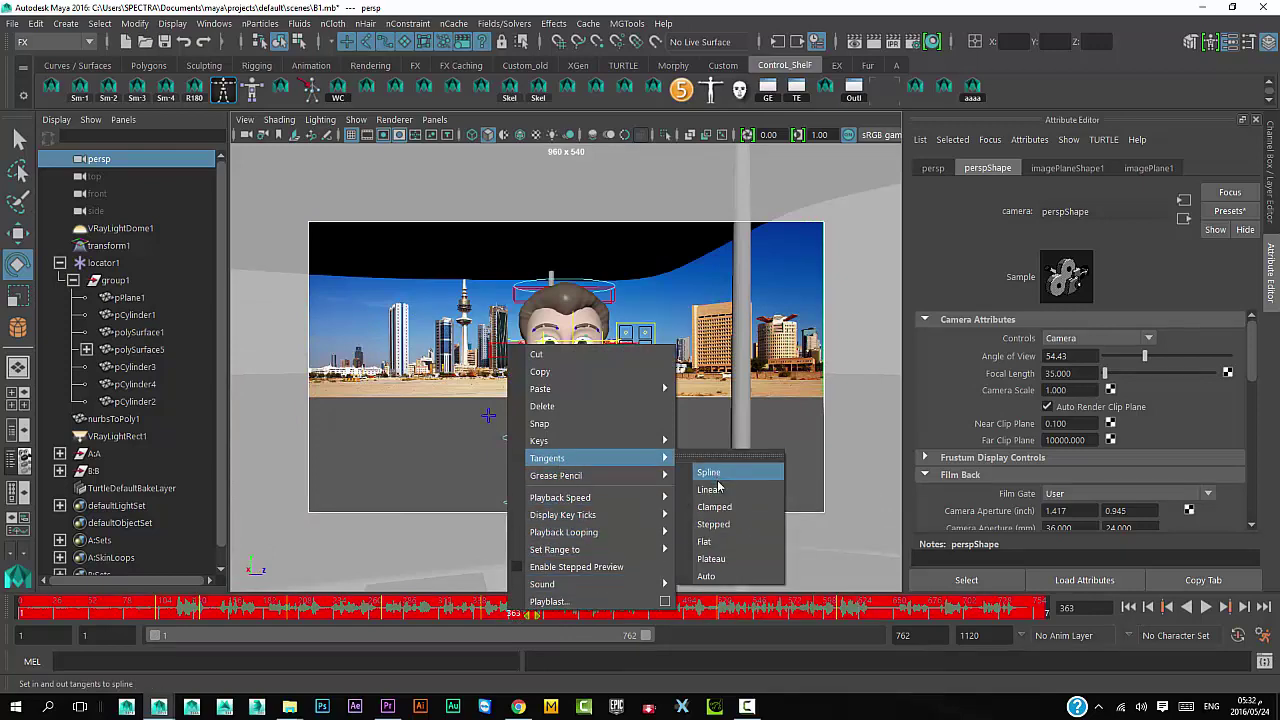
pyautogui.click(733, 525)
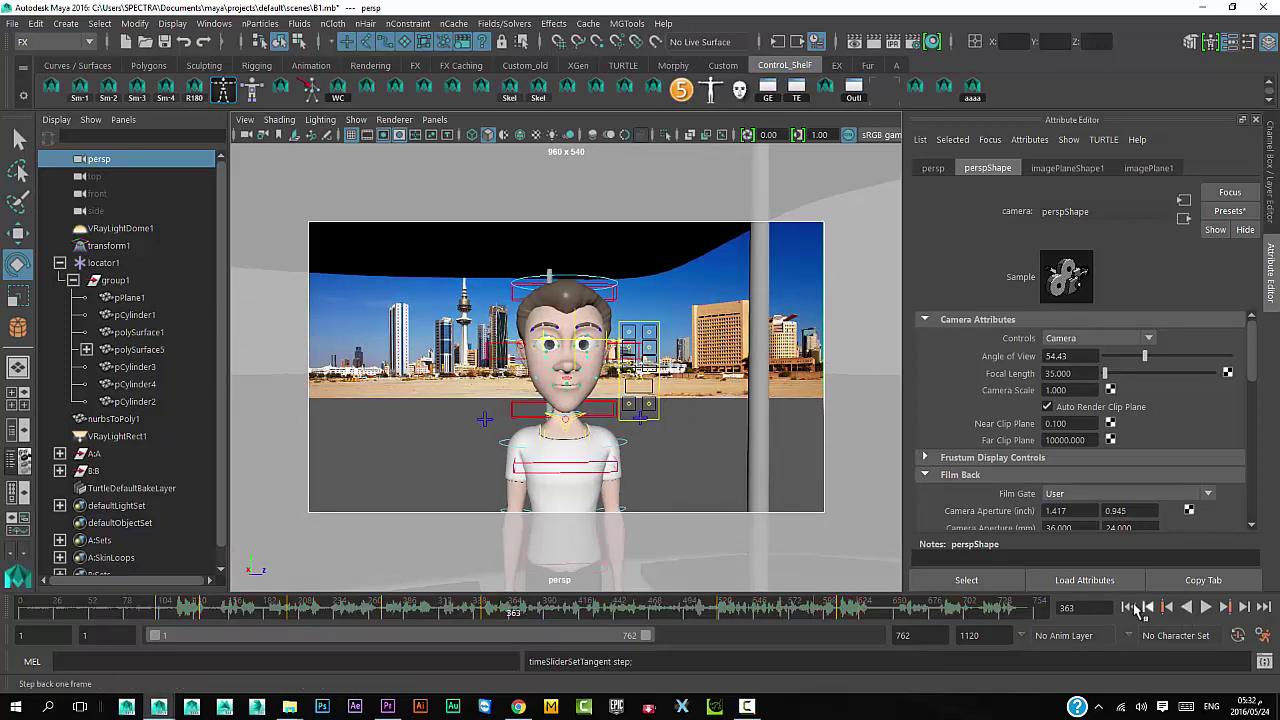
pyautogui.click(1131, 608)
pyautogui.click(1205, 608)
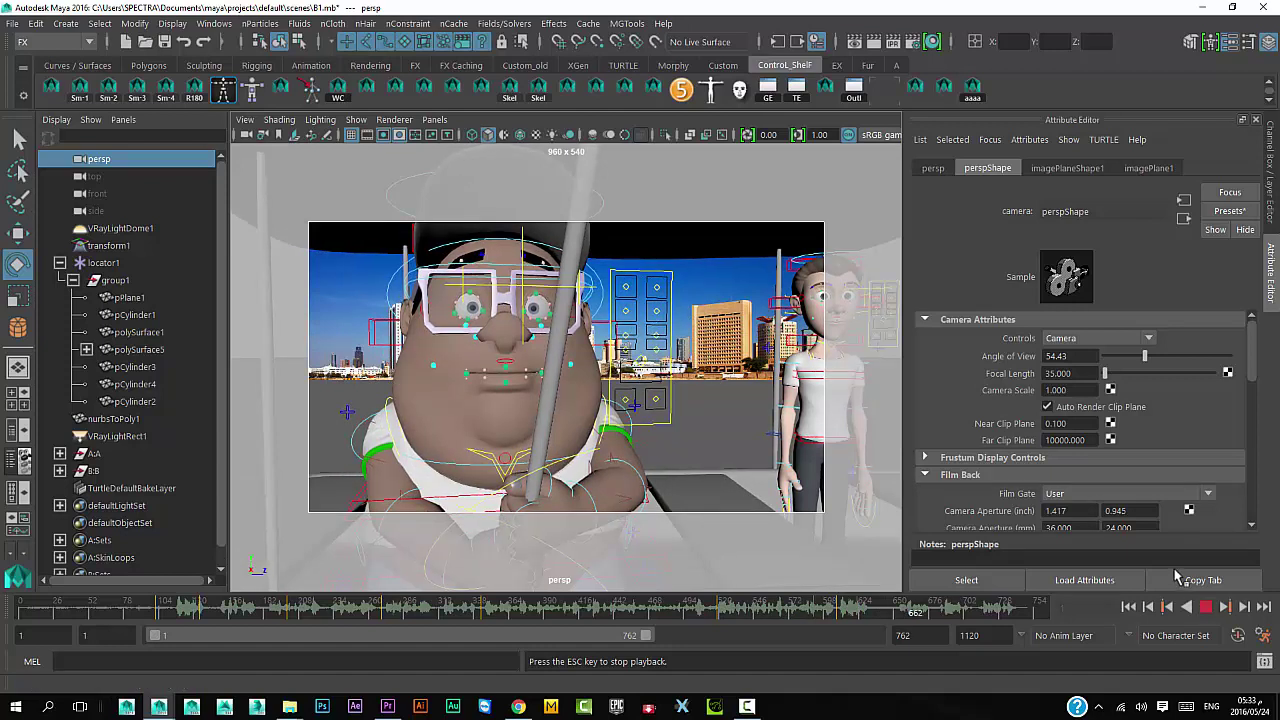
# - Restart playback, scrub back to about frame 45, and view the boat from a higher angle
pyautogui.click(1207, 607)
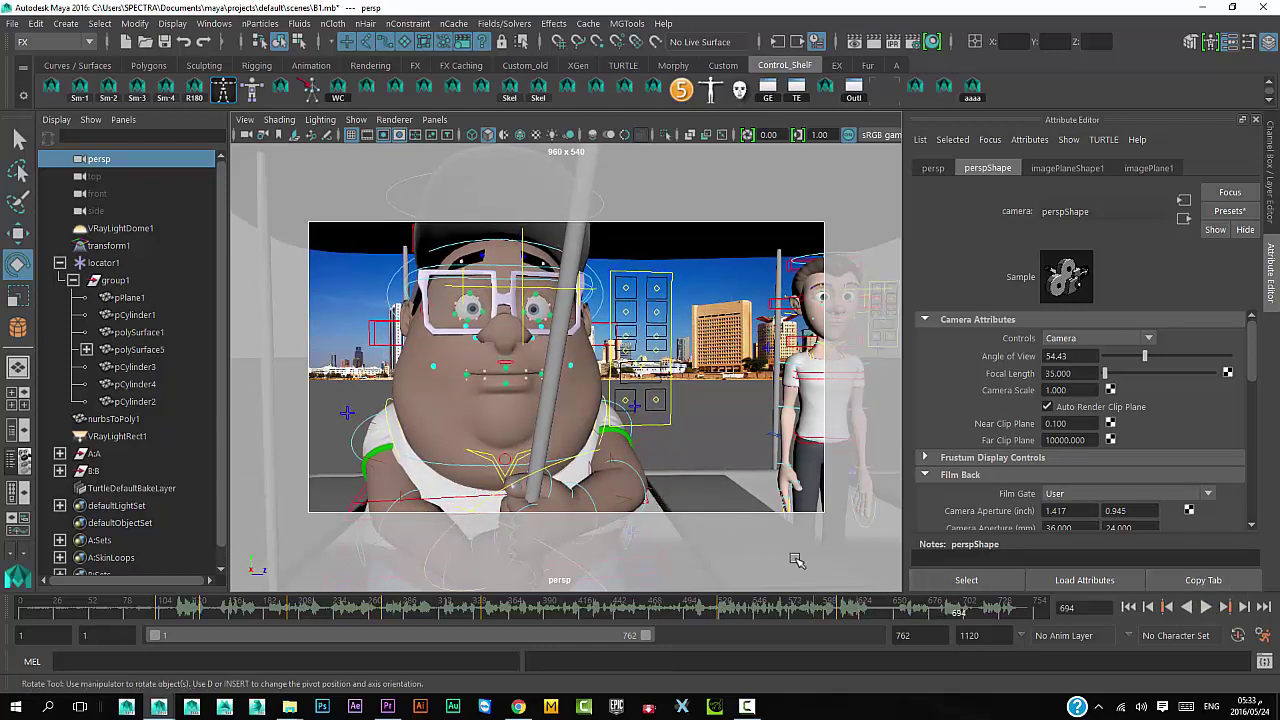
pyautogui.hotkey('alt', 'v')
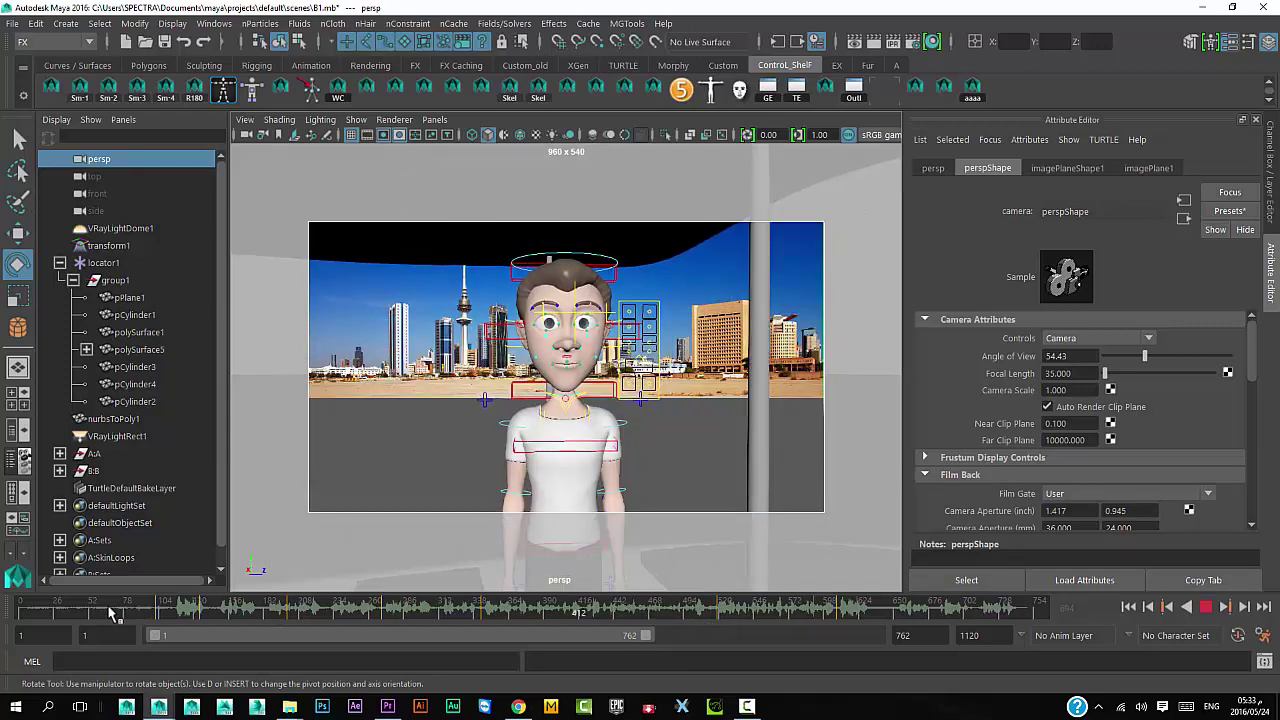
pyautogui.click(32, 612)
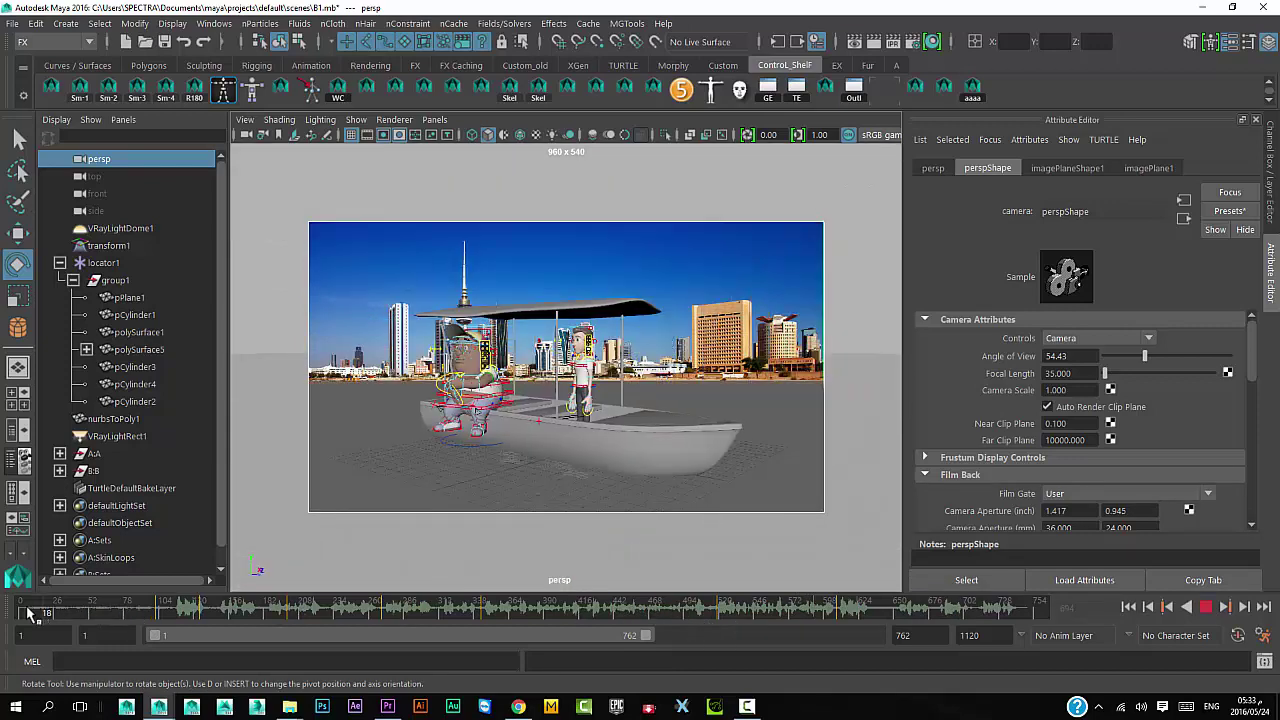
pyautogui.moveTo(35, 615); pyautogui.dragTo(90, 615)
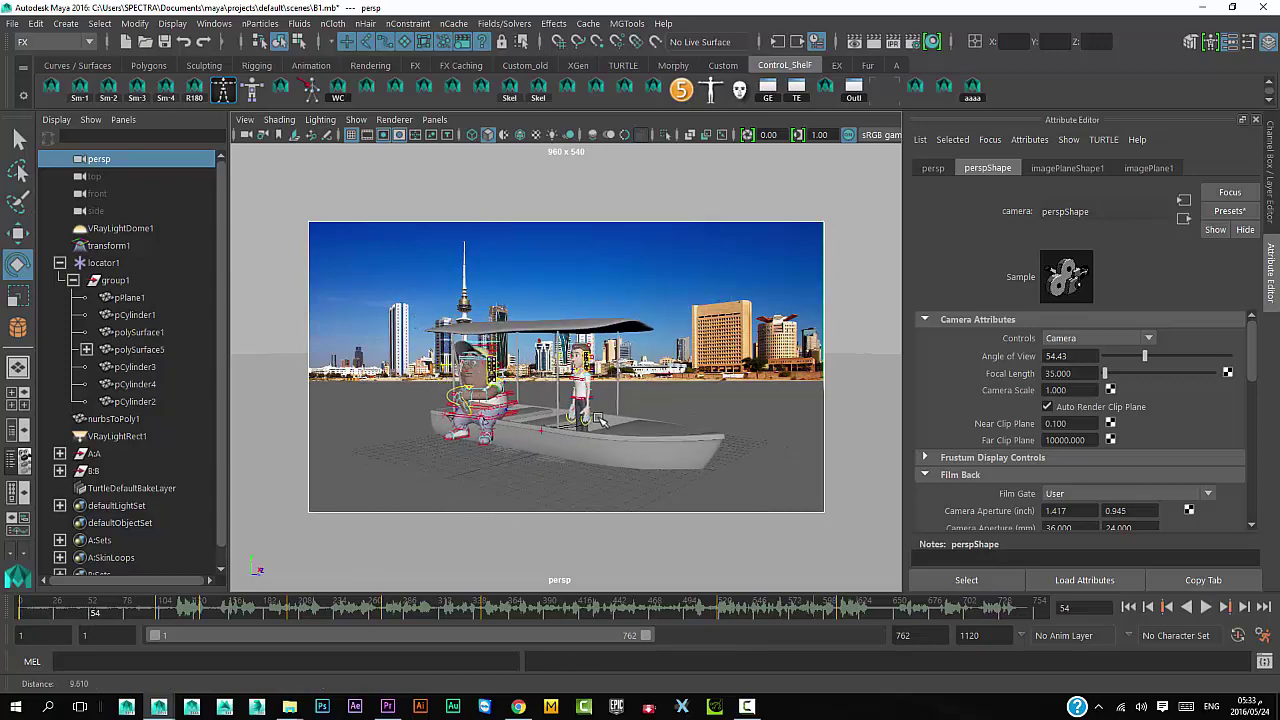
pyautogui.moveTo(600, 514)
pyautogui.keyDown('alt'); pyautogui.mouseDown(button='middle')
pyautogui.moveTo(609, 449)
pyautogui.moveTo(715, 553)
pyautogui.moveTo(646, 349)
pyautogui.moveTo(672, 365)
pyautogui.moveTo(674, 351)
pyautogui.mouseUp(button='middle'); pyautogui.keyUp('alt')
pyautogui.keyDown('alt'); pyautogui.moveTo(674, 351); pyautogui.dragTo(671, 374); pyautogui.keyUp('alt')
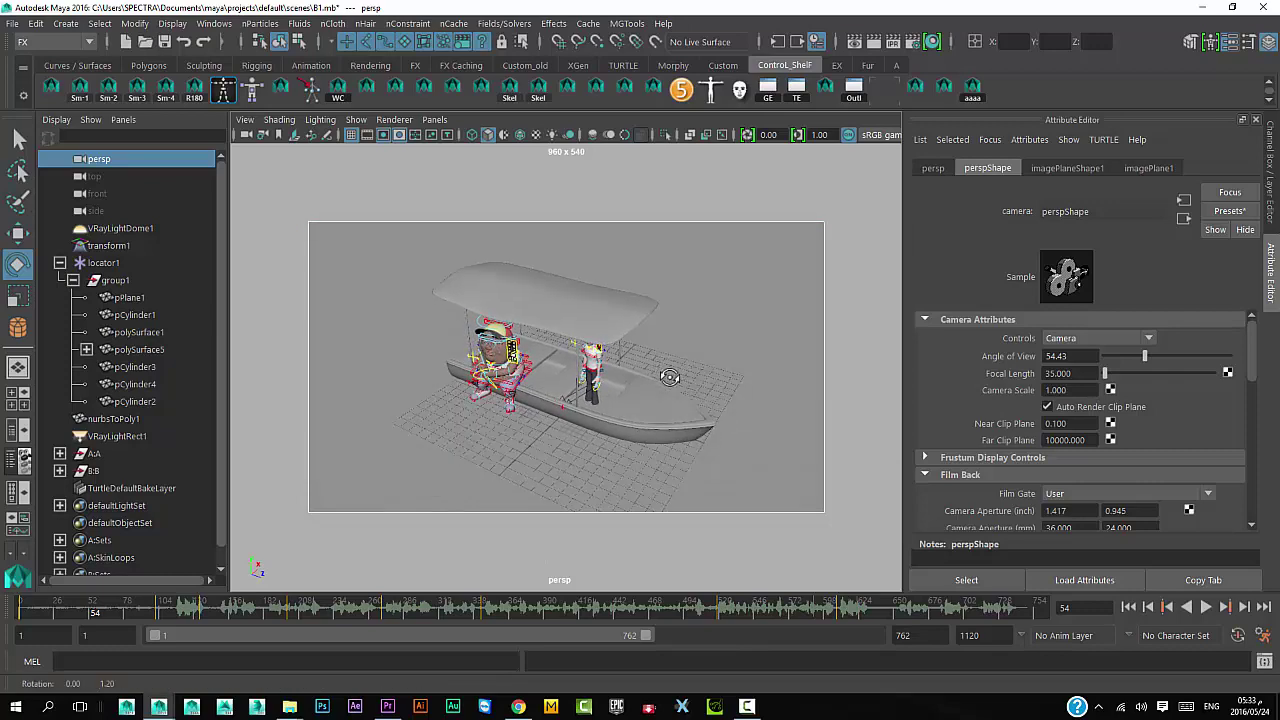
# - Reapply stepped tangents to every key across the full time range and play the animation
pyautogui.doubleClick(80, 614)
pyautogui.rightClick(80, 614)
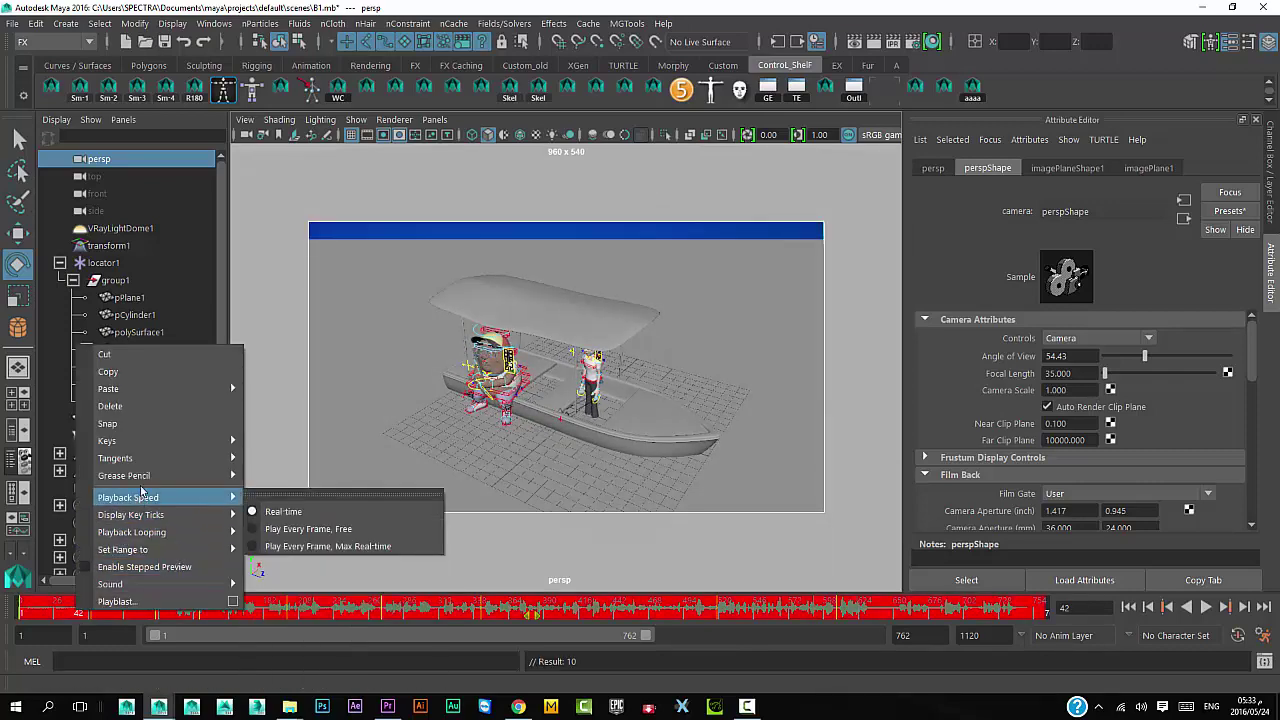
pyautogui.moveTo(150, 458)
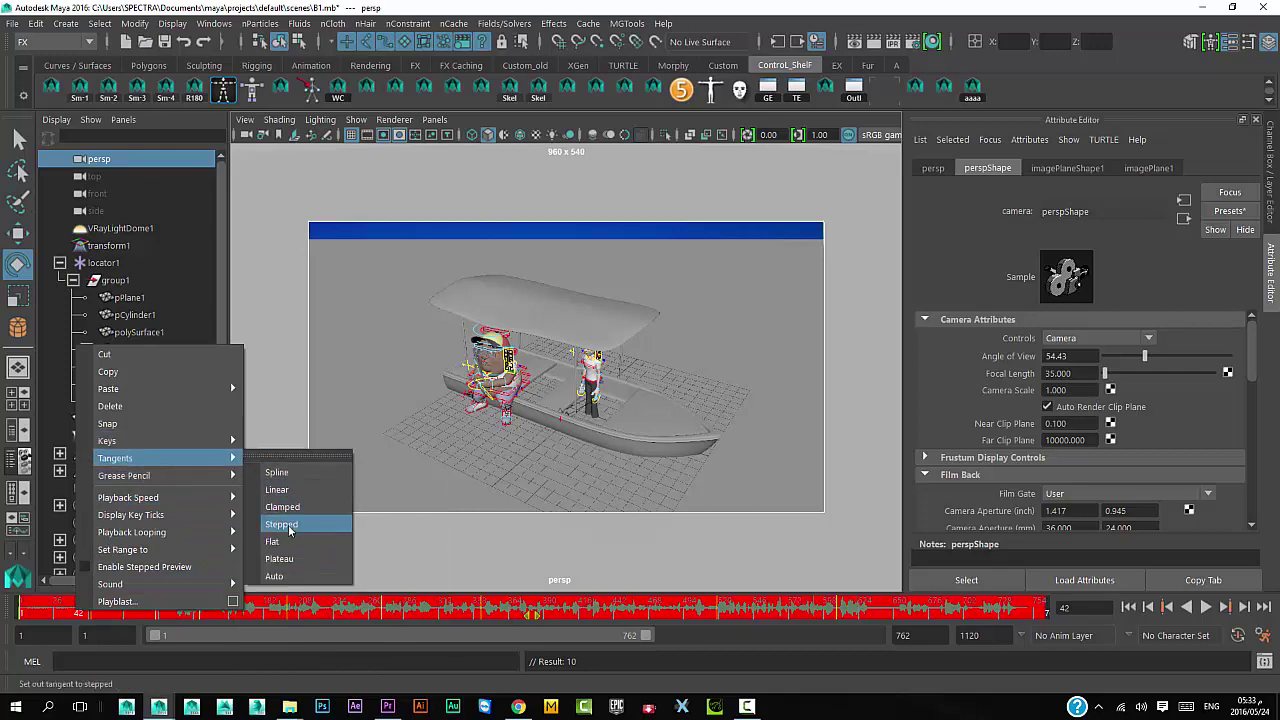
pyautogui.click(300, 526)
pyautogui.hotkey('alt', 'v')
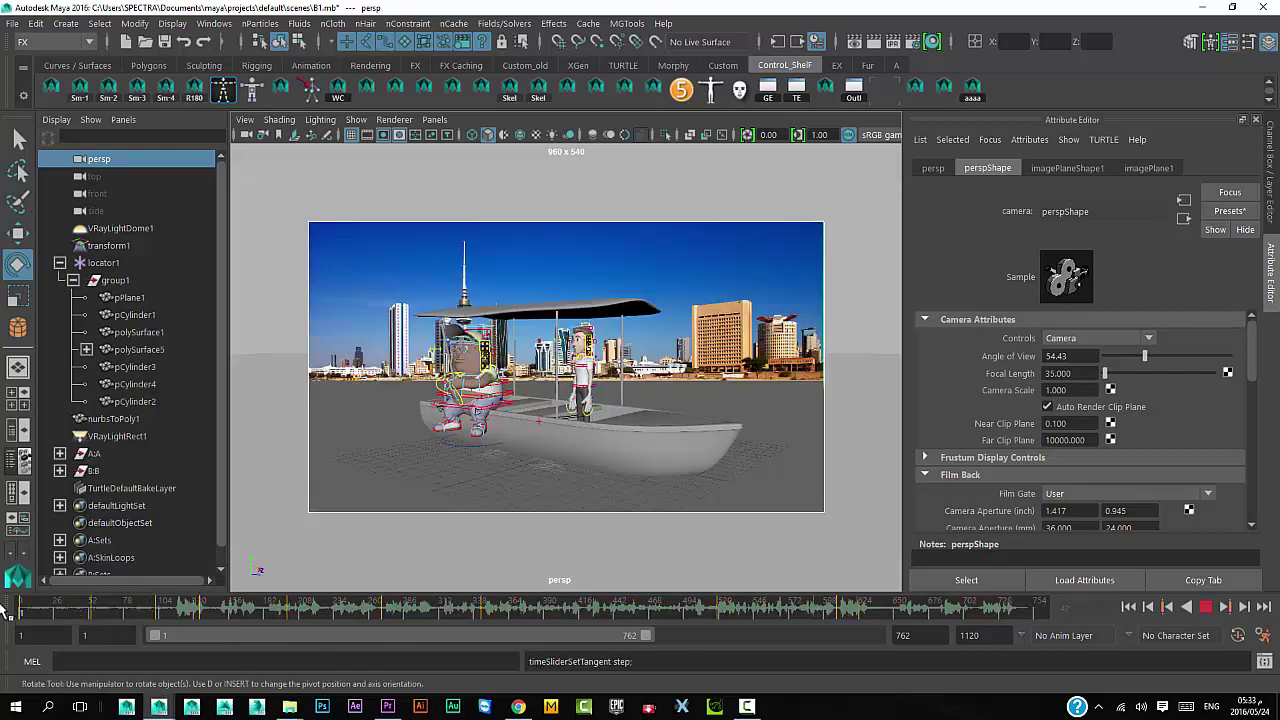
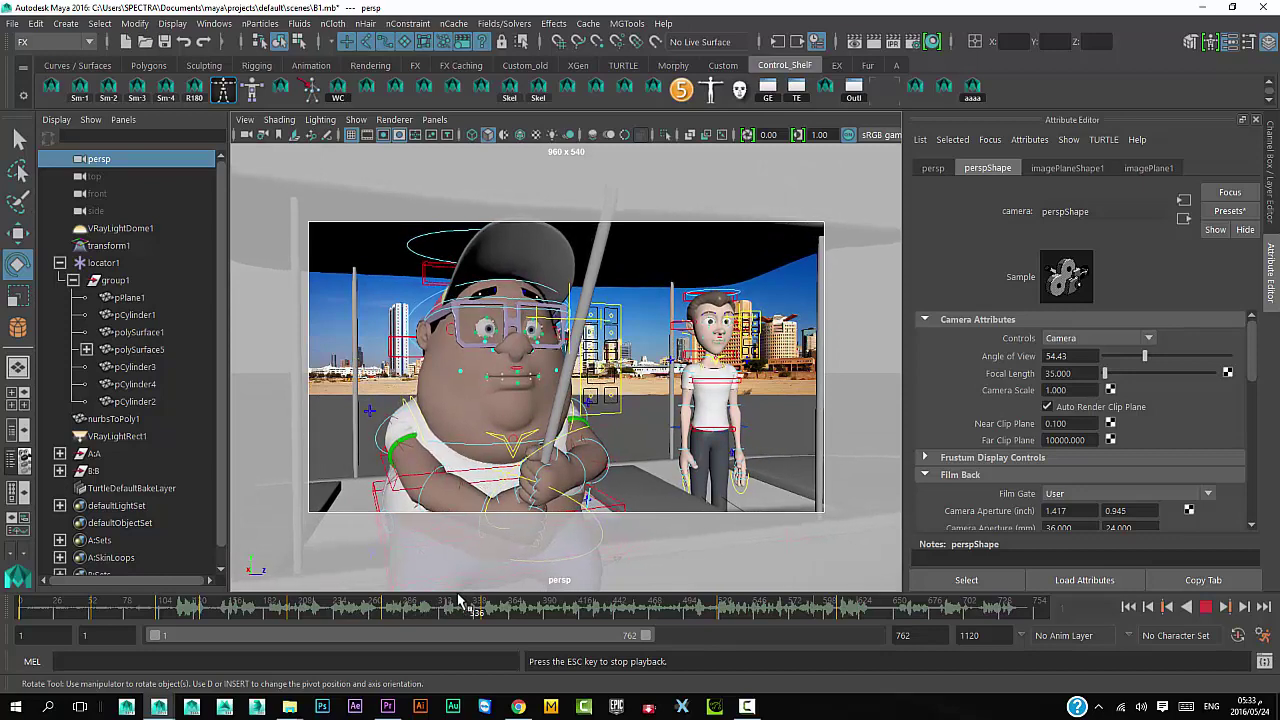
# - Stop playback, frame the boy in the persp view, and move to frame 507
pyautogui.press('Escape')
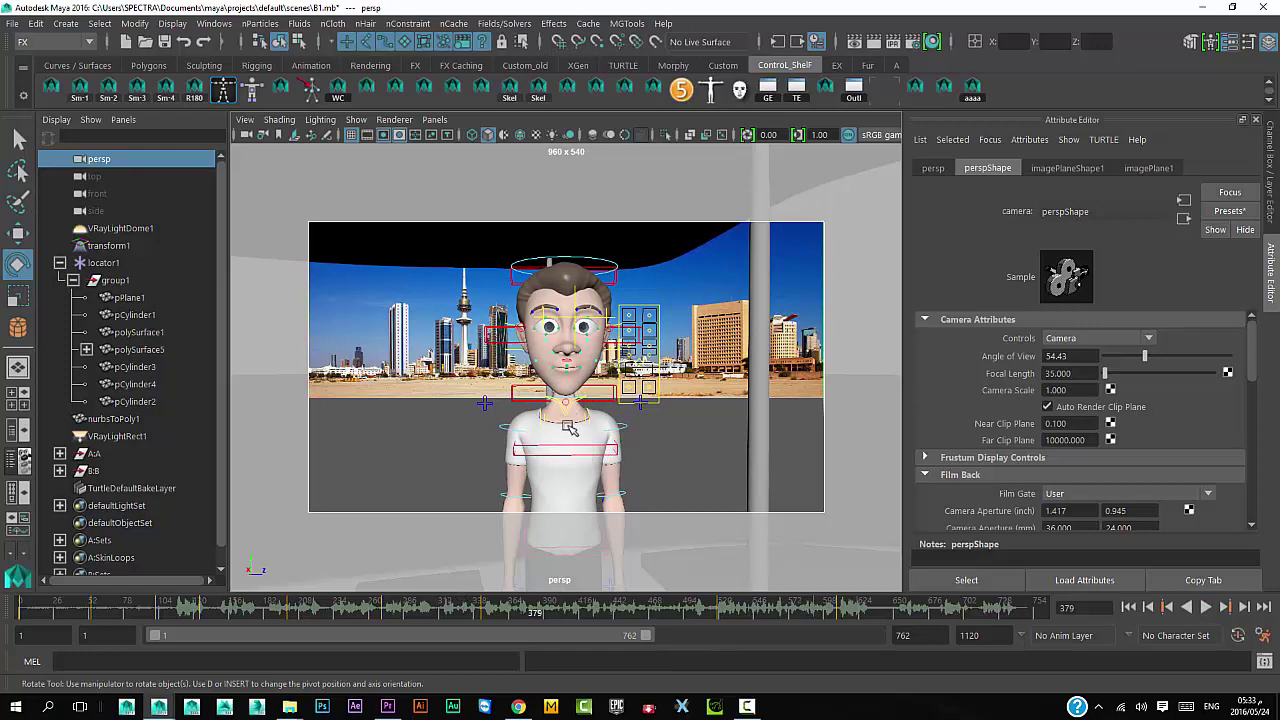
pyautogui.keyDown('alt'); pyautogui.moveTo(575, 468); pyautogui.dragTo(555, 445, button='right'); pyautogui.keyUp('alt')
pyautogui.keyDown('alt'); pyautogui.moveTo(555, 445); pyautogui.dragTo(650, 408); pyautogui.keyUp('alt')
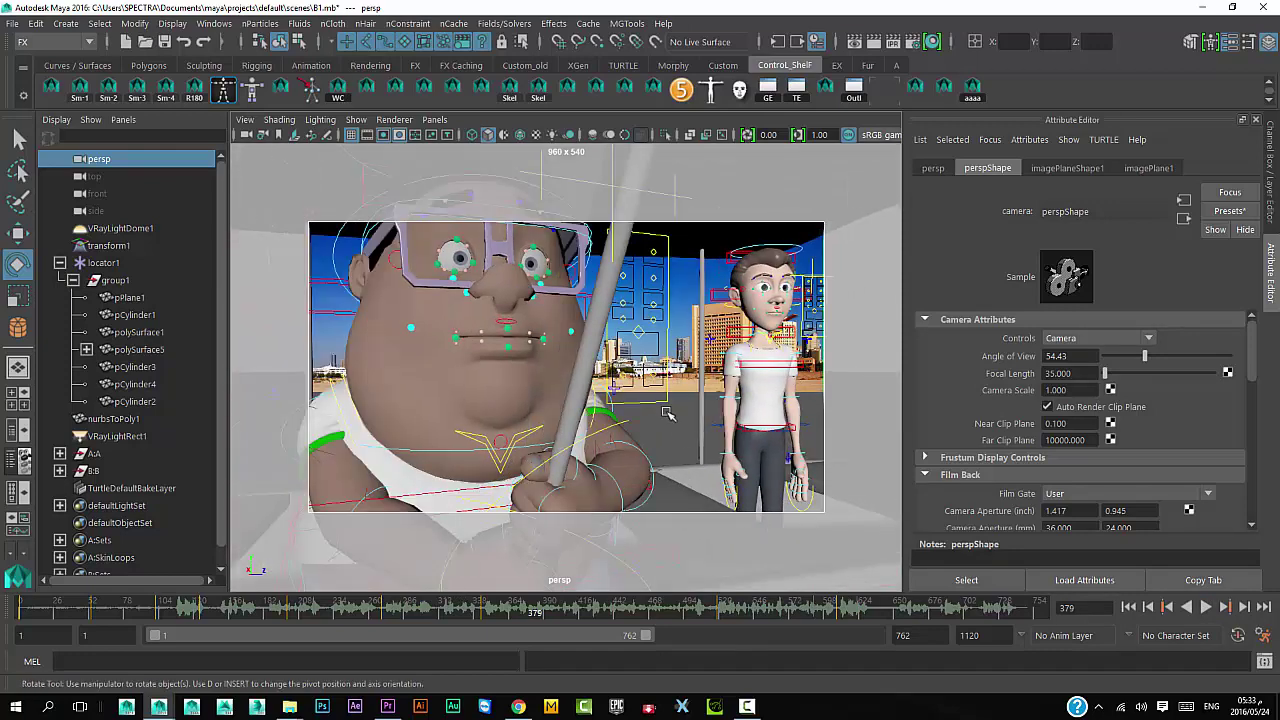
pyautogui.keyDown('alt'); pyautogui.moveTo(650, 408); pyautogui.dragTo(636, 428, button='middle'); pyautogui.keyUp('alt')
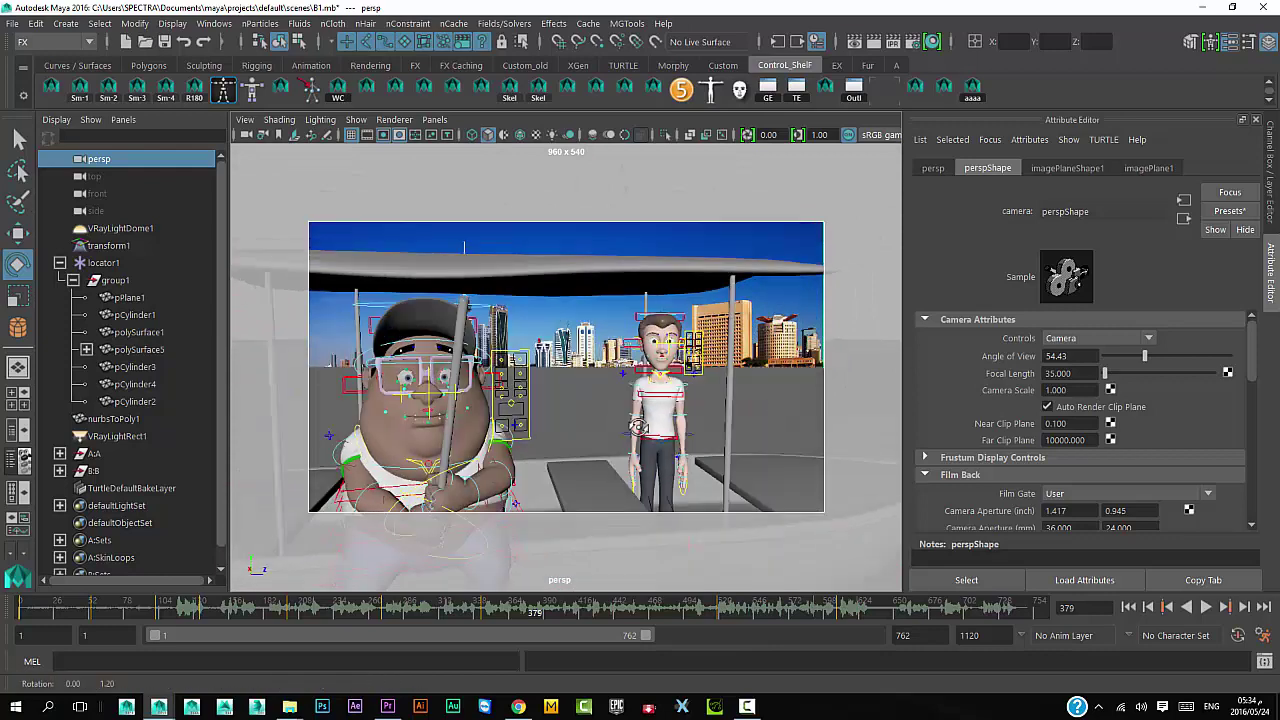
pyautogui.keyDown('alt'); pyautogui.moveTo(636, 428); pyautogui.dragTo(437, 352); pyautogui.keyUp('alt')
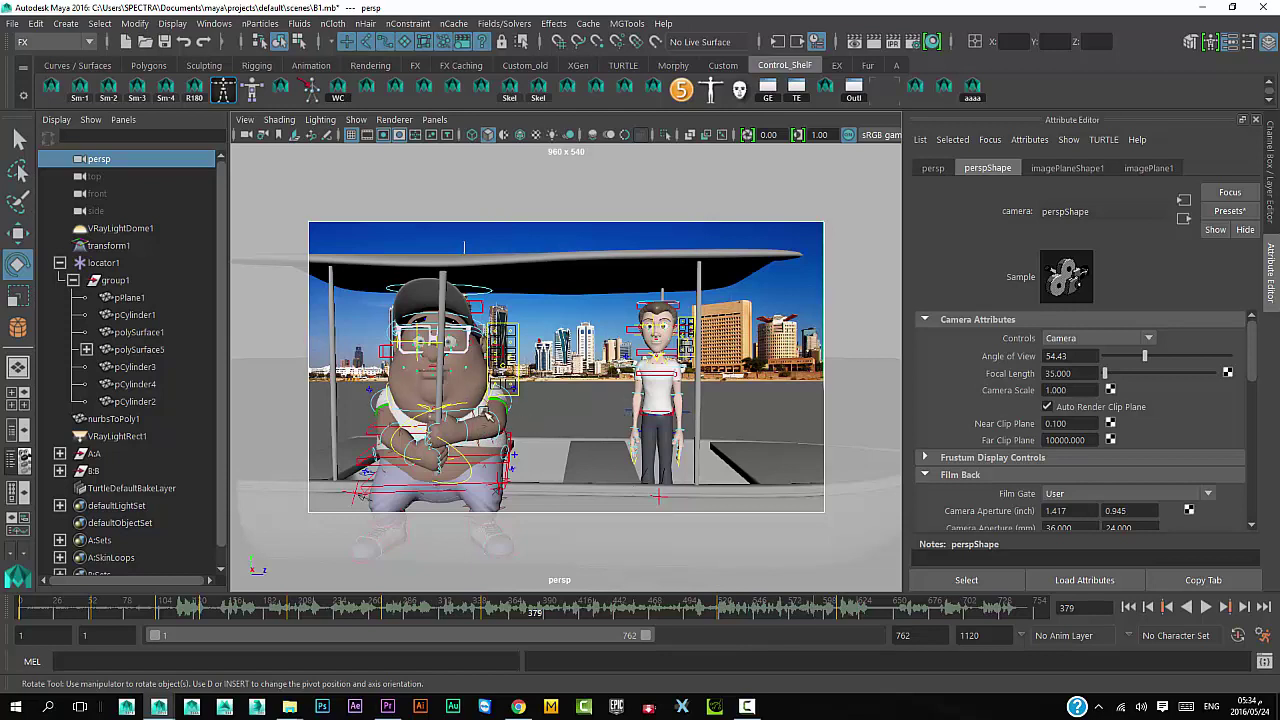
pyautogui.scroll(1, 527, 436)
pyautogui.scroll(1, 530, 436)
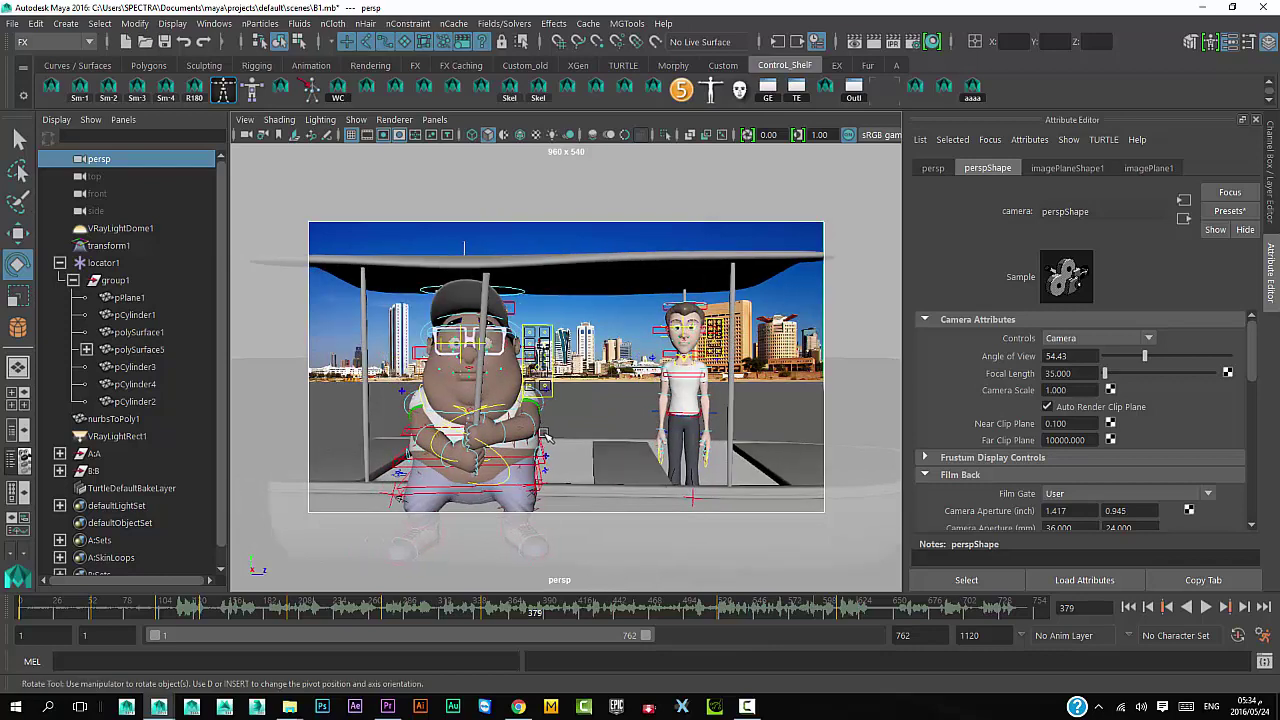
pyautogui.scroll(1, 563, 437)
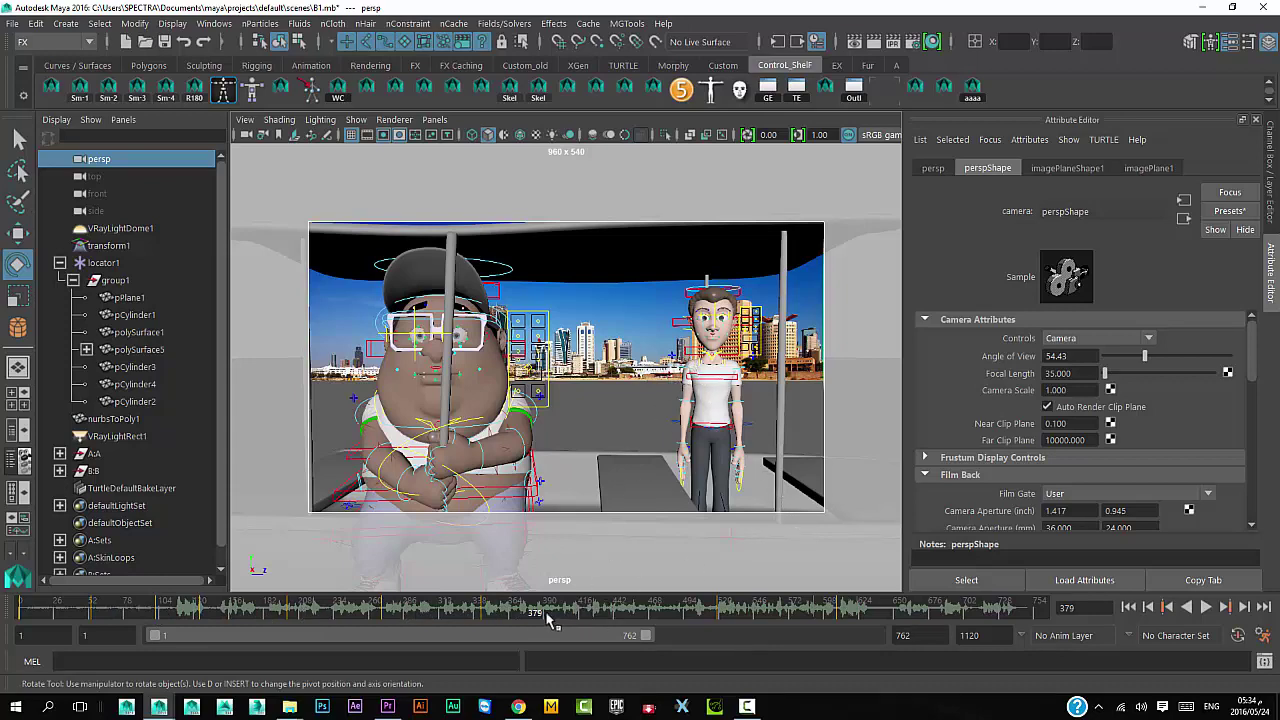
pyautogui.moveTo(530, 615); pyautogui.dragTo(703, 625)
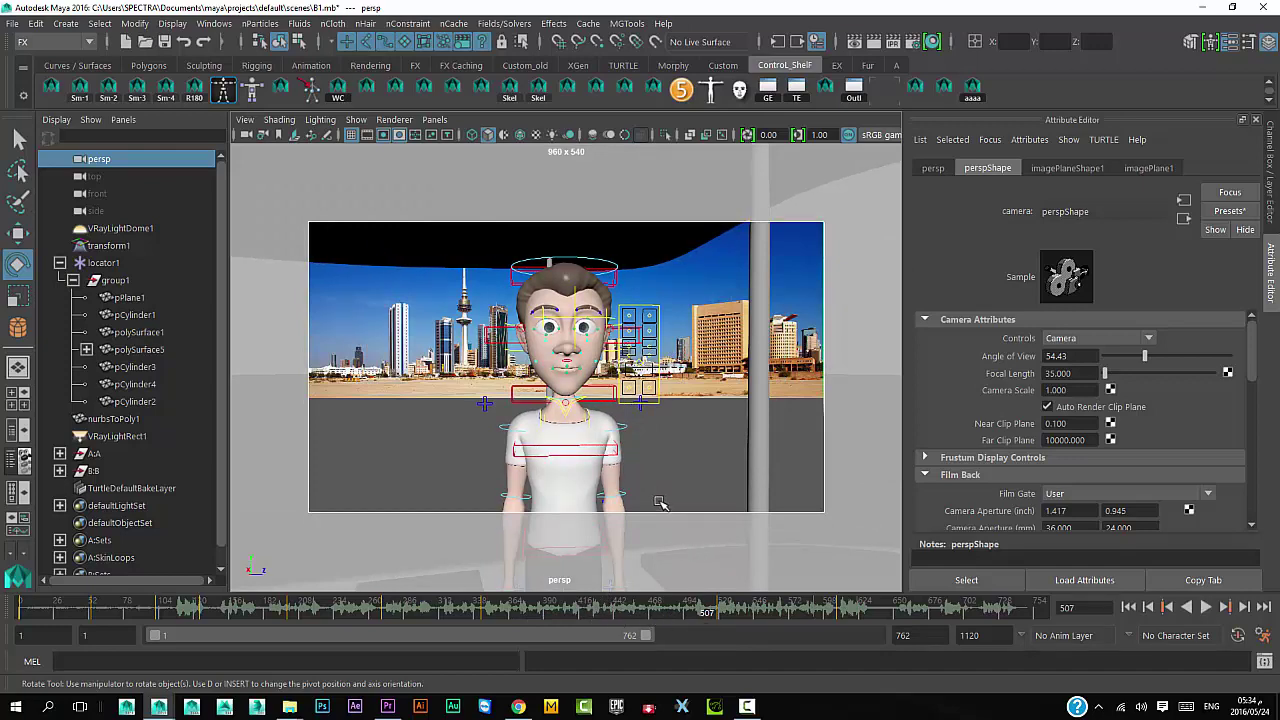
# - Open Render Settings and review the VRay tab's sampler and Global options
pyautogui.click(916, 42)
pyautogui.moveTo(428, 184); pyautogui.dragTo(311, 64)
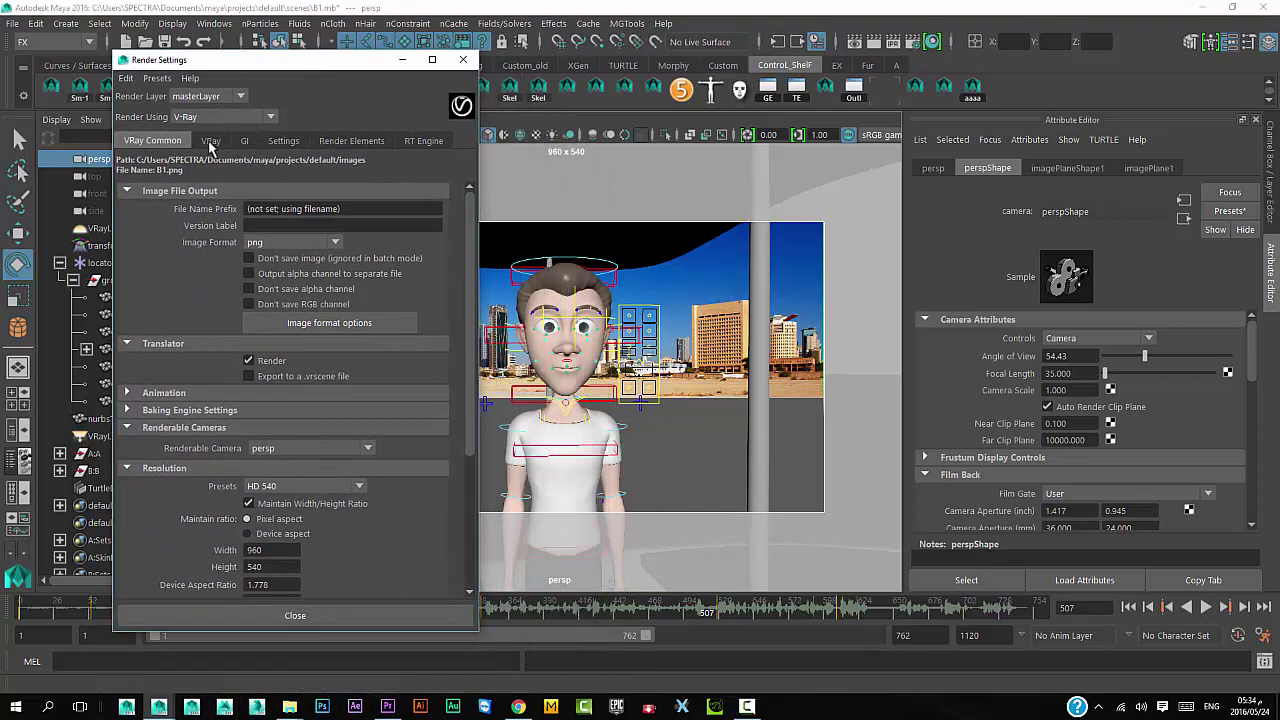
pyautogui.click(210, 142)
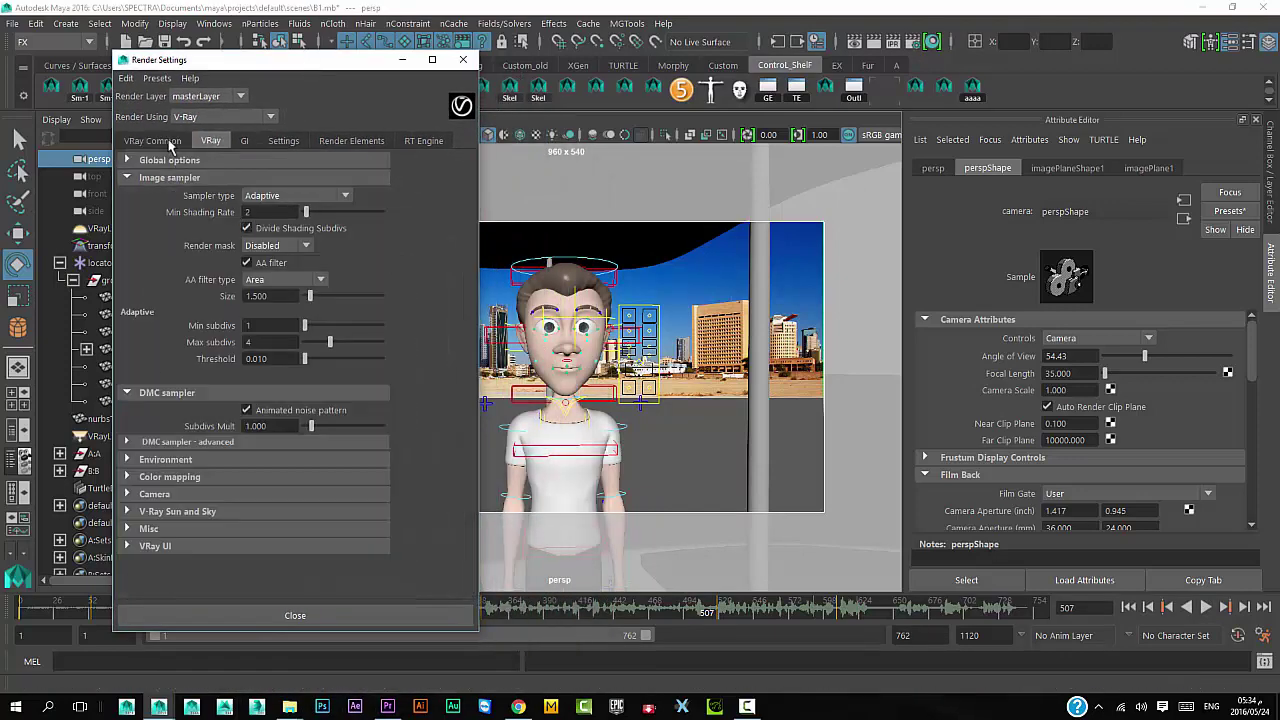
pyautogui.click(168, 143)
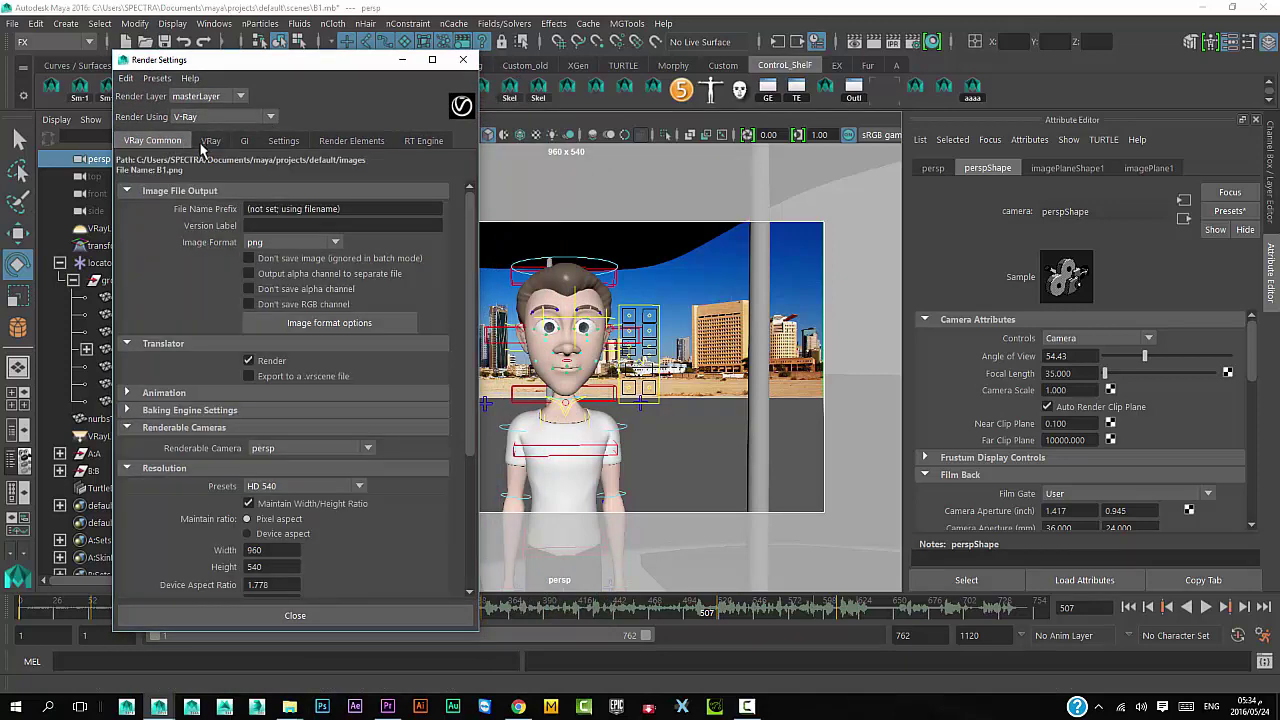
pyautogui.click(212, 143)
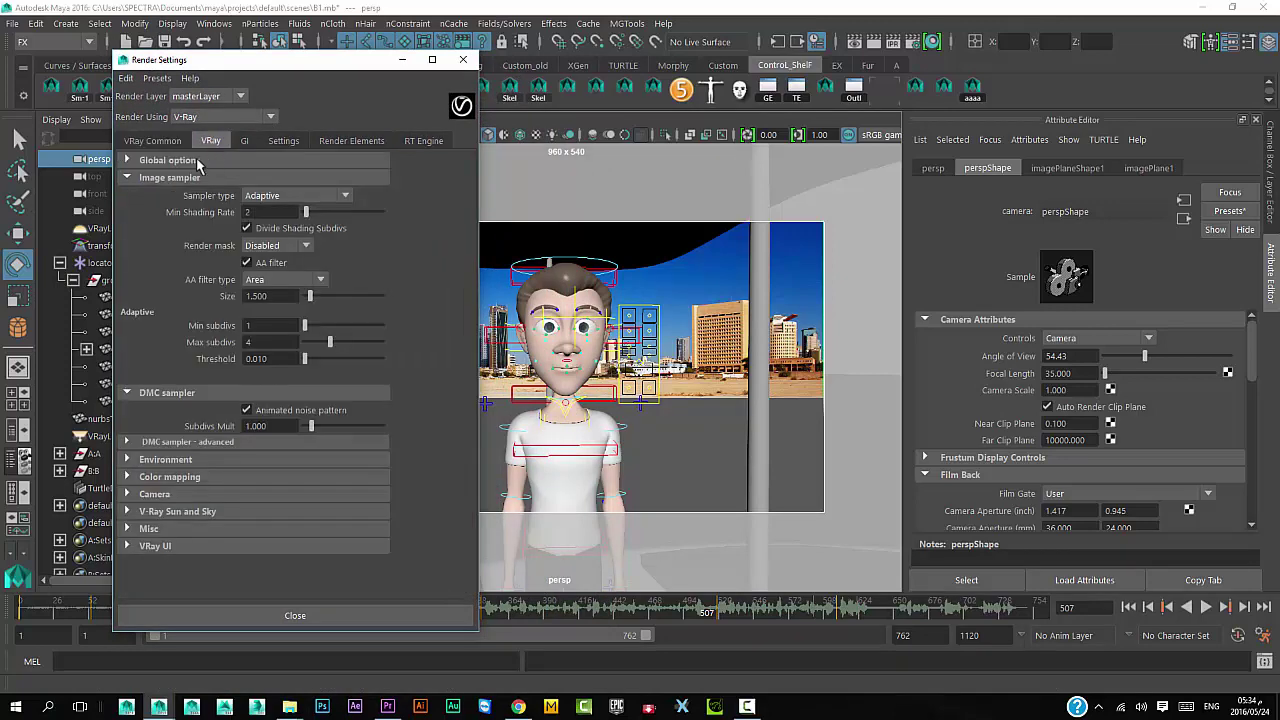
pyautogui.click(198, 162)
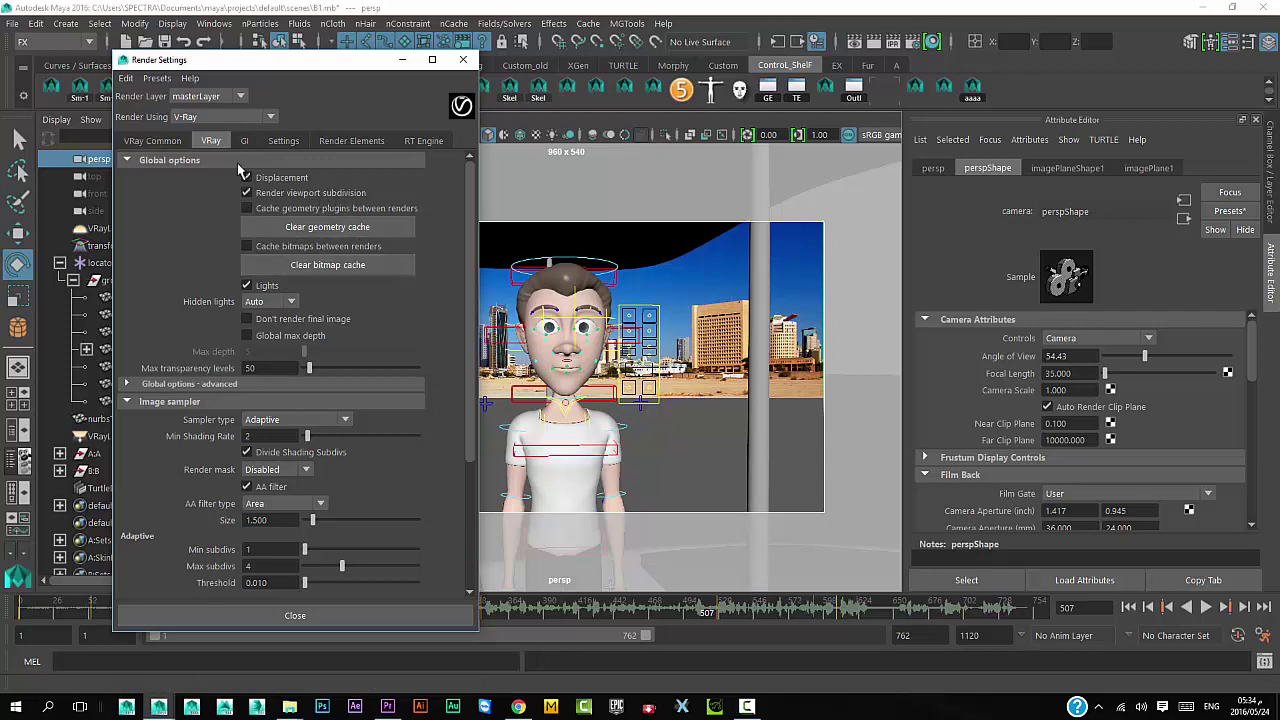
pyautogui.click(200, 163)
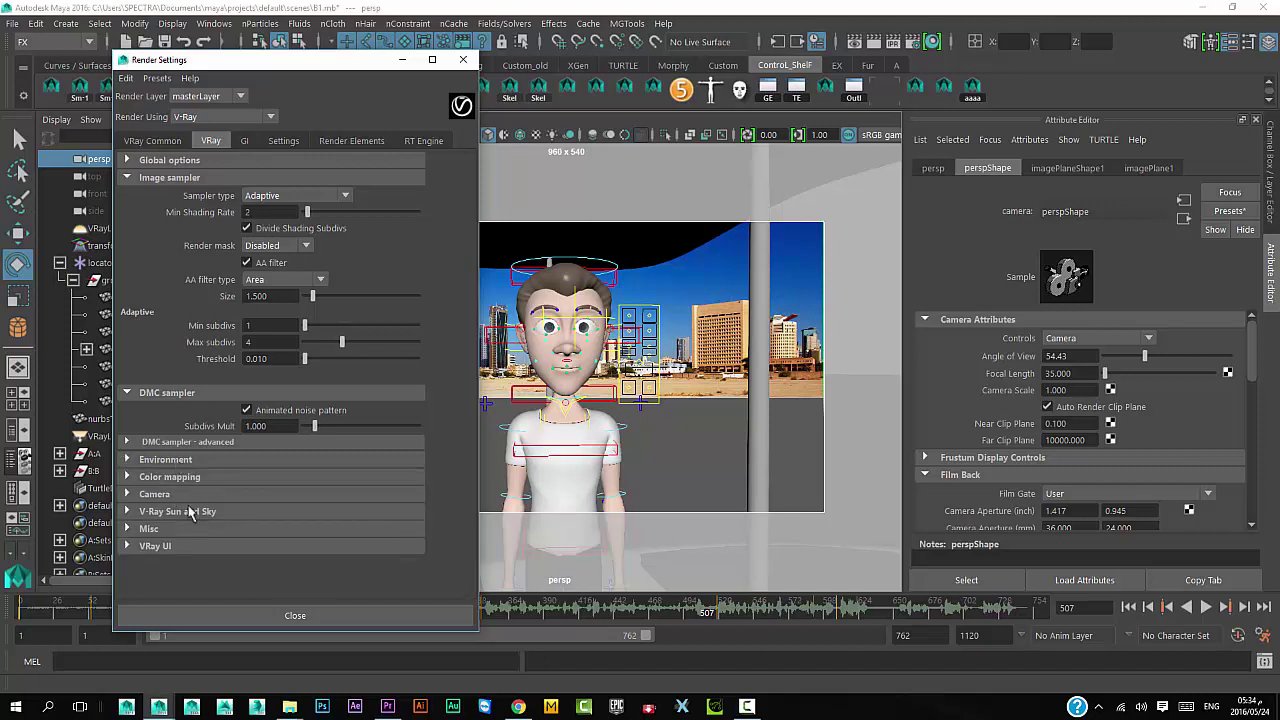
# - Keep GI at Irradiance map primary and Light cache secondary, with the Low preset
pyautogui.click(245, 141)
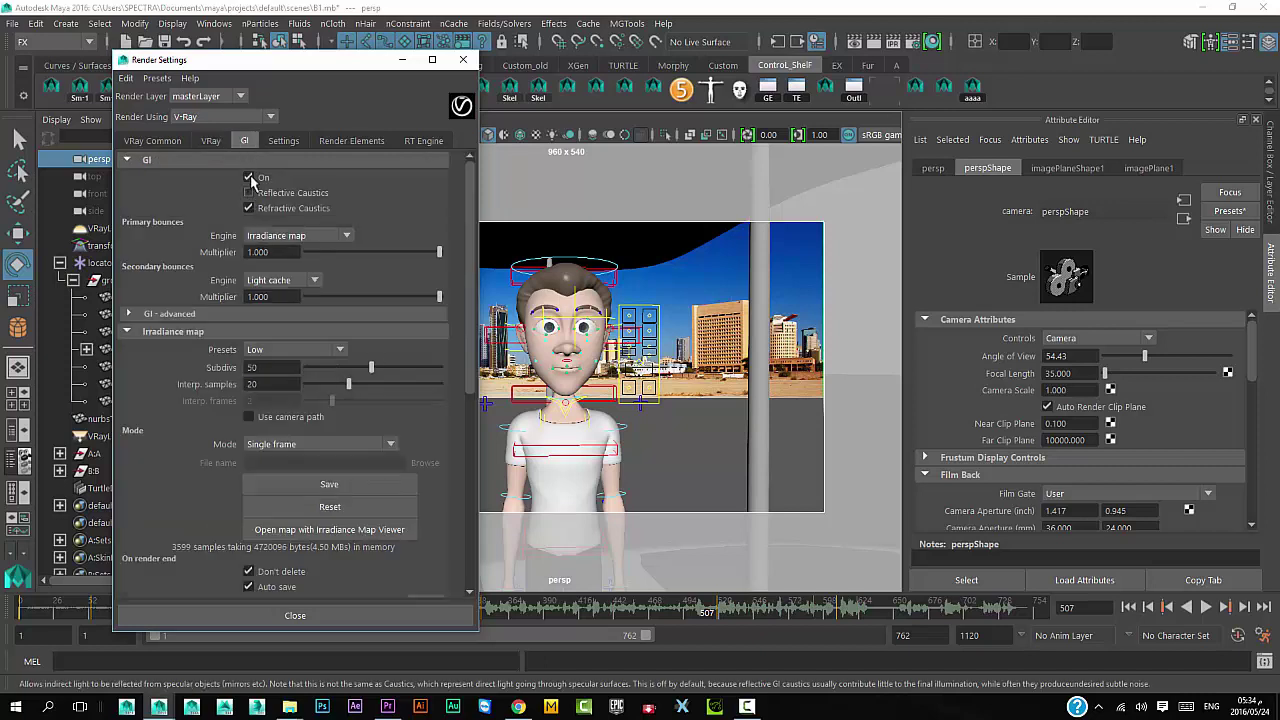
pyautogui.click(299, 237)
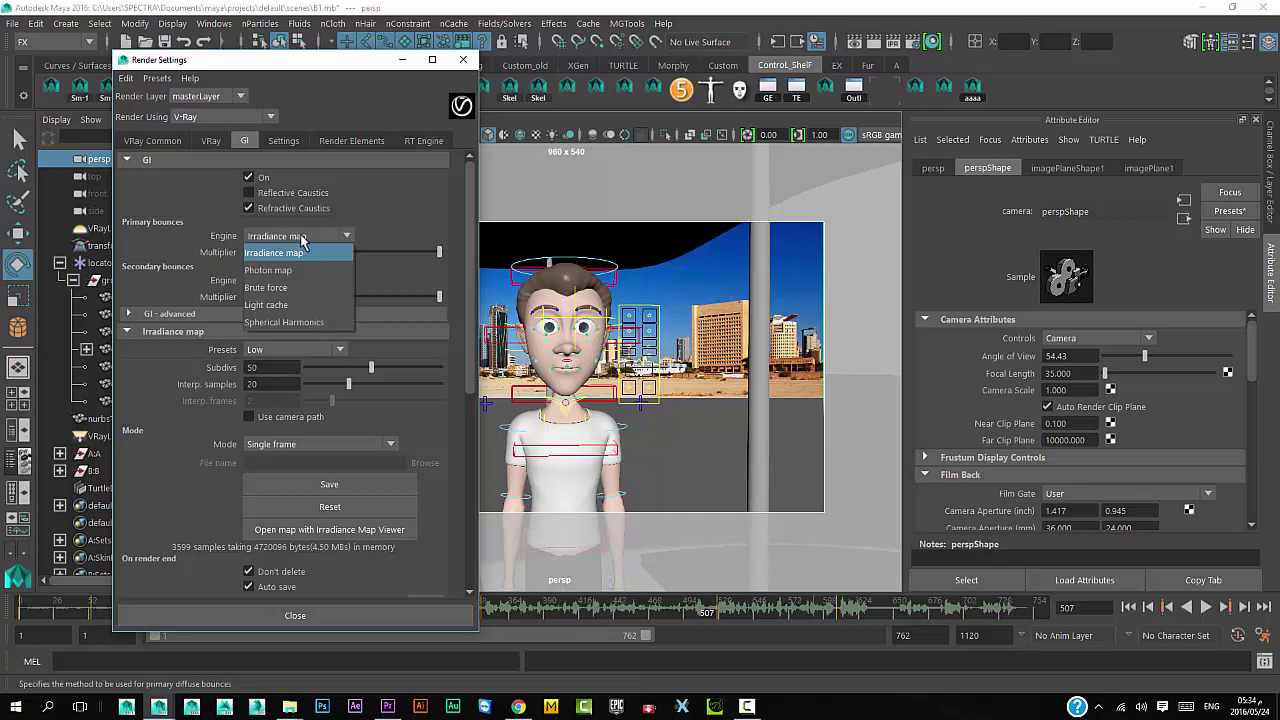
pyautogui.click(300, 252)
pyautogui.click(282, 280)
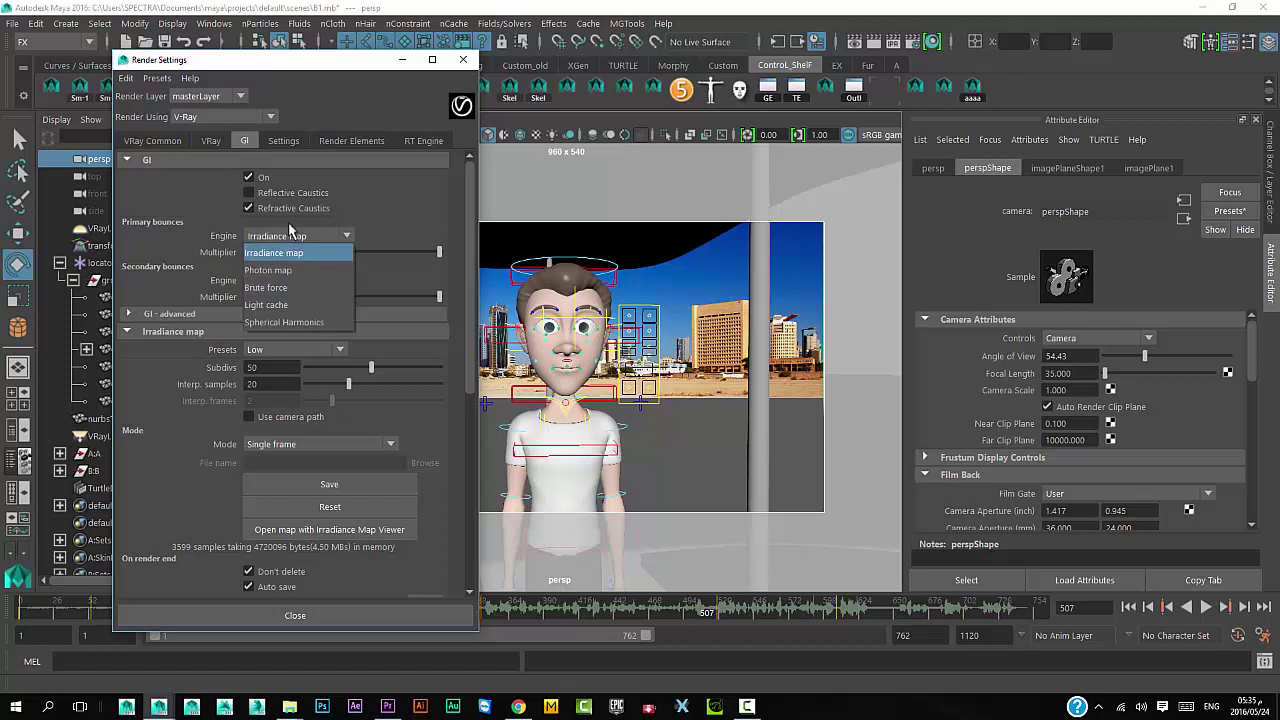
pyautogui.click(285, 284)
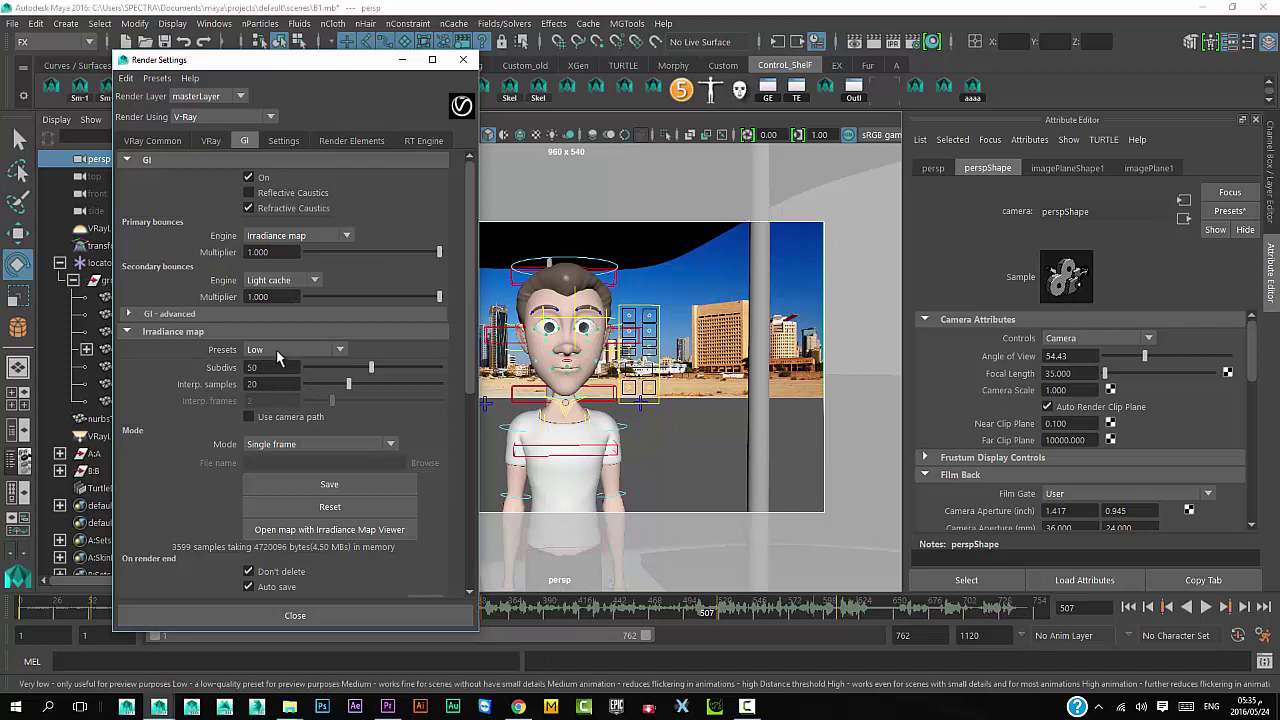
pyautogui.click(276, 349)
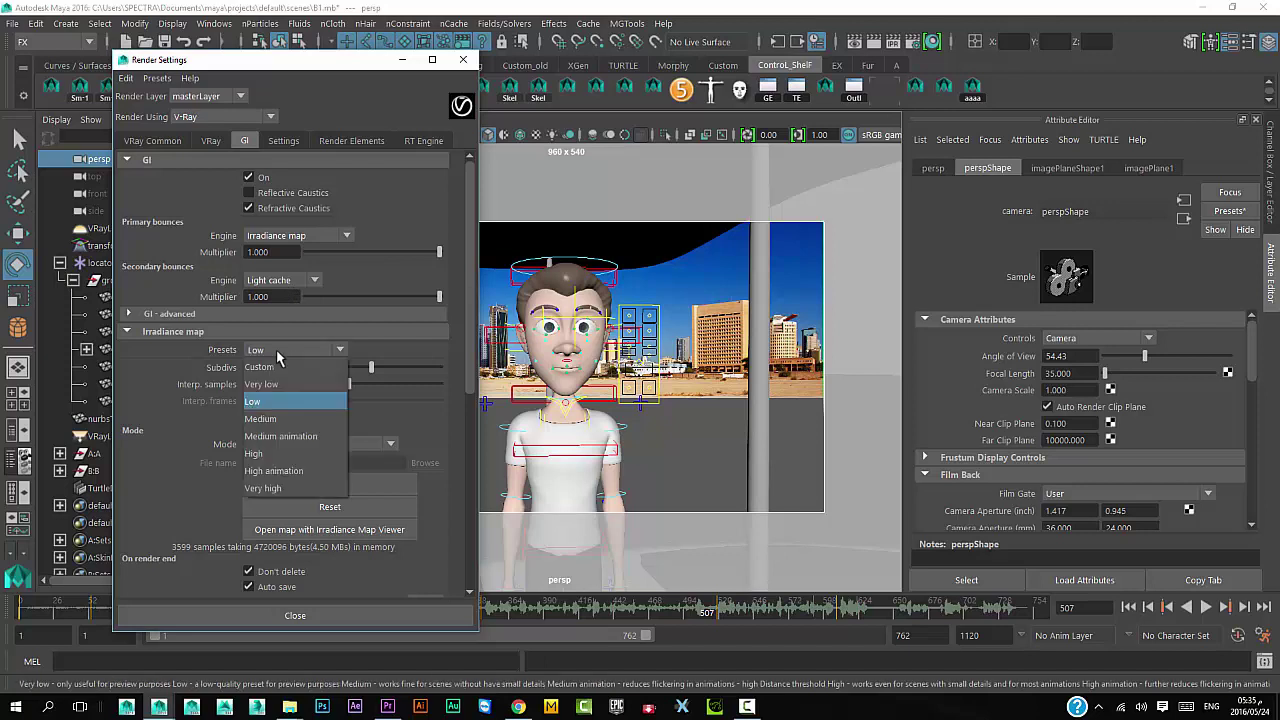
pyautogui.click(339, 96)
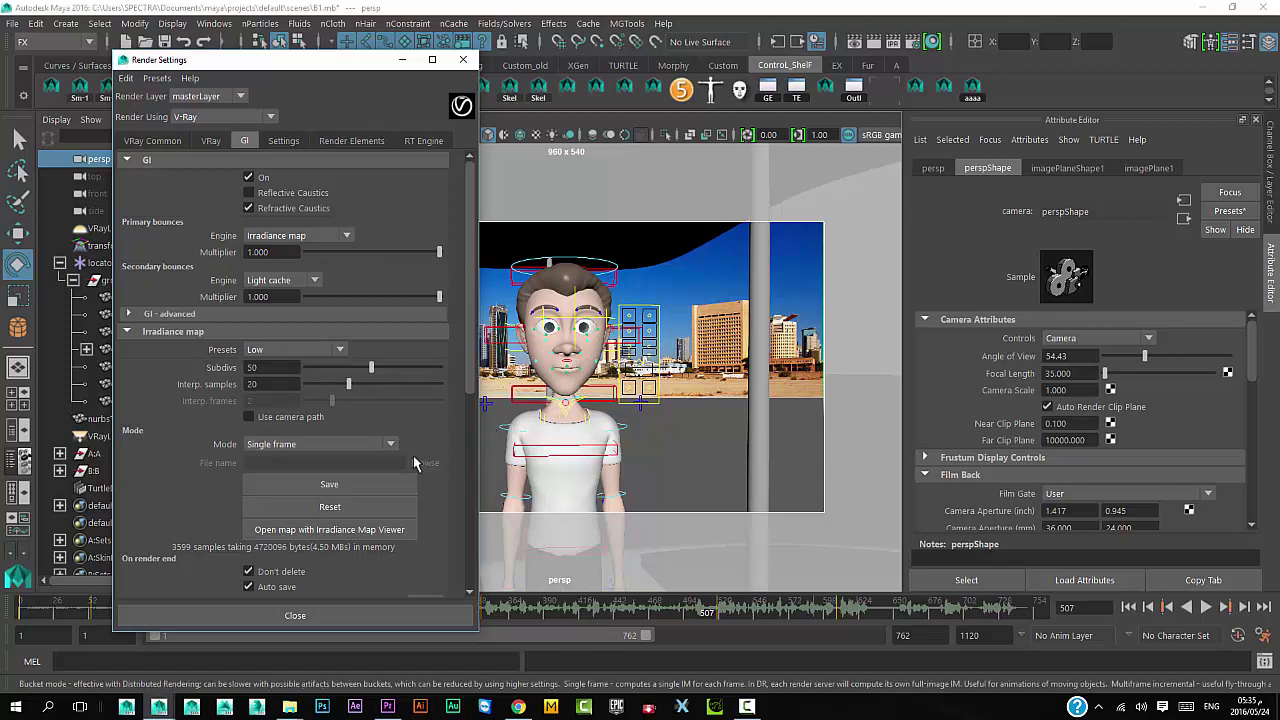
# - Look over the Settings tab, then bring up the Render Elements list
pyautogui.scroll(-2, 350, 420)
pyautogui.scroll(-3, 350, 420)
pyautogui.scroll(5, 344, 418)
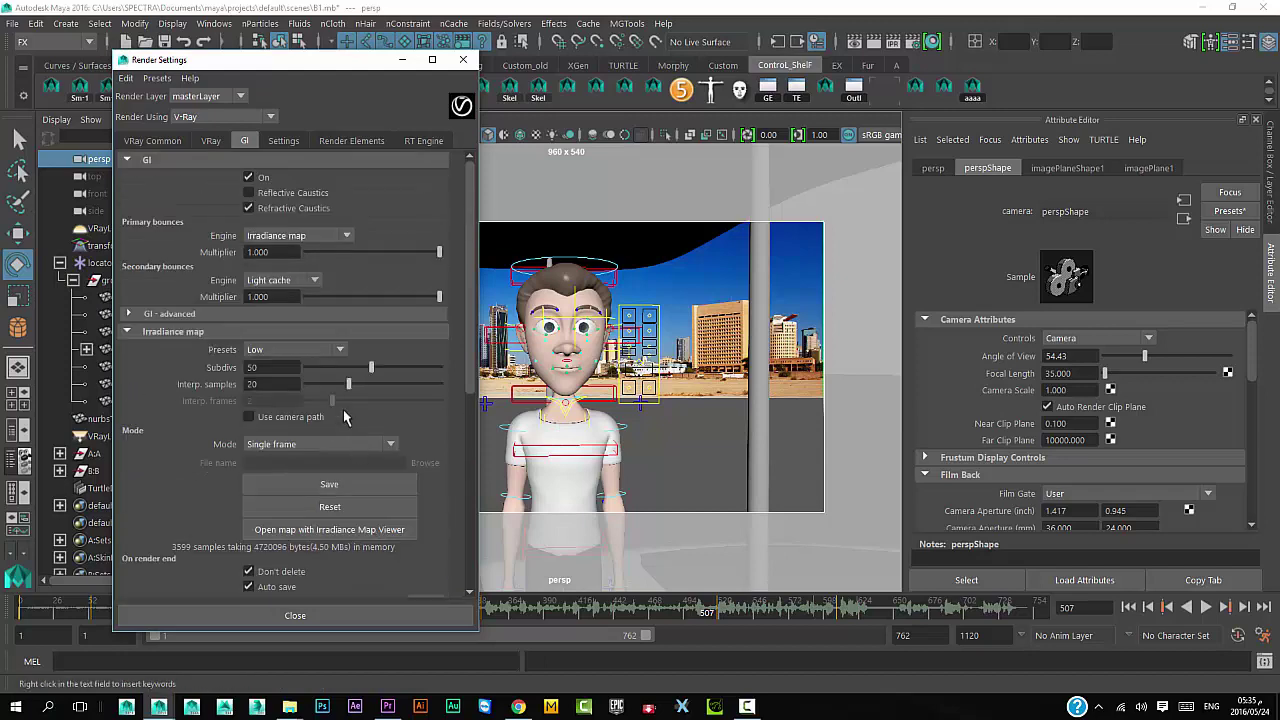
pyautogui.click(293, 143)
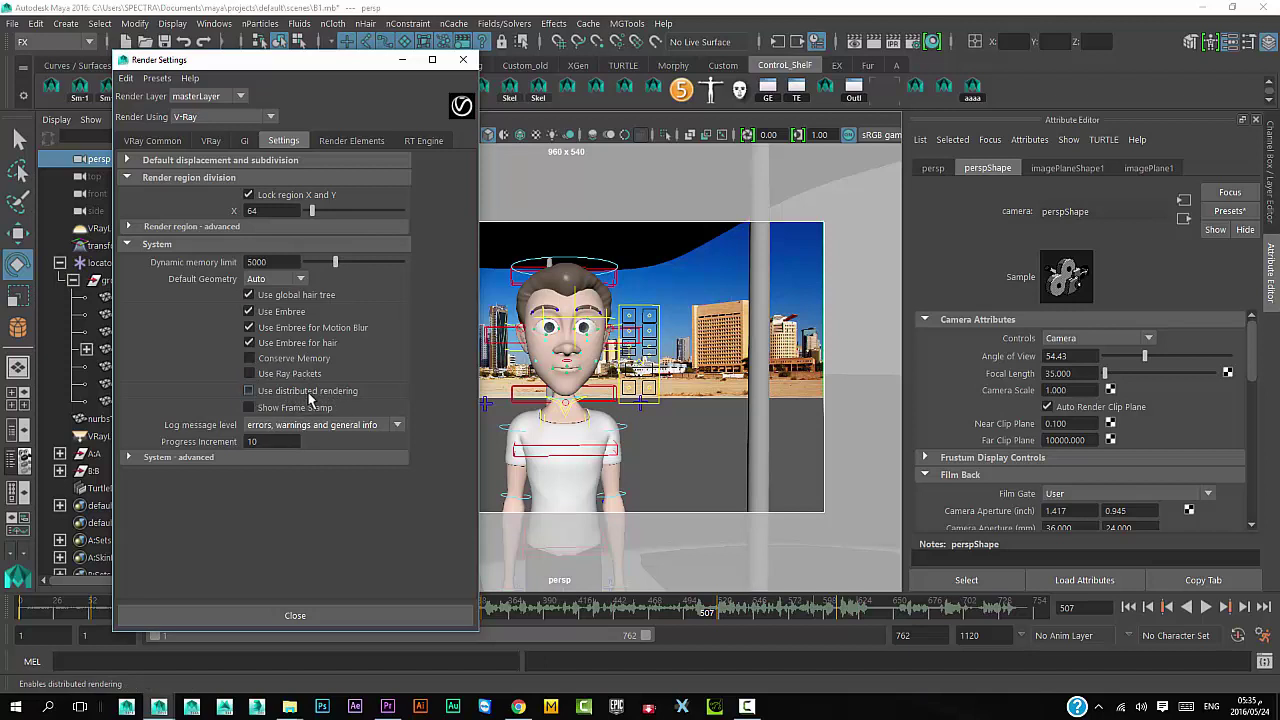
pyautogui.click(341, 145)
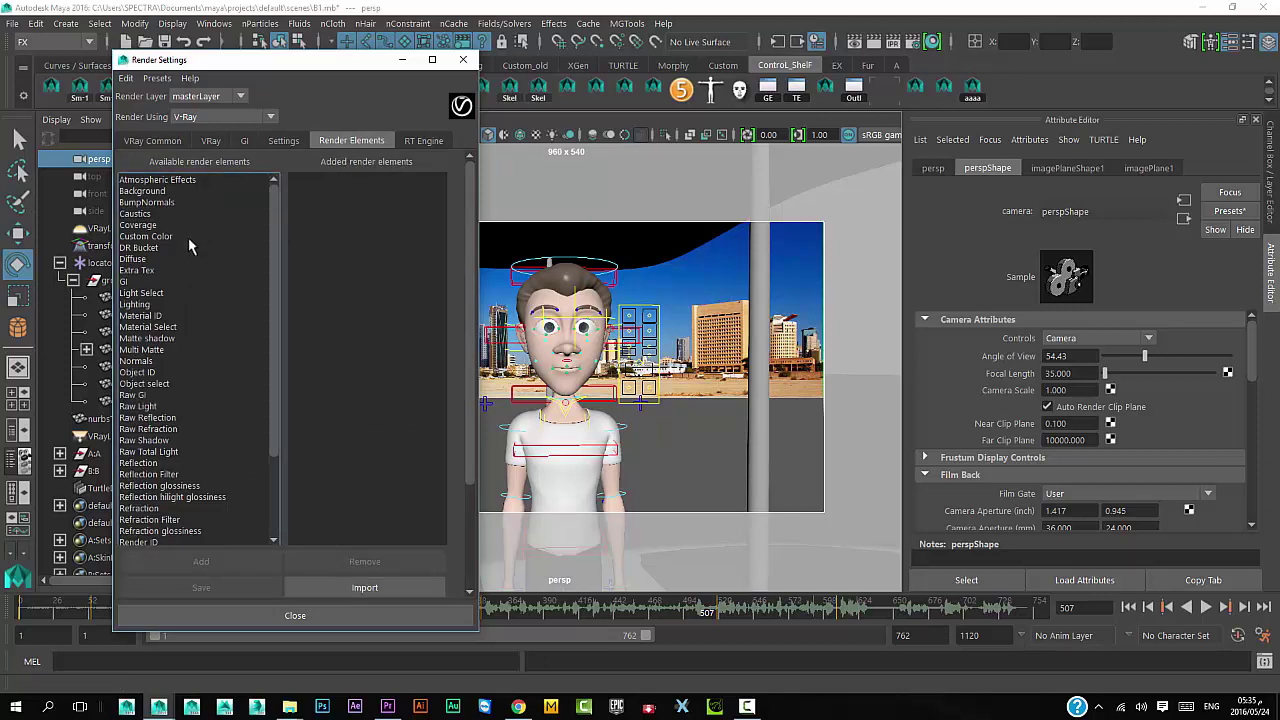
# - Add an Extra Tex render element driven by a new VRayDirt texture
pyautogui.doubleClick(137, 270)
pyautogui.click(350, 188)
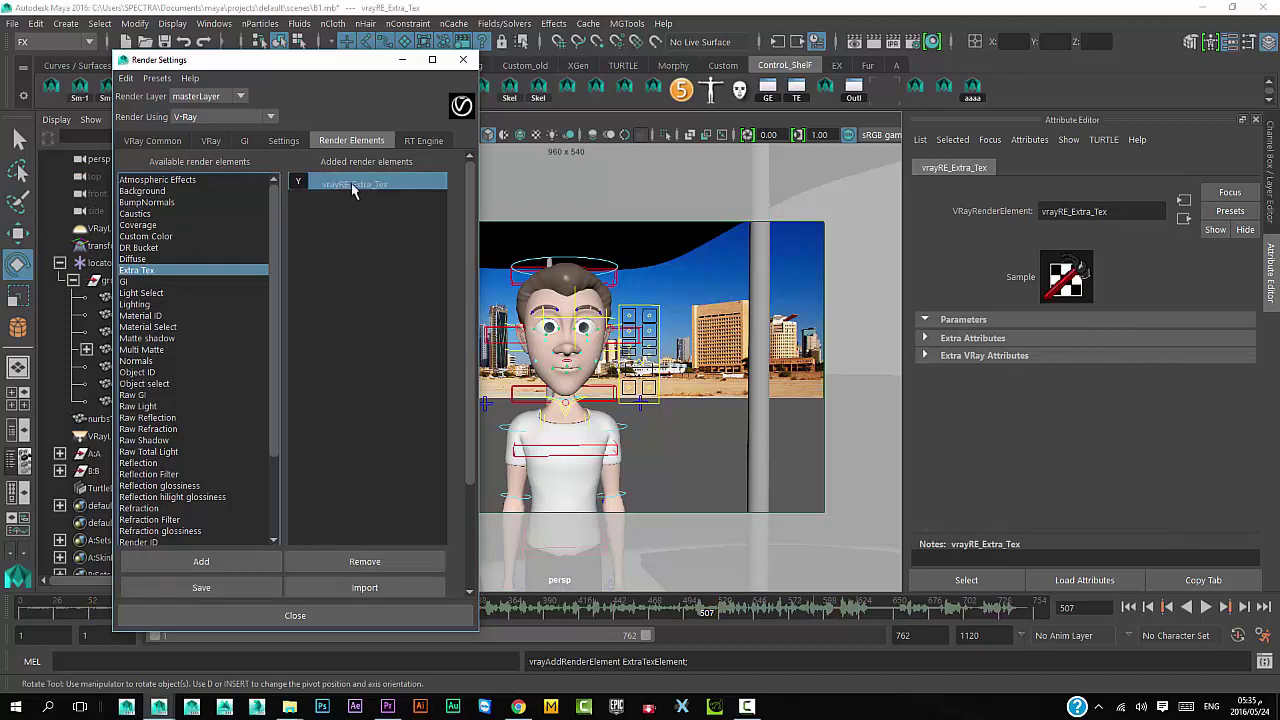
pyautogui.click(970, 356)
pyautogui.click(1170, 406)
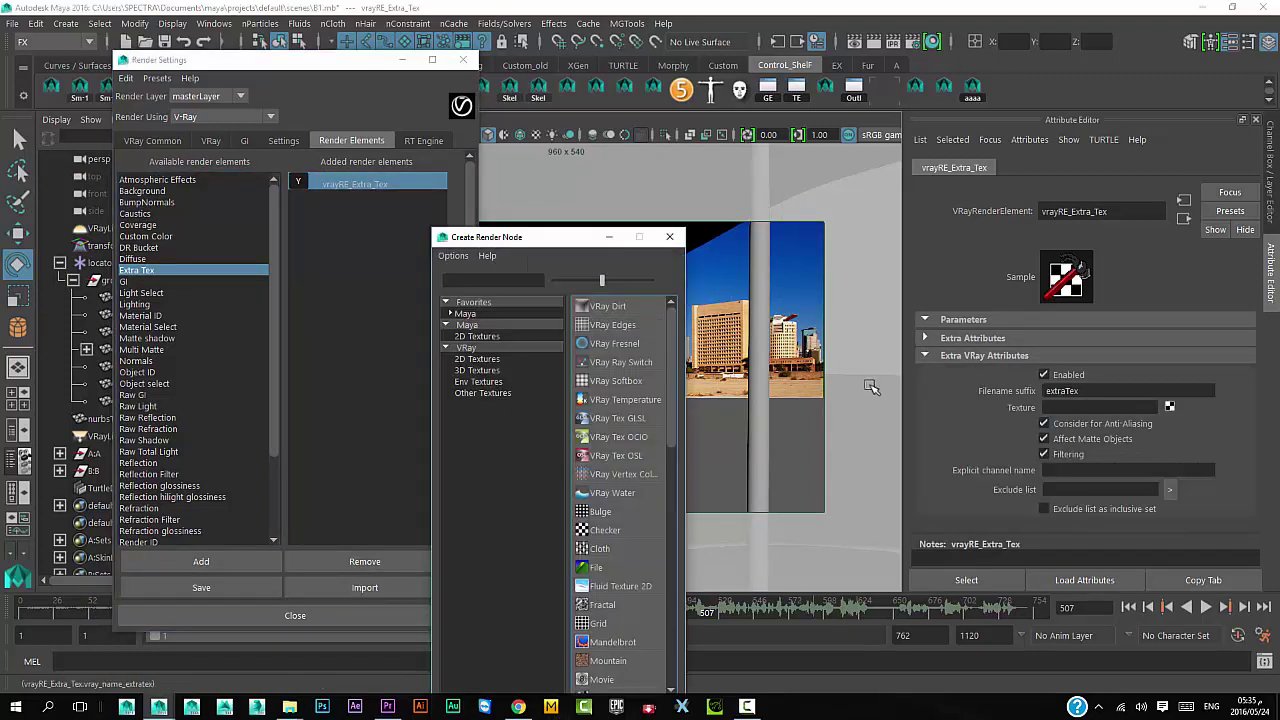
pyautogui.click(612, 306)
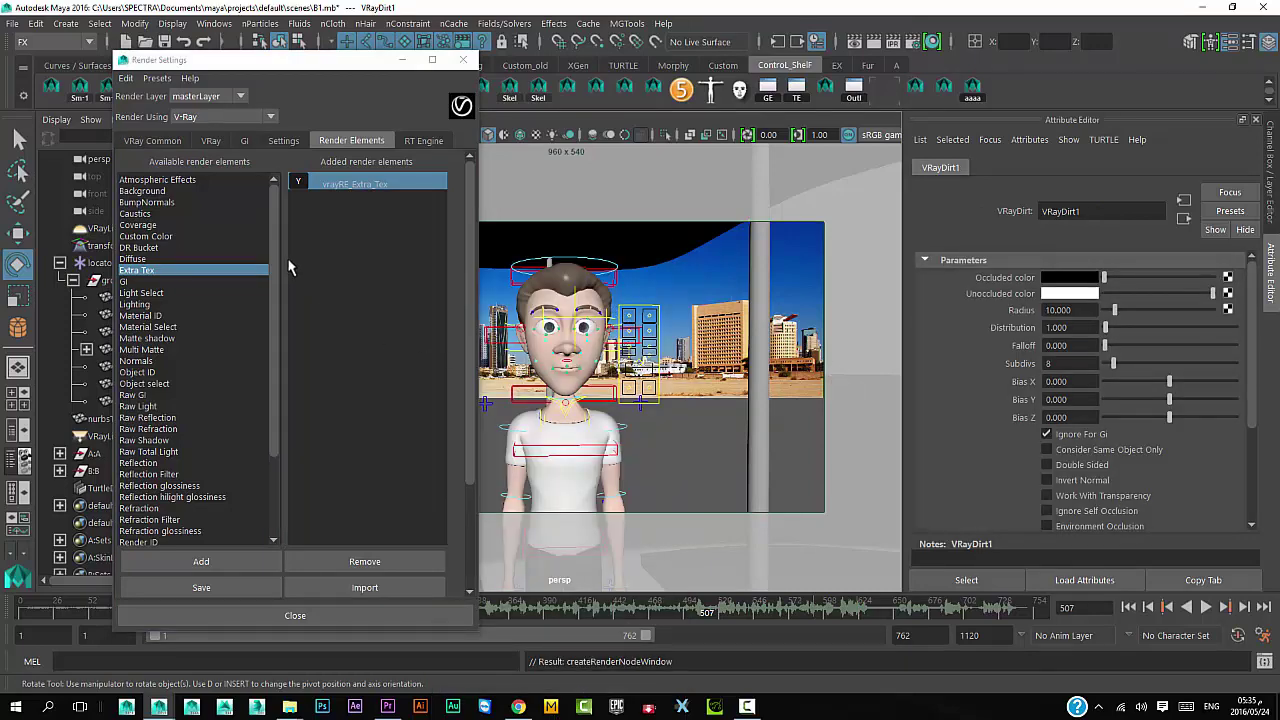
# - Add the GI, Lighting, Matte shadow, Reflection, Refraction and Specular render elements
pyautogui.doubleClick(127, 282)
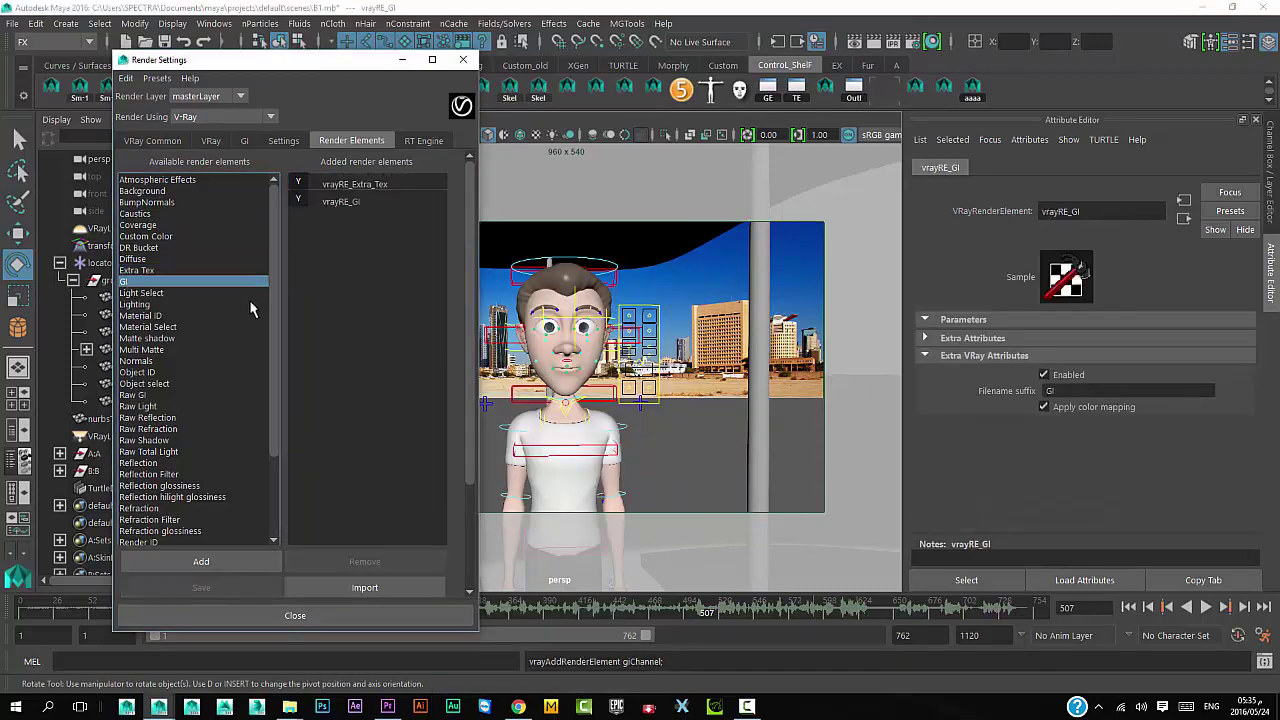
pyautogui.doubleClick(138, 304)
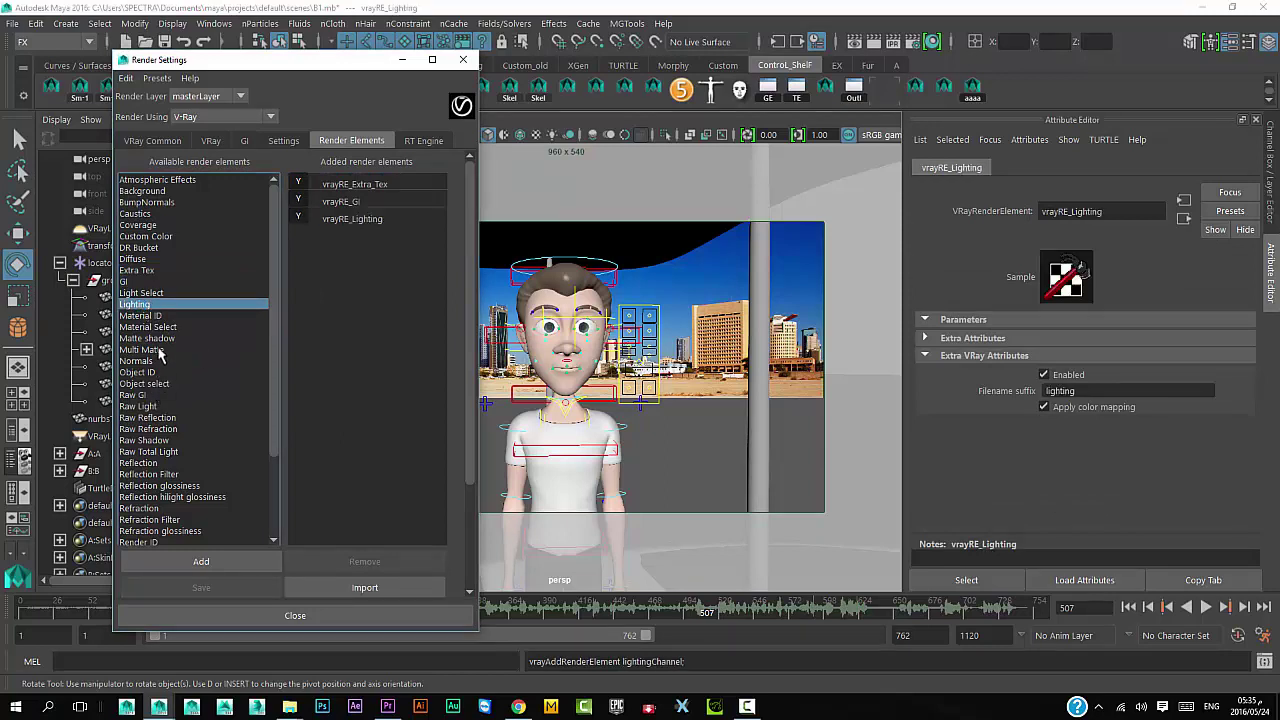
pyautogui.doubleClick(160, 341)
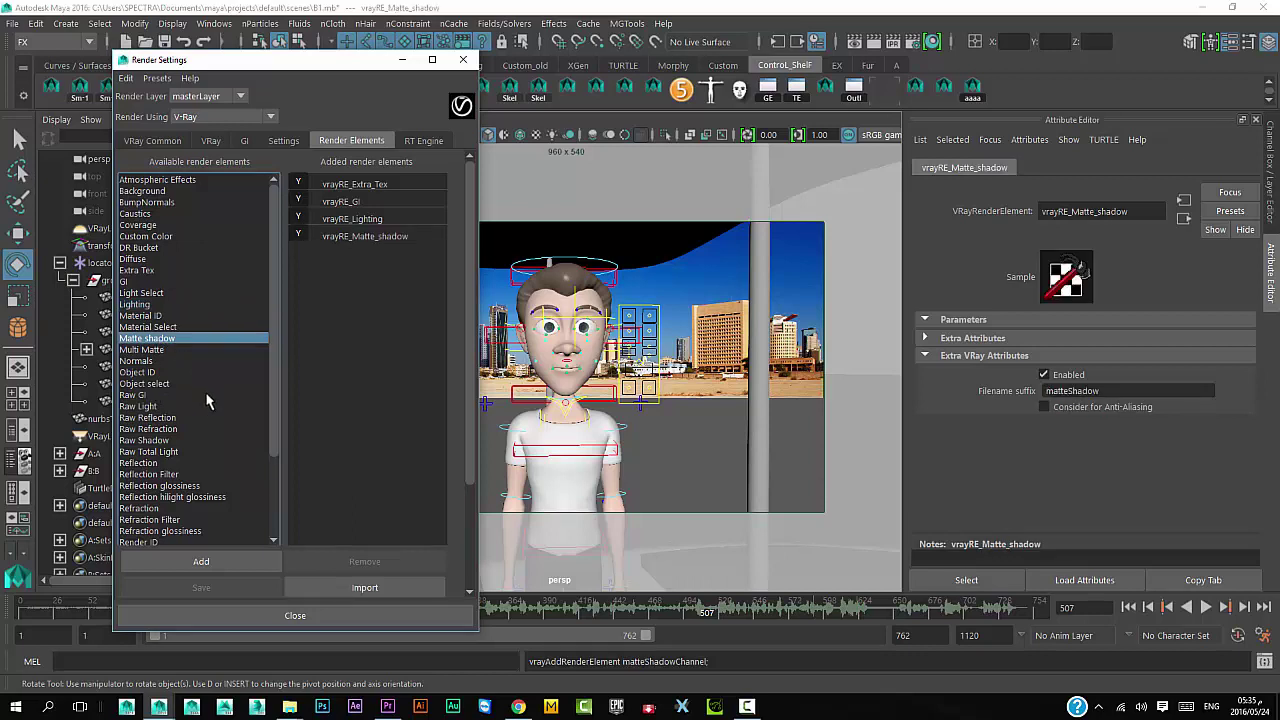
pyautogui.scroll(-1, 208, 401)
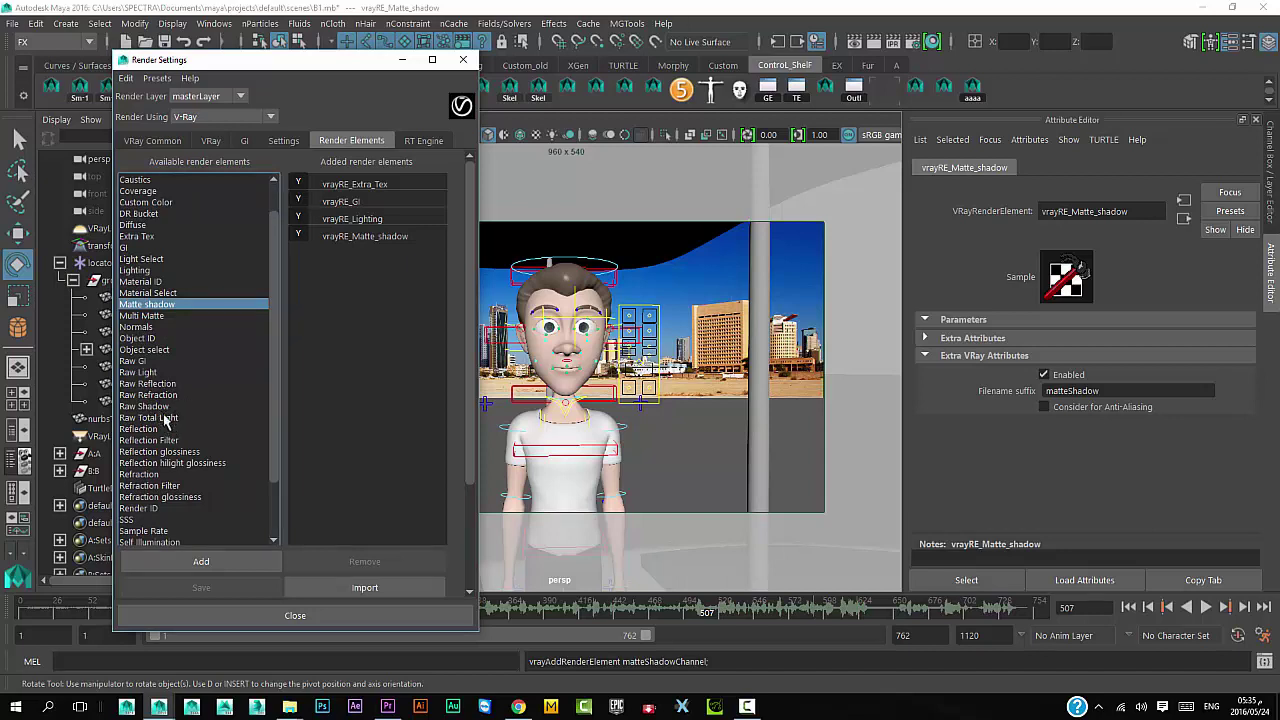
pyautogui.doubleClick(142, 430)
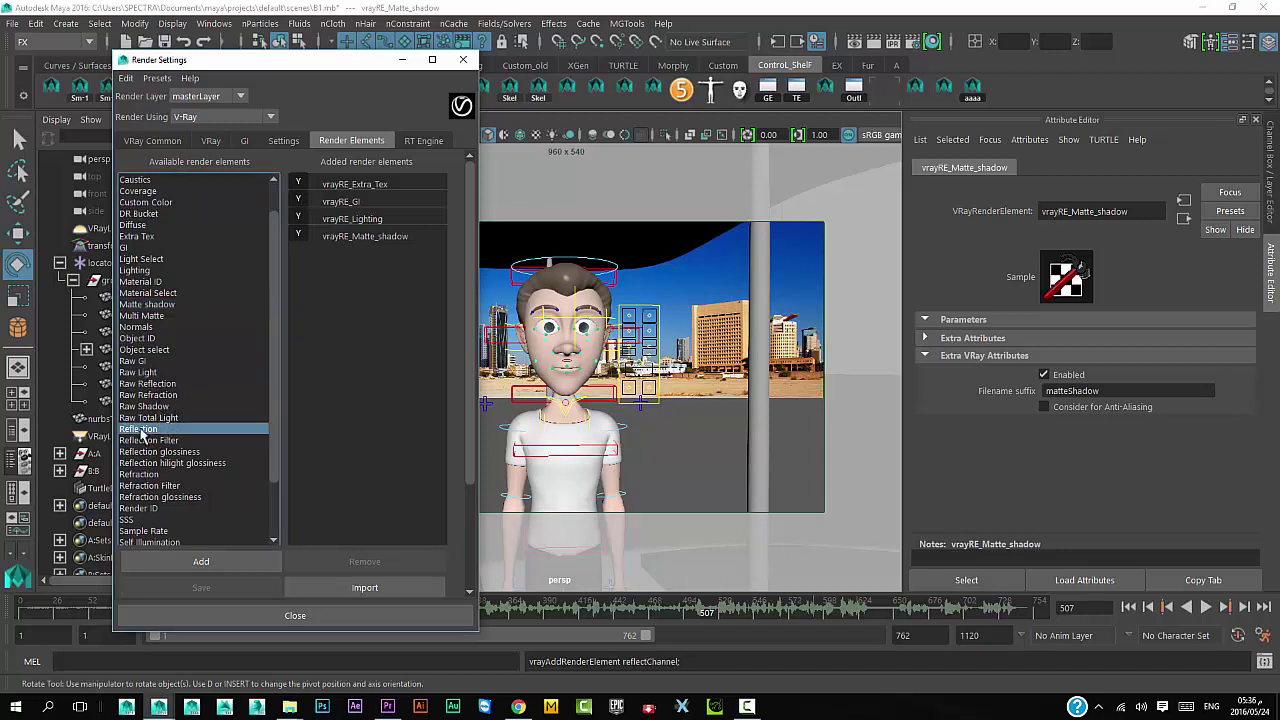
pyautogui.doubleClick(146, 476)
pyautogui.scroll(-3, 188, 485)
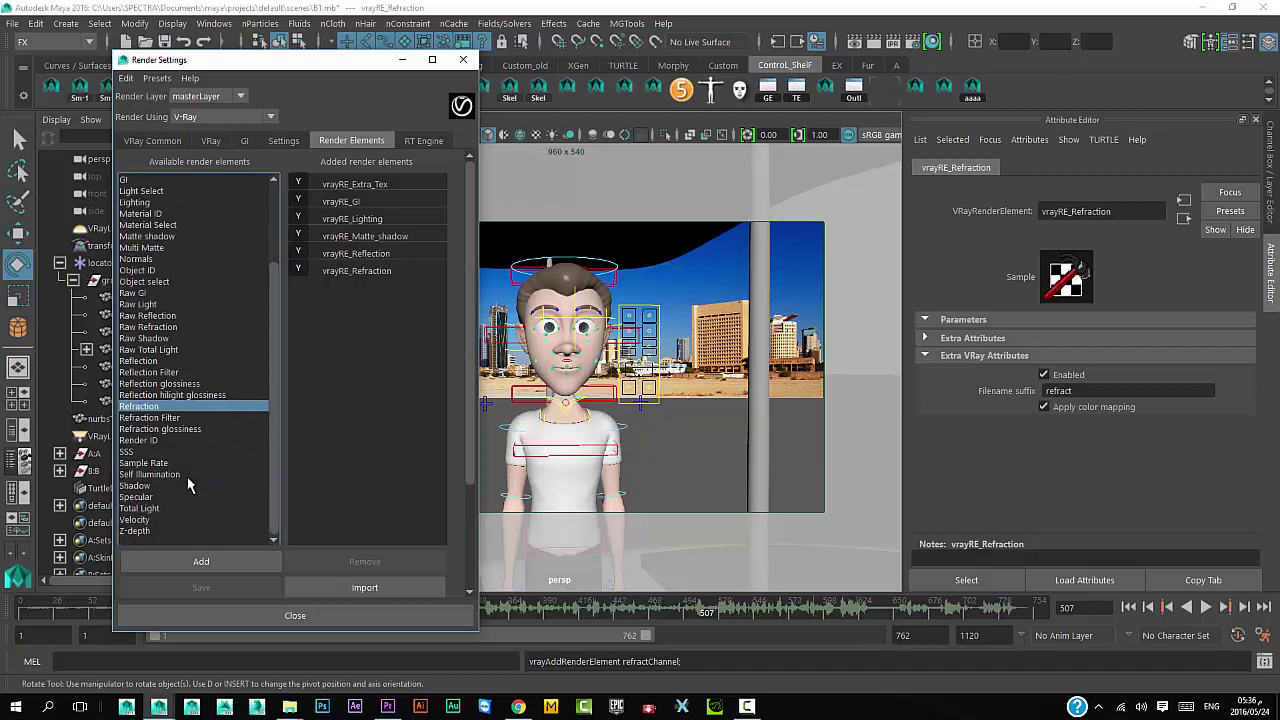
pyautogui.scroll(-2, 188, 485)
pyautogui.doubleClick(145, 457)
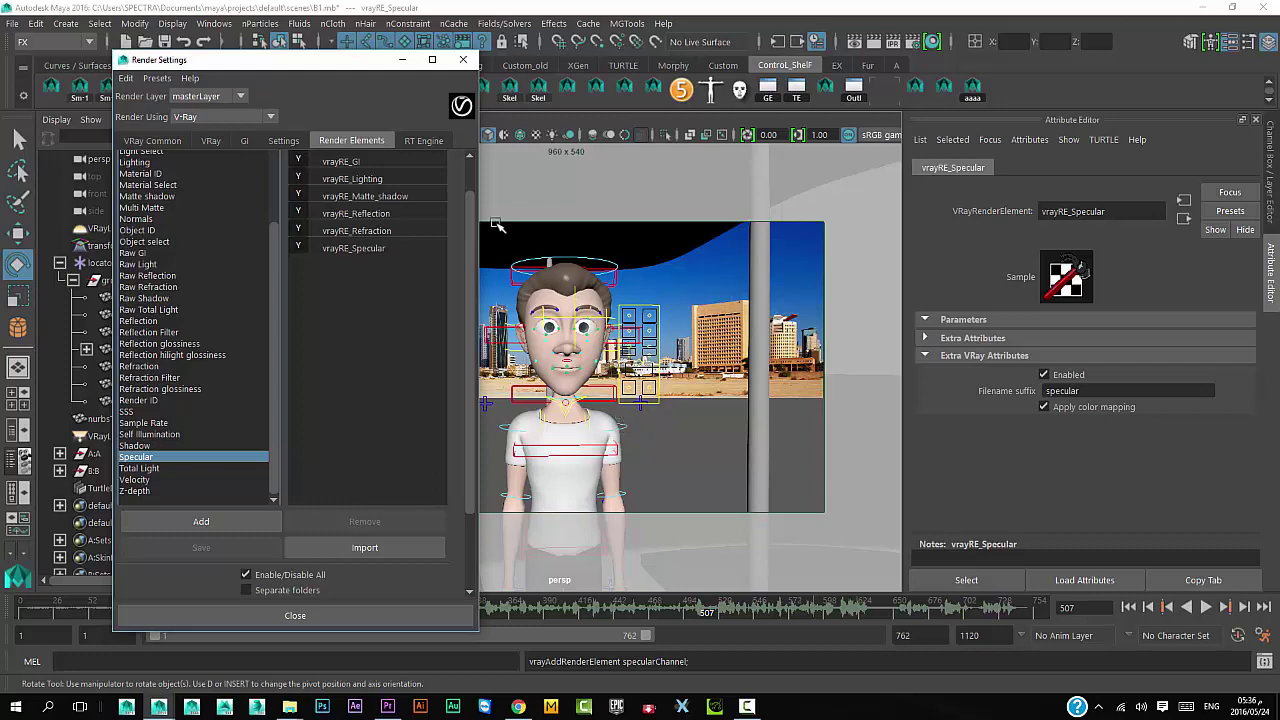
# - Close Render Settings, return to frame 127 and render it with V-Ray
pyautogui.click(466, 61)
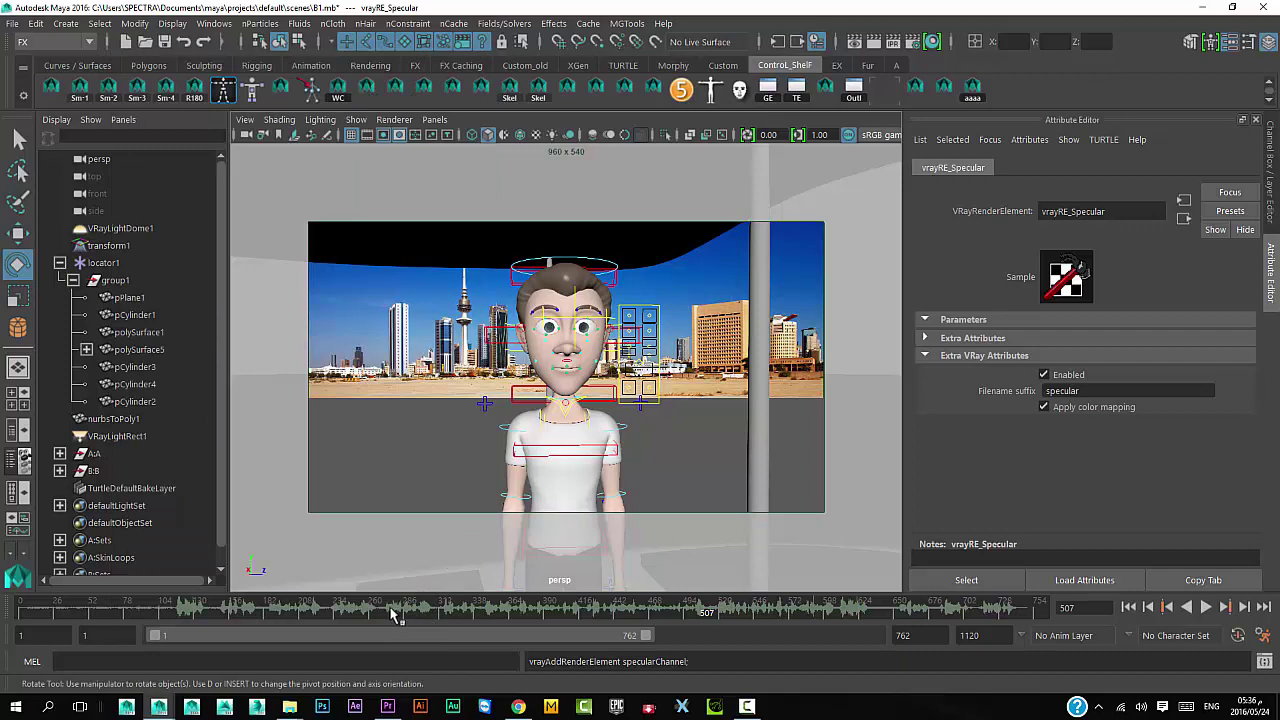
pyautogui.moveTo(393, 614); pyautogui.dragTo(186, 607)
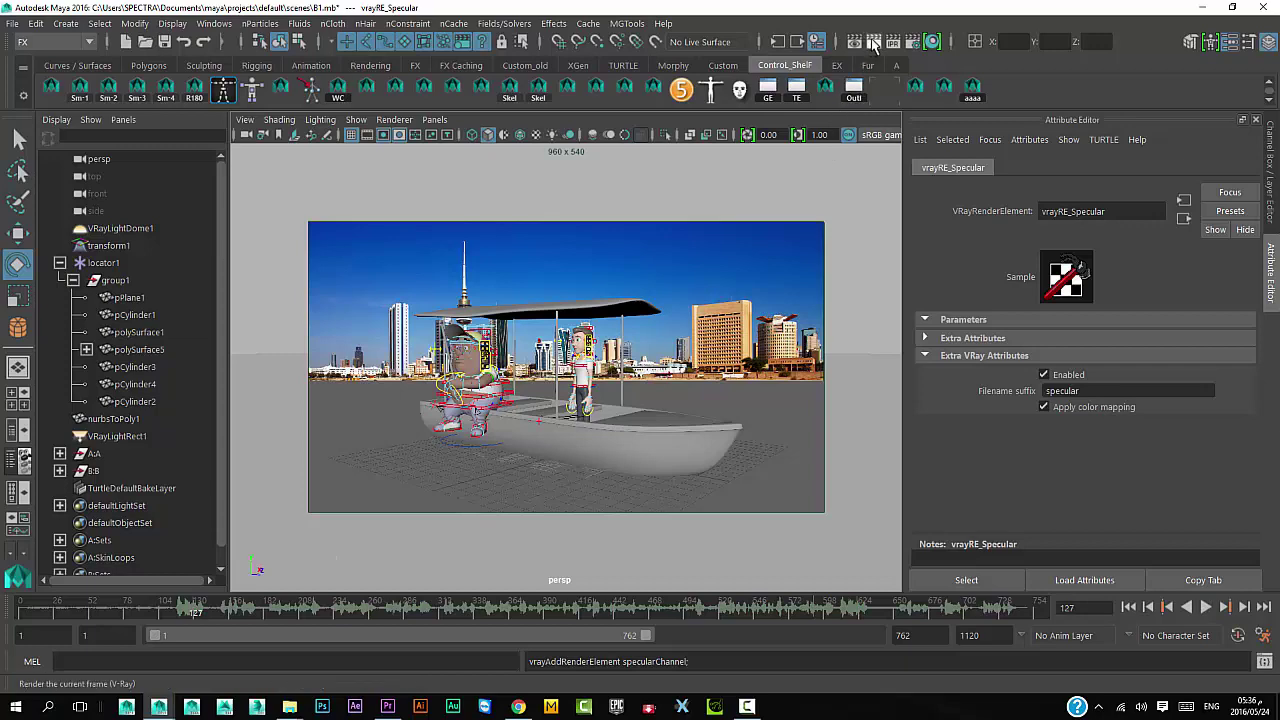
pyautogui.click(873, 44)
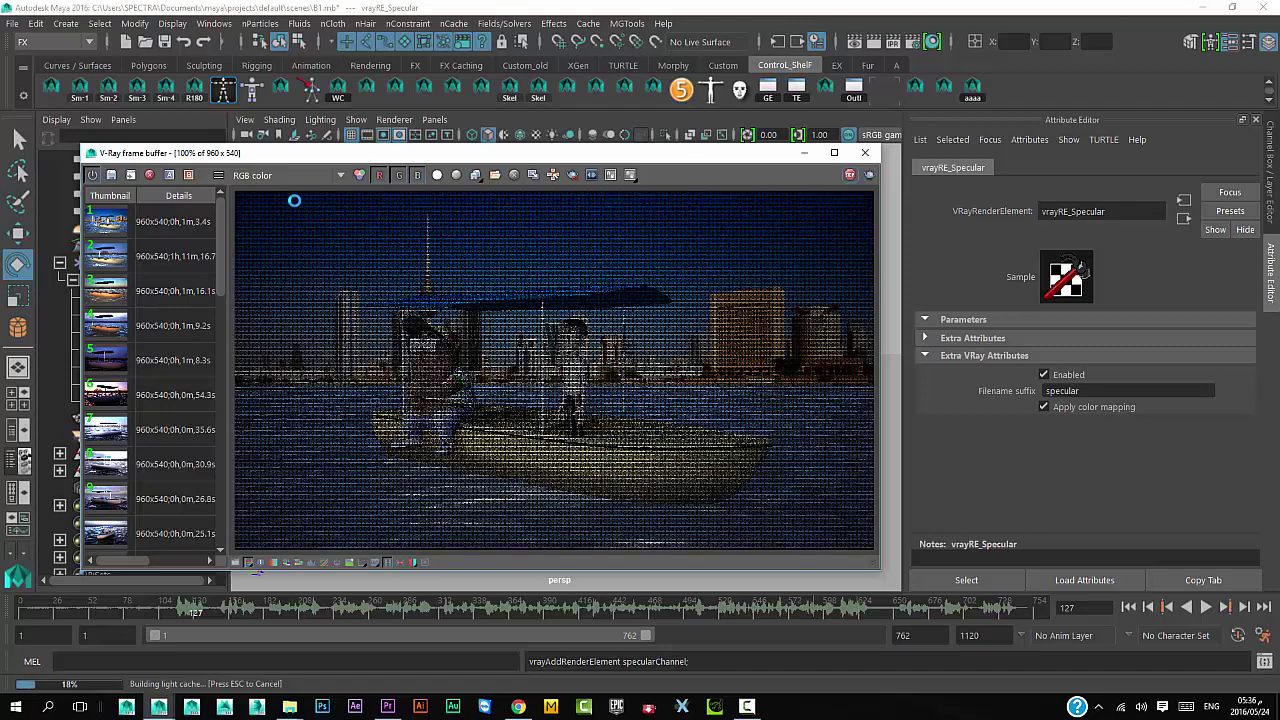
# - Inspect the extraTex_VRayDirt1, GI, lighting and matteShadow passes, then return to RGB color
pyautogui.click(264, 175)
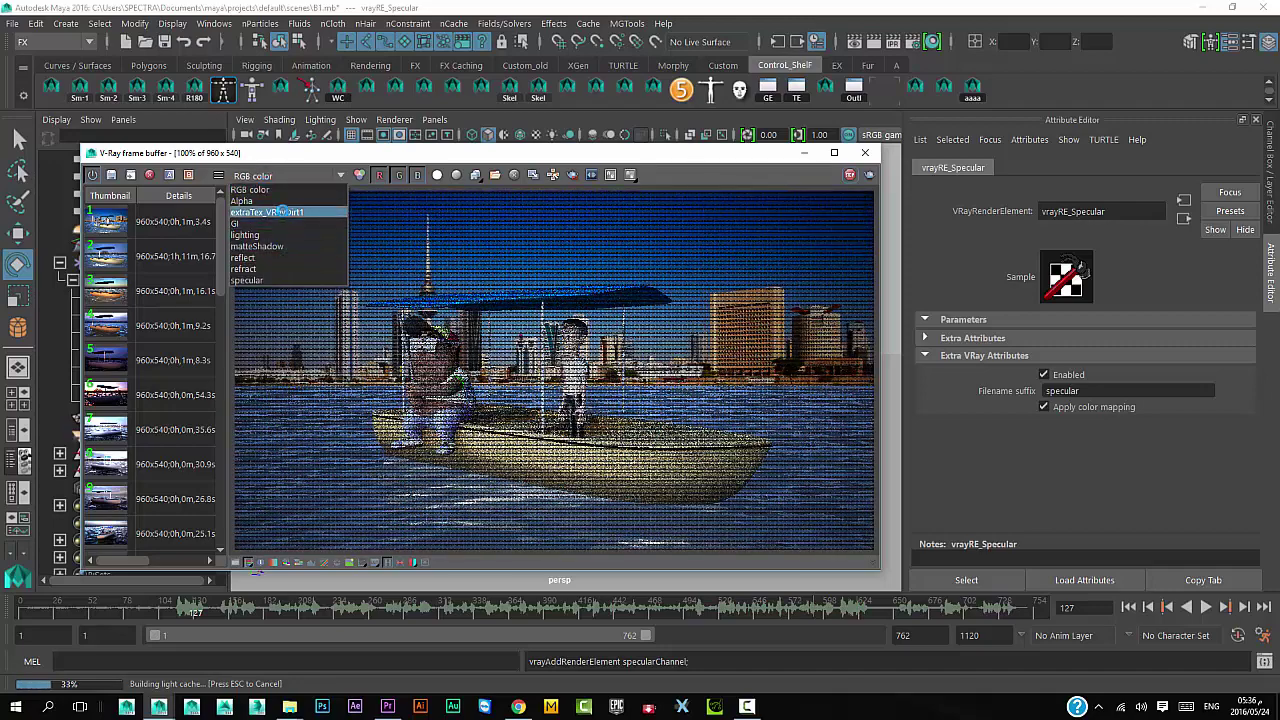
pyautogui.click(282, 211)
pyautogui.click(283, 175)
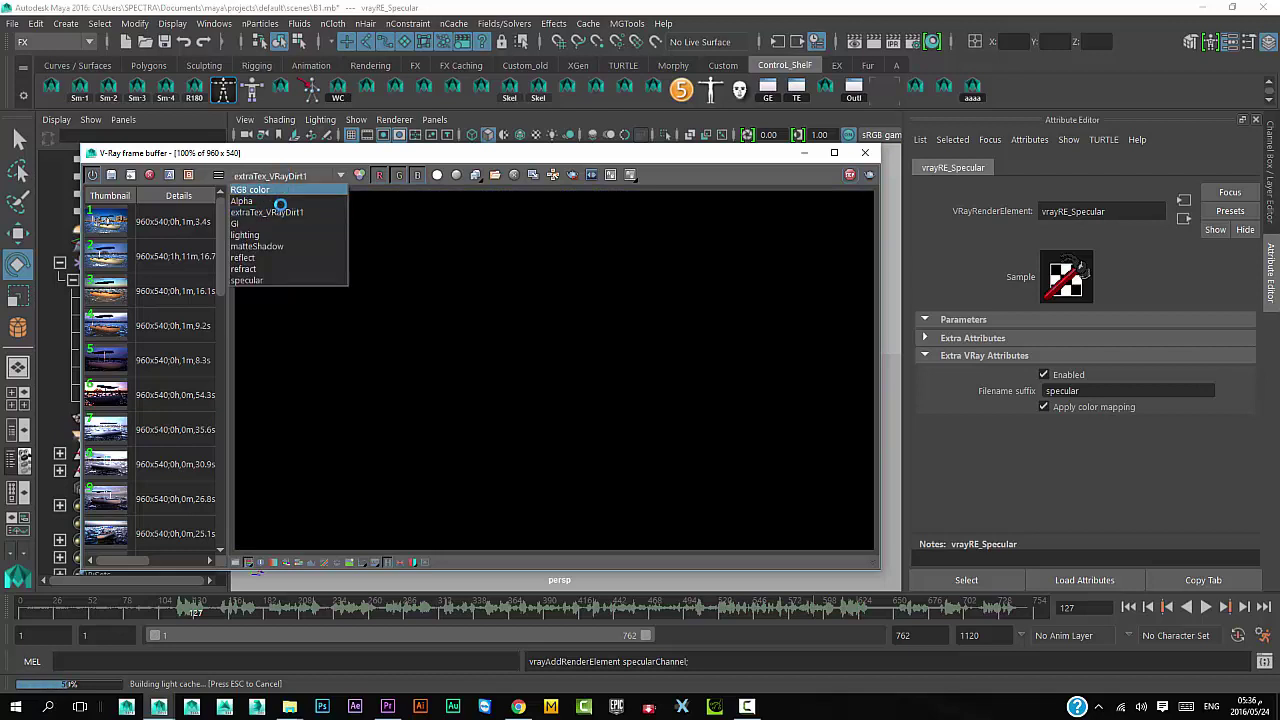
pyautogui.click(277, 218)
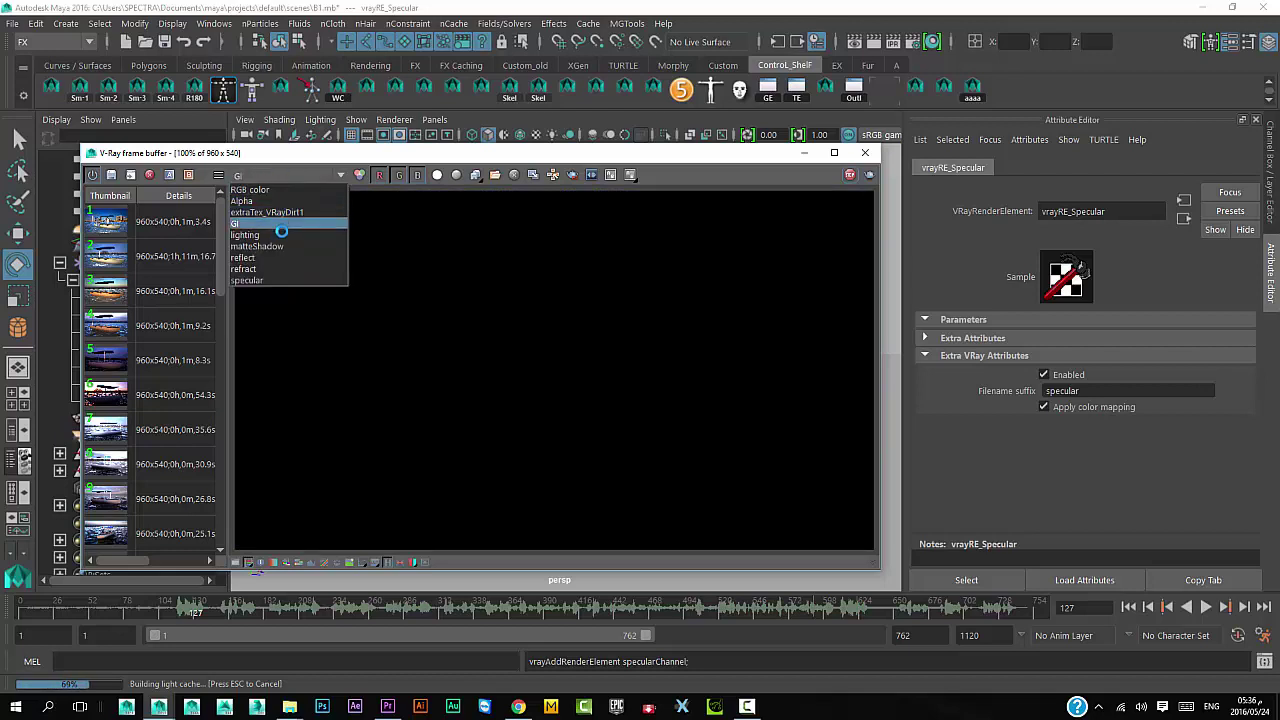
pyautogui.click(280, 234)
pyautogui.click(272, 175)
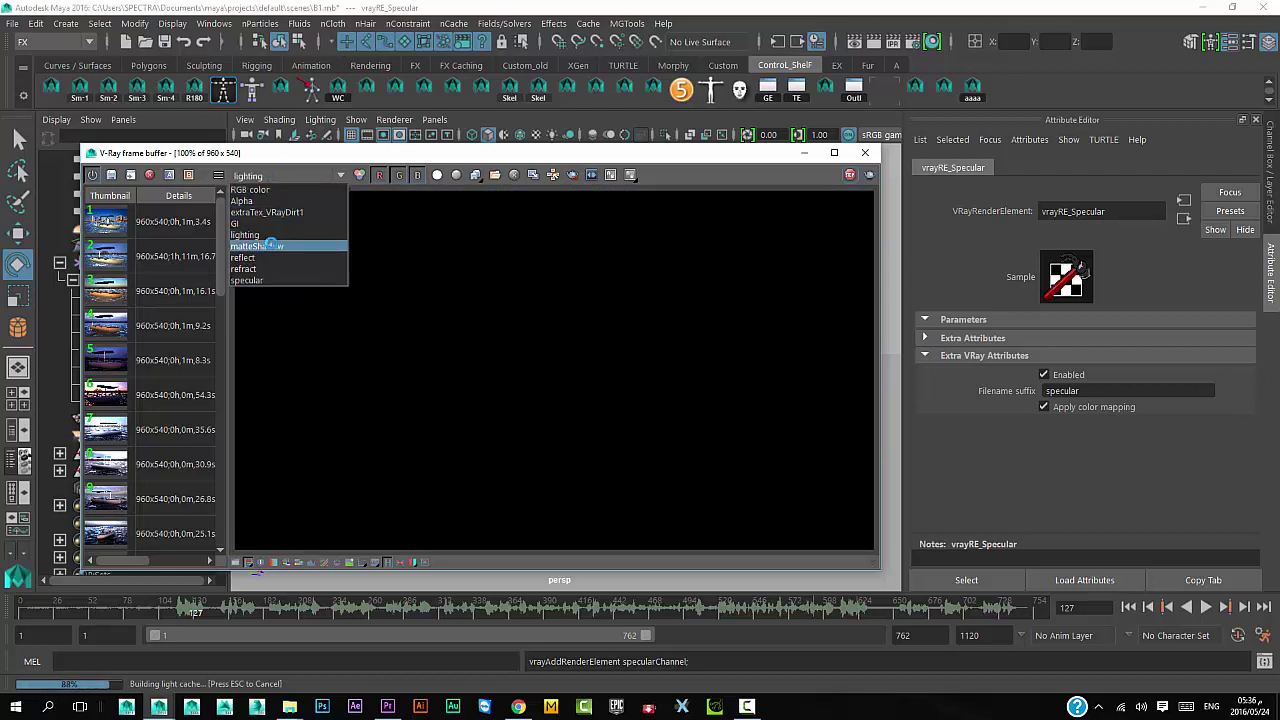
pyautogui.click(258, 246)
pyautogui.click(268, 176)
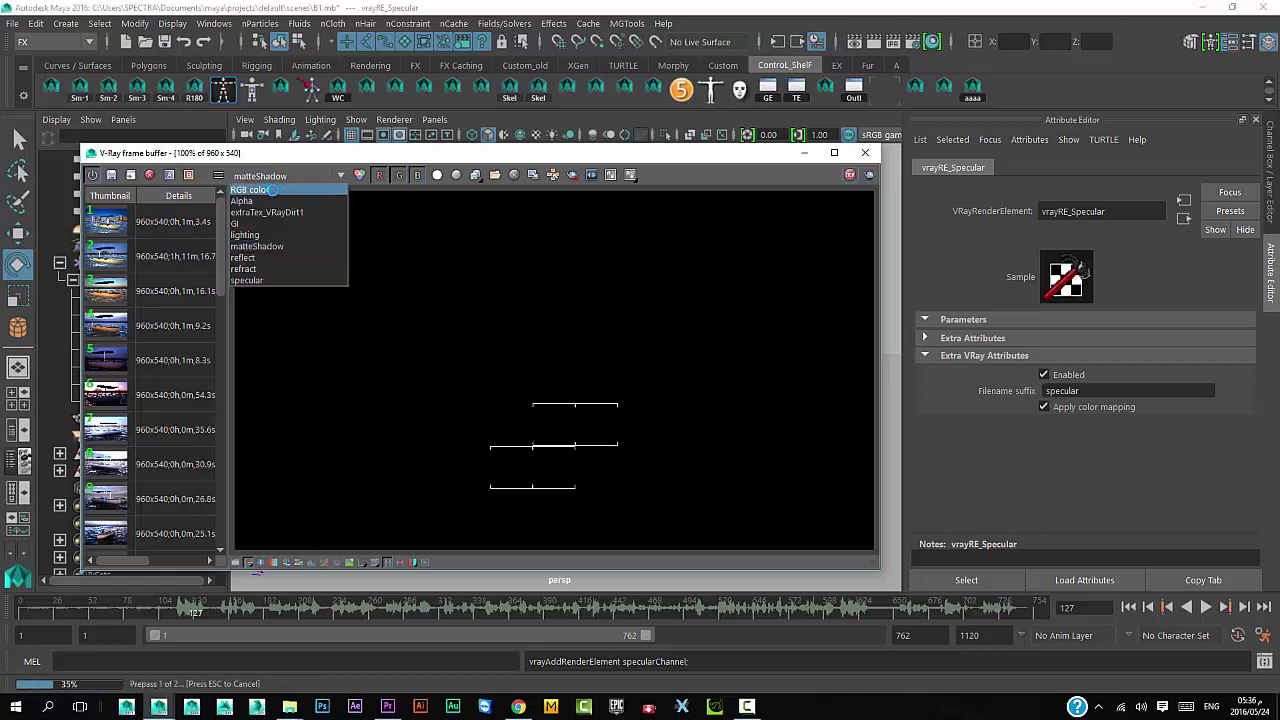
pyautogui.click(250, 189)
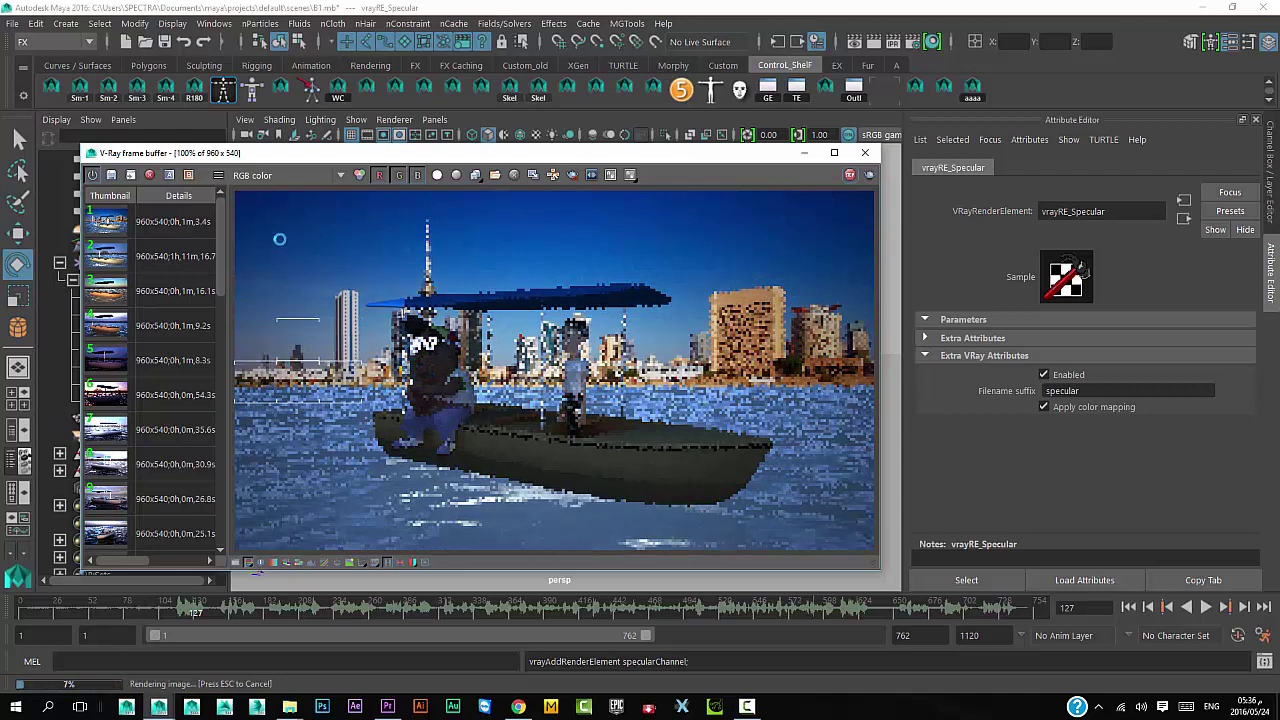
# - Step through the dirt, GI, lighting, matteShadow, refract and specular passes
pyautogui.click(268, 175)
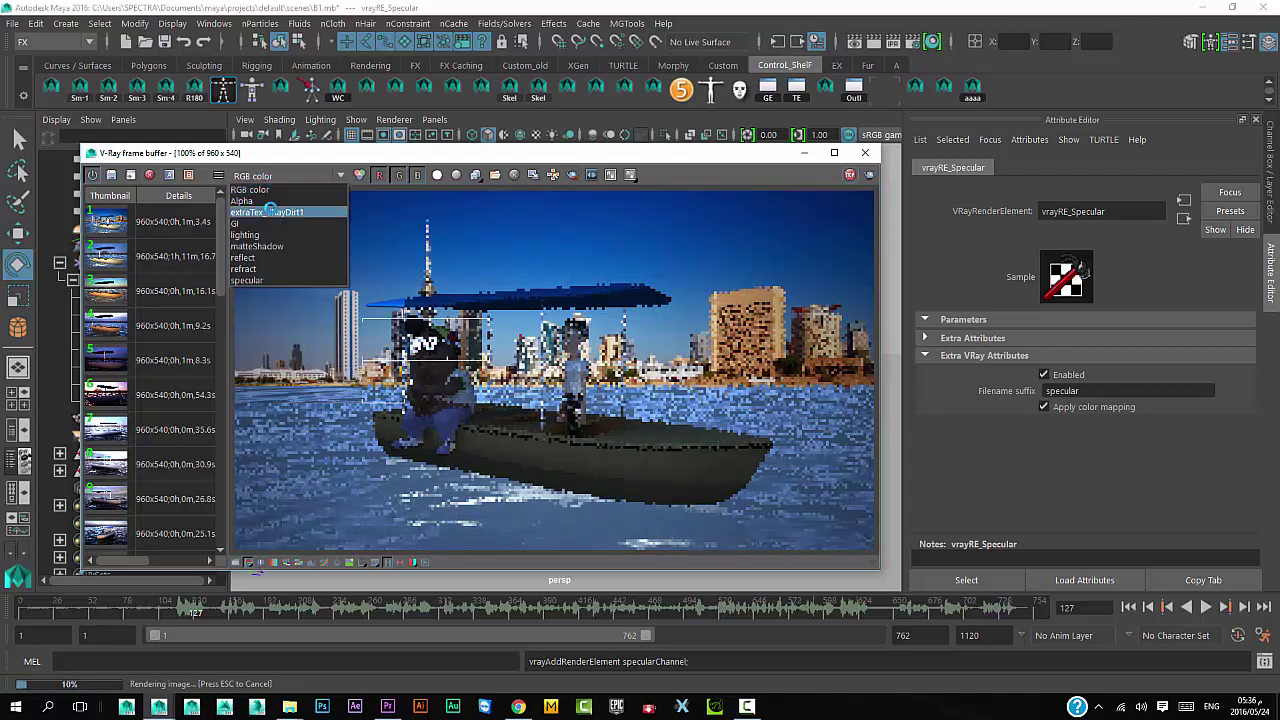
pyautogui.click(275, 235)
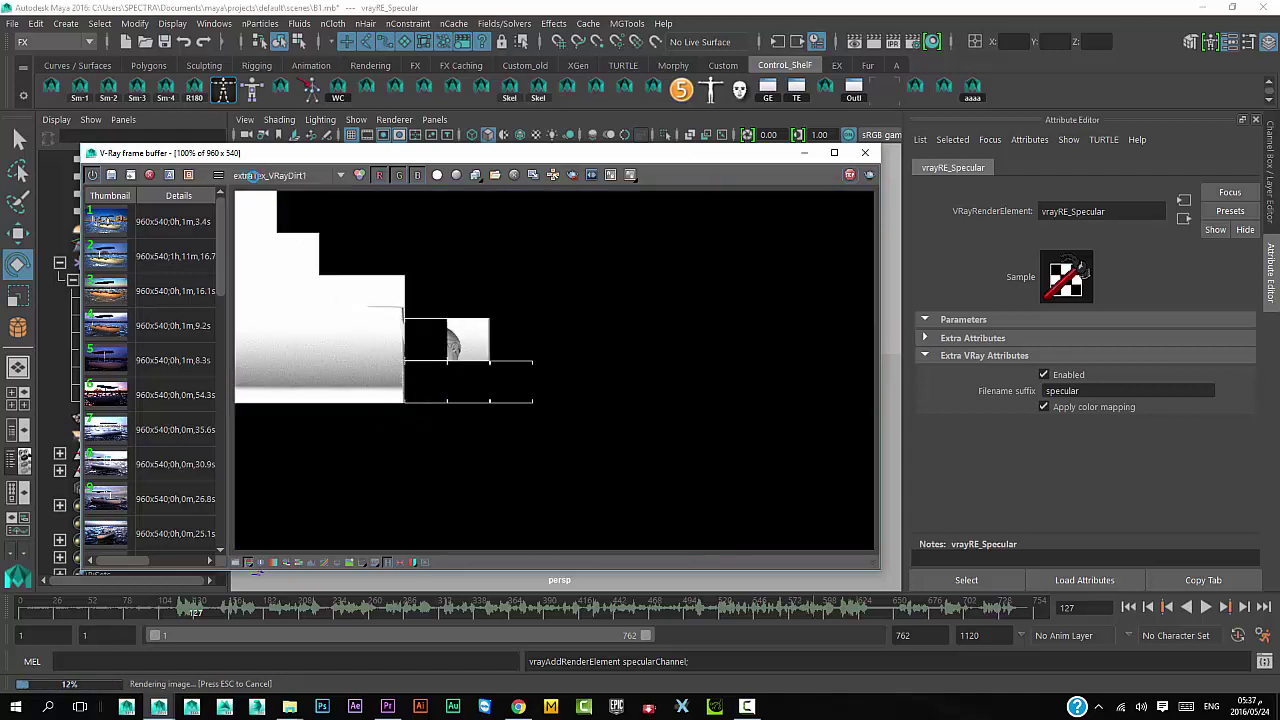
pyautogui.click(251, 176)
pyautogui.click(257, 222)
pyautogui.click(272, 175)
pyautogui.click(277, 235)
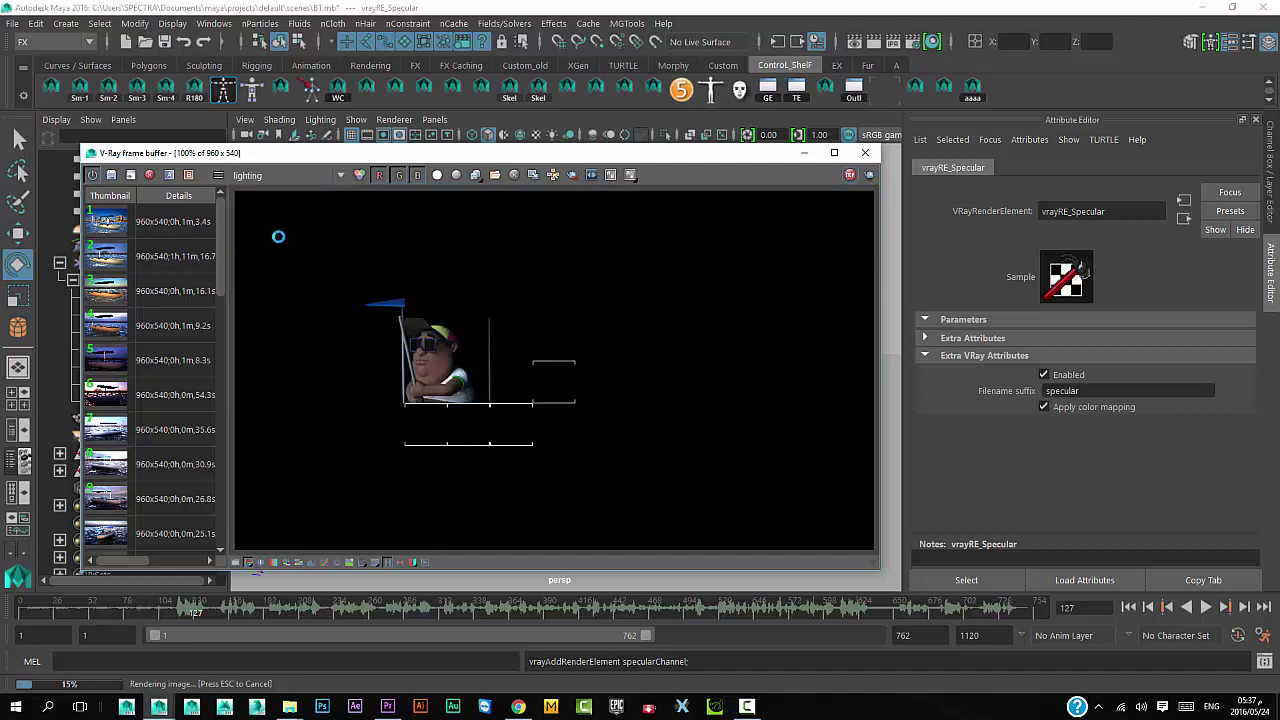
pyautogui.click(270, 175)
pyautogui.click(271, 246)
pyautogui.click(260, 175)
pyautogui.click(274, 257)
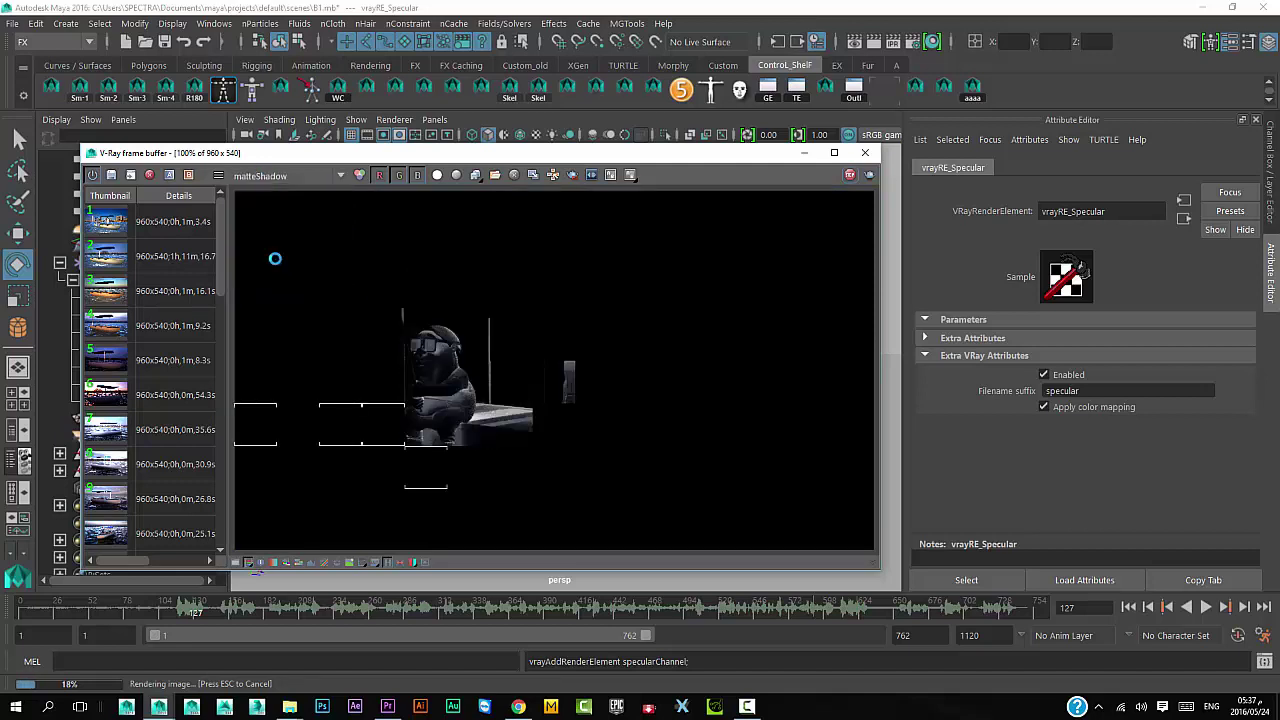
pyautogui.click(262, 175)
pyautogui.click(276, 226)
pyautogui.click(272, 175)
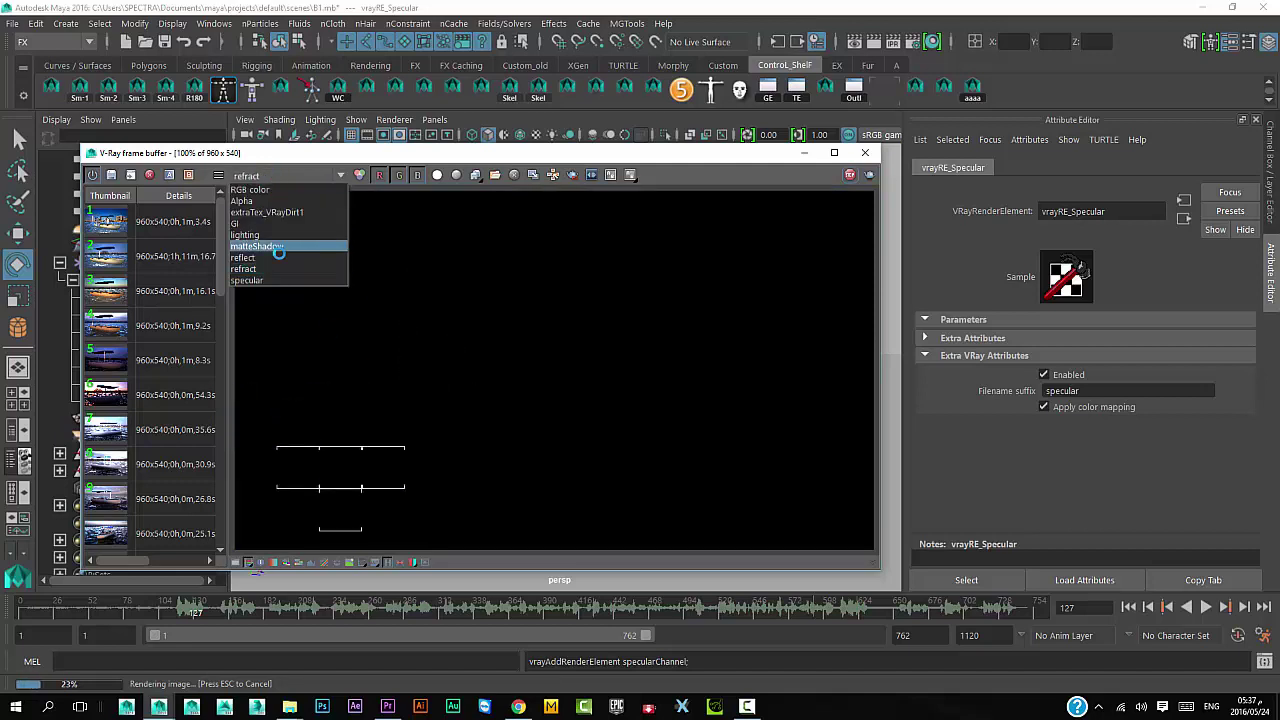
pyautogui.click(258, 280)
# - Recheck the dirt, GI and lighting passes before going back to RGB color
pyautogui.click(270, 175)
pyautogui.click(270, 212)
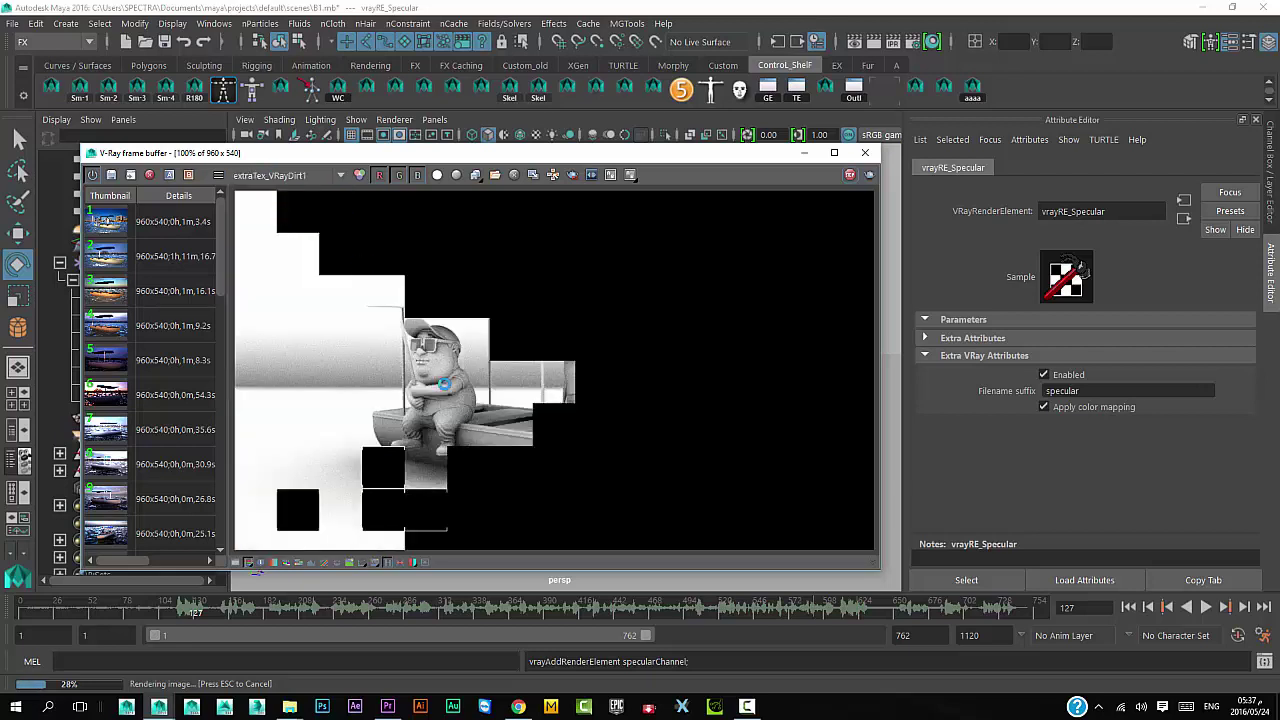
pyautogui.click(285, 176)
pyautogui.click(290, 223)
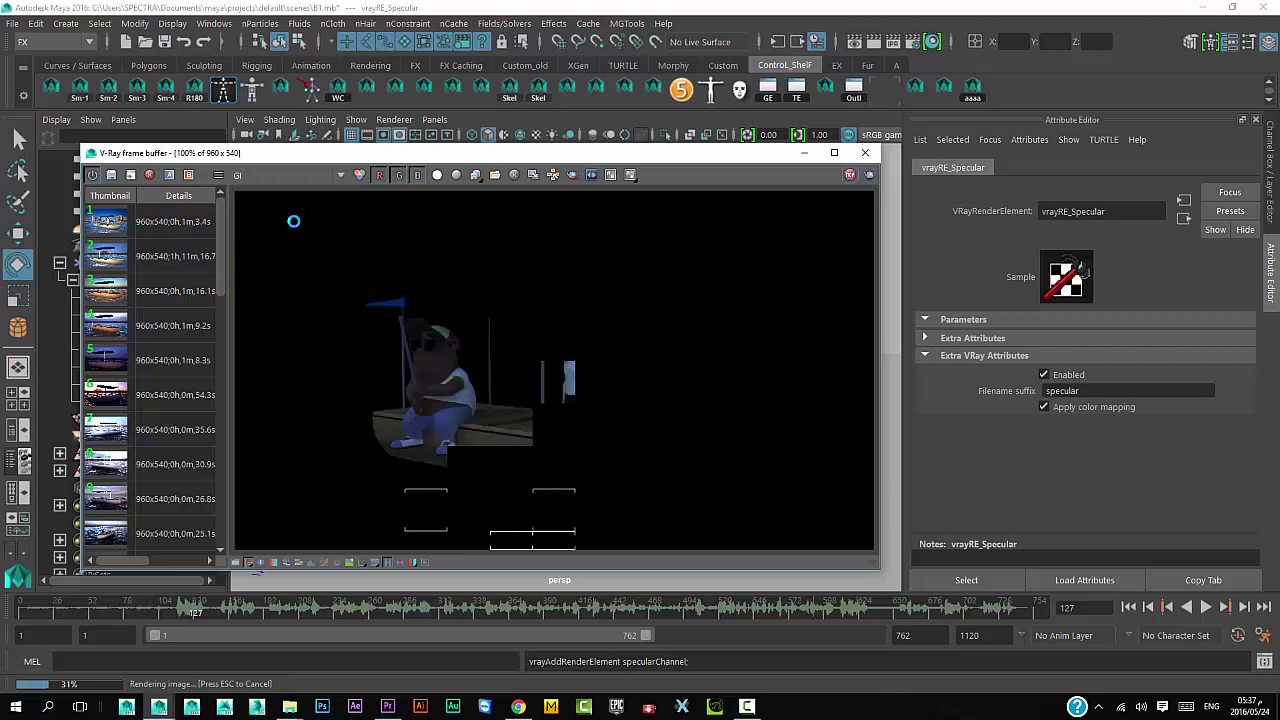
pyautogui.click(285, 176)
pyautogui.click(290, 234)
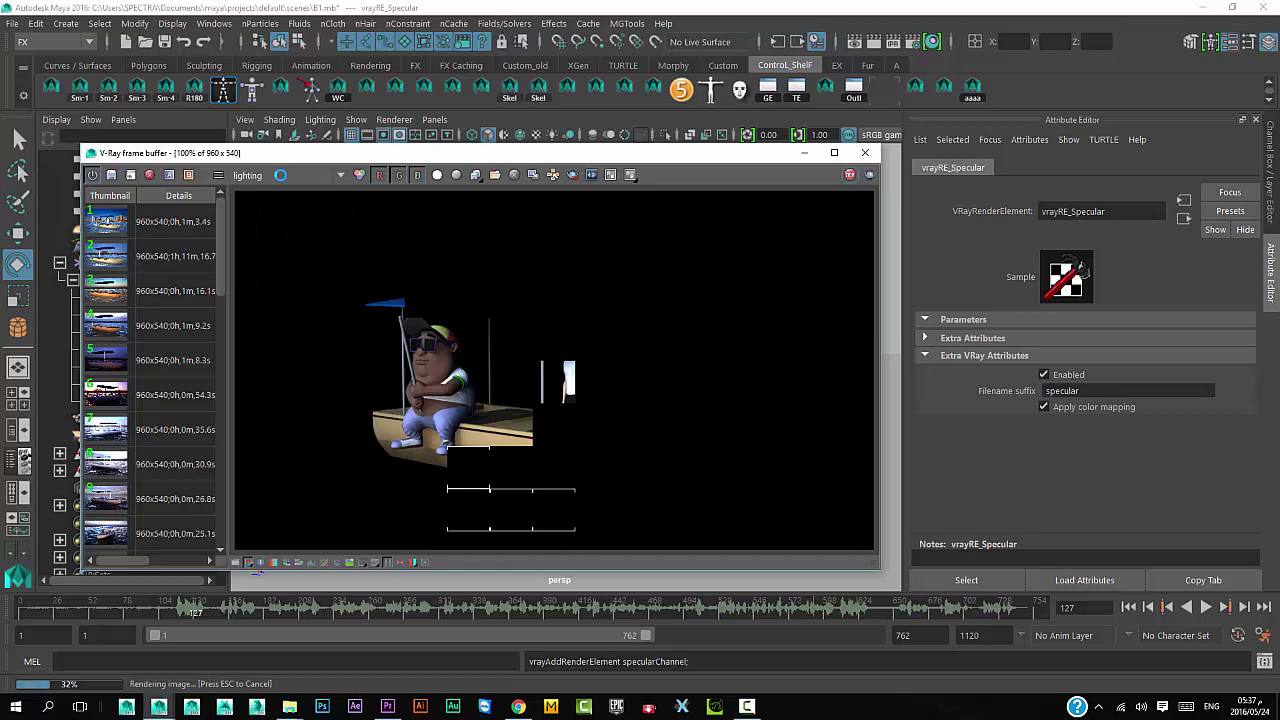
pyautogui.click(272, 175)
pyautogui.click(250, 189)
# - Compare the reflect, dirt, matteShadow and refract passes, finishing on the RGB color image
pyautogui.click(280, 176)
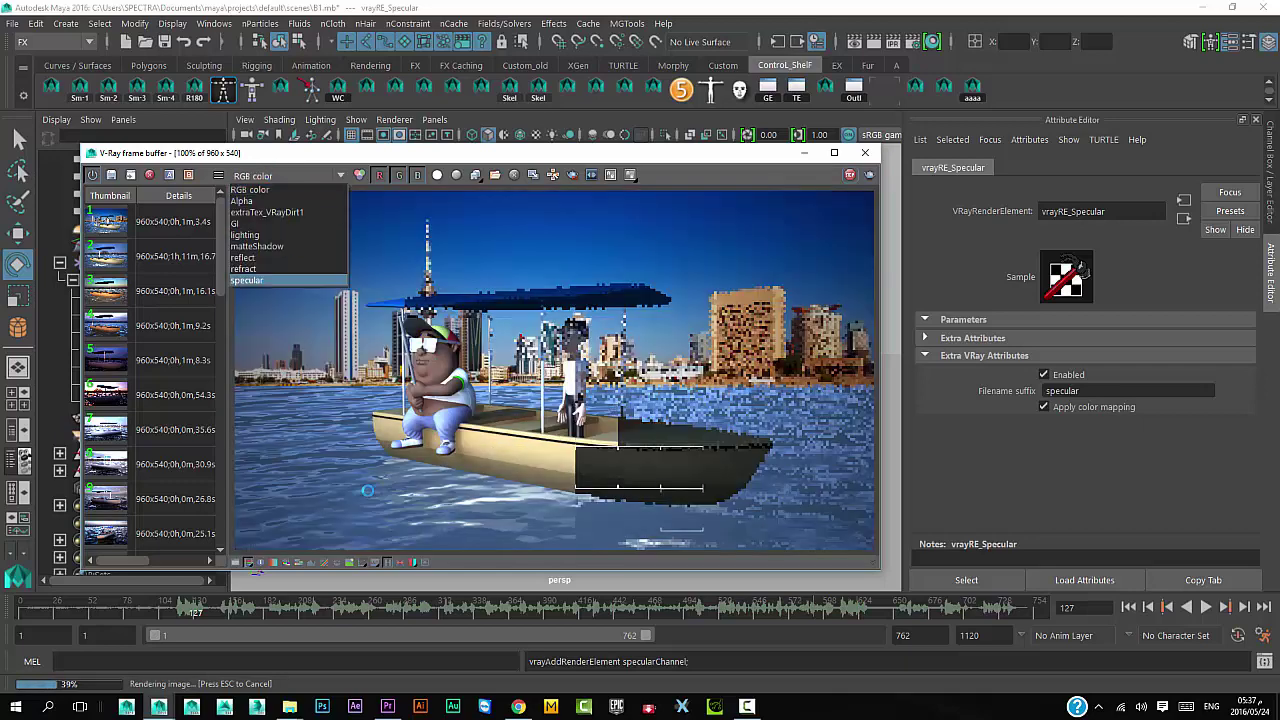
pyautogui.click(264, 258)
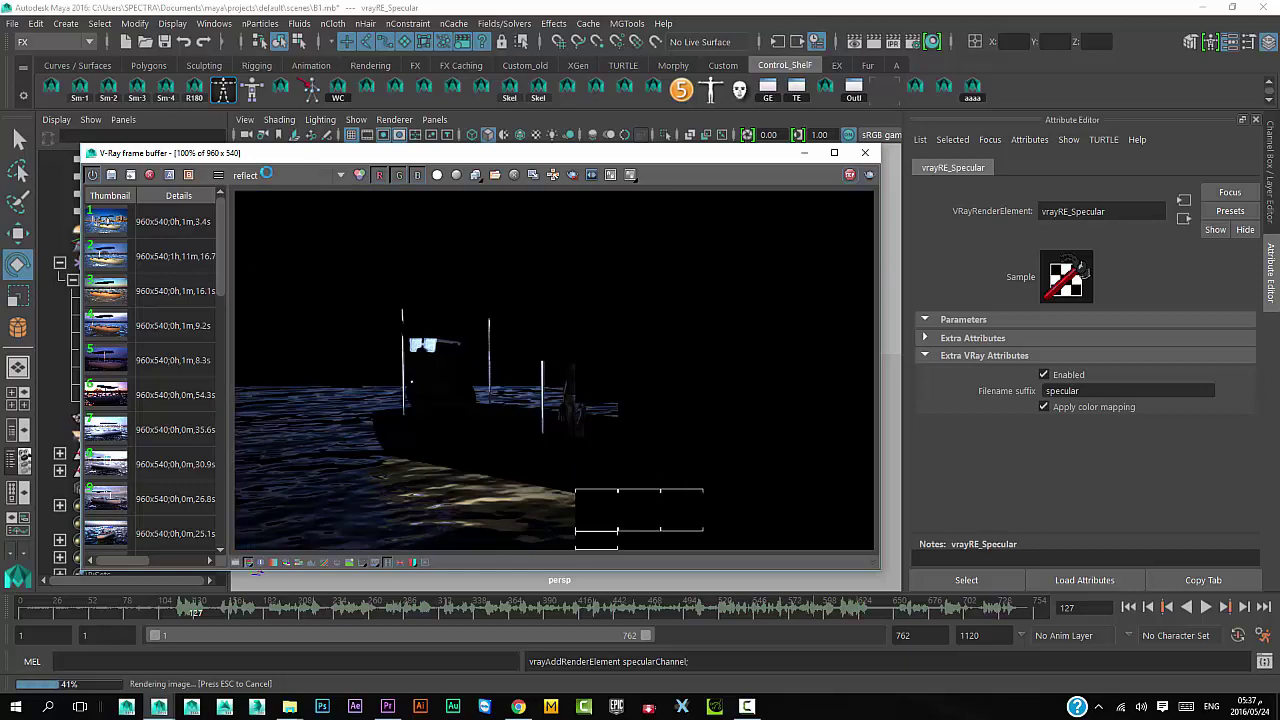
pyautogui.click(266, 175)
pyautogui.click(250, 189)
pyautogui.click(274, 176)
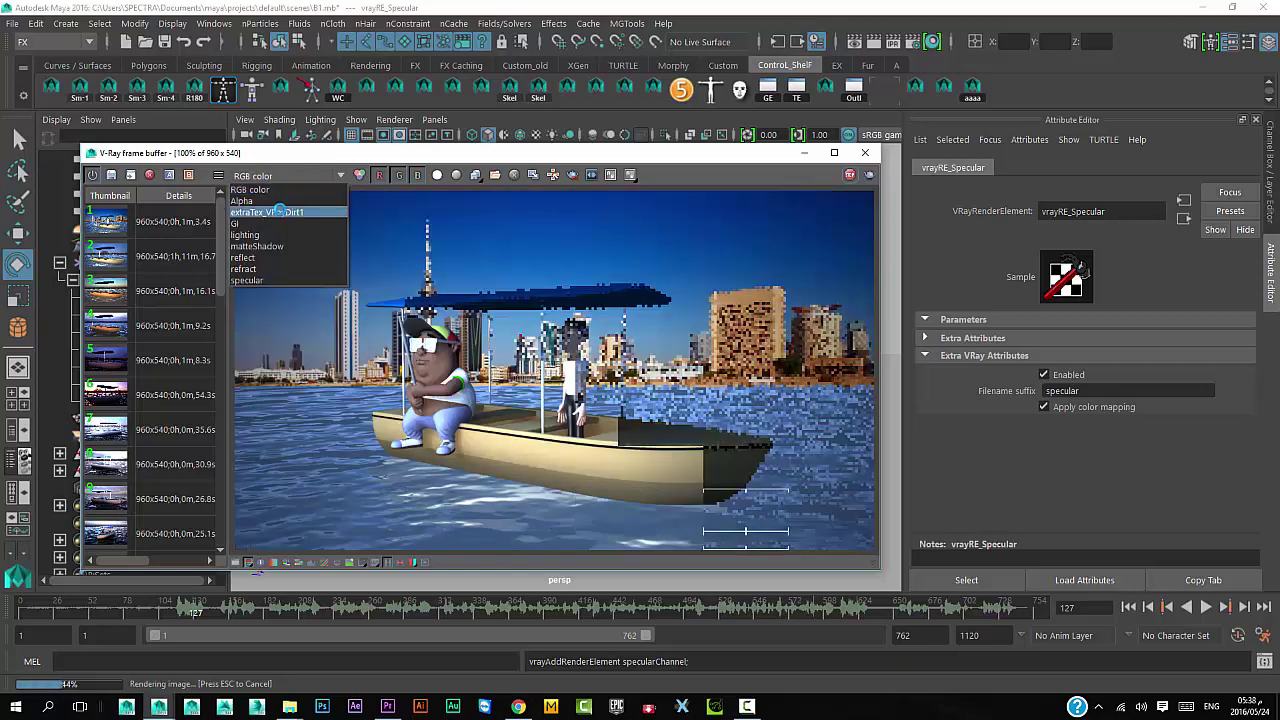
pyautogui.click(267, 212)
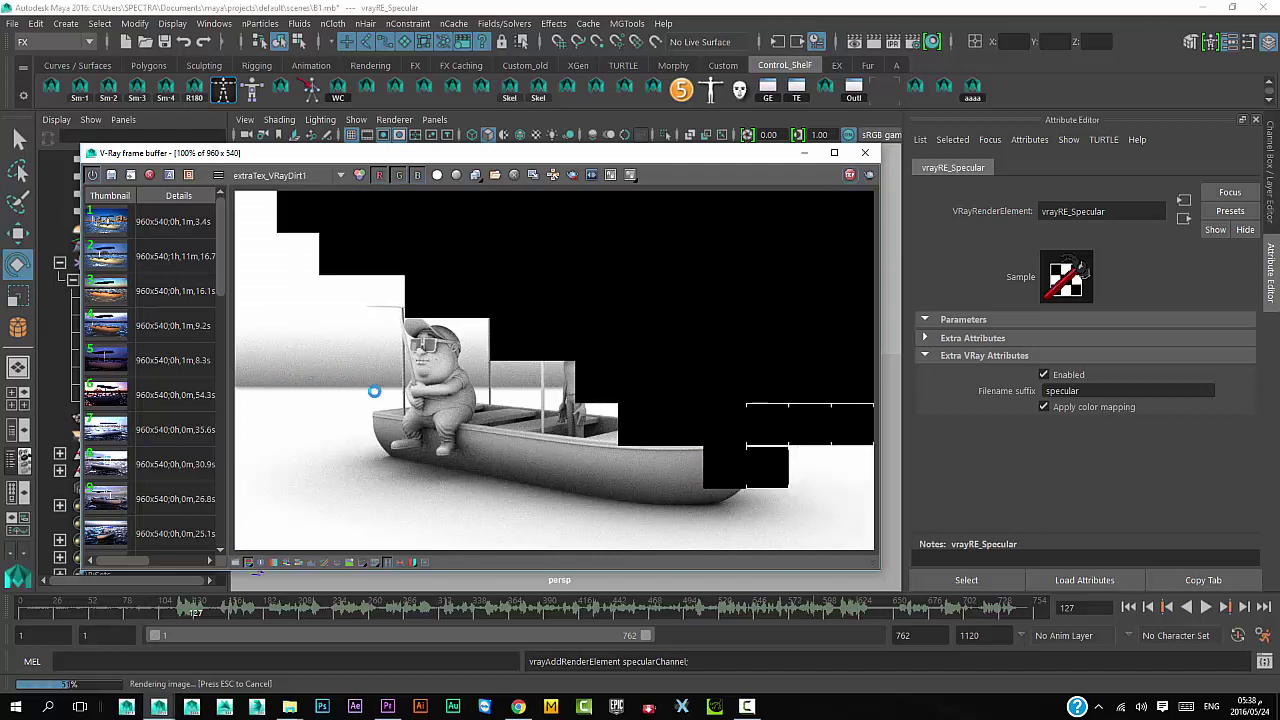
pyautogui.click(274, 176)
pyautogui.click(270, 246)
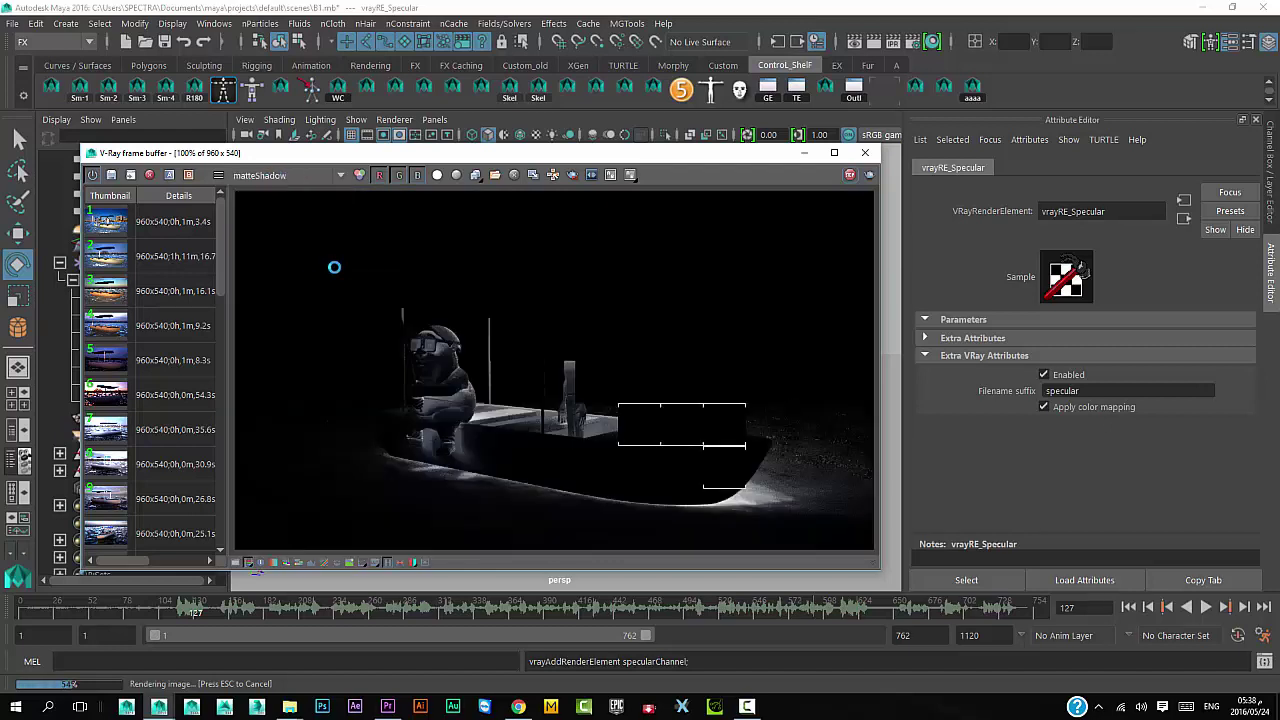
pyautogui.click(269, 176)
pyautogui.click(244, 269)
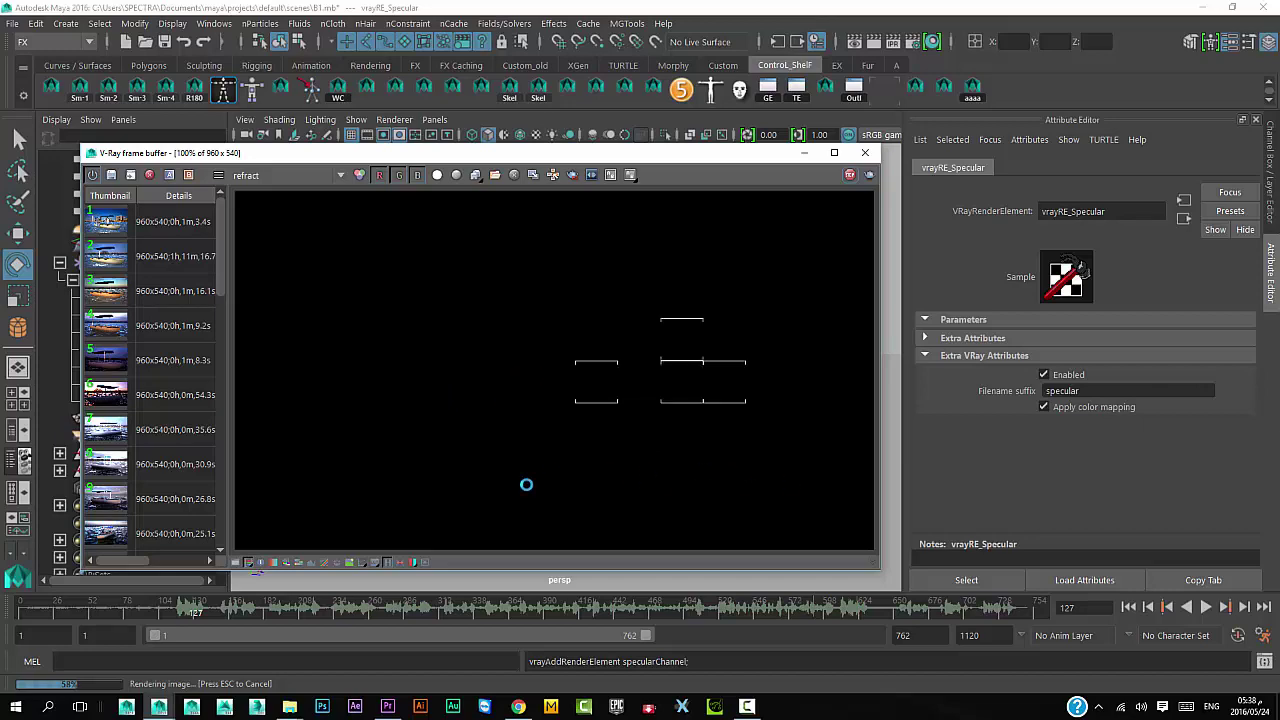
pyautogui.click(270, 176)
pyautogui.click(262, 186)
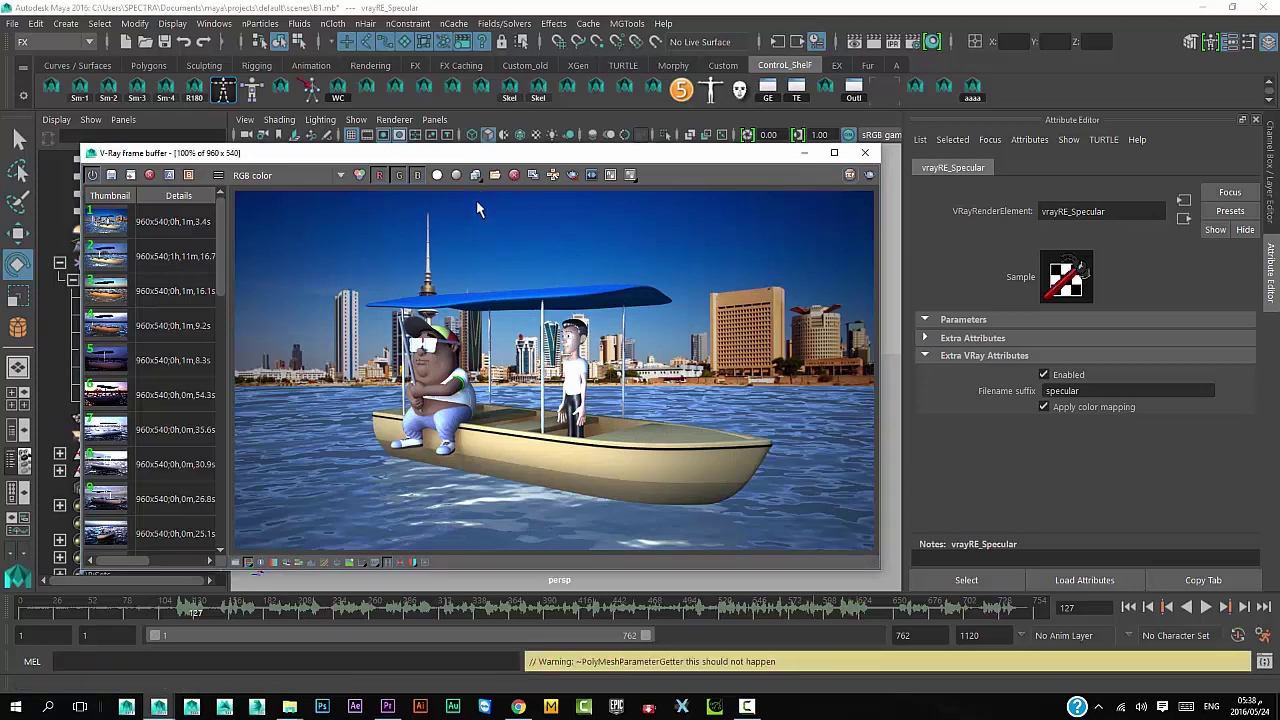
# - Save all image channels as 'AS' in a new folder inside Desktop\New Folder
pyautogui.click(475, 178)
pyautogui.click(310, 277)
pyautogui.doubleClick(400, 287)
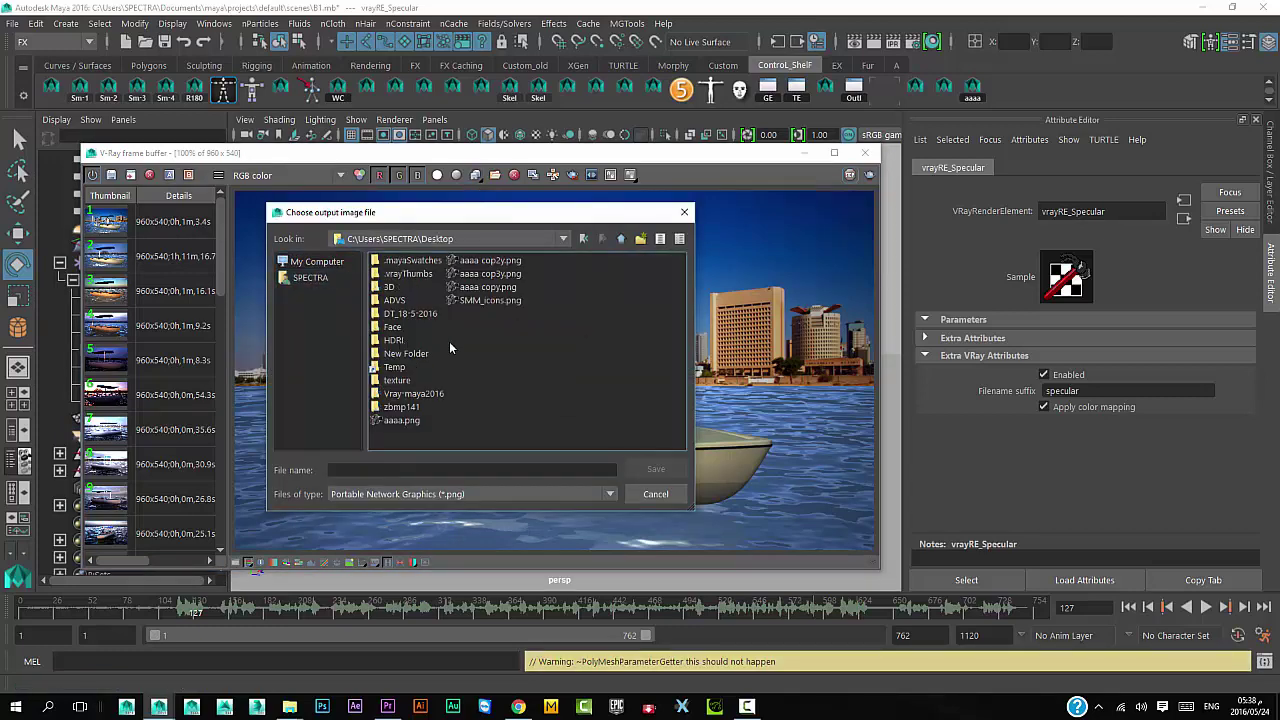
pyautogui.doubleClick(449, 341)
pyautogui.click(640, 238)
pyautogui.doubleClick(430, 393)
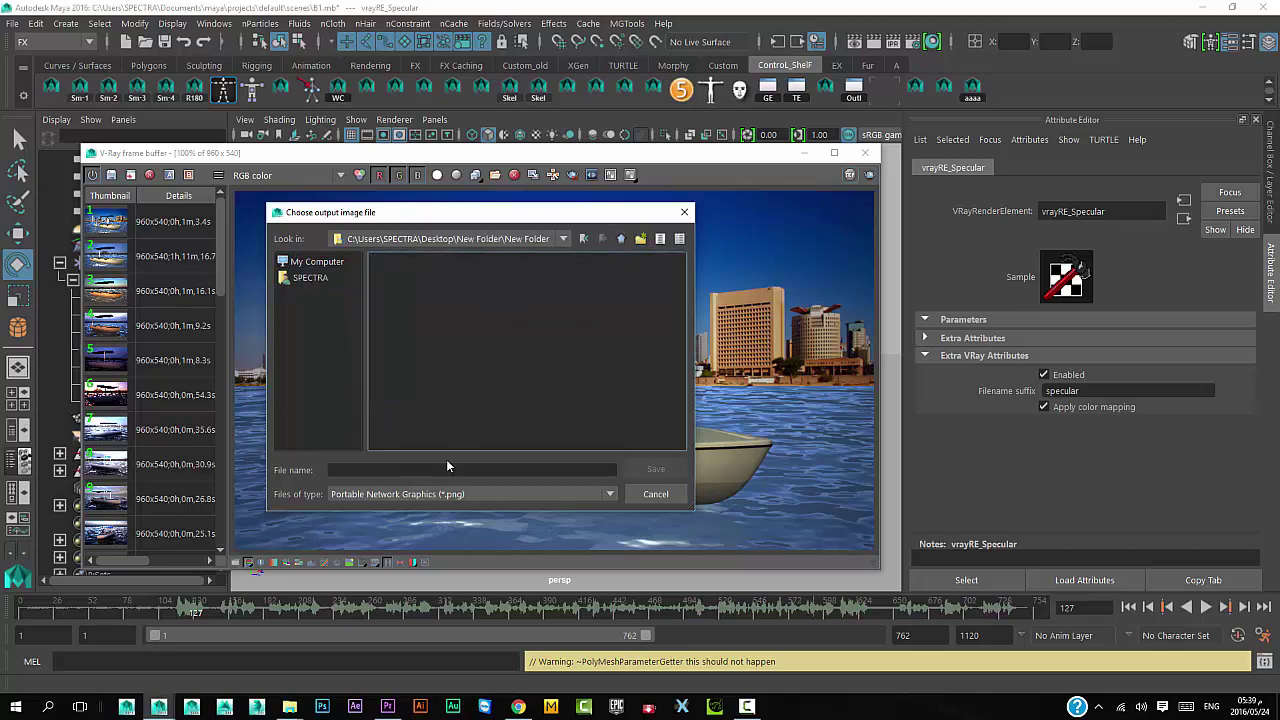
pyautogui.click(455, 470)
pyautogui.write('ASD')
pyautogui.click(652, 470)
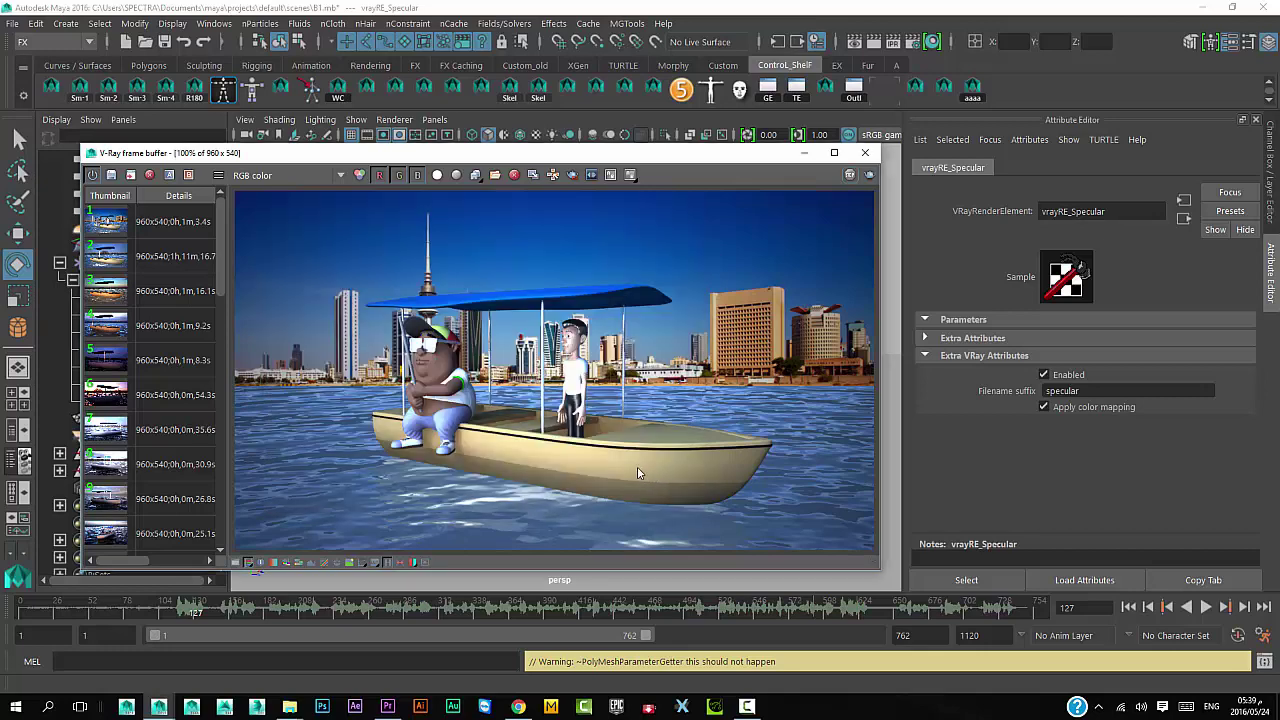
# - Save all image channels again as OpenEXR files named 'qw' in the nested New Folder
pyautogui.click(477, 176)
pyautogui.click(312, 278)
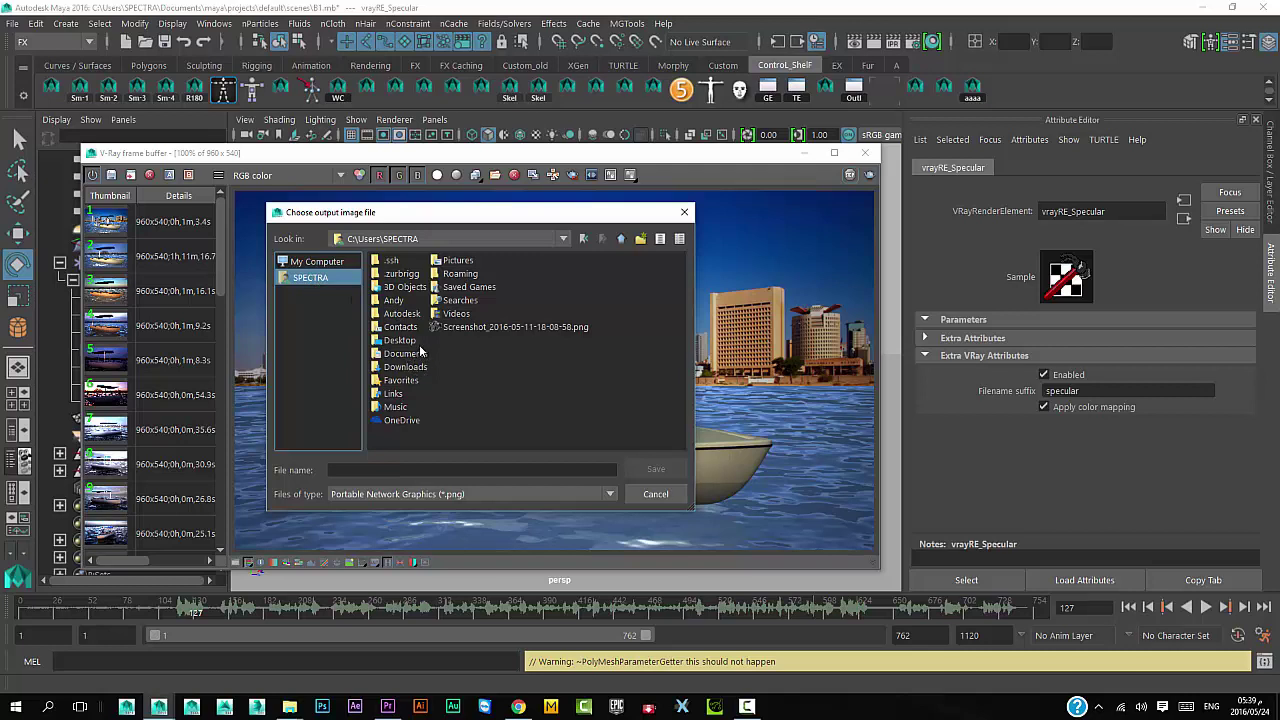
pyautogui.doubleClick(400, 340)
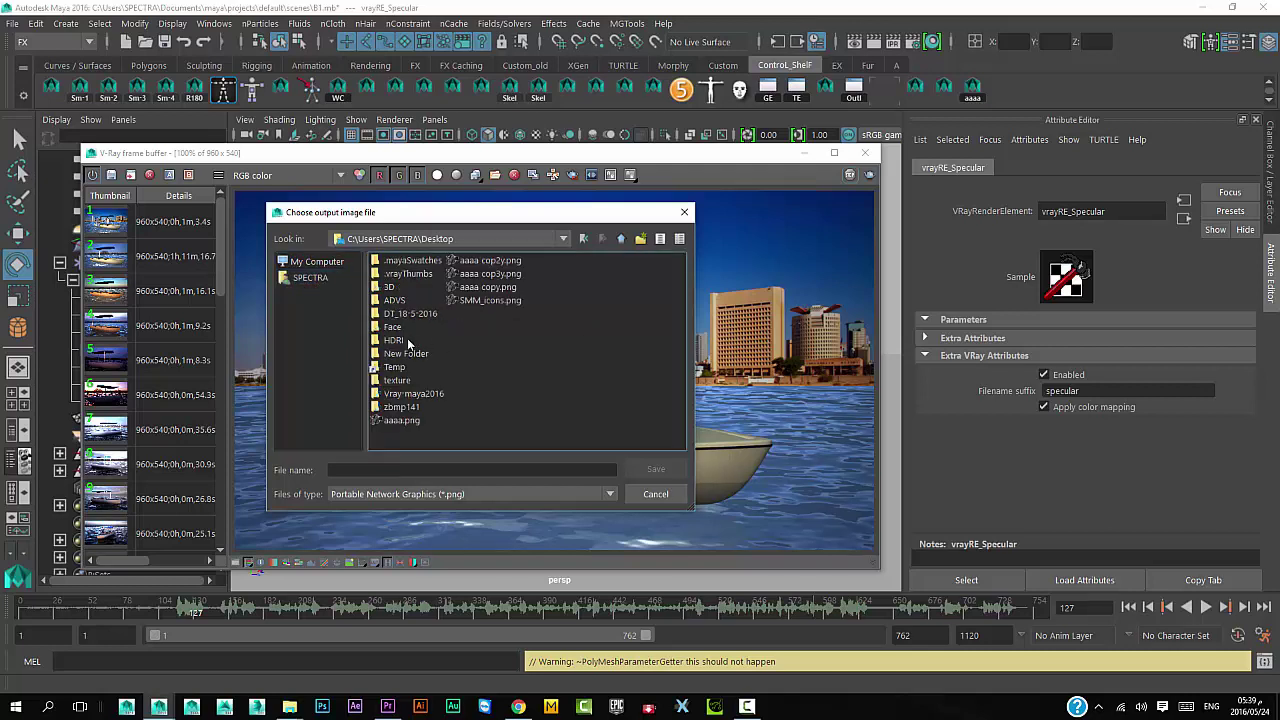
pyautogui.doubleClick(408, 354)
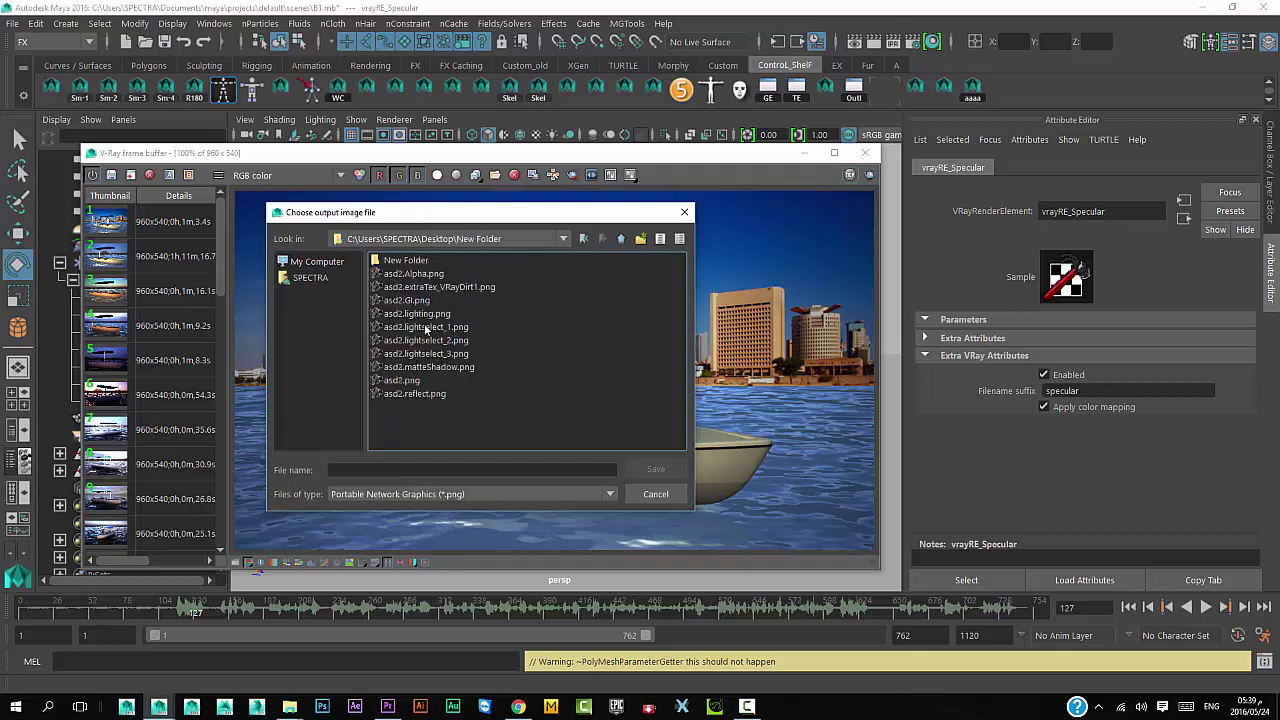
pyautogui.doubleClick(408, 261)
pyautogui.click(452, 494)
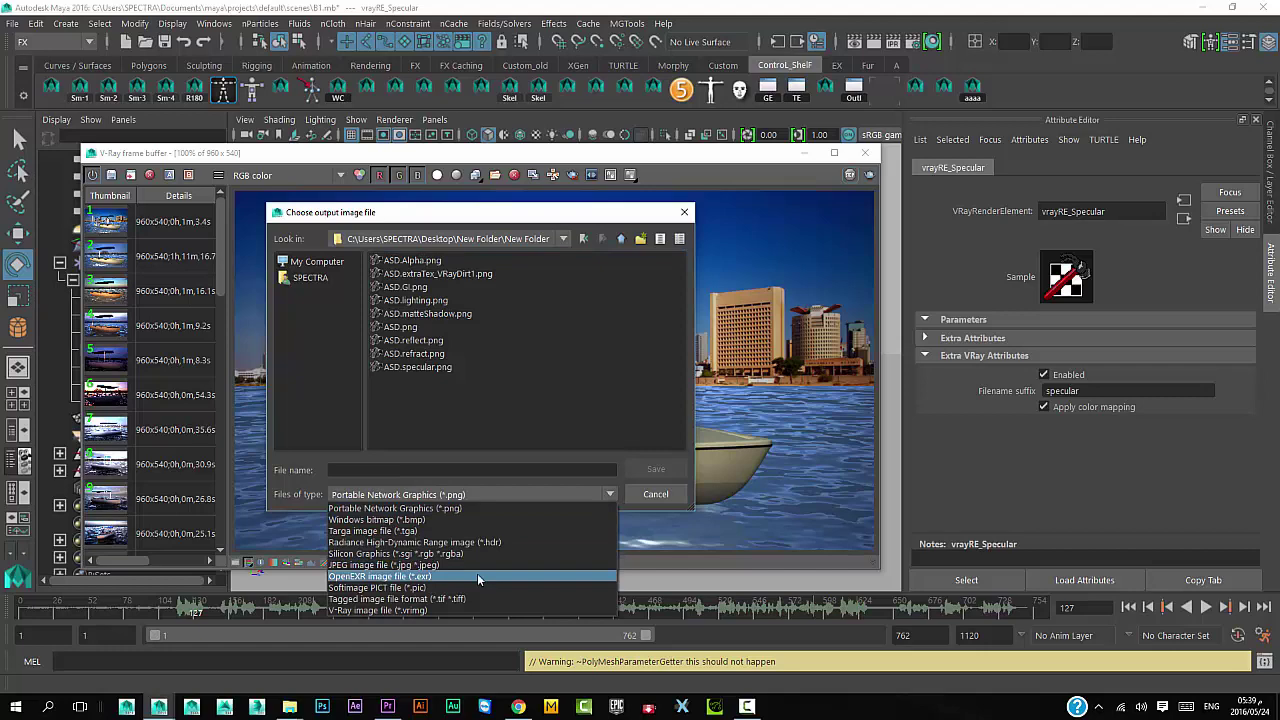
pyautogui.click(477, 576)
pyautogui.click(409, 469)
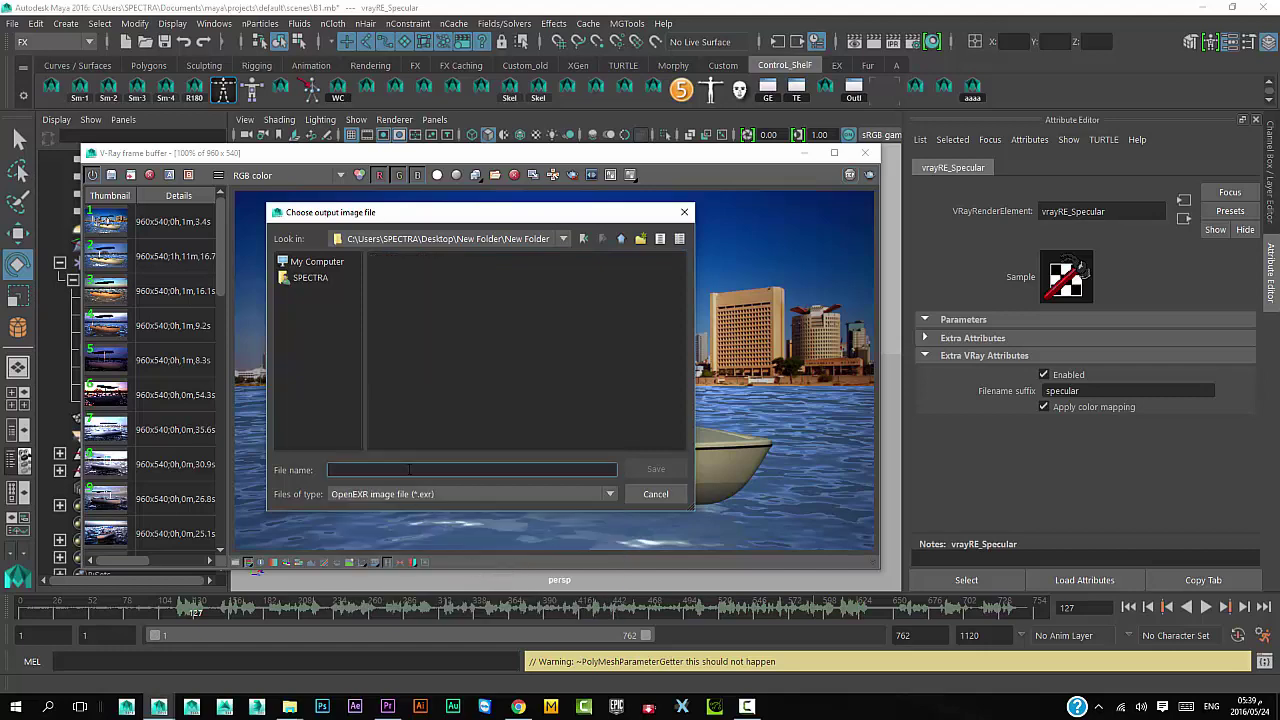
pyautogui.write('qw')
pyautogui.click(653, 469)
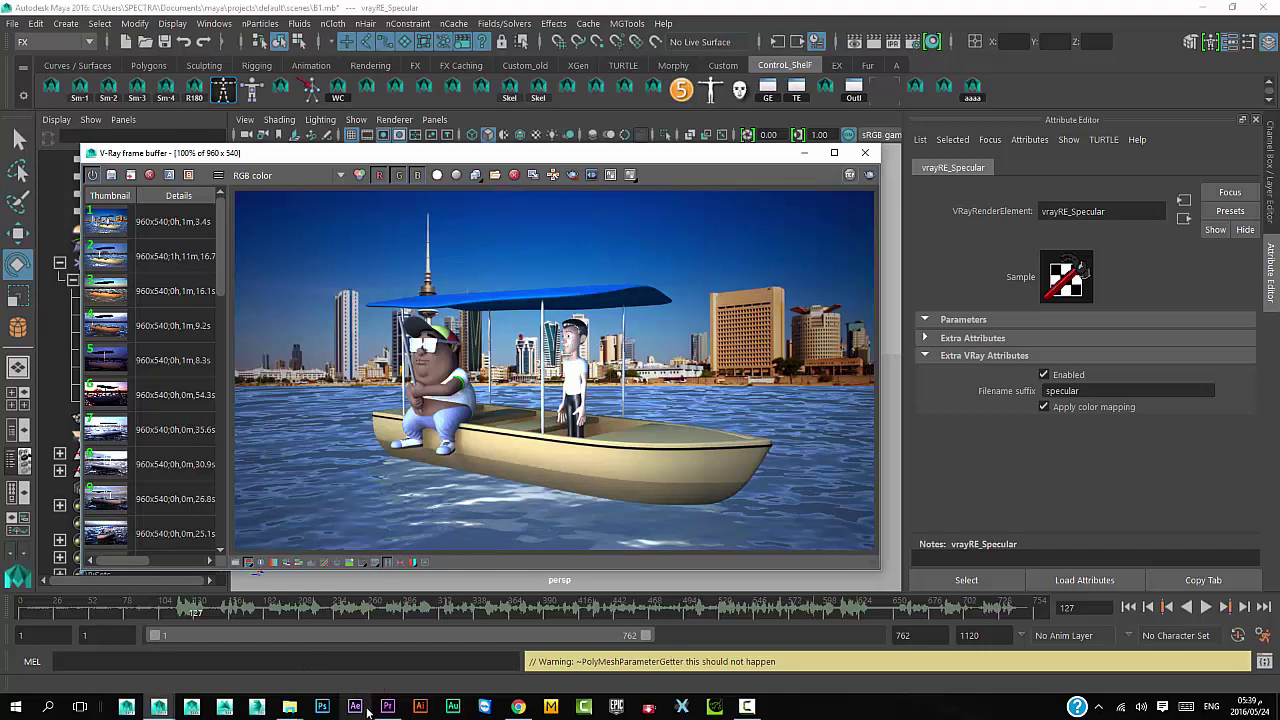
# - Switch to After Effects and dismiss the GPU ray-tracing warning and welcome screen
pyautogui.click(475, 563)
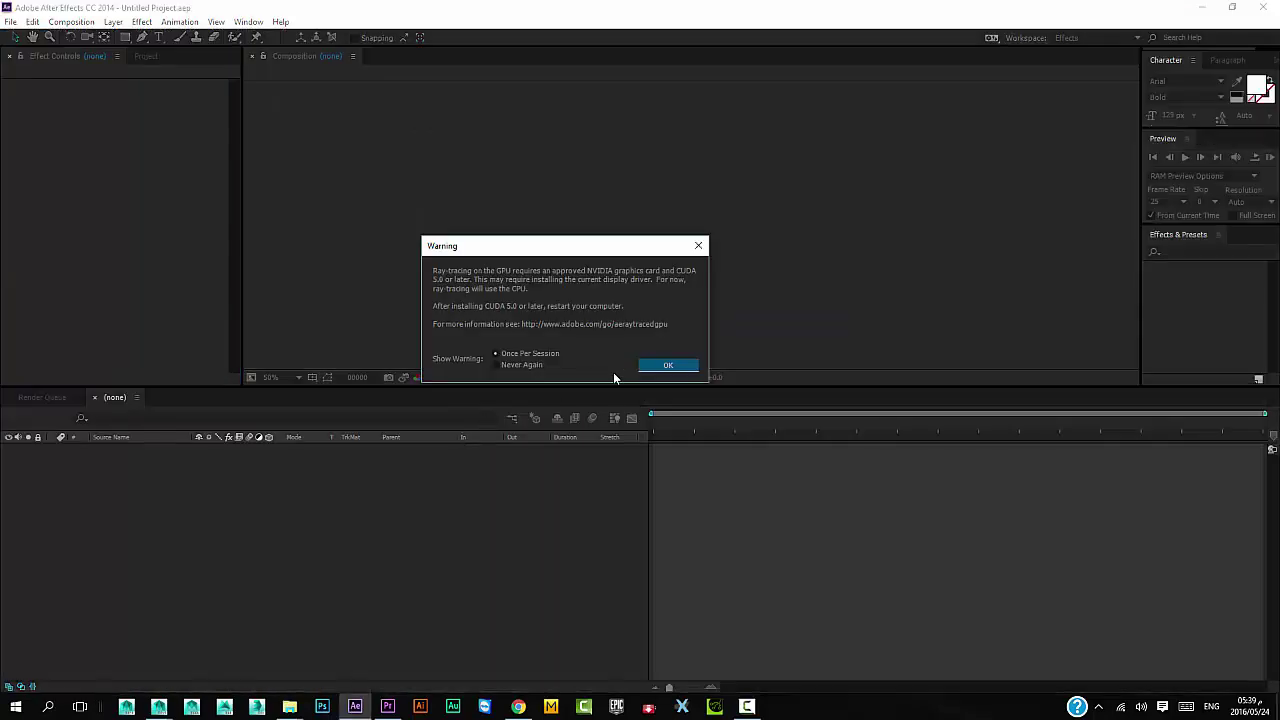
pyautogui.click(667, 366)
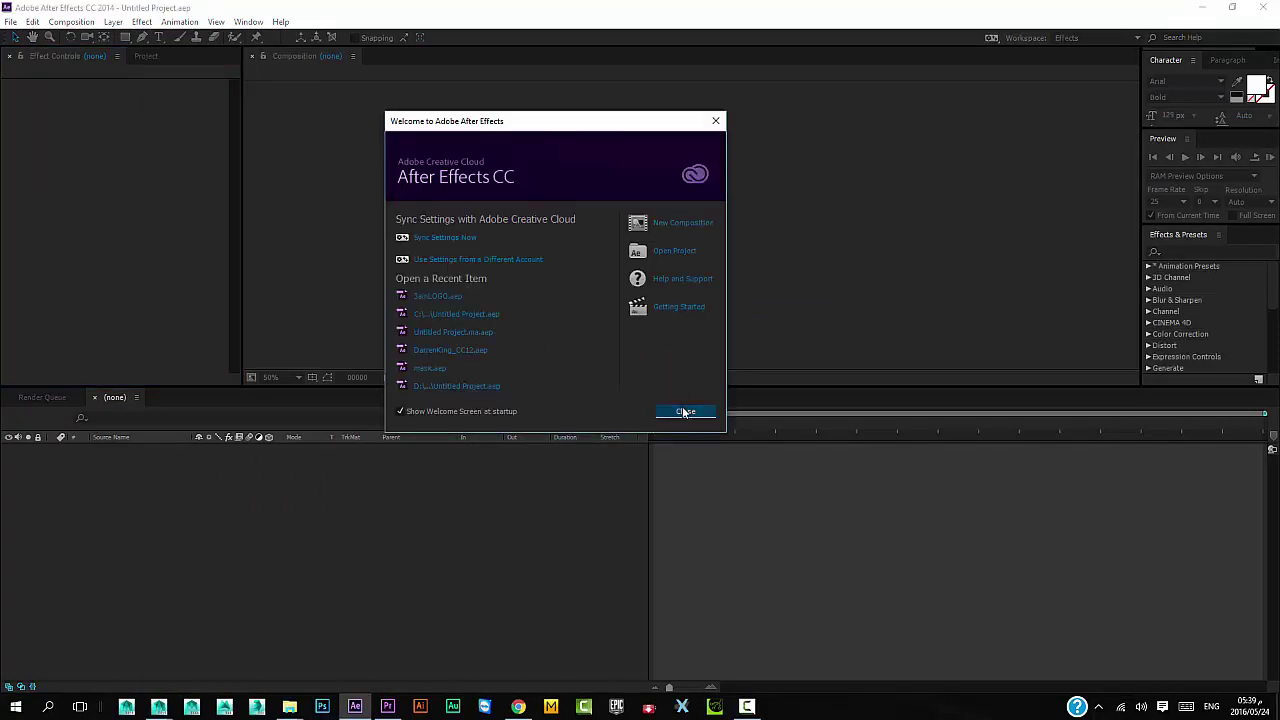
pyautogui.click(686, 412)
# - Import the qw EXR files, qw.Alpha.exr through qw.specular.exr, from the nested New Folder
pyautogui.click(155, 57)
pyautogui.doubleClick(150, 261)
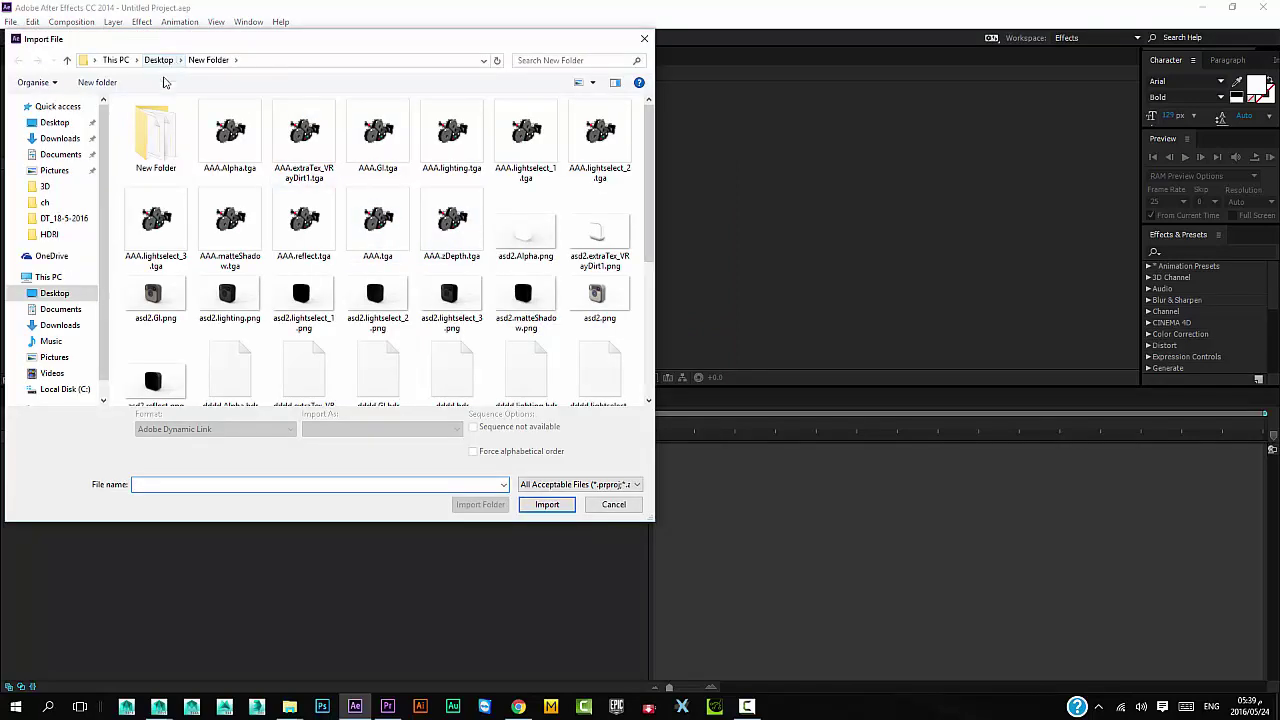
pyautogui.doubleClick(160, 135)
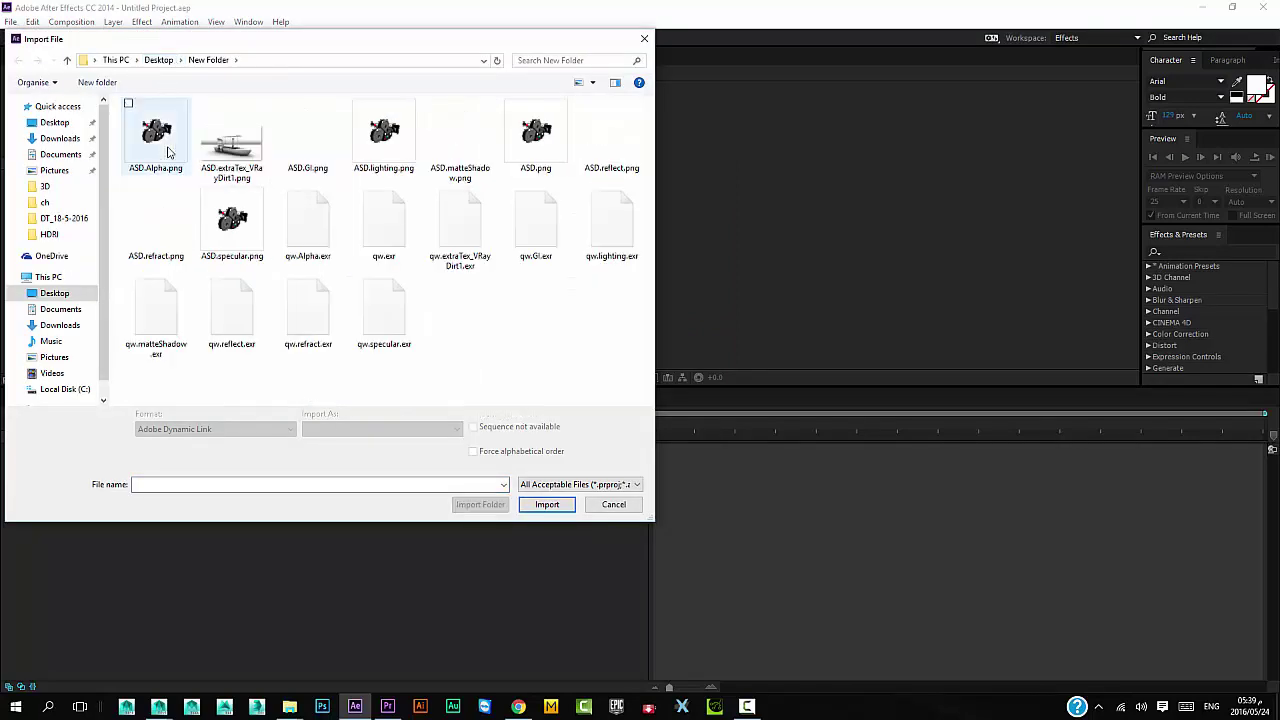
pyautogui.click(313, 231)
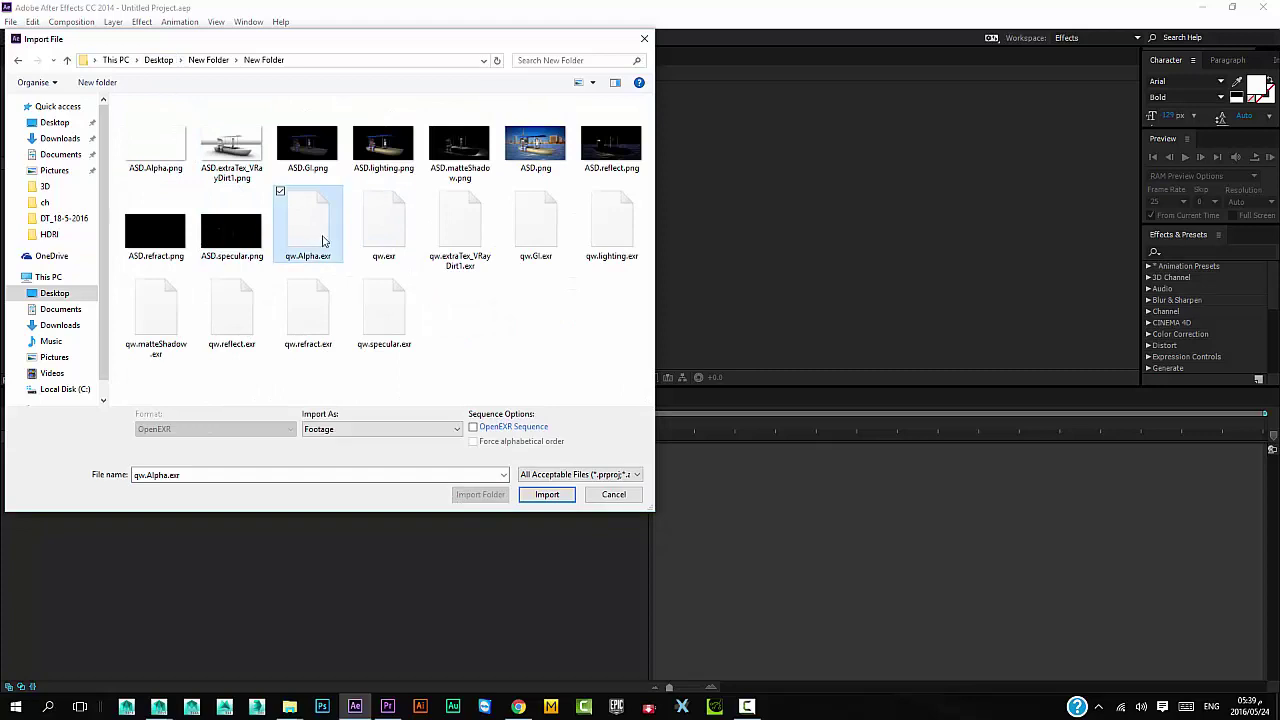
pyautogui.click(376, 307)
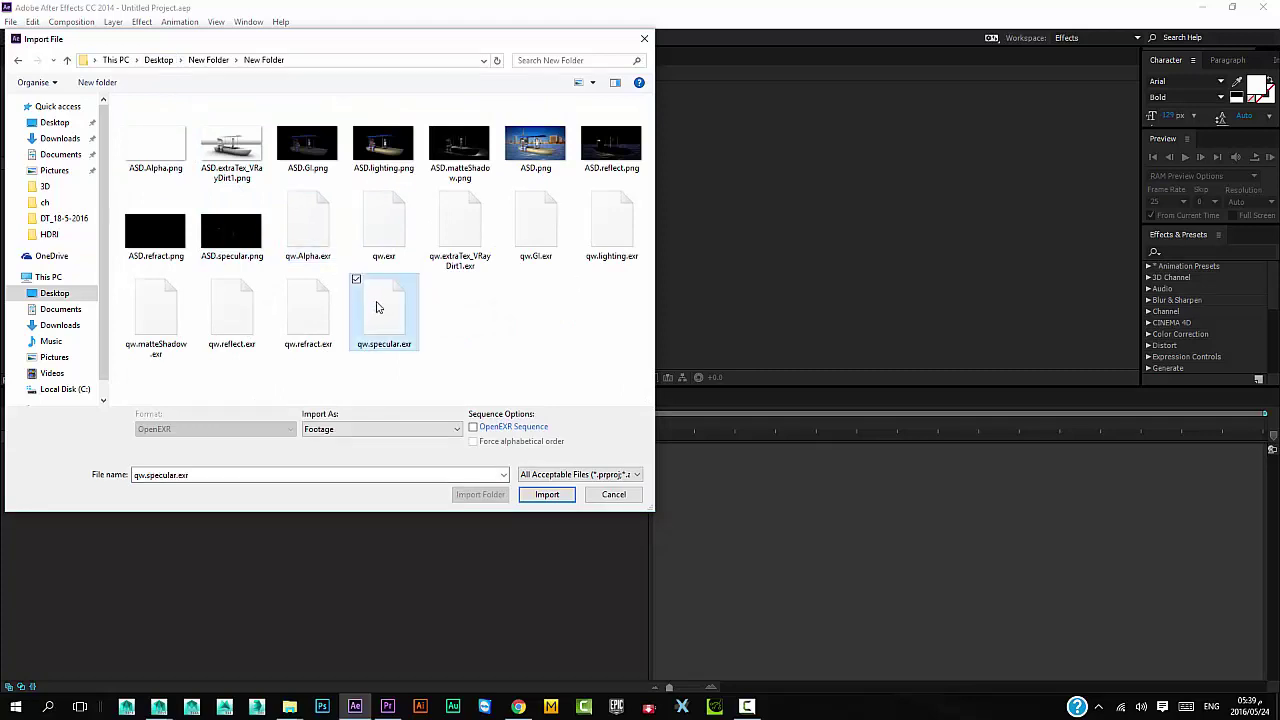
pyautogui.keyDown('shift'); pyautogui.click(313, 224); pyautogui.keyUp('shift')
pyautogui.click(547, 494)
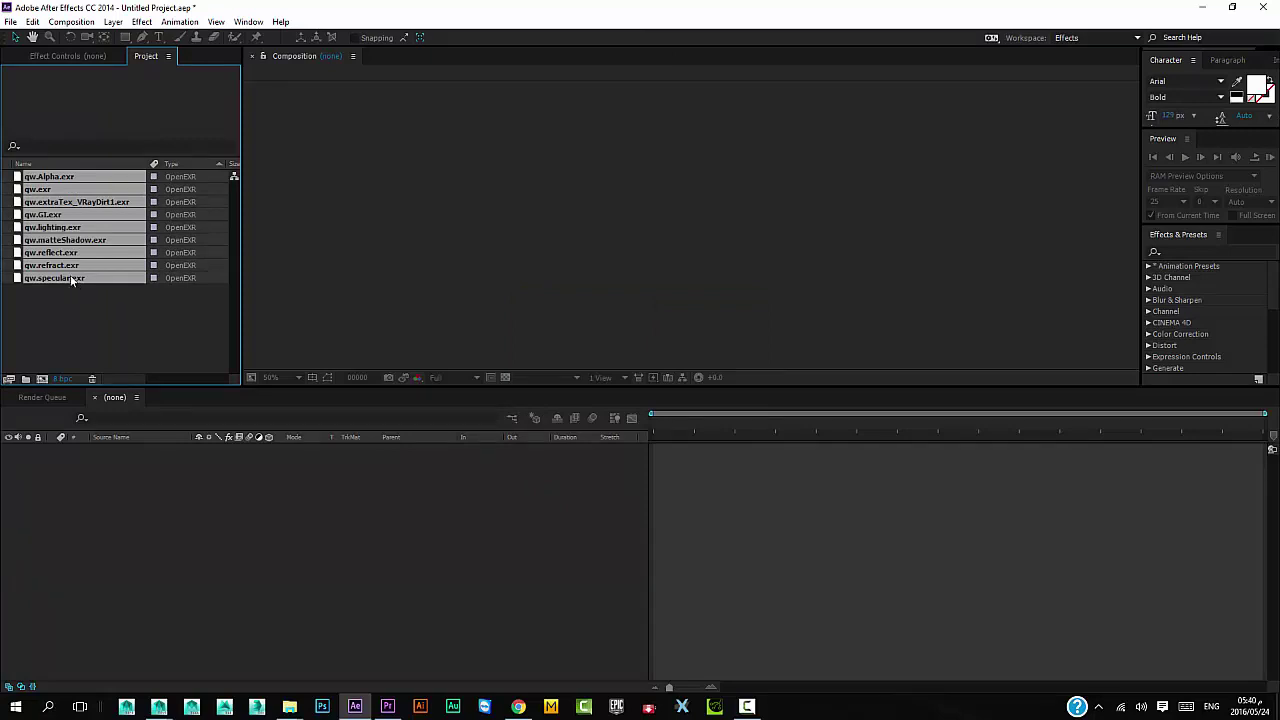
# - Create a single composition from the imported passes and move to frame 7
pyautogui.moveTo(71, 281); pyautogui.dragTo(43, 380)
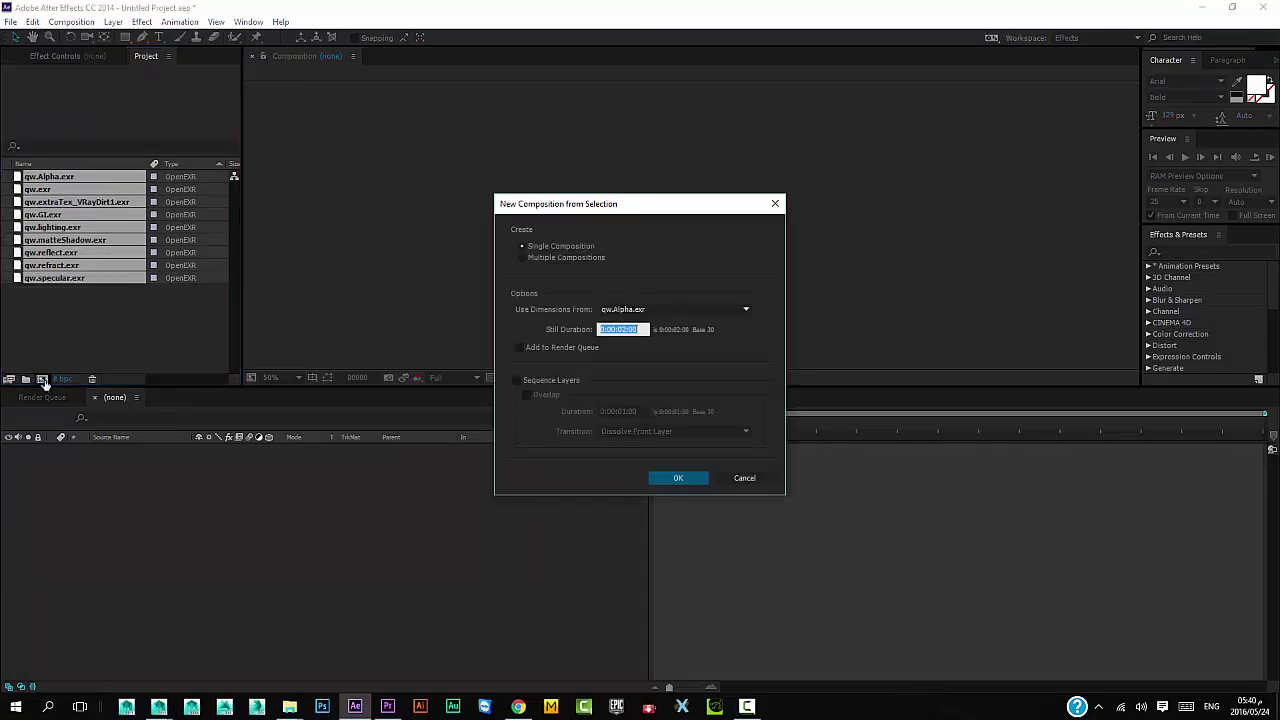
pyautogui.click(678, 478)
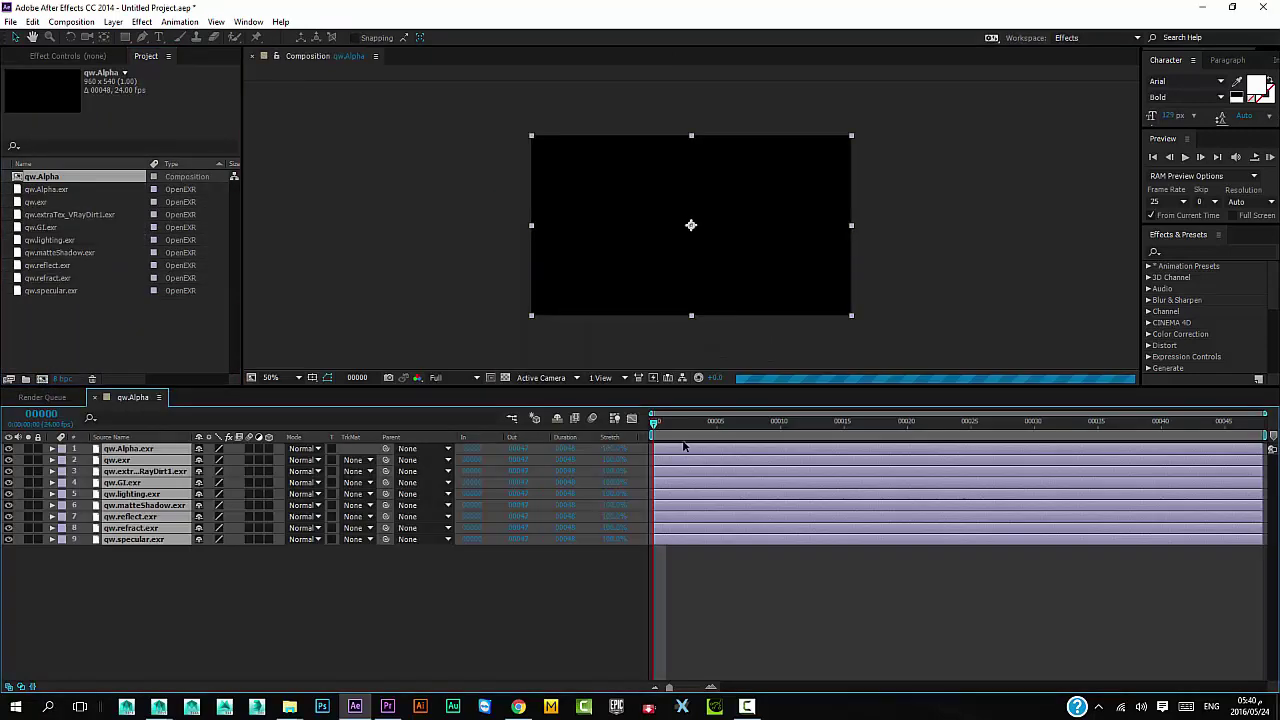
pyautogui.moveTo(692, 443); pyautogui.dragTo(729, 443)
# - Solo the qw.exr beauty layer and view the composition at 100% in a taller viewer
pyautogui.click(220, 586)
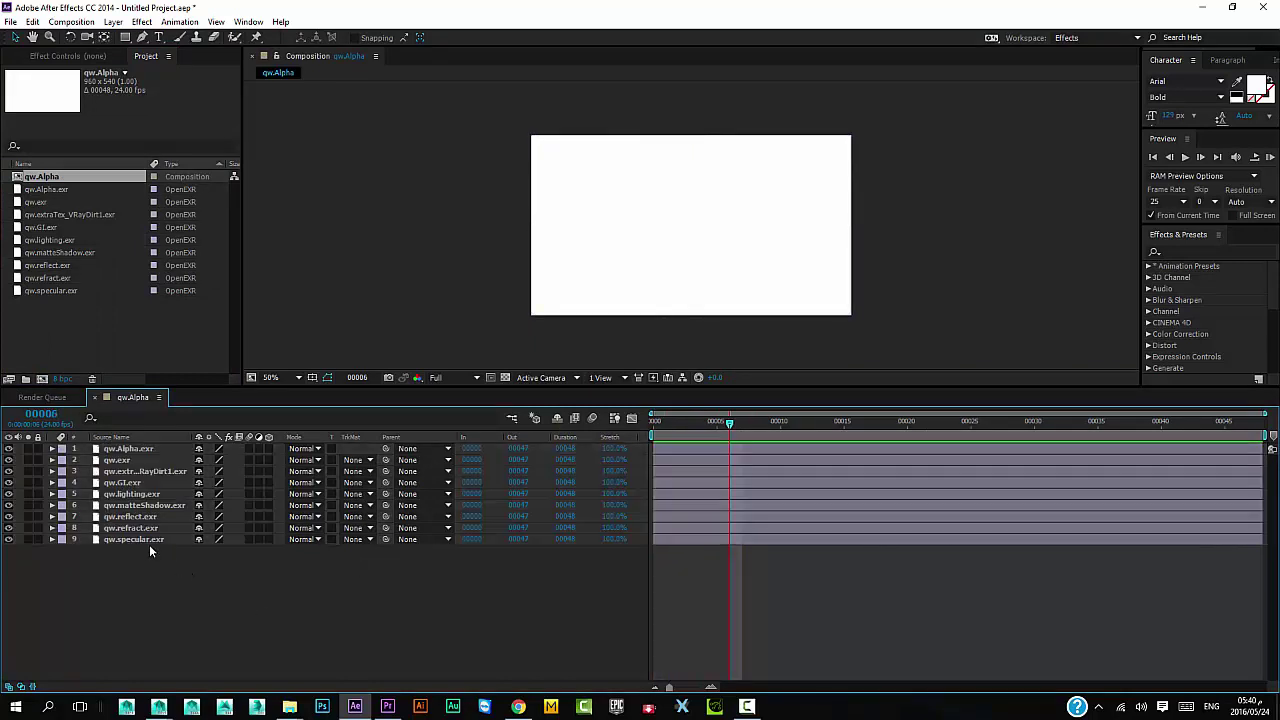
pyautogui.click(118, 461)
pyautogui.click(28, 460)
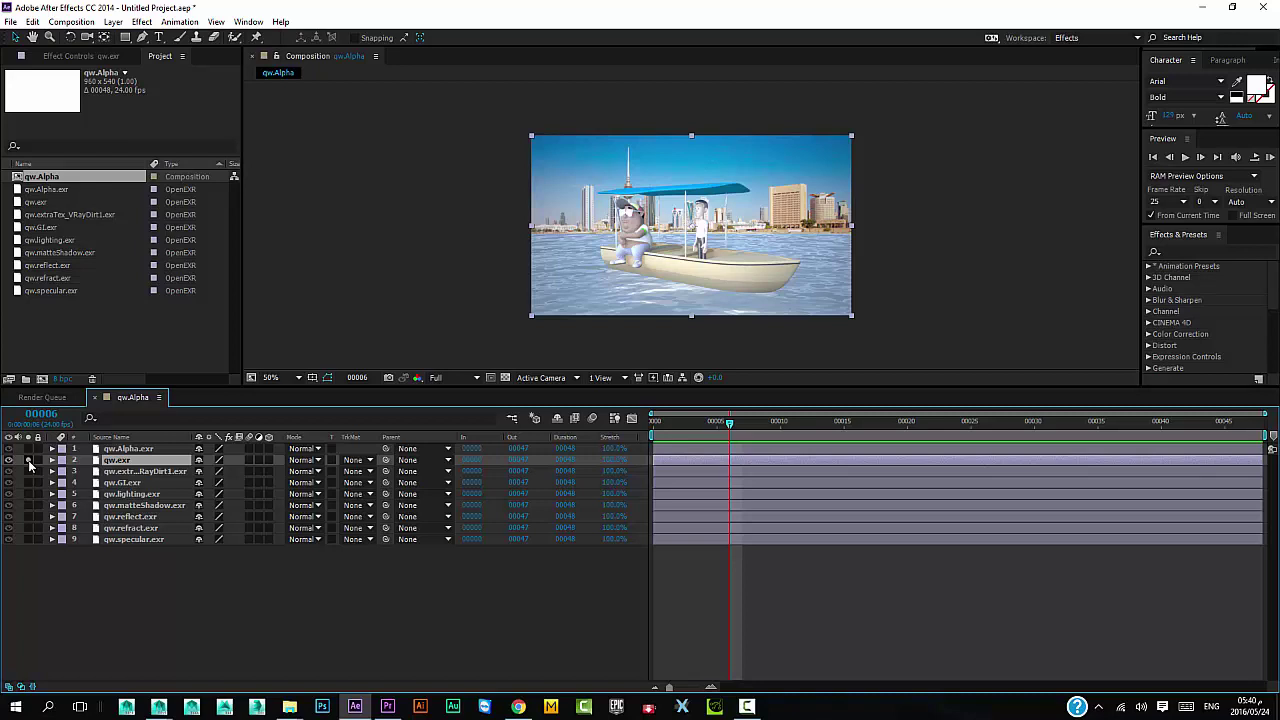
pyautogui.press('.')
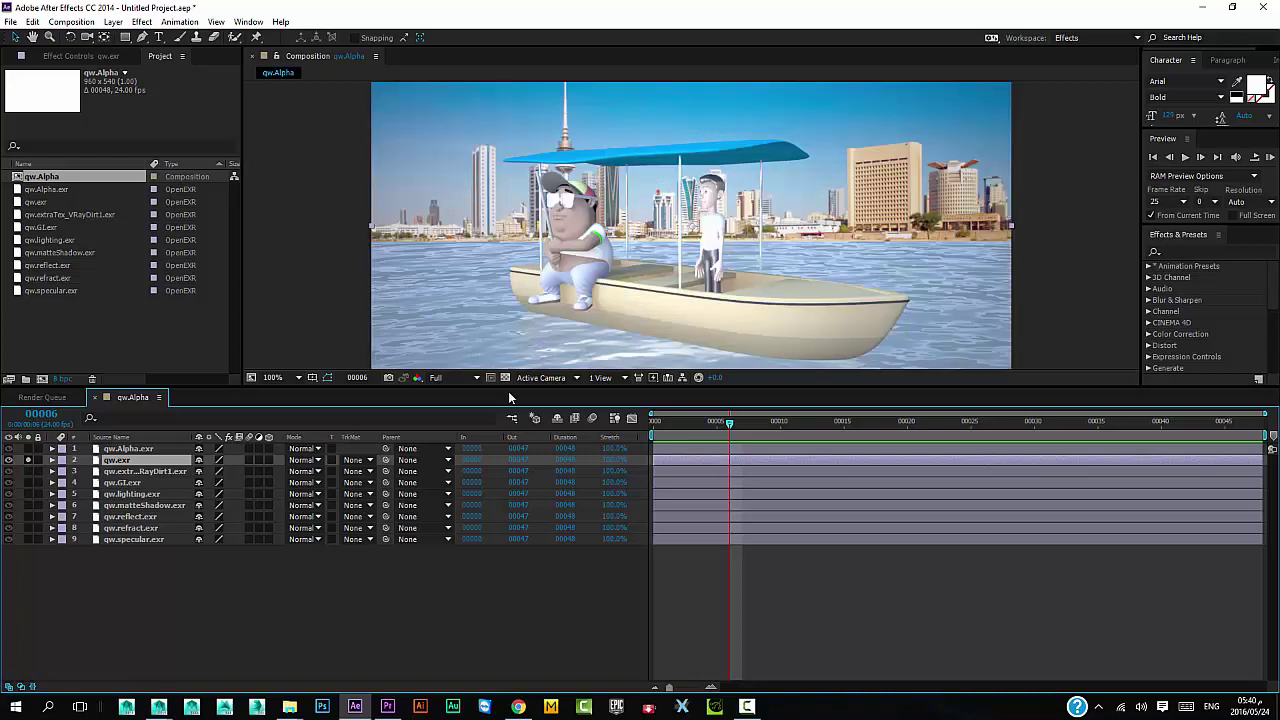
pyautogui.moveTo(504, 385)
pyautogui.mouseDown()
pyautogui.moveTo(503, 481)
pyautogui.moveTo(503, 438)
pyautogui.mouseUp()
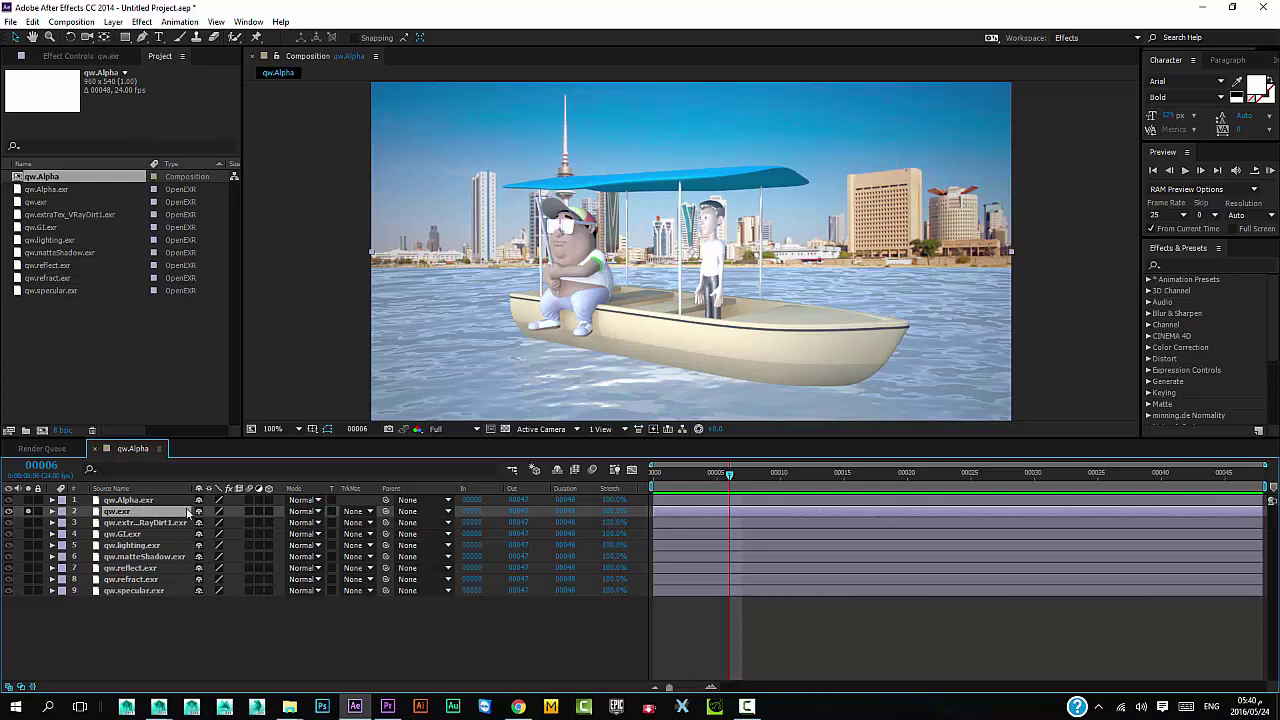
# - Move the qw.GI.exr pass to the bottom of the layer stack, showing only GI
pyautogui.click(122, 535)
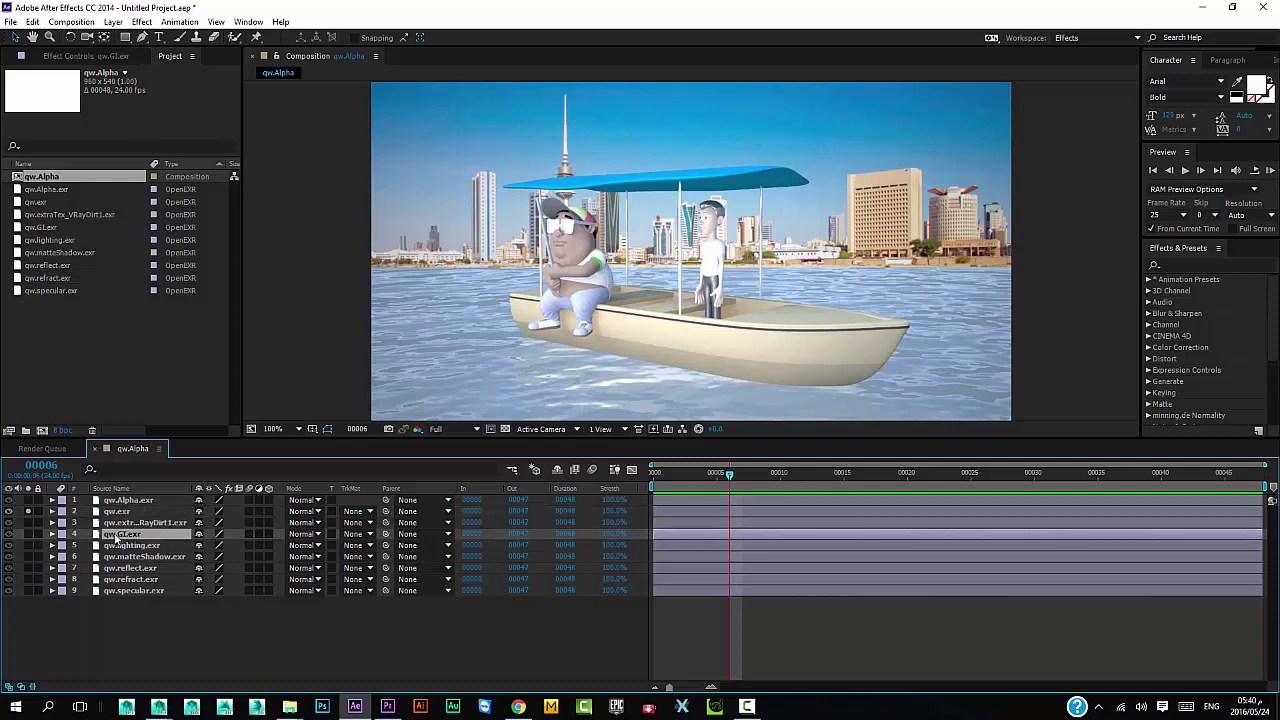
pyautogui.click(28, 534)
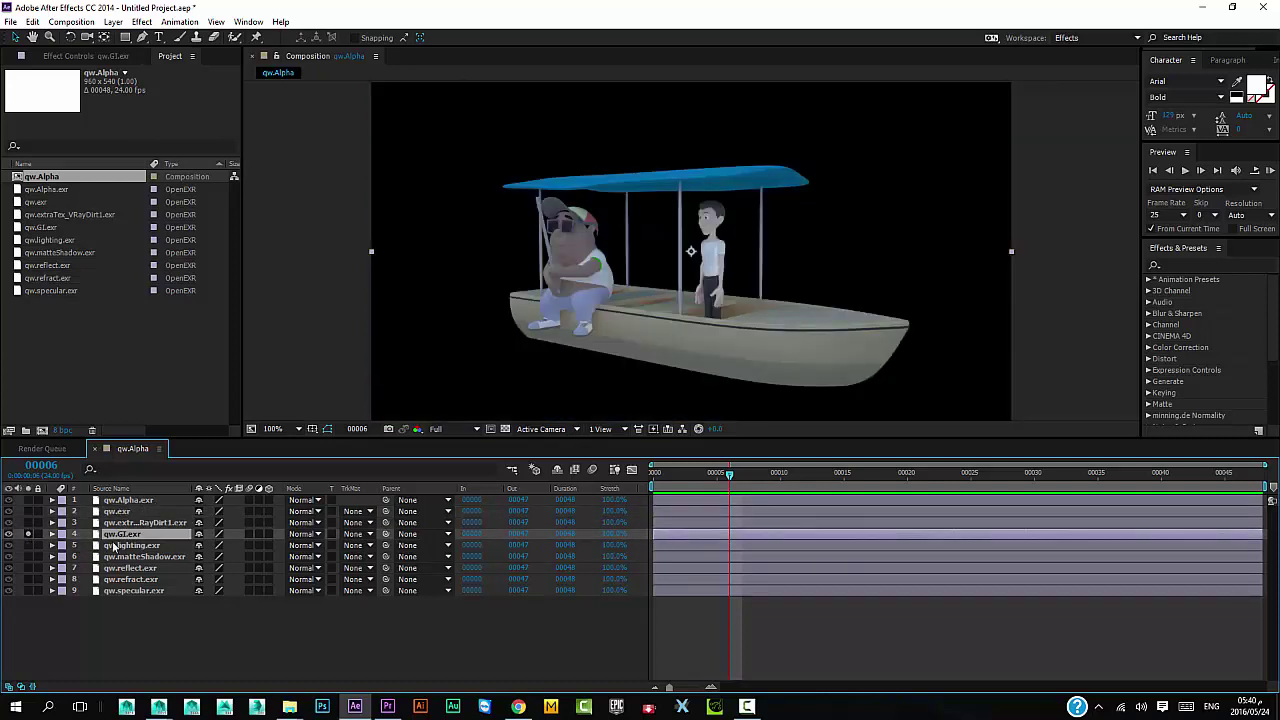
pyautogui.moveTo(122, 535)
pyautogui.mouseDown()
pyautogui.moveTo(66, 596)
pyautogui.moveTo(9, 500)
pyautogui.mouseUp()
pyautogui.click(28, 591)
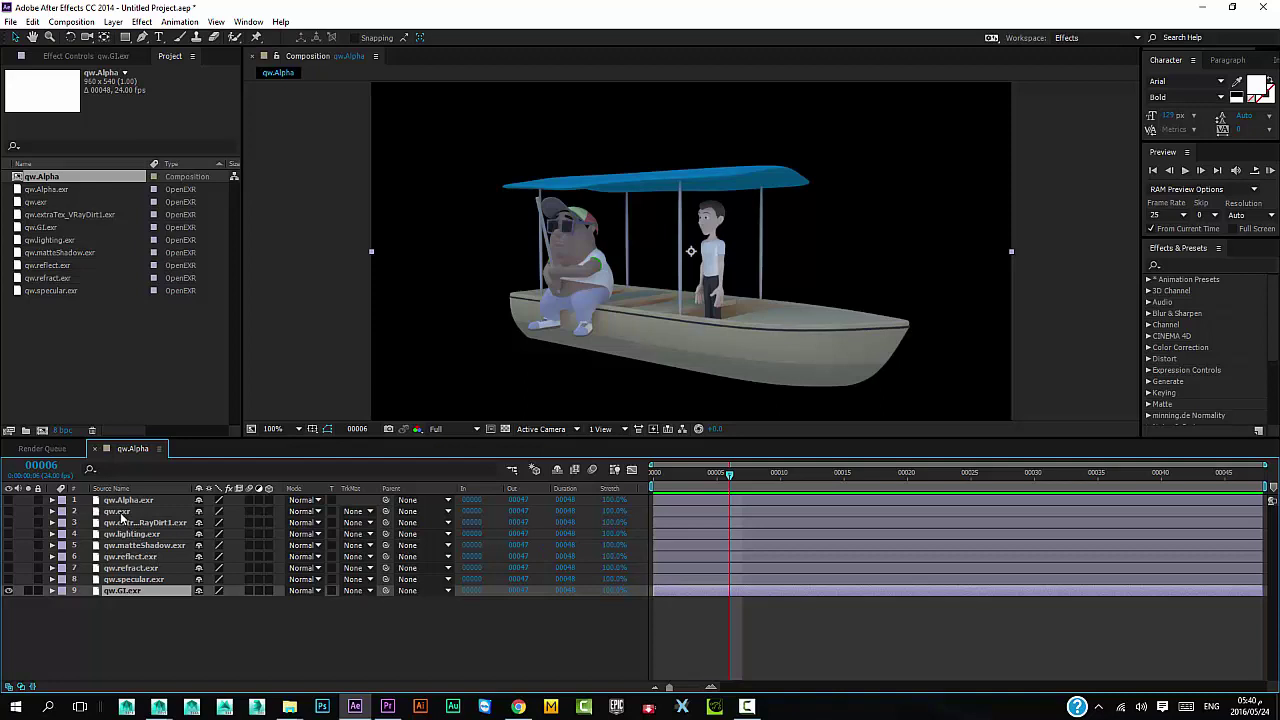
# - Show the VRayDirt pass, place it just above GI, and set it to Multiply
pyautogui.click(120, 513)
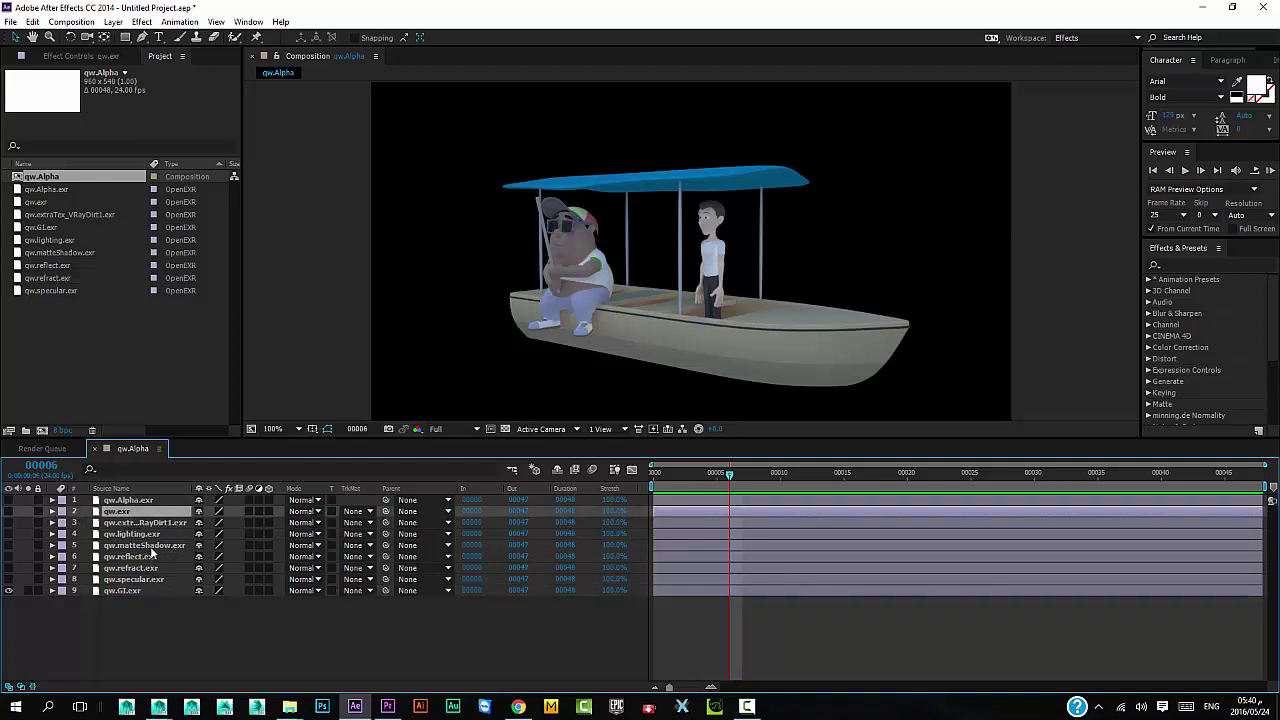
pyautogui.click(150, 523)
pyautogui.click(10, 524)
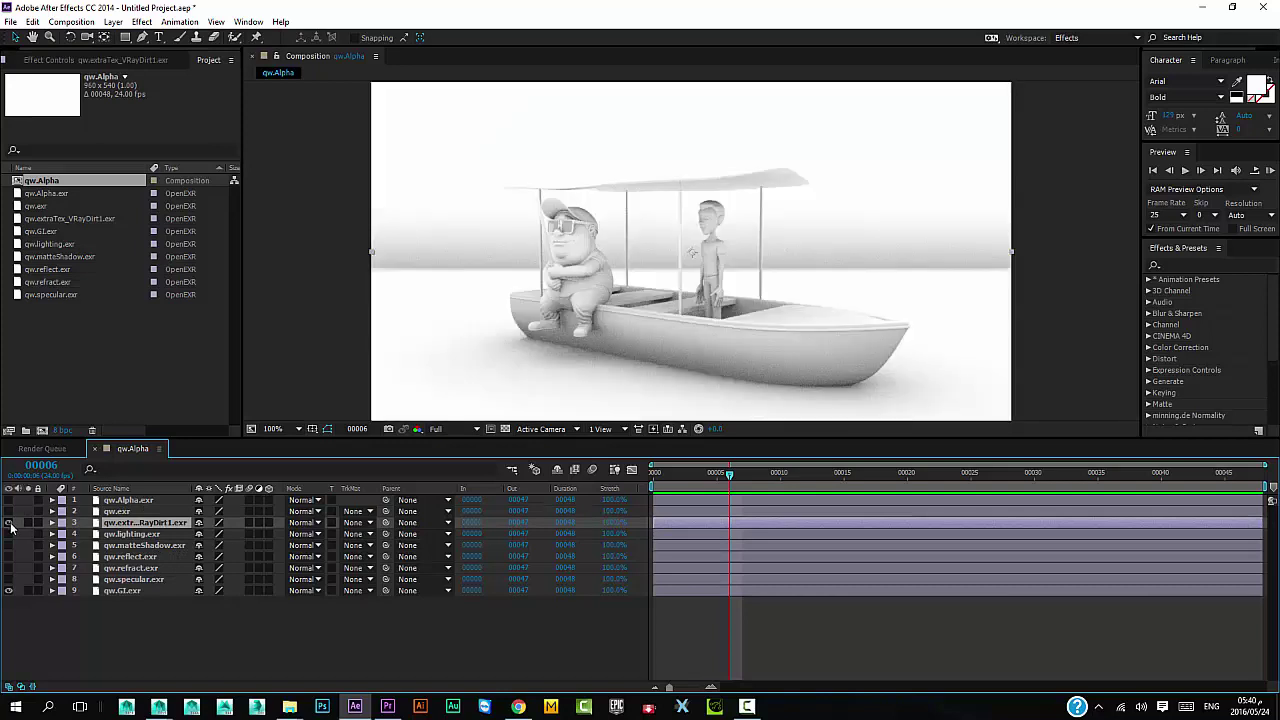
pyautogui.moveTo(128, 527); pyautogui.dragTo(137, 590)
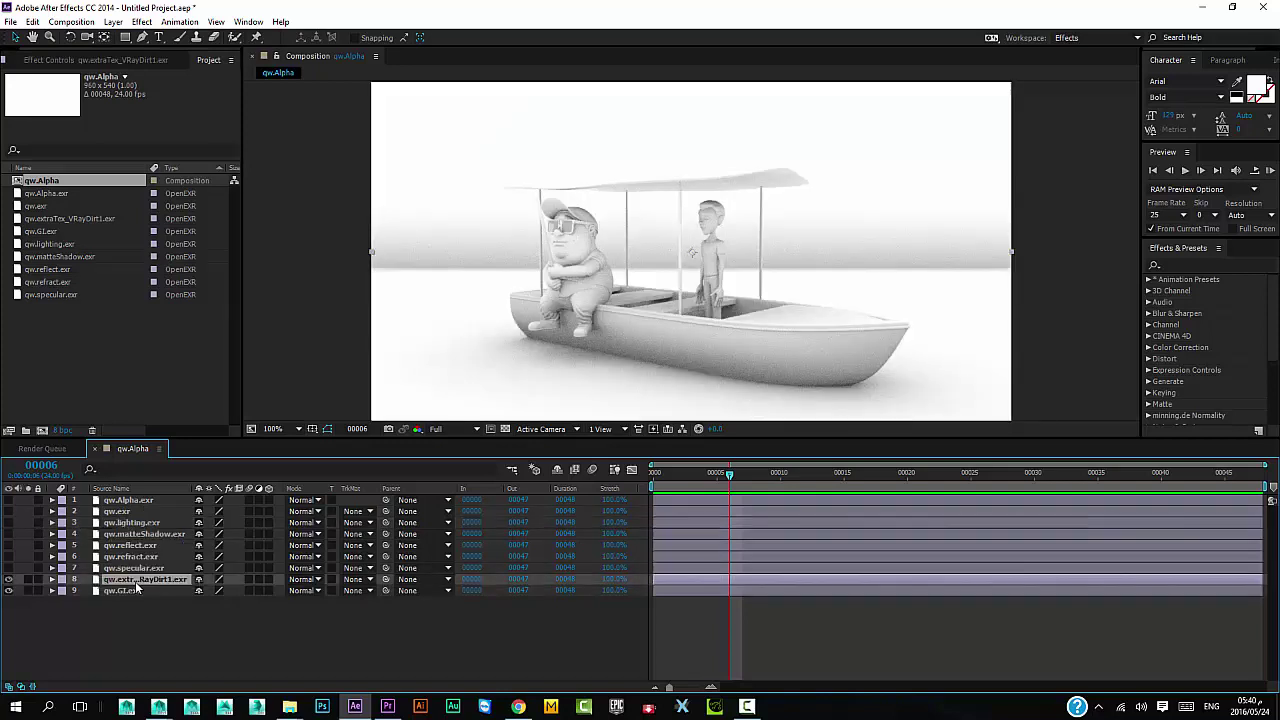
pyautogui.click(302, 580)
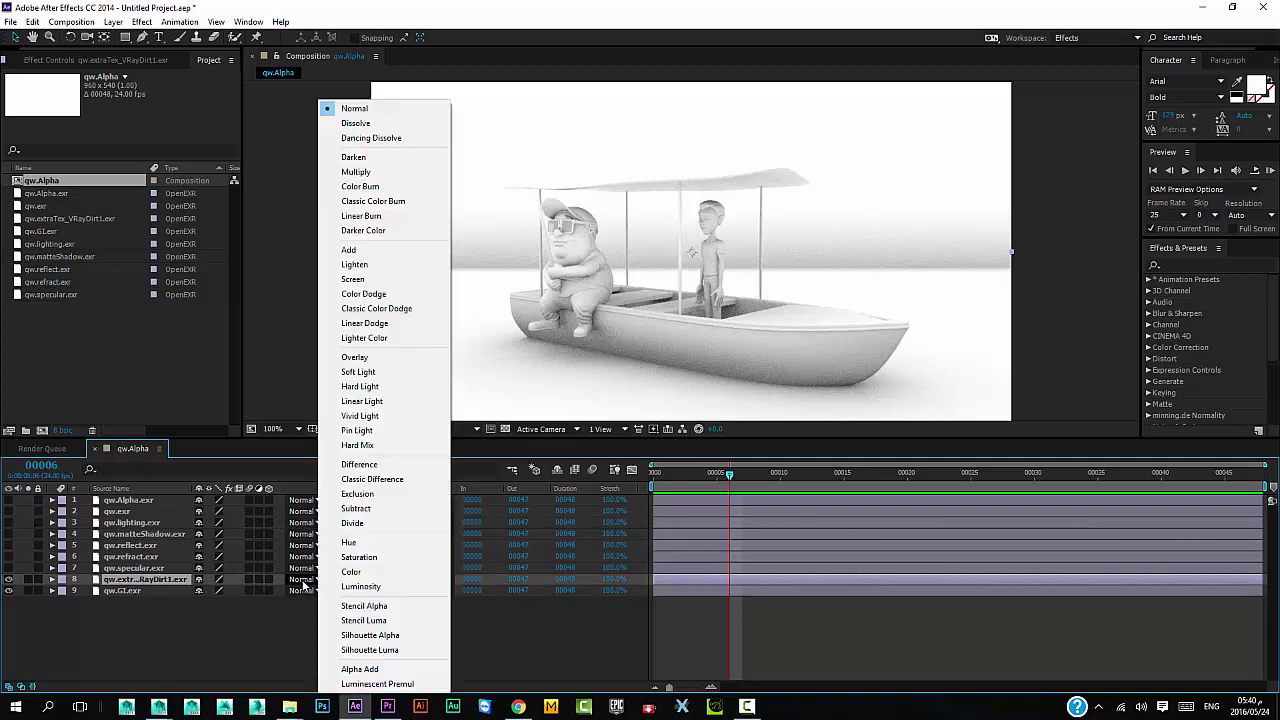
pyautogui.click(369, 173)
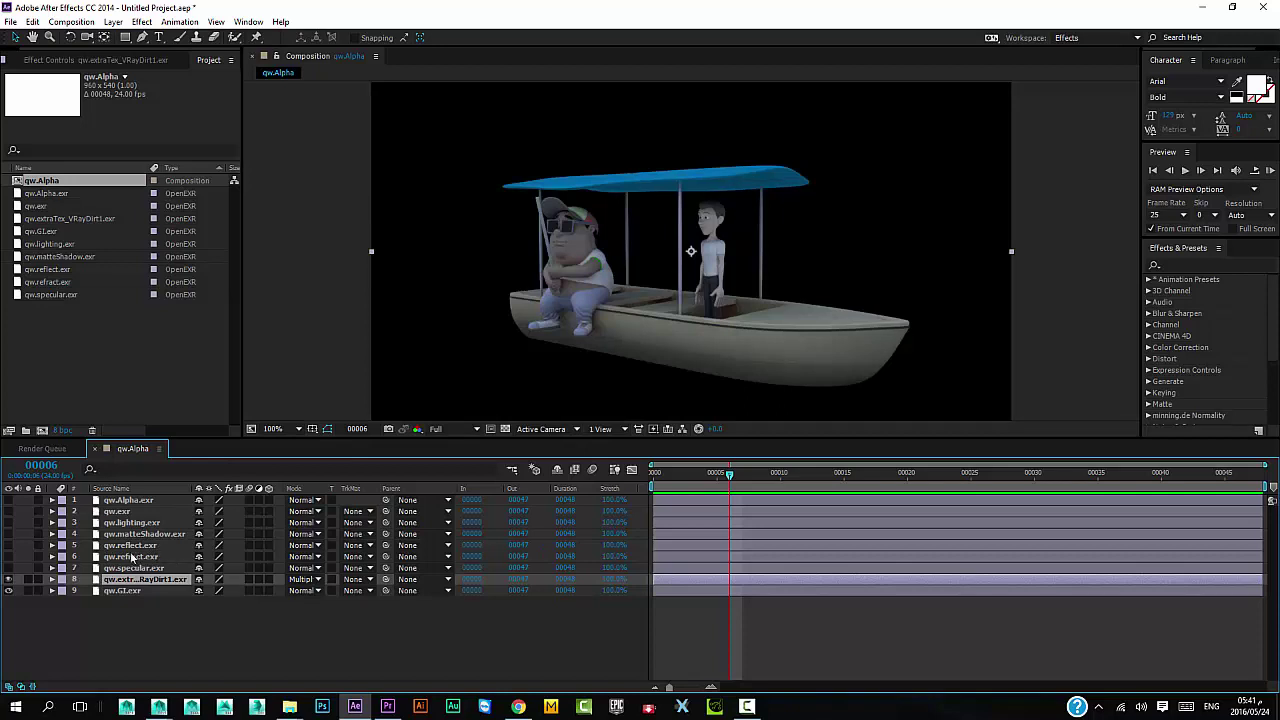
# - Turn on the reflect, refract and specular passes and set all three to Add
pyautogui.click(128, 546)
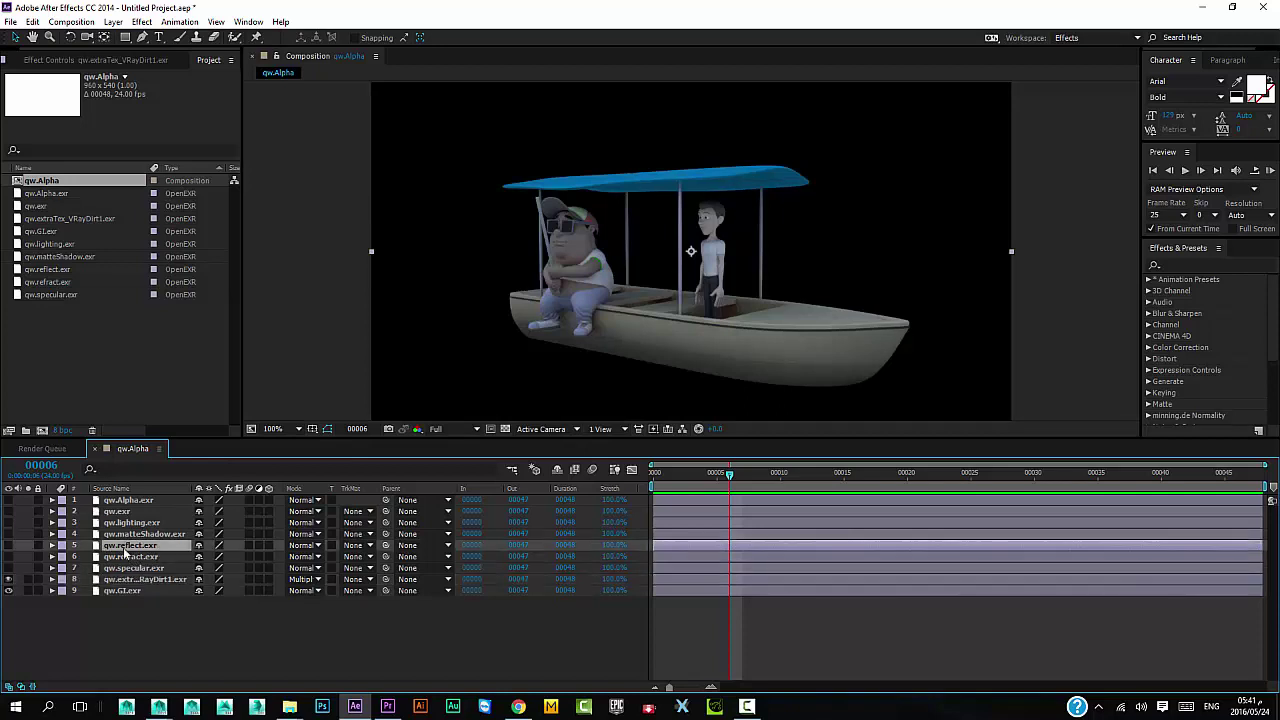
pyautogui.click(9, 545)
pyautogui.press('F2')
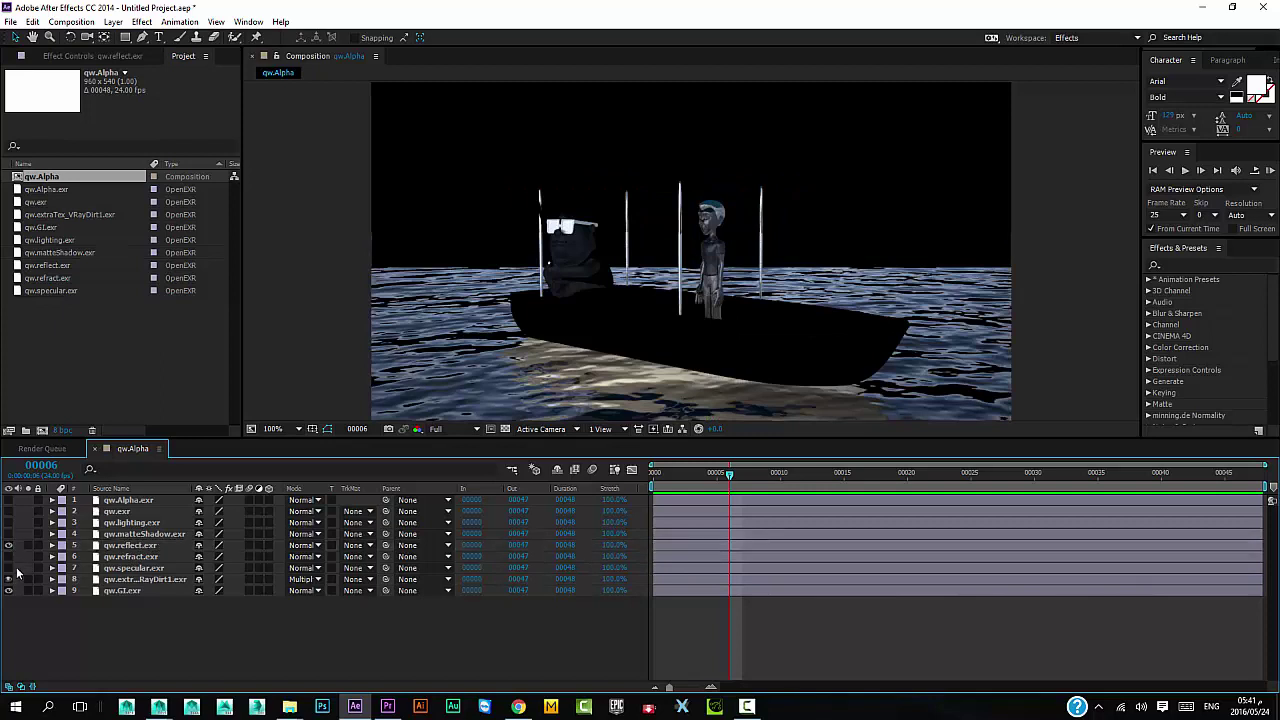
pyautogui.click(13, 565)
pyautogui.click(9, 568)
pyautogui.click(126, 545)
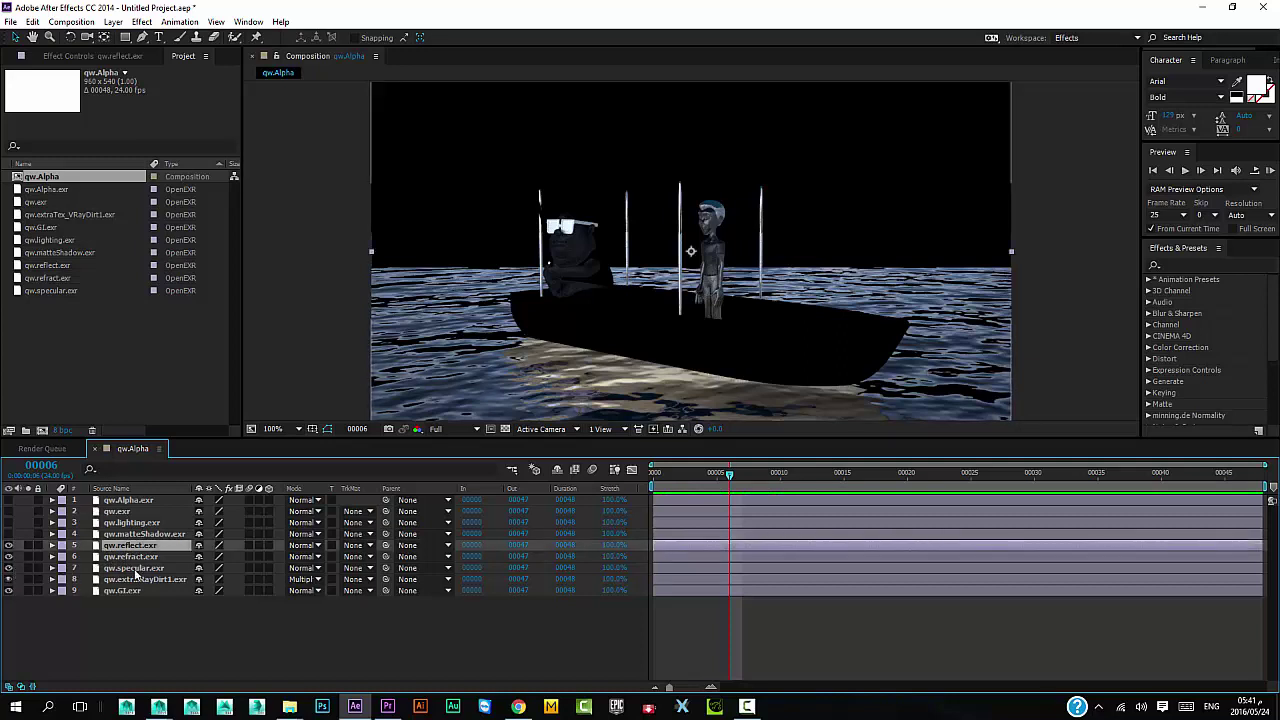
pyautogui.keyDown('shift'); pyautogui.click(178, 568); pyautogui.keyUp('shift')
pyautogui.click(303, 556)
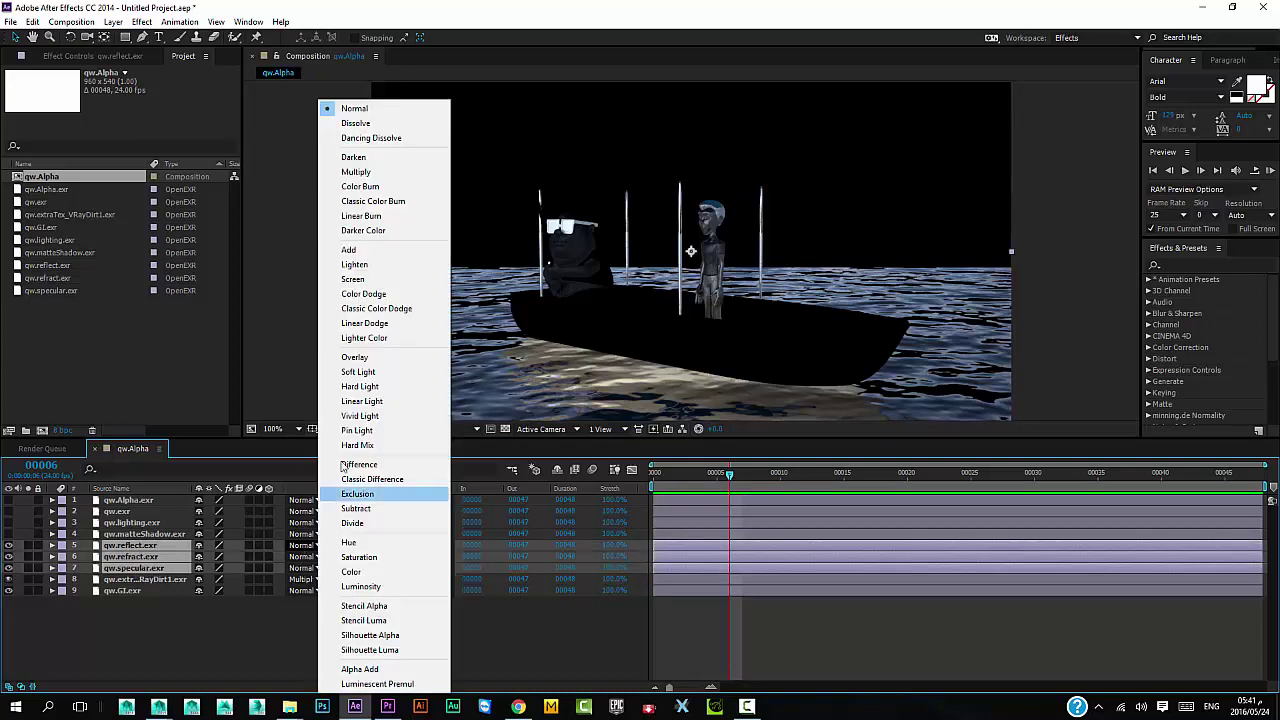
pyautogui.click(357, 251)
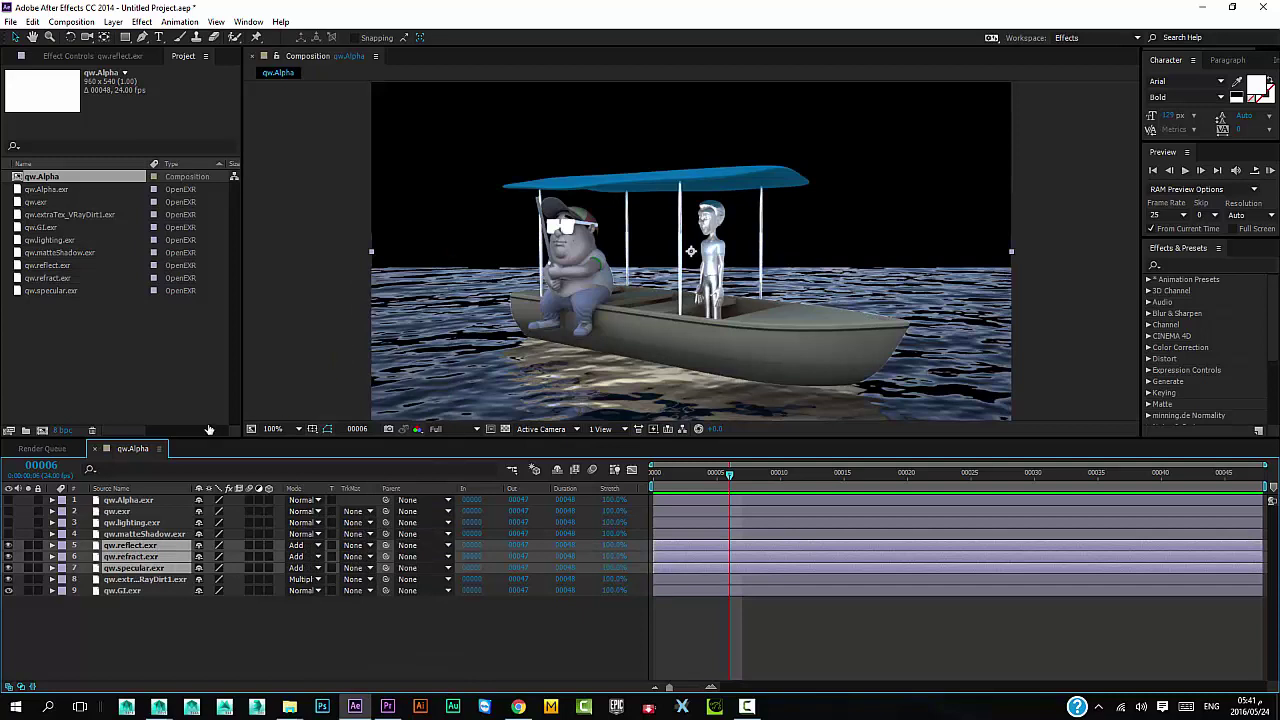
# - Turn on the lighting pass and set its blend mode to Add
pyautogui.click(120, 524)
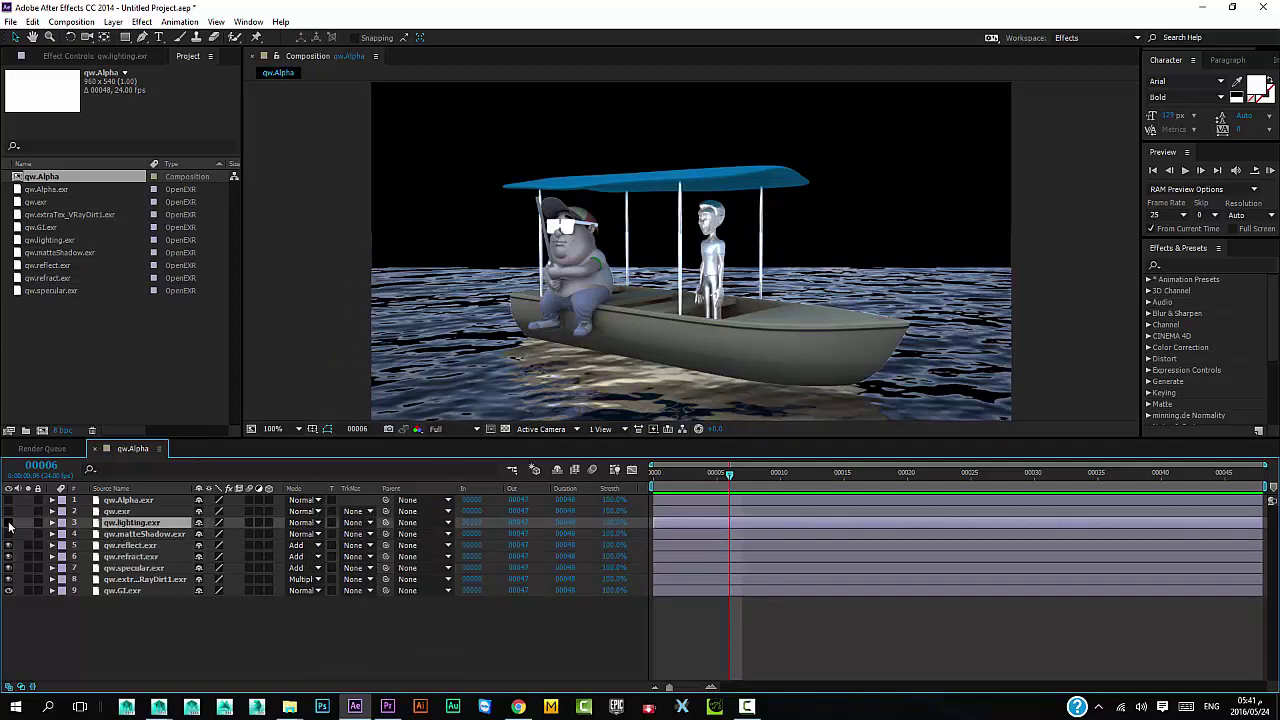
pyautogui.click(9, 522)
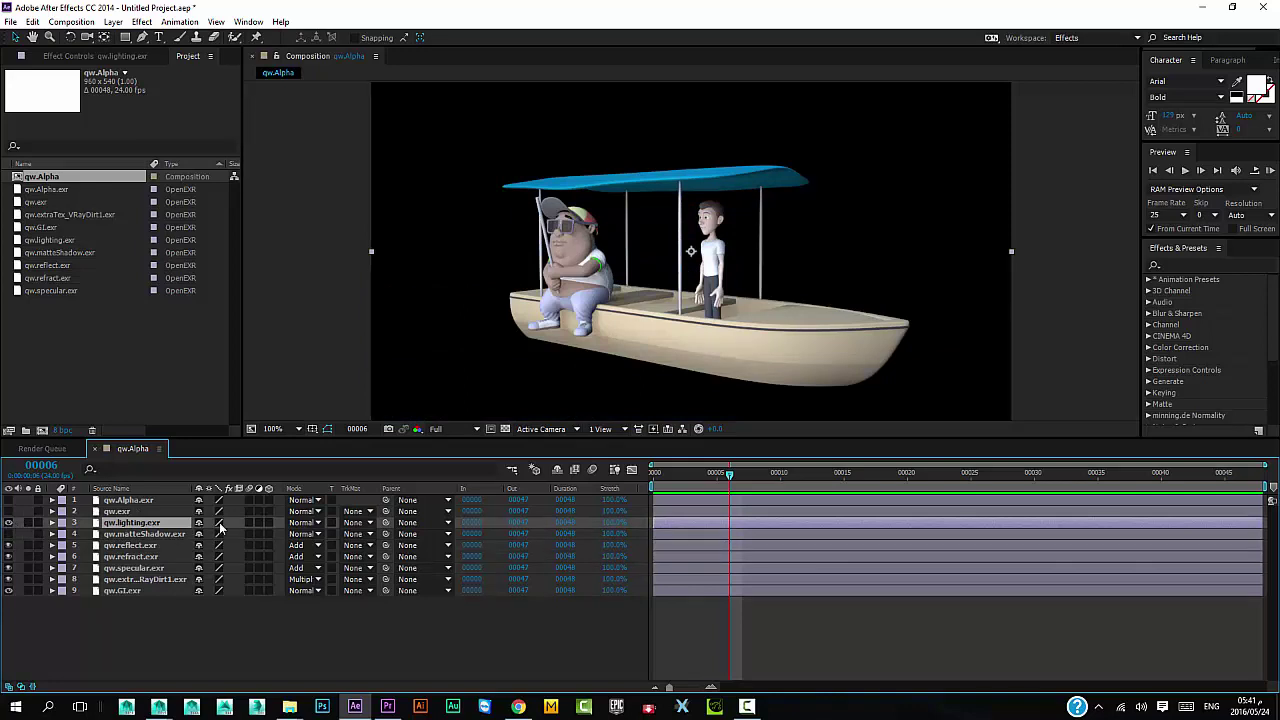
pyautogui.click(304, 523)
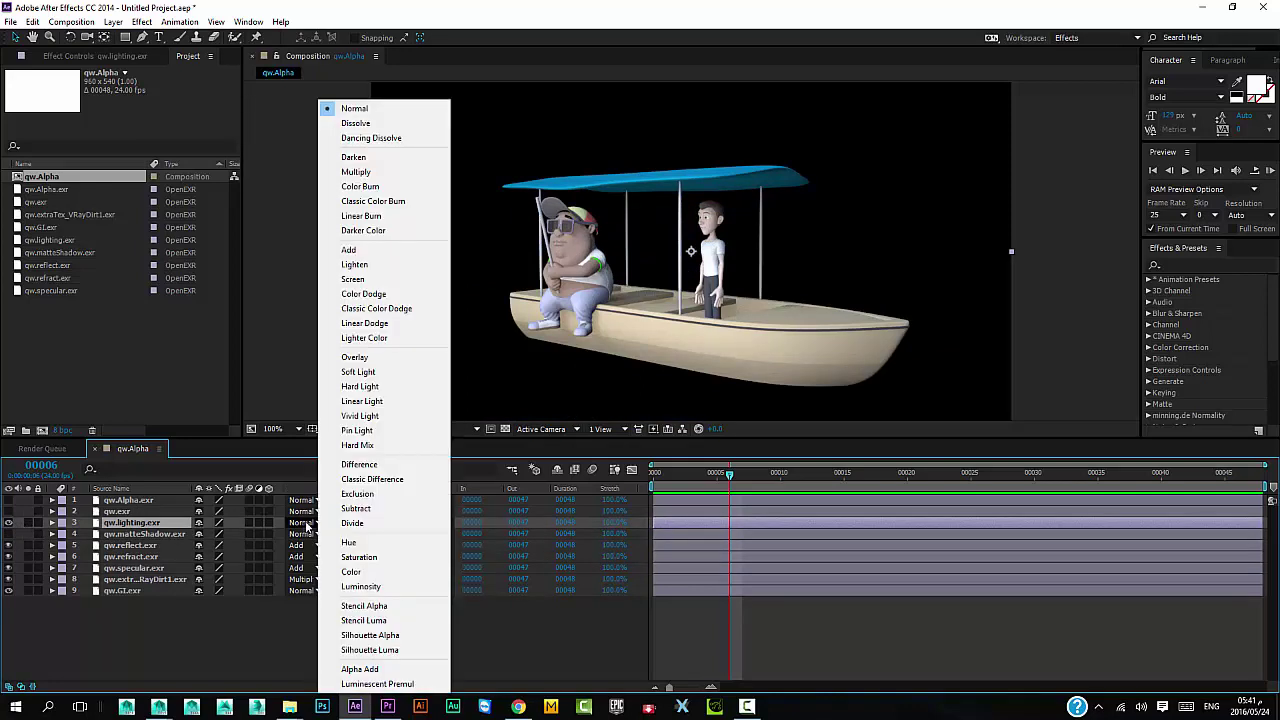
pyautogui.click(348, 251)
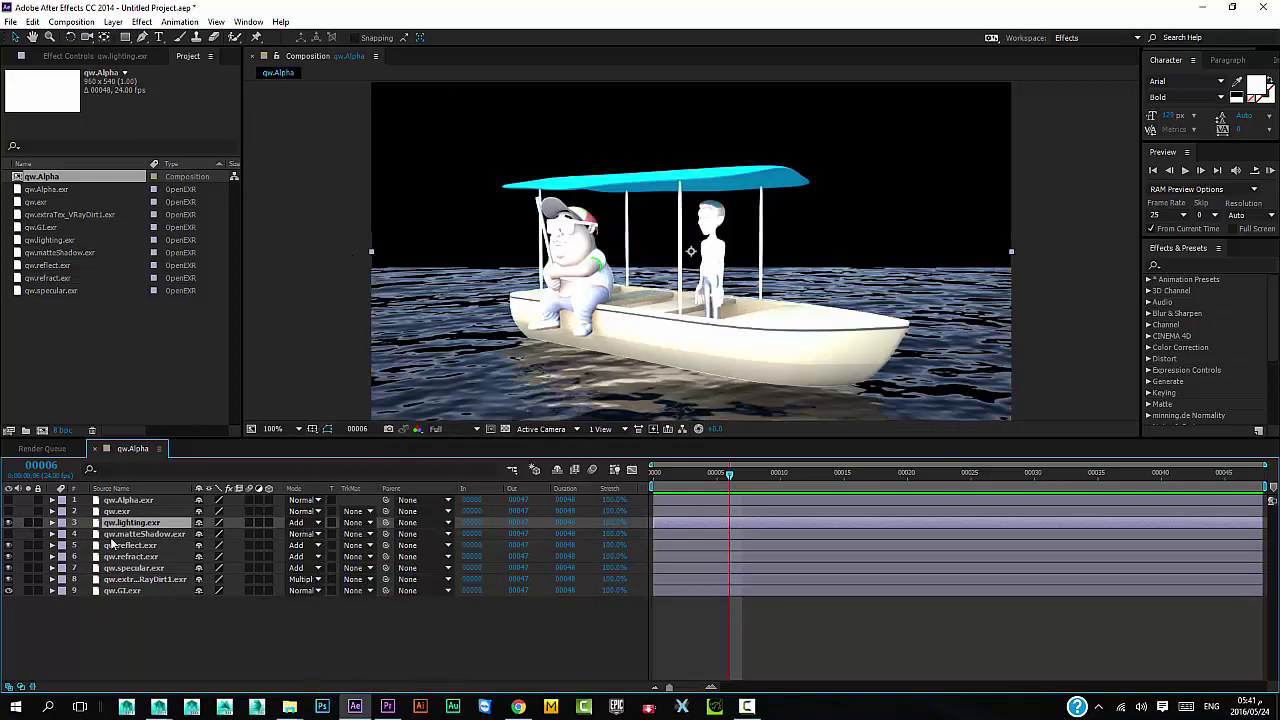
pyautogui.click(52, 523)
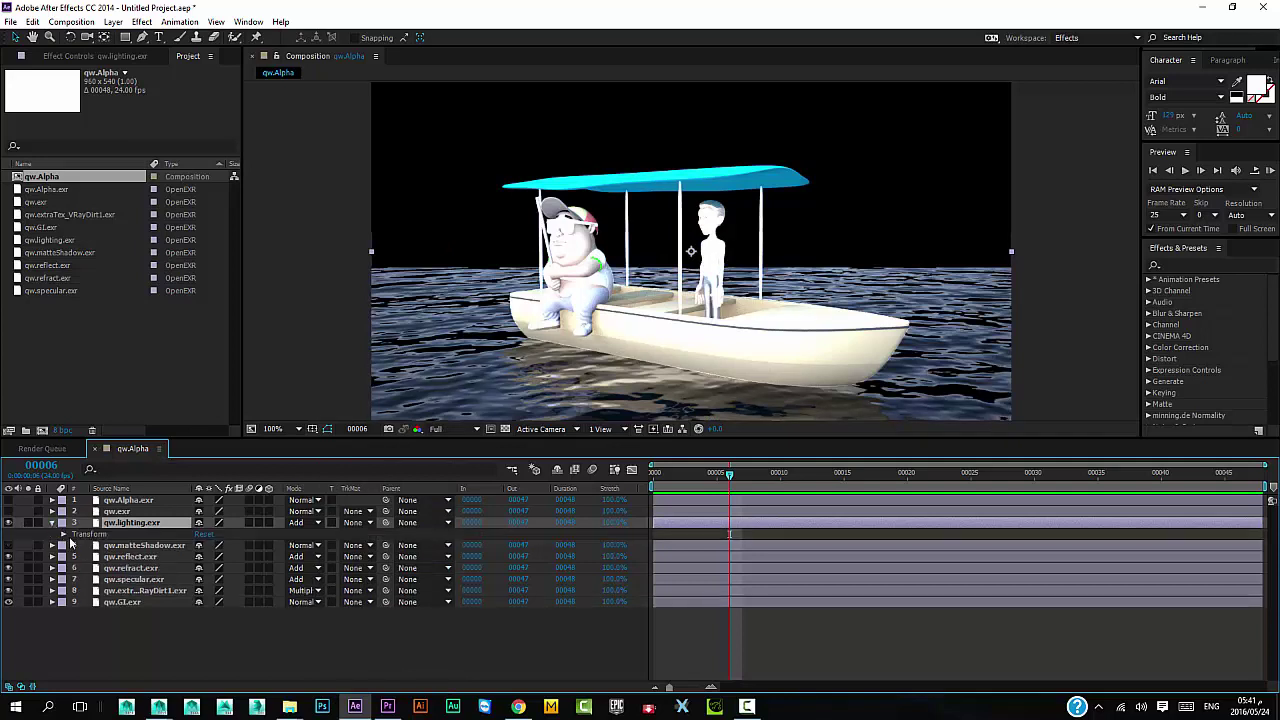
# - Adjust the qw.lighting.exr layer's opacity in its transform properties
pyautogui.click(62, 535)
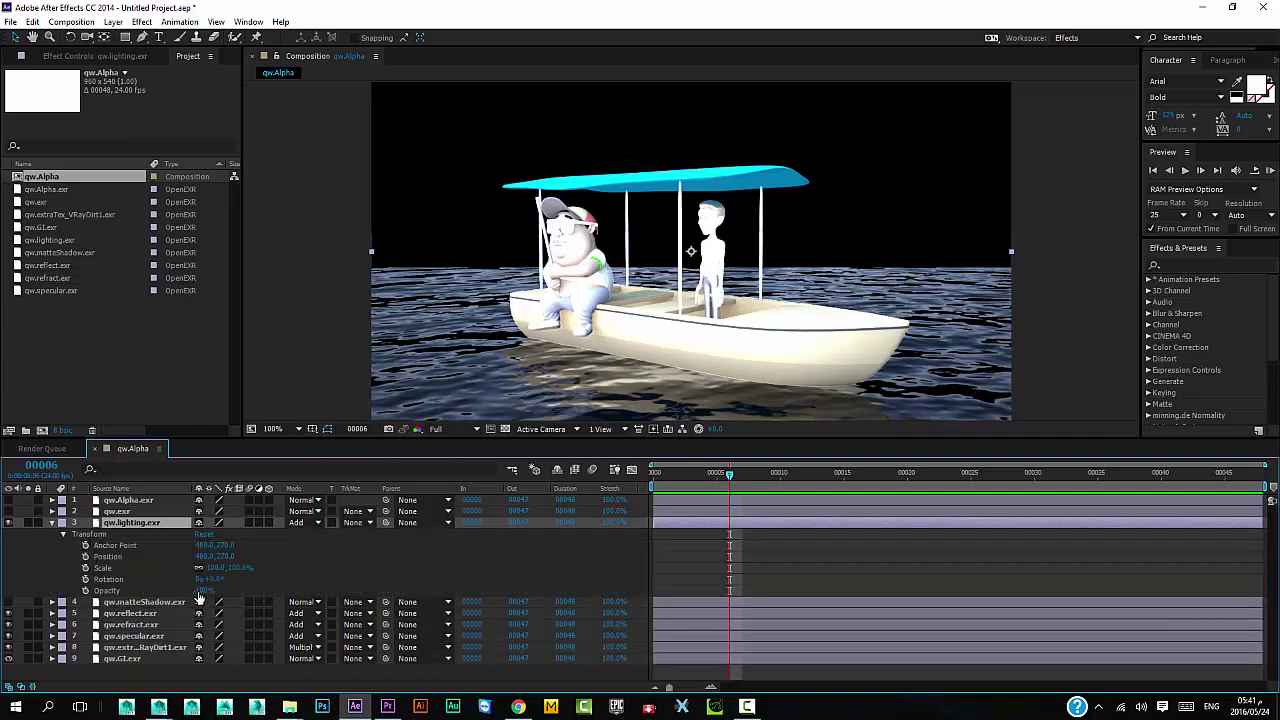
pyautogui.click(106, 591)
pyautogui.moveTo(203, 590); pyautogui.dragTo(180, 590)
pyautogui.moveTo(202, 590); pyautogui.dragTo(210, 590)
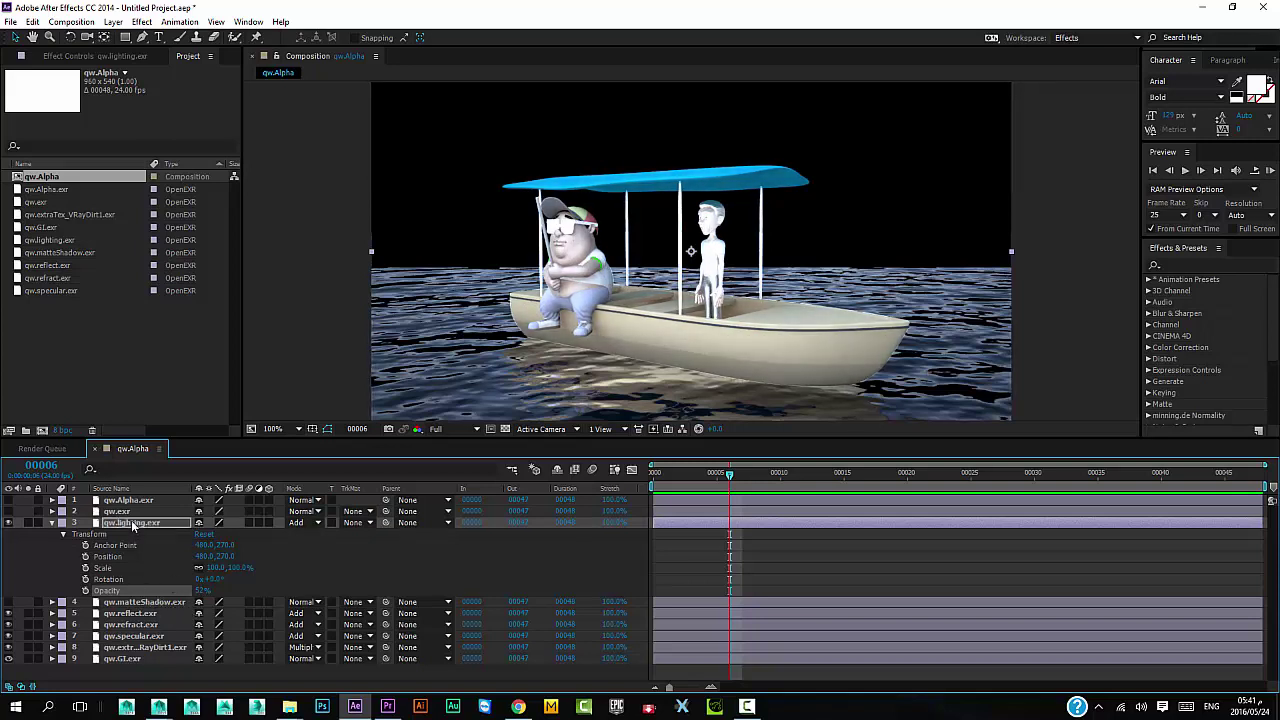
# - Apply a Tint effect to qw.lighting.exr, mapping black to light blue 51A4C0
pyautogui.click(1181, 267)
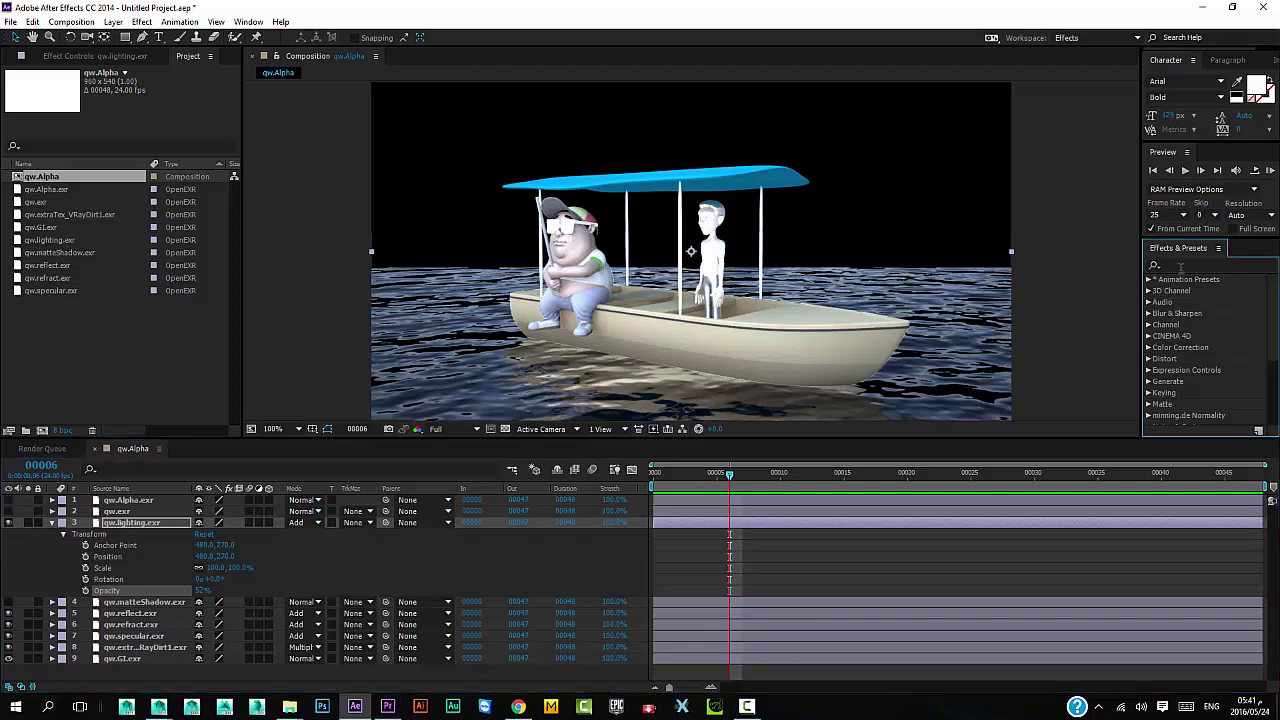
pyautogui.click(1189, 265)
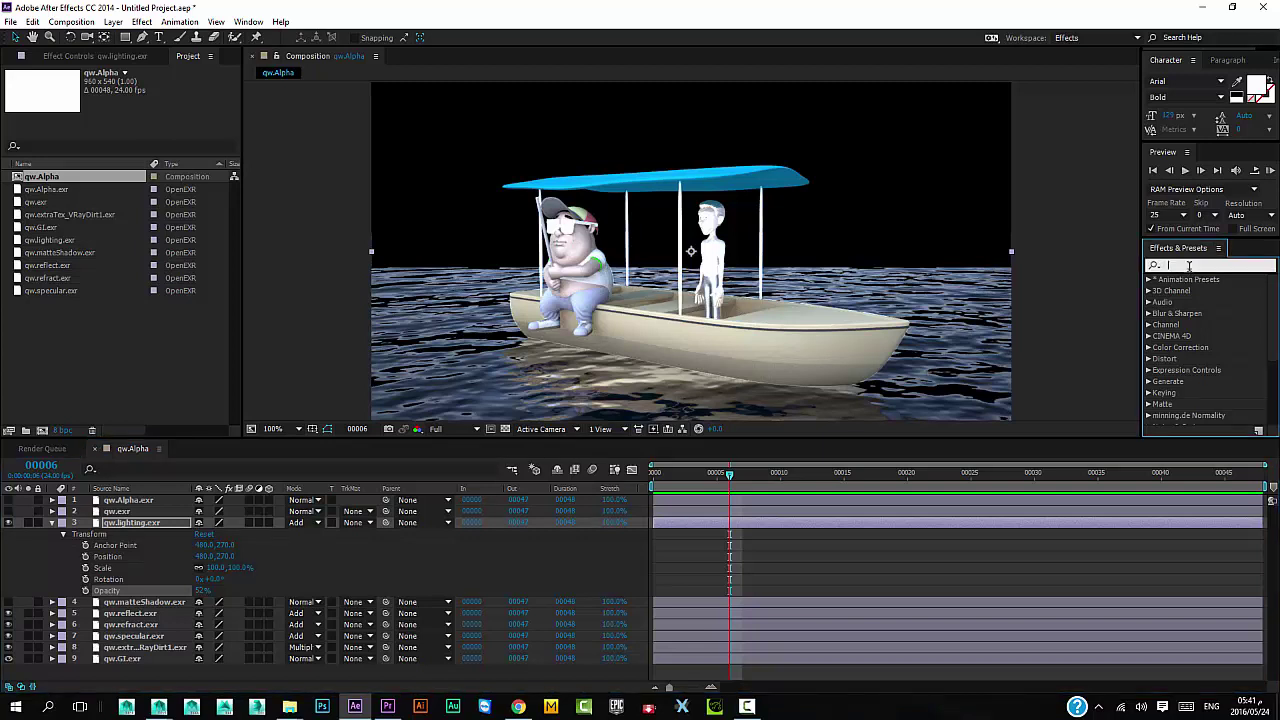
pyautogui.write('tint')
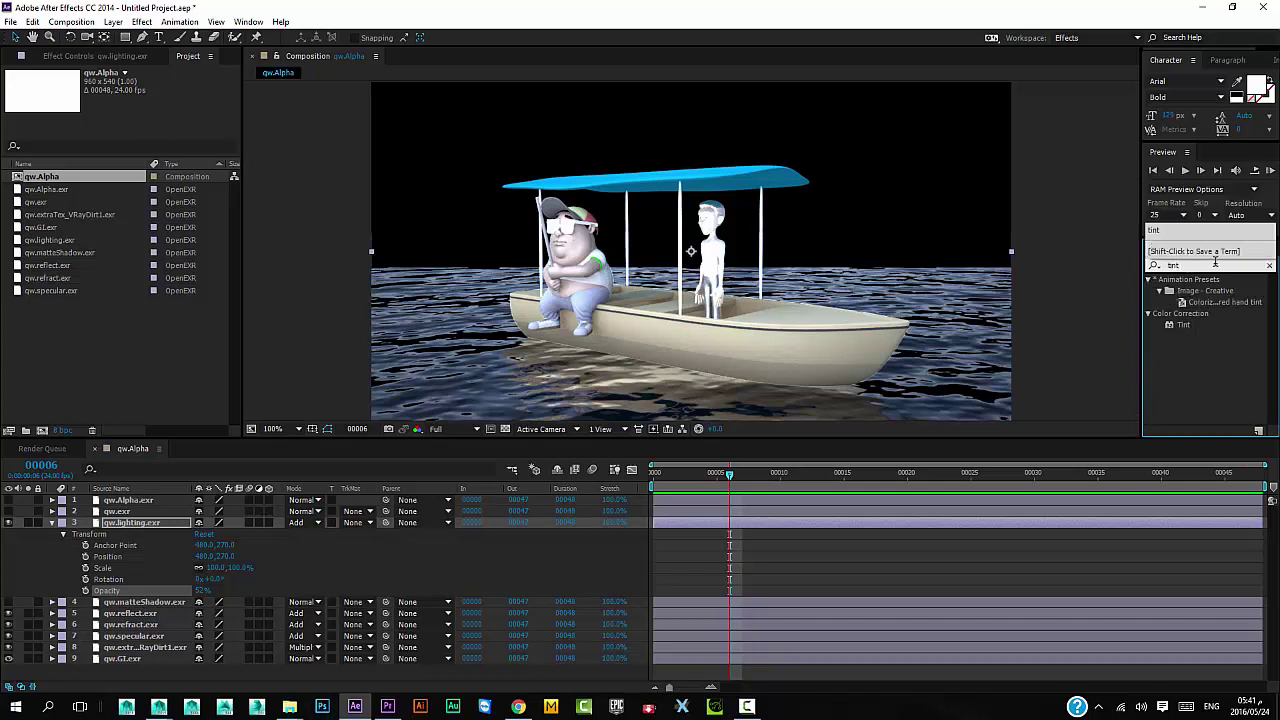
pyautogui.moveTo(1184, 326)
pyautogui.mouseDown()
pyautogui.moveTo(170, 541)
pyautogui.moveTo(152, 522)
pyautogui.mouseUp()
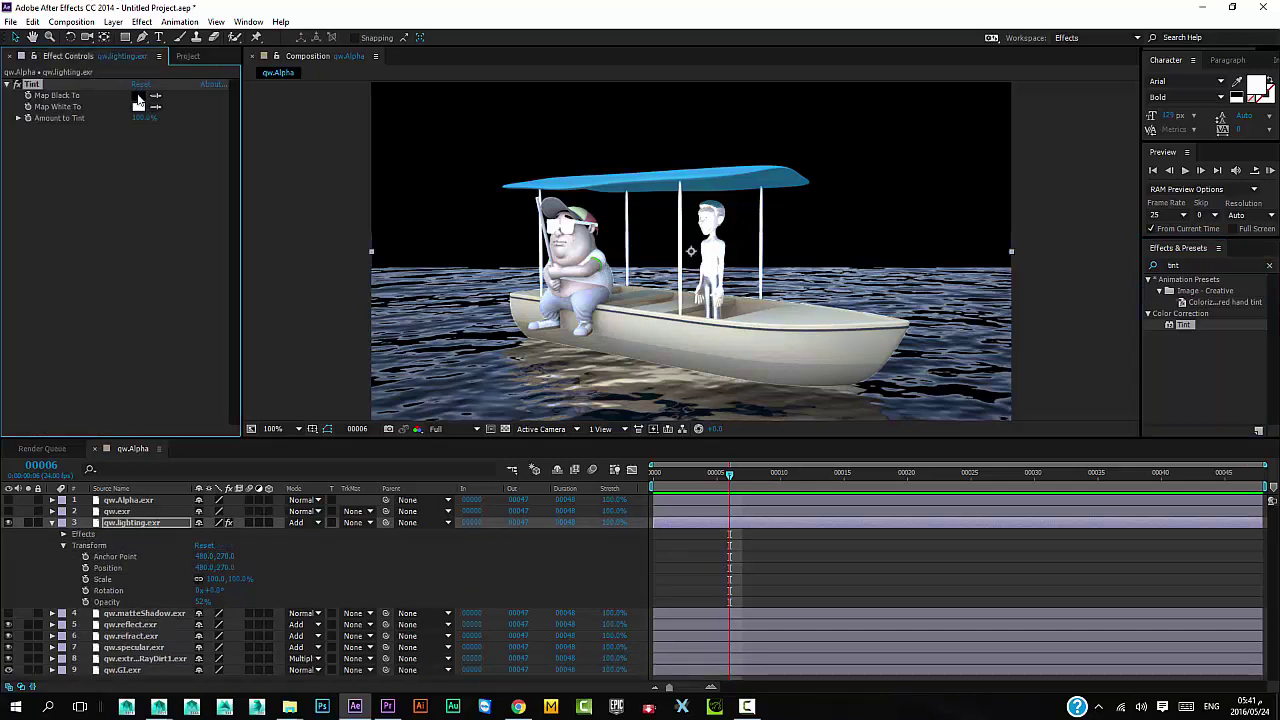
pyautogui.click(139, 95)
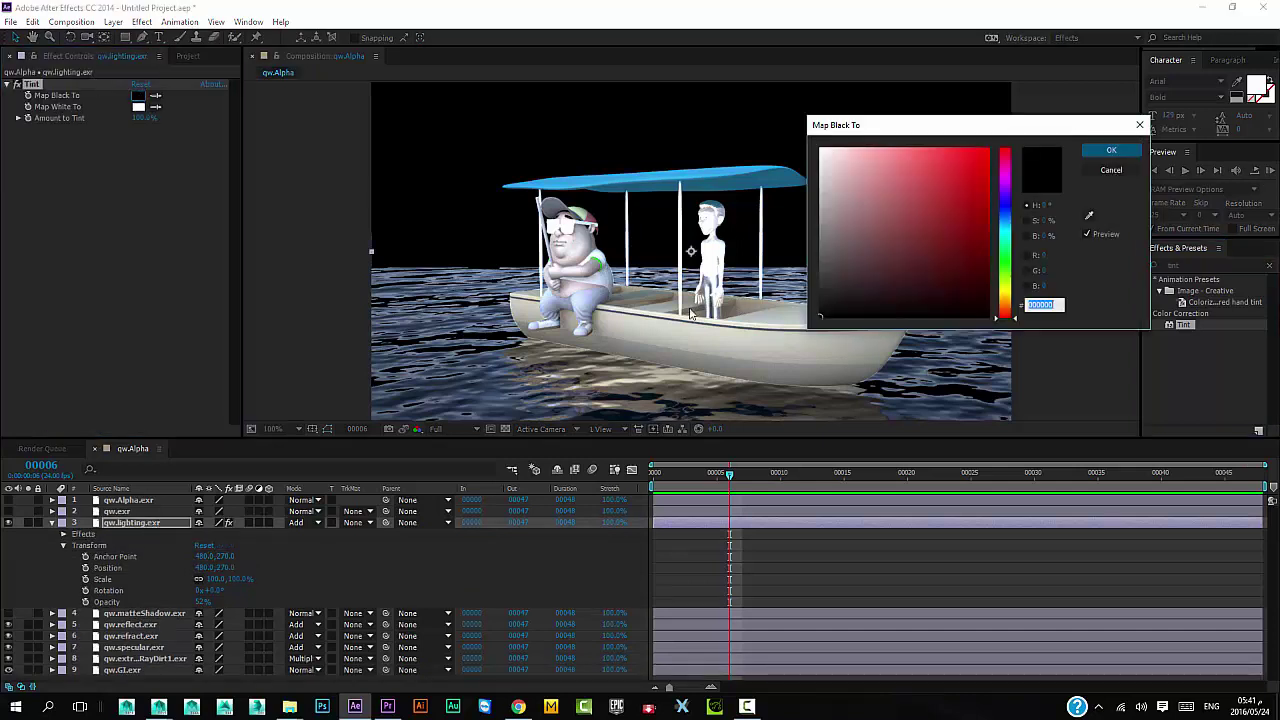
pyautogui.click(1005, 238)
pyautogui.moveTo(982, 225)
pyautogui.mouseDown()
pyautogui.moveTo(971, 194)
pyautogui.moveTo(929, 191)
pyautogui.moveTo(885, 244)
pyautogui.moveTo(917, 194)
pyautogui.moveTo(903, 194)
pyautogui.moveTo(918, 190)
pyautogui.mouseUp()
pyautogui.moveTo(1016, 240); pyautogui.dragTo(1008, 230)
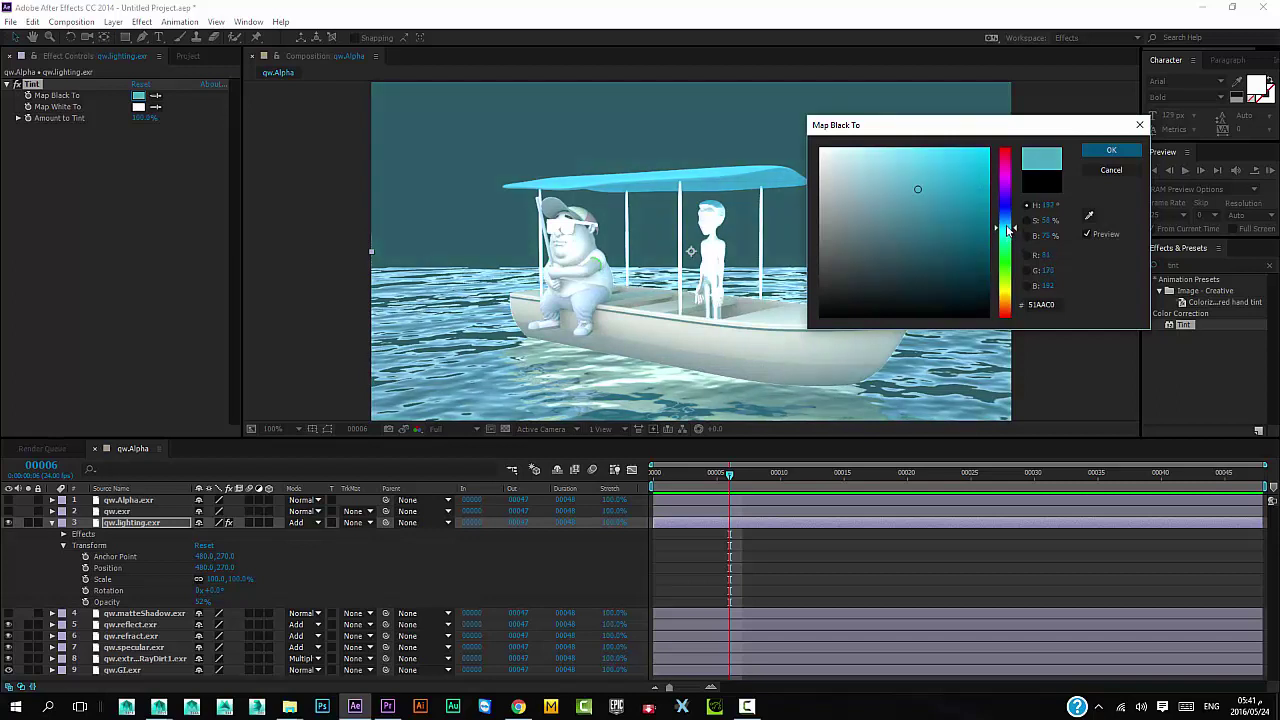
pyautogui.click(1100, 152)
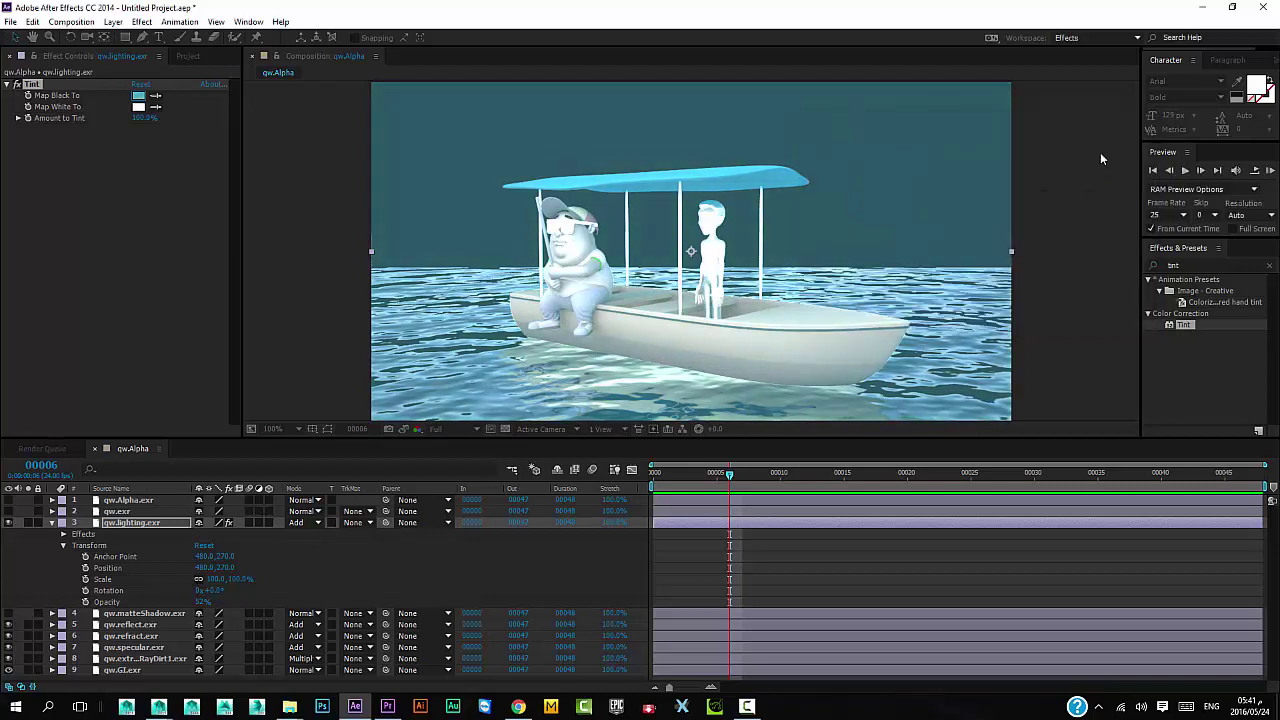
# - Hide the lighting pass and briefly toggle the qw.exr pass on and off
pyautogui.click(8, 522)
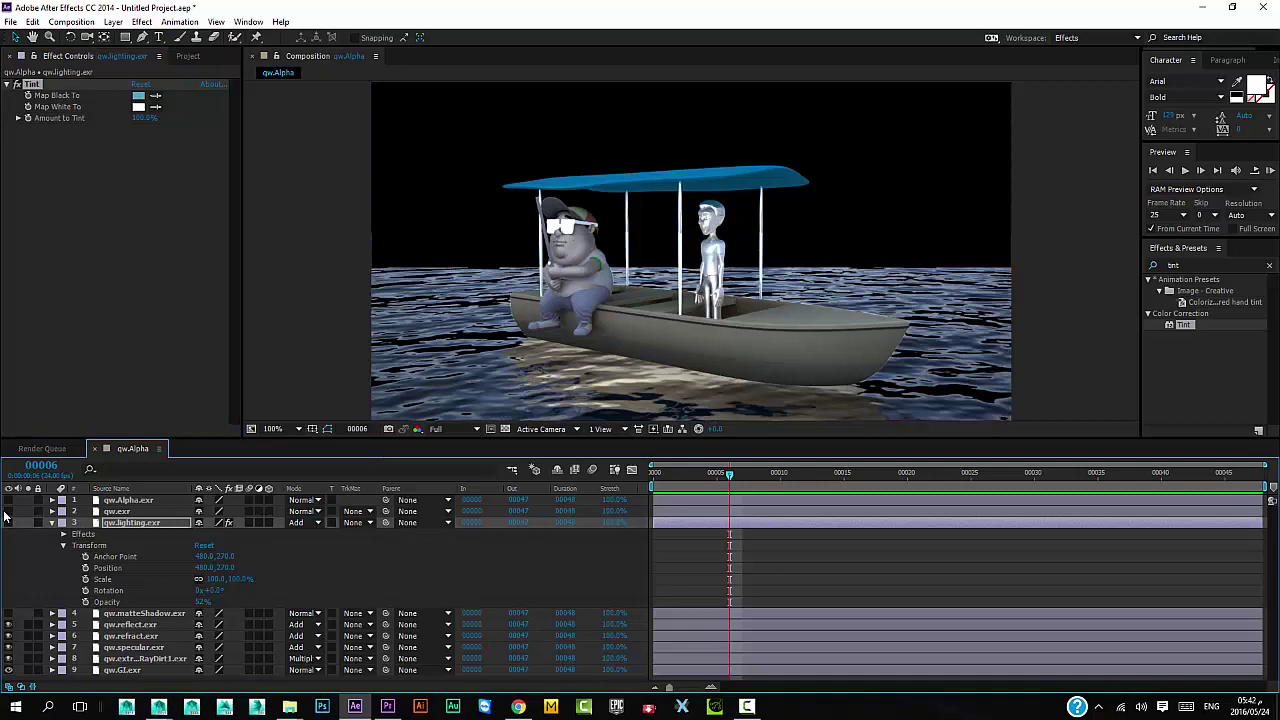
pyautogui.click(8, 511)
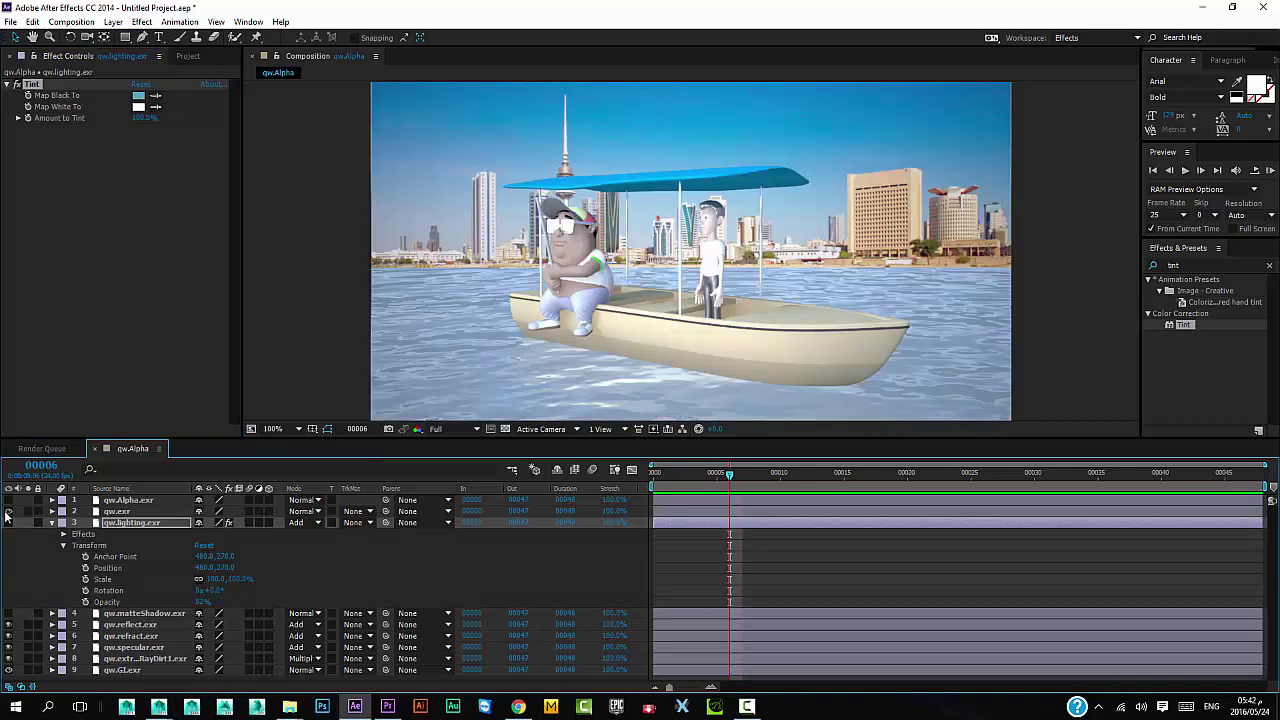
pyautogui.click(8, 511)
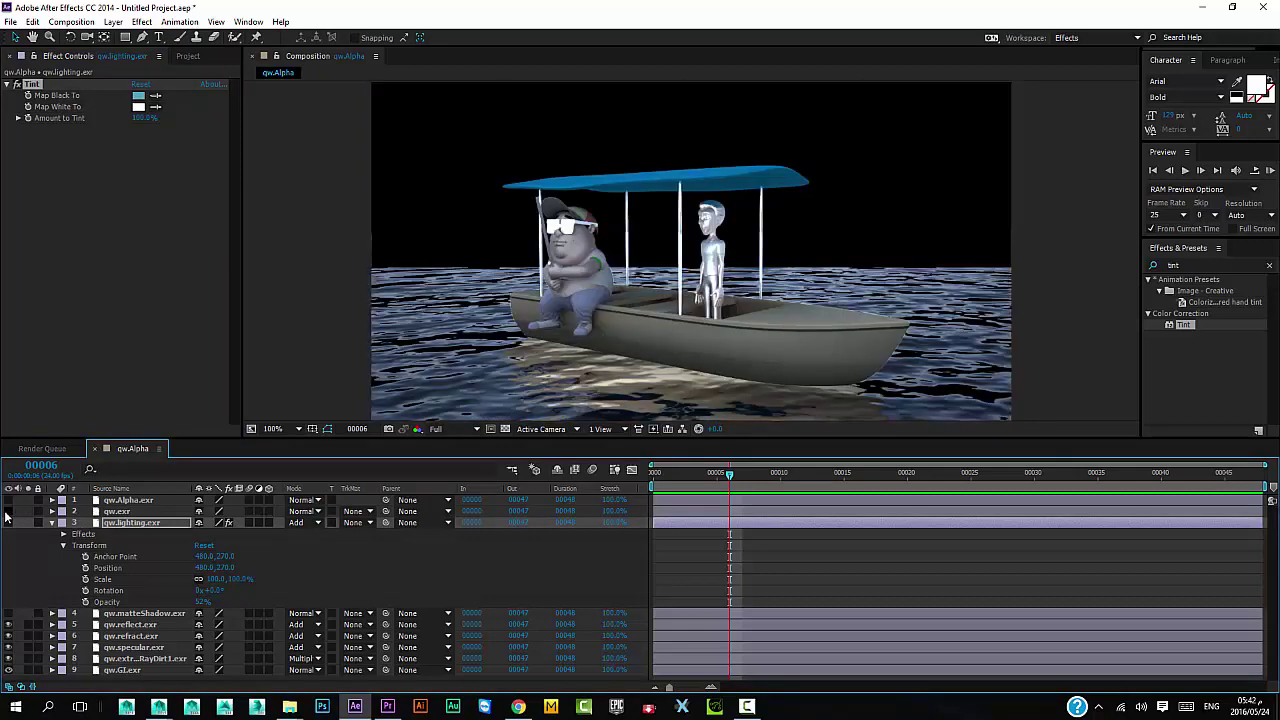
# - Import 135 (1).jpg from the Desktop and drag it to the top of qw.Alpha
pyautogui.click(184, 57)
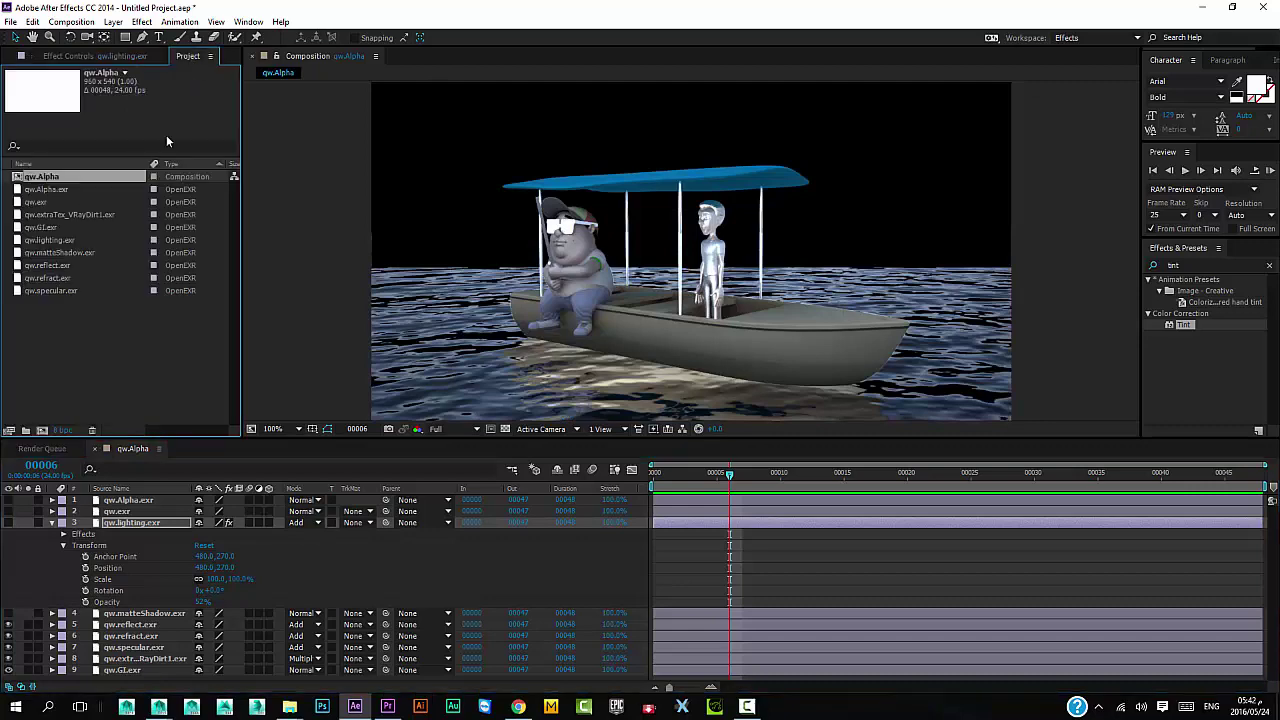
pyautogui.doubleClick(110, 369)
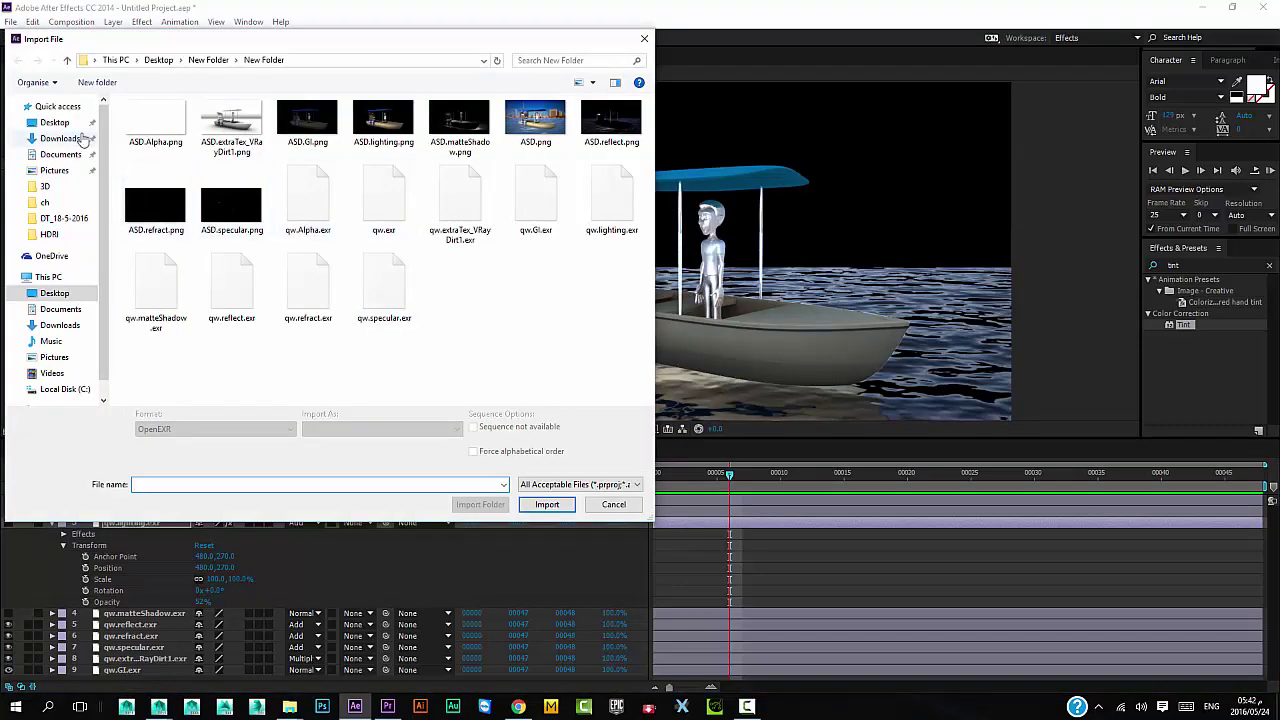
pyautogui.click(158, 60)
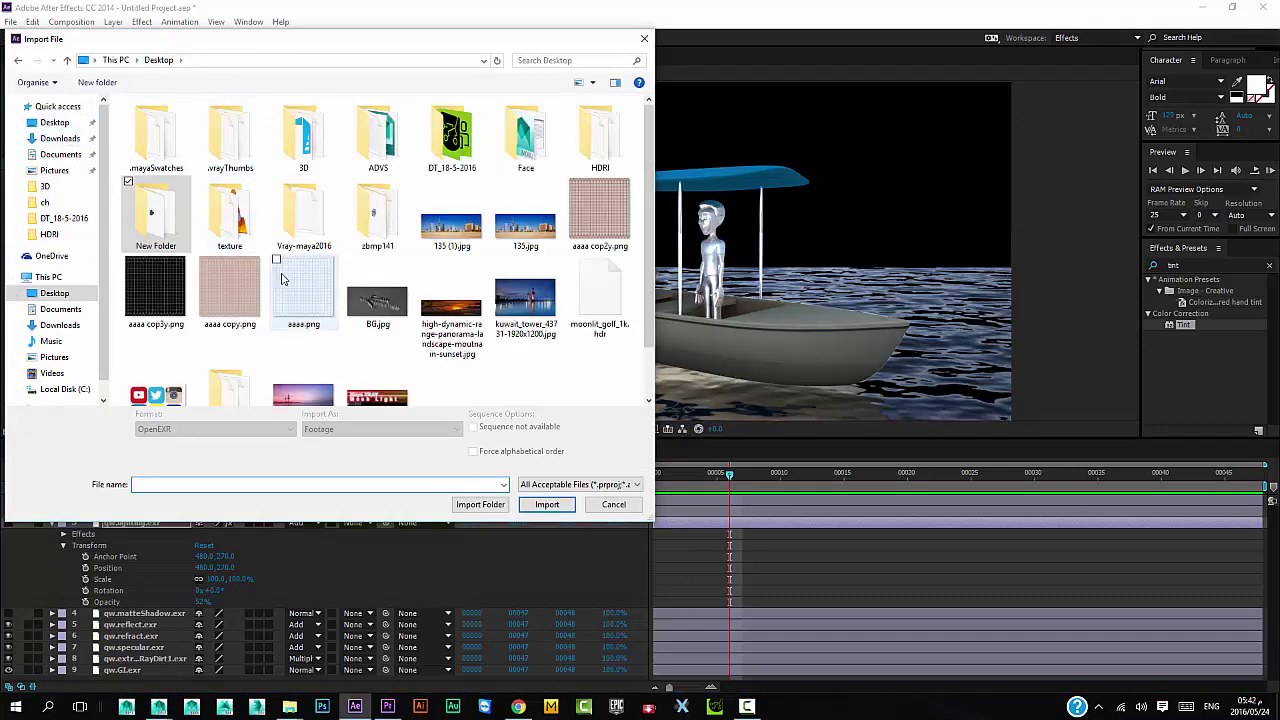
pyautogui.doubleClick(230, 215)
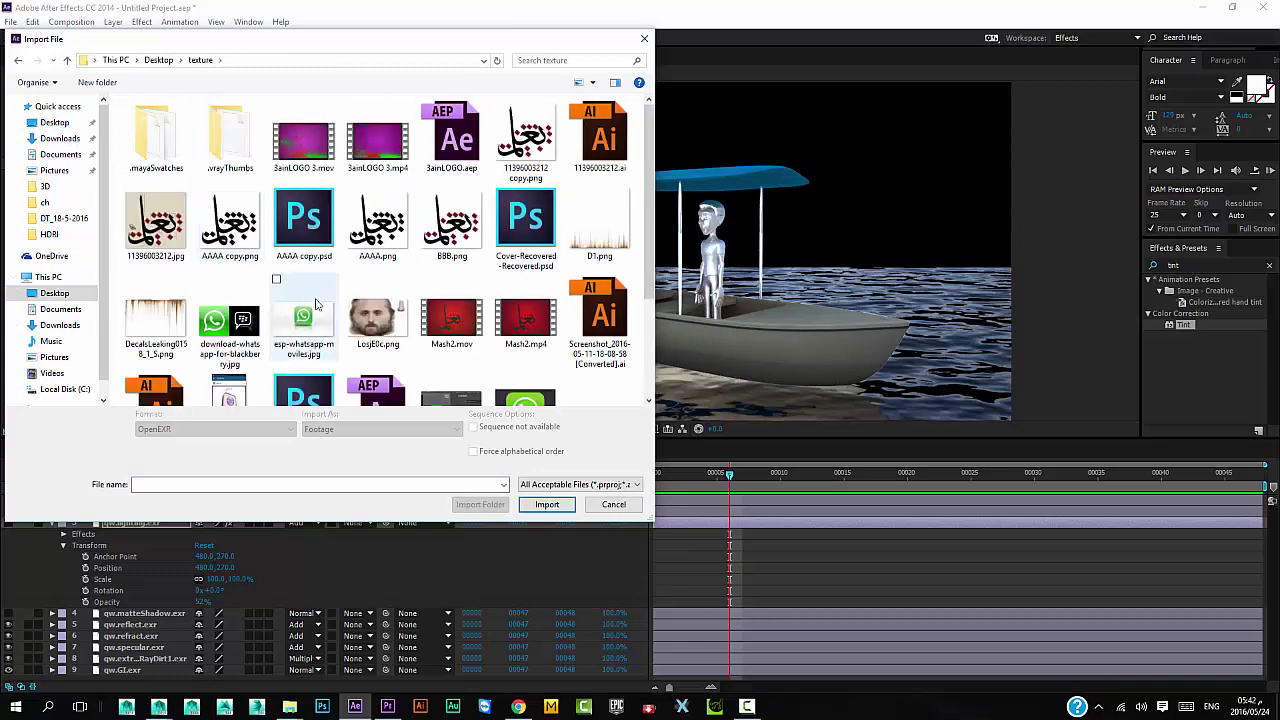
pyautogui.scroll(-3, 318, 311)
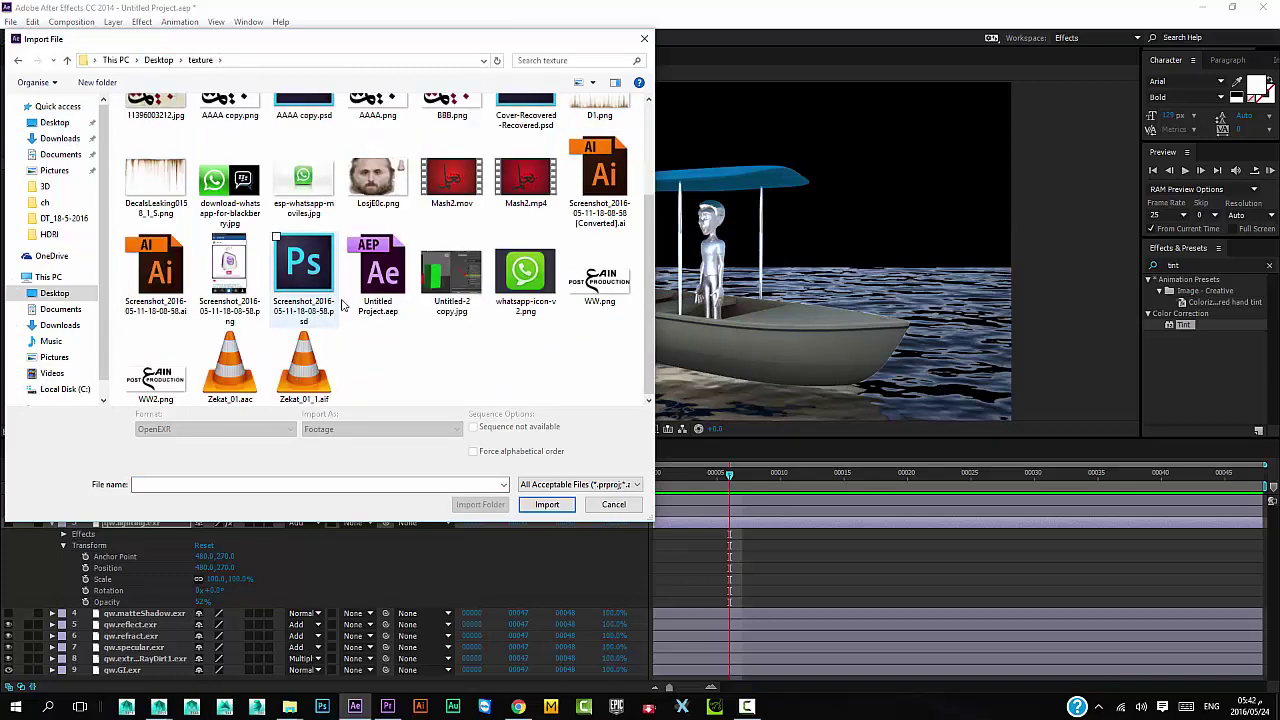
pyautogui.click(158, 60)
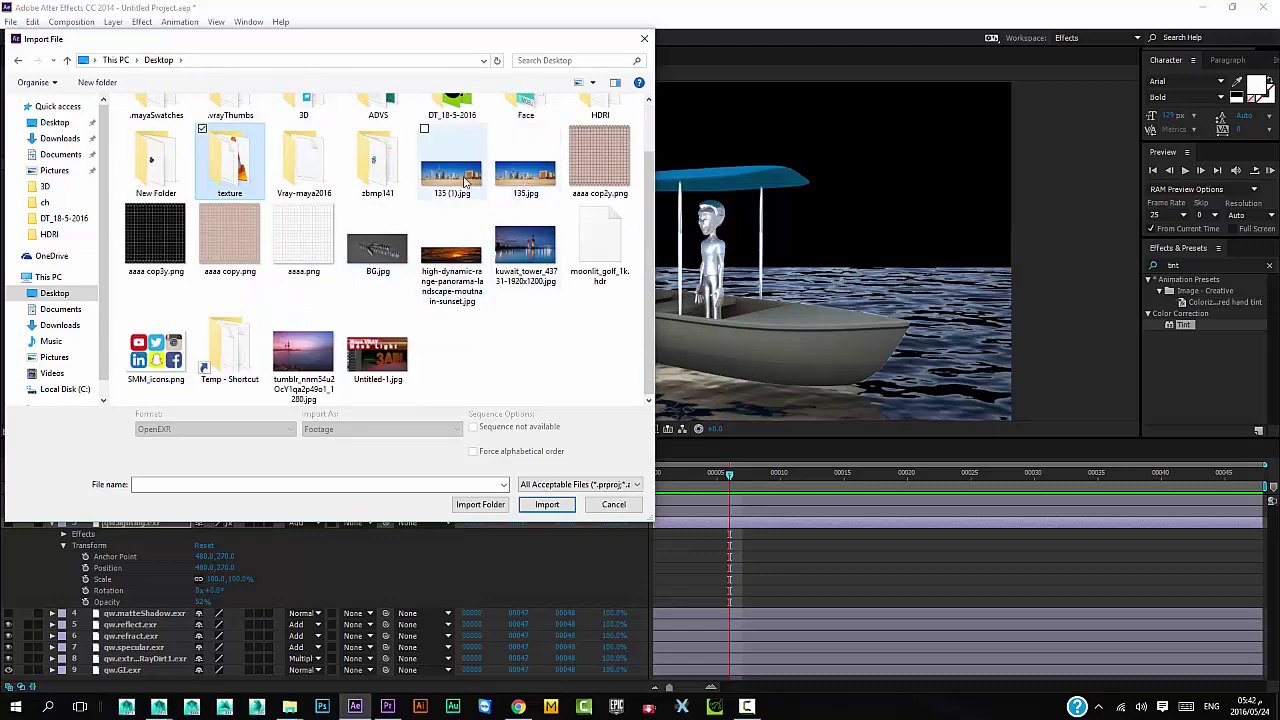
pyautogui.doubleClick(464, 180)
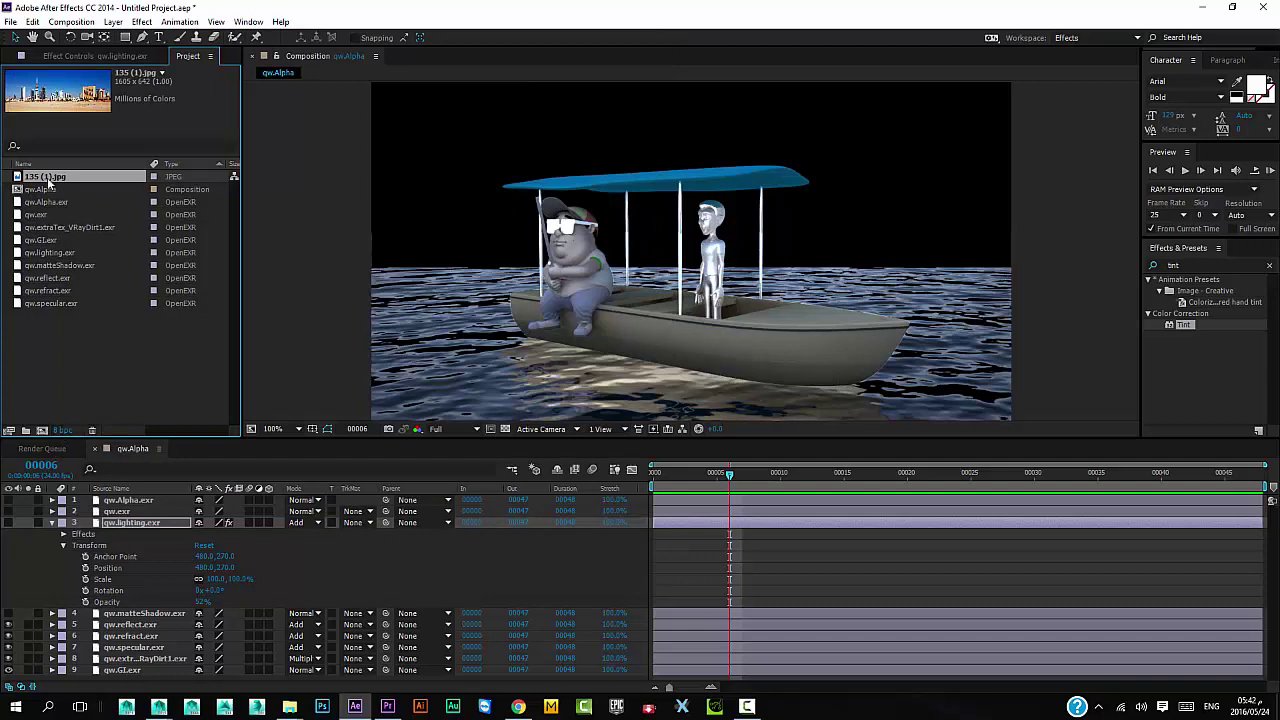
pyautogui.moveTo(48, 177); pyautogui.dragTo(98, 500)
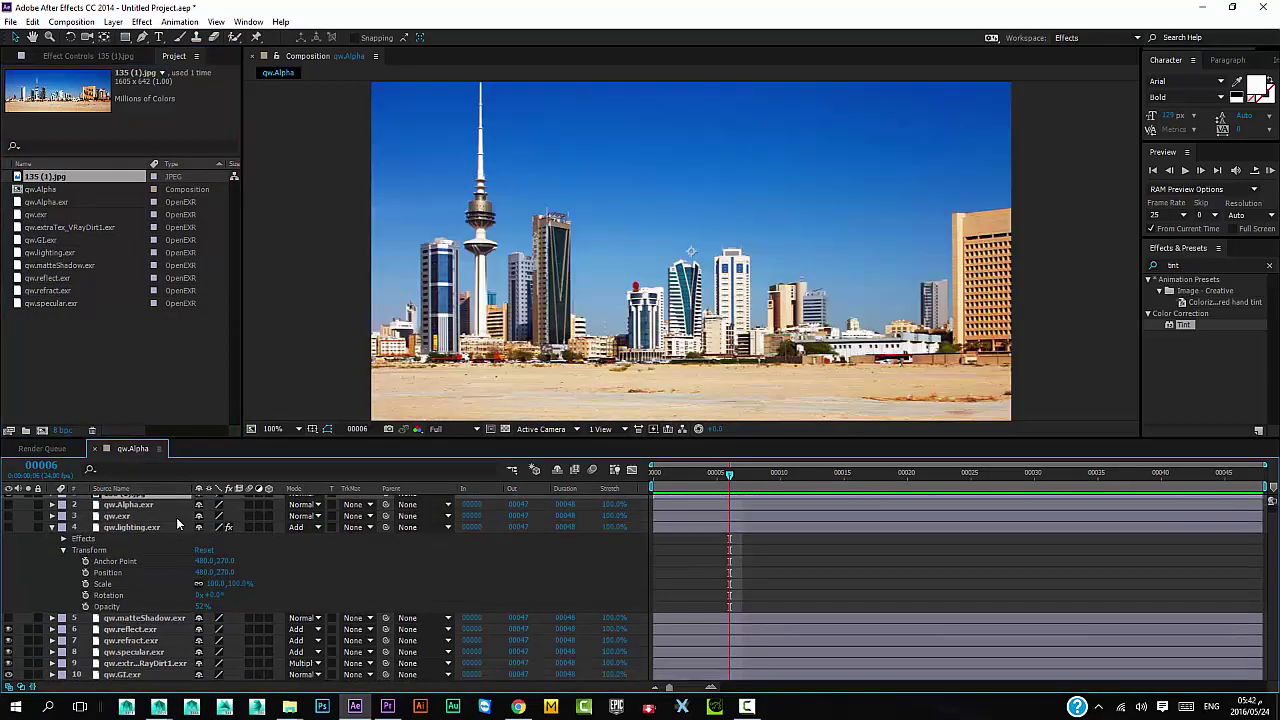
# - Collapse the lighting layer and switch the project colour depth to 32 bits per channel
pyautogui.click(53, 529)
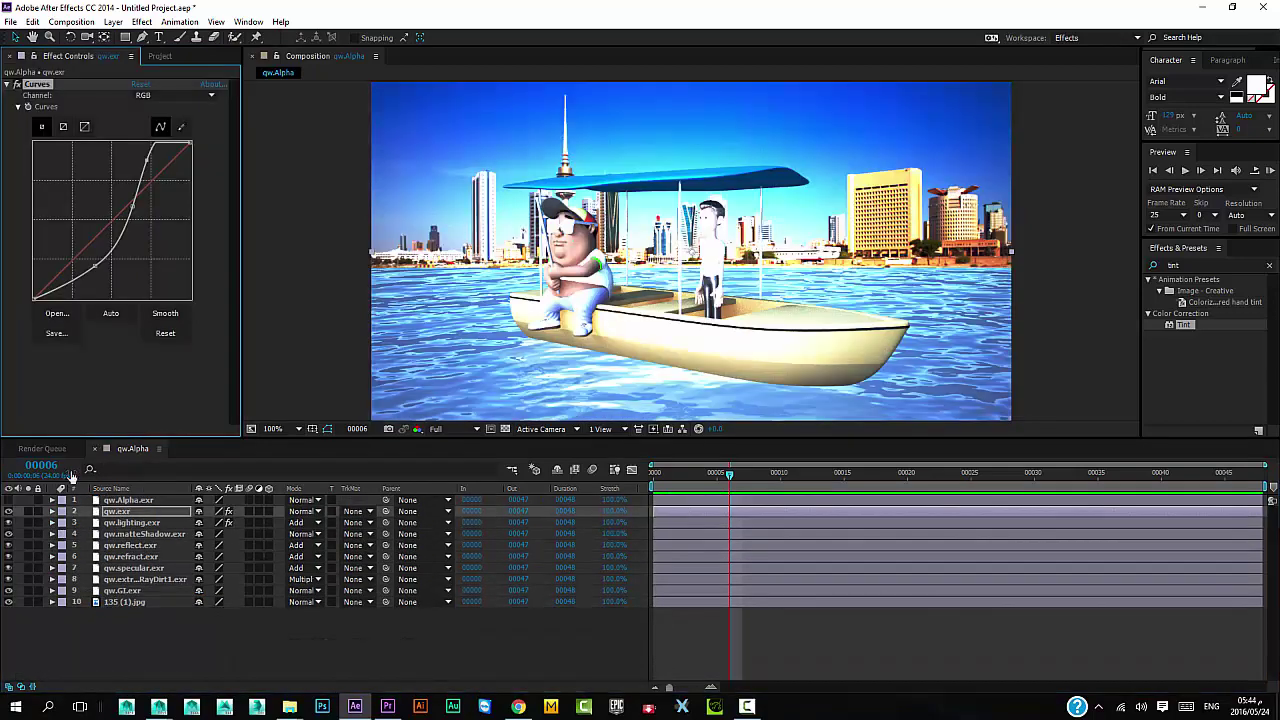
pyautogui.click(159, 56)
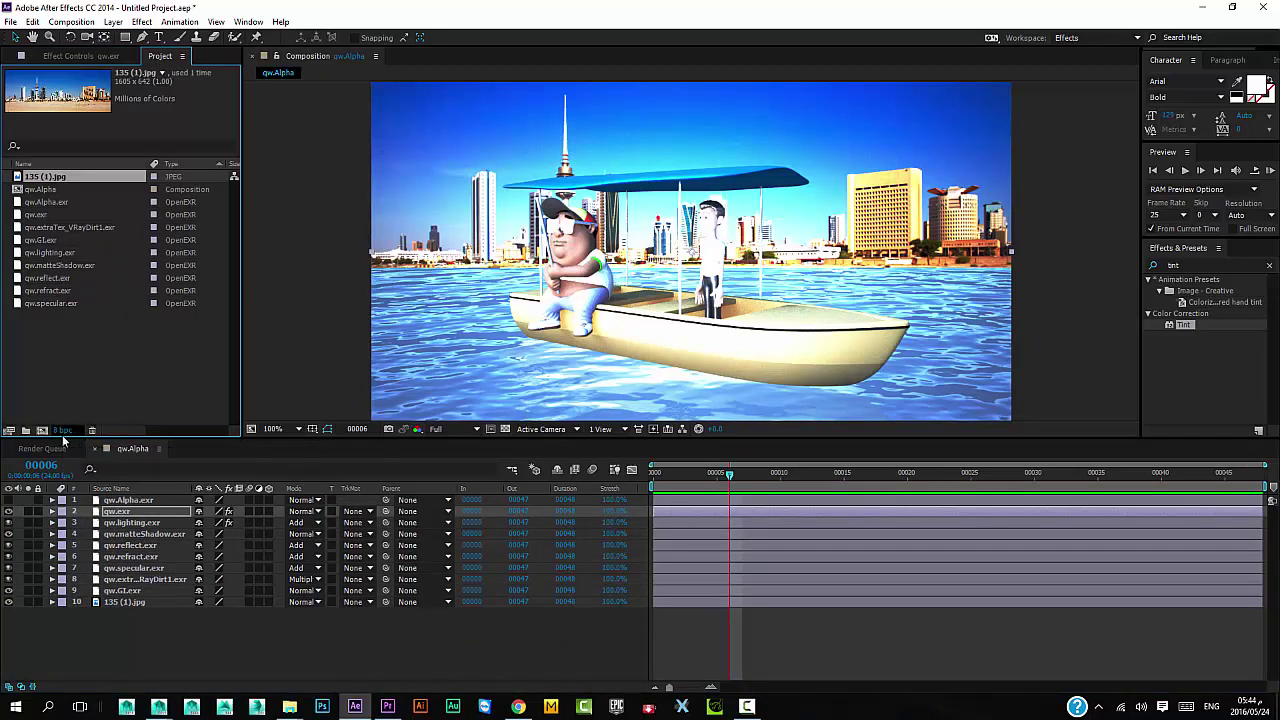
pyautogui.keyDown('alt'); pyautogui.click(63, 431); pyautogui.keyUp('alt')
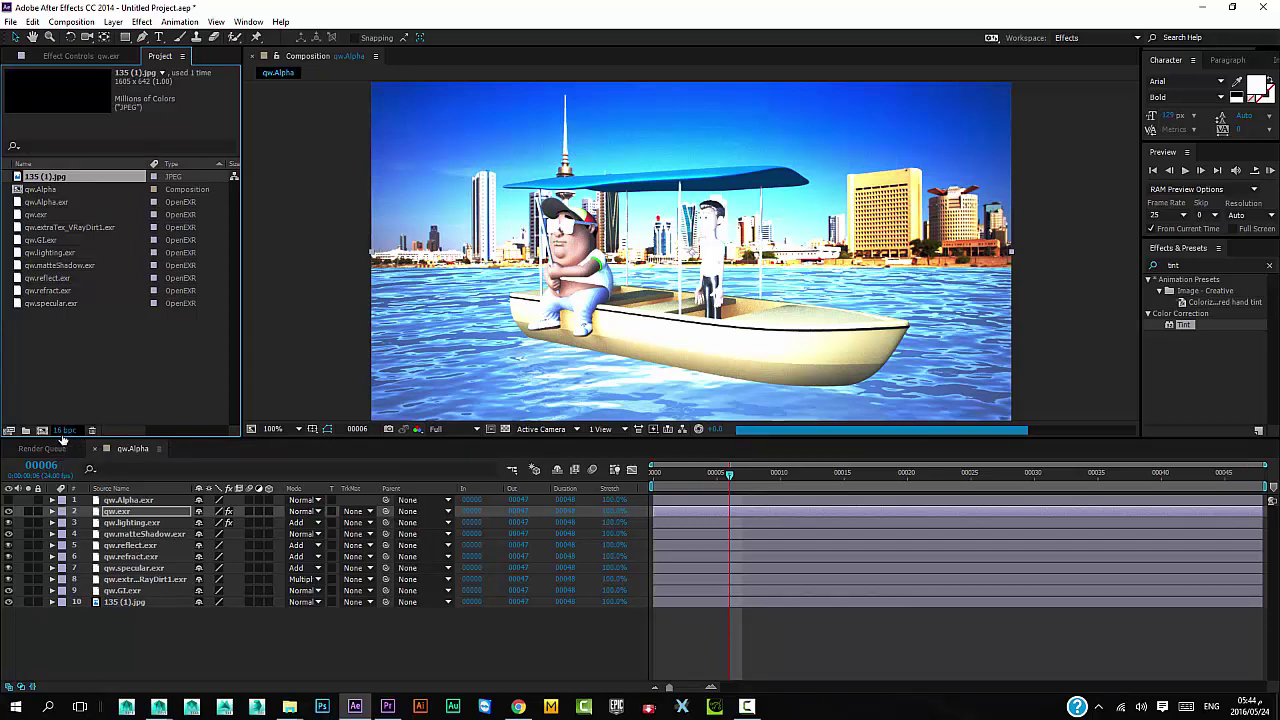
pyautogui.keyDown('alt'); pyautogui.click(63, 431); pyautogui.keyUp('alt')
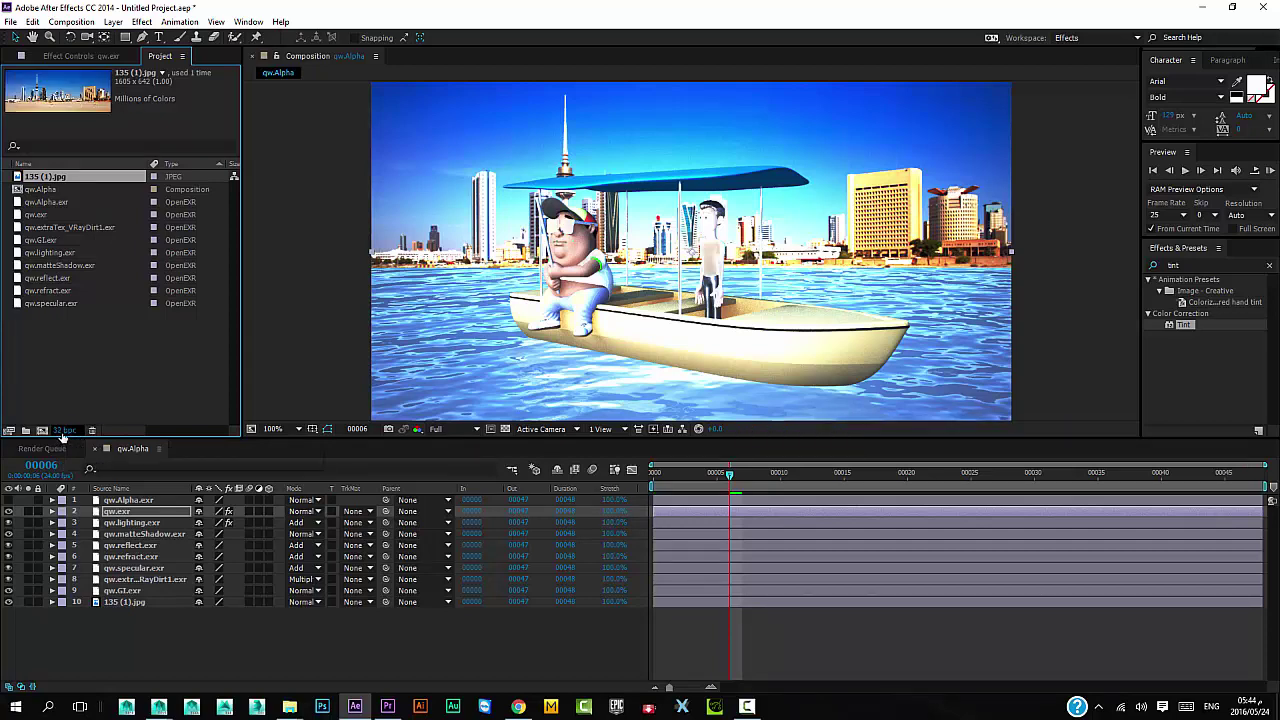
pyautogui.click(63, 431)
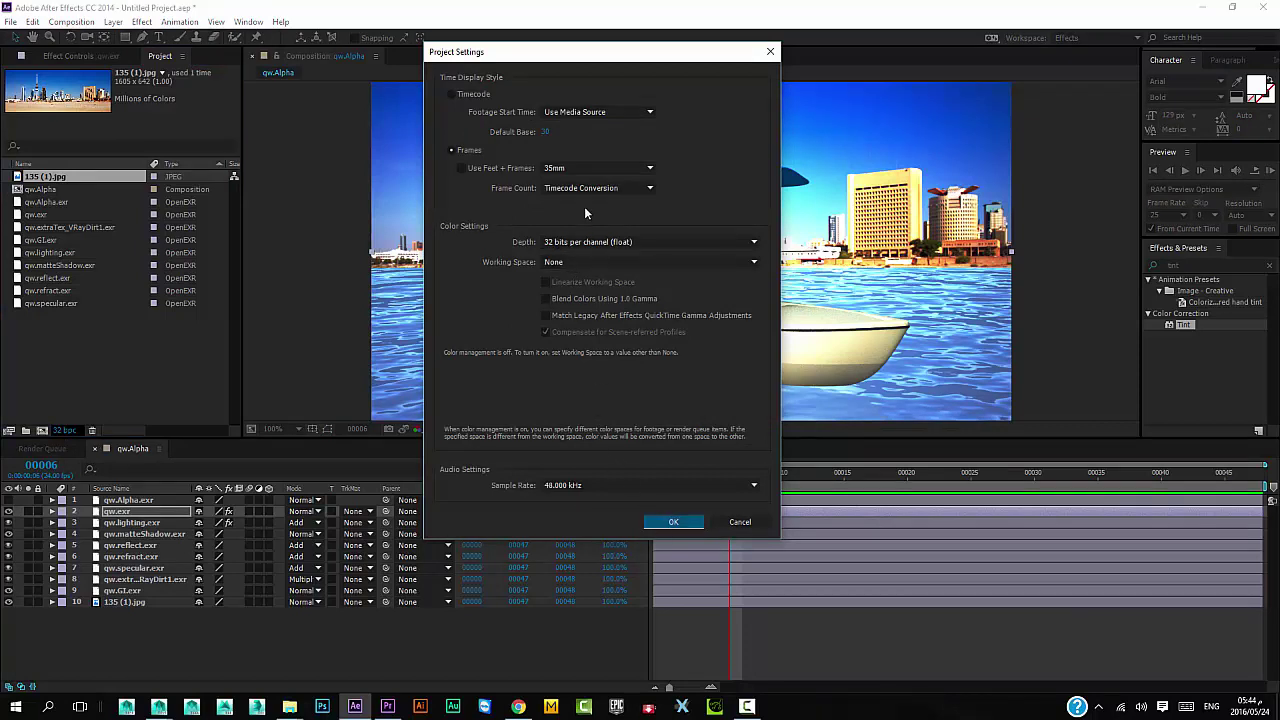
# - Enable Blend Colors Using 1.0 Gamma and set the working space to sRGB IEC61966-2.1
pyautogui.click(573, 304)
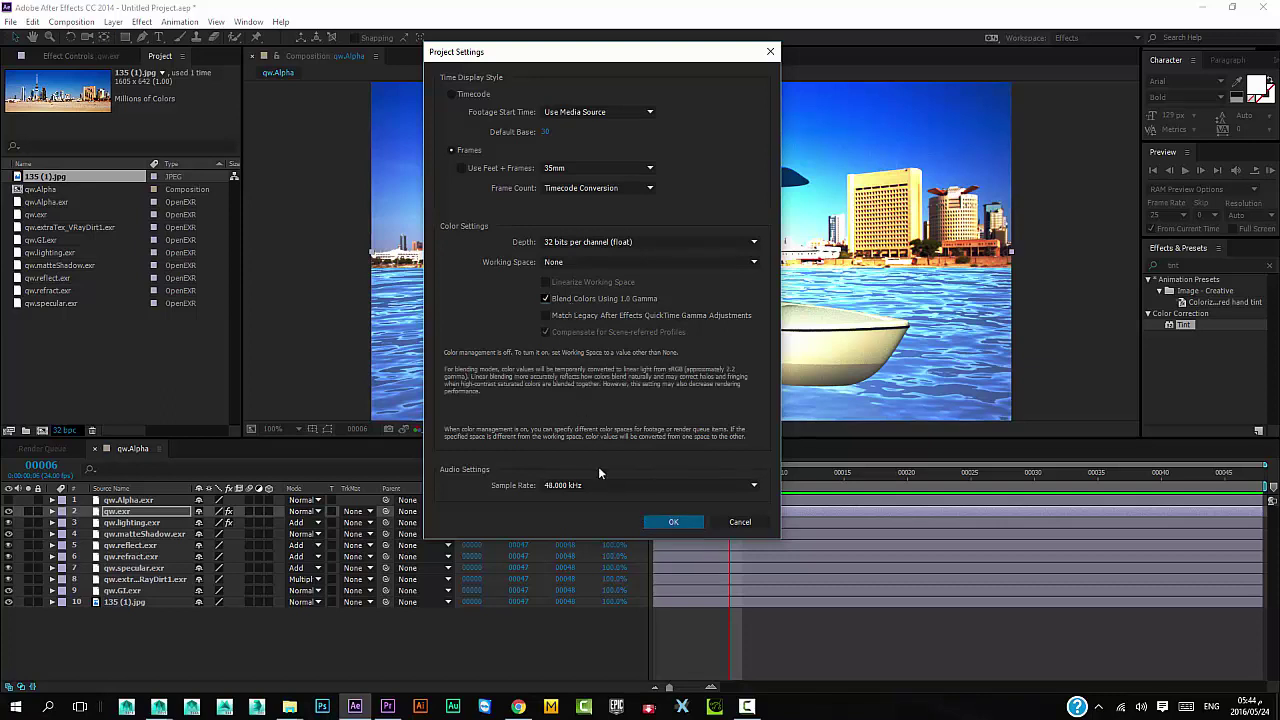
pyautogui.click(573, 263)
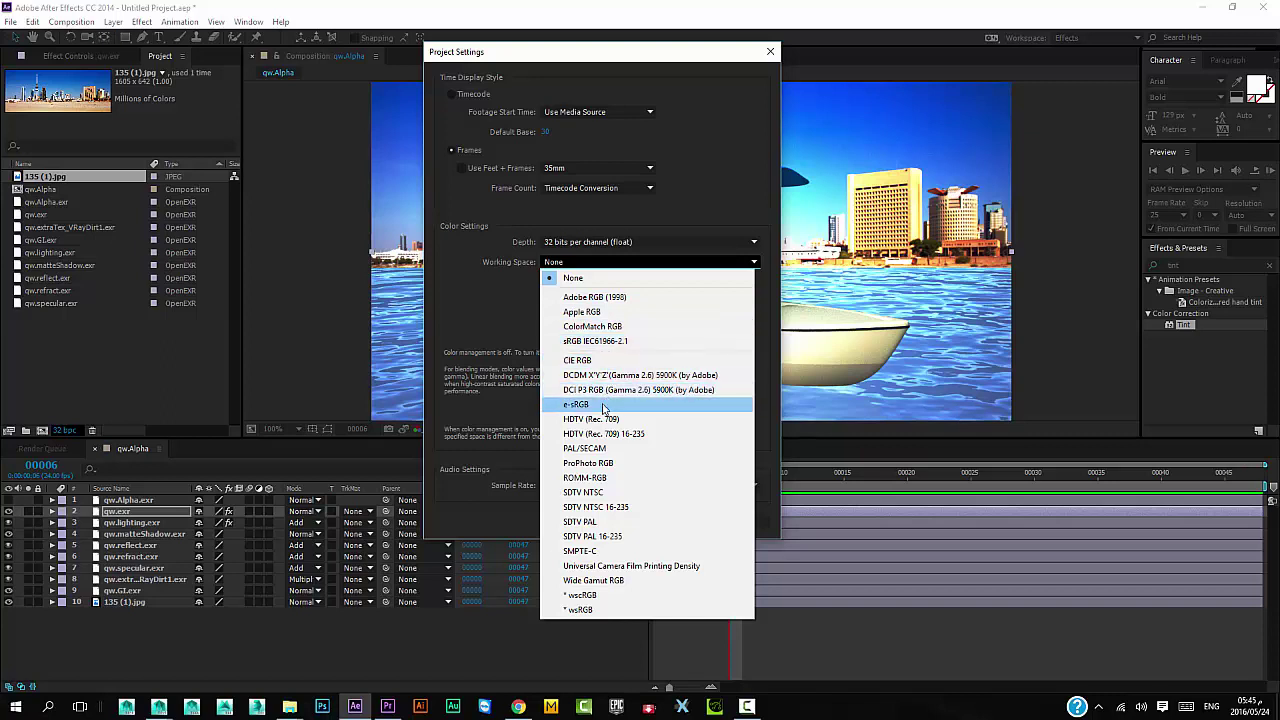
pyautogui.click(598, 341)
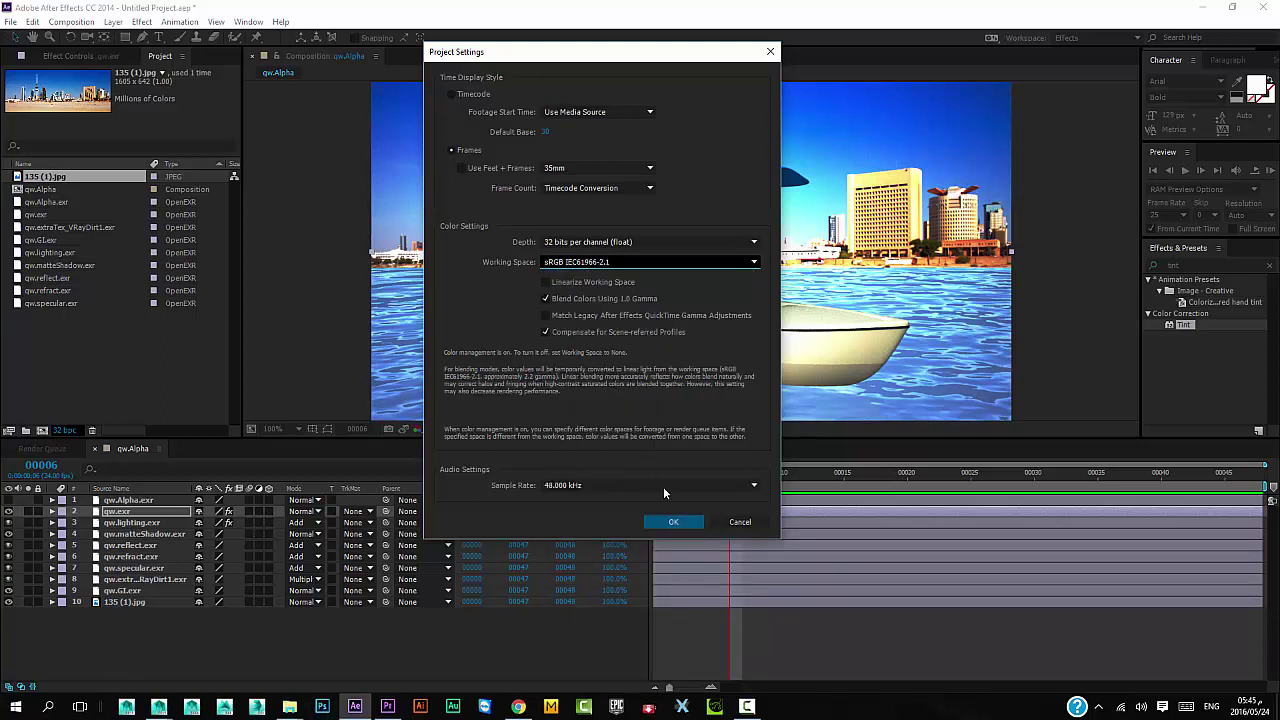
pyautogui.click(675, 521)
pyautogui.rightClick(127, 503)
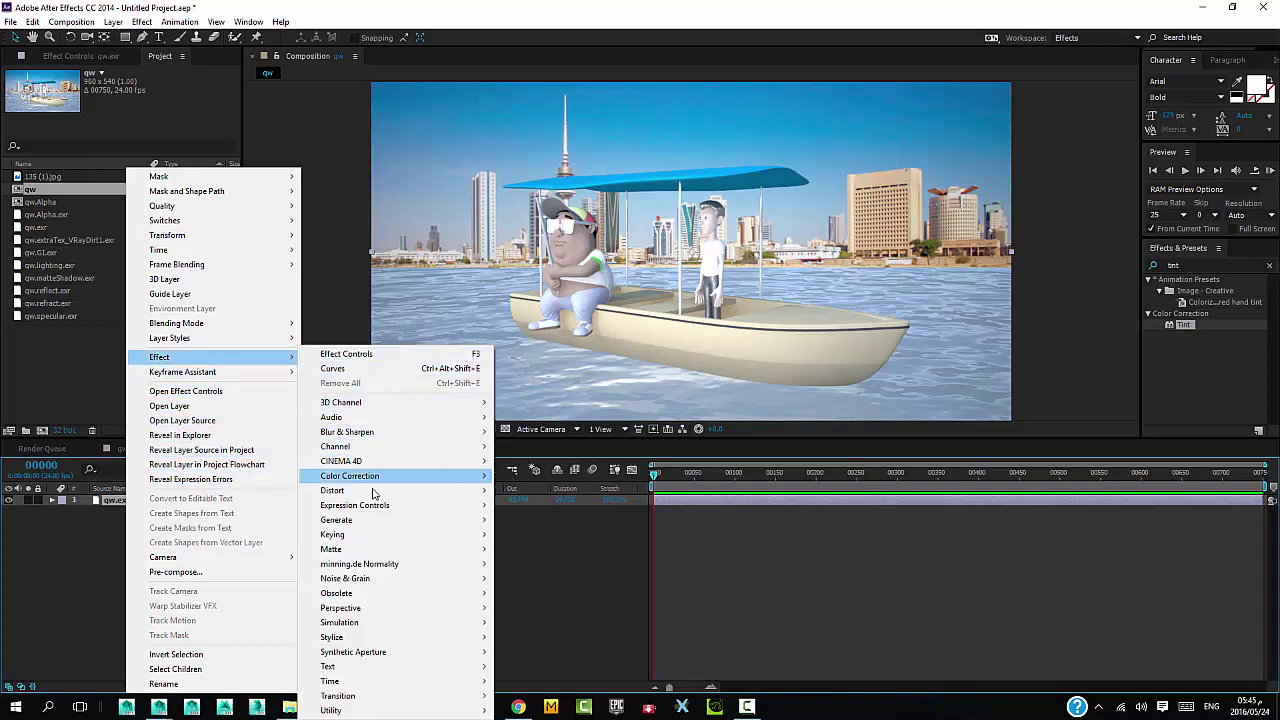
pyautogui.moveTo(350, 476)
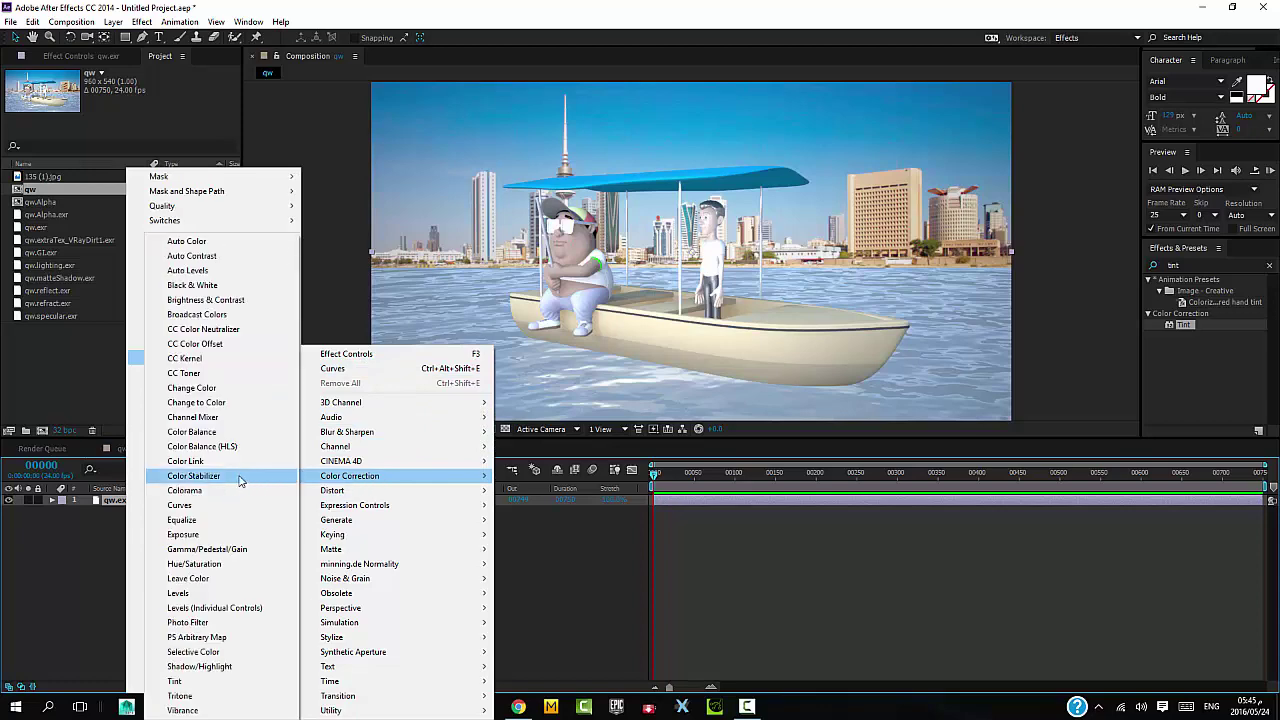
# - Add Curves to qw.exr with an S-shaped curve, toggling it to compare contrast
pyautogui.click(214, 505)
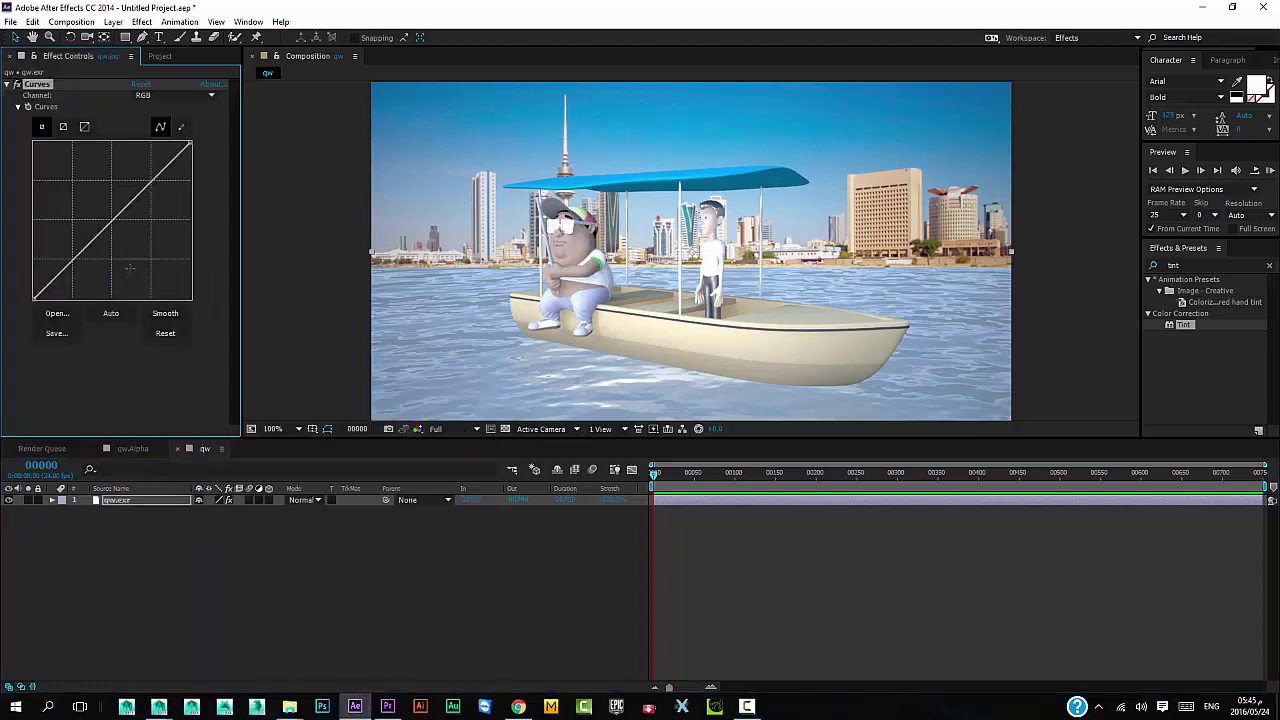
pyautogui.moveTo(112, 222); pyautogui.dragTo(122, 232)
pyautogui.moveTo(158, 184); pyautogui.dragTo(155, 177)
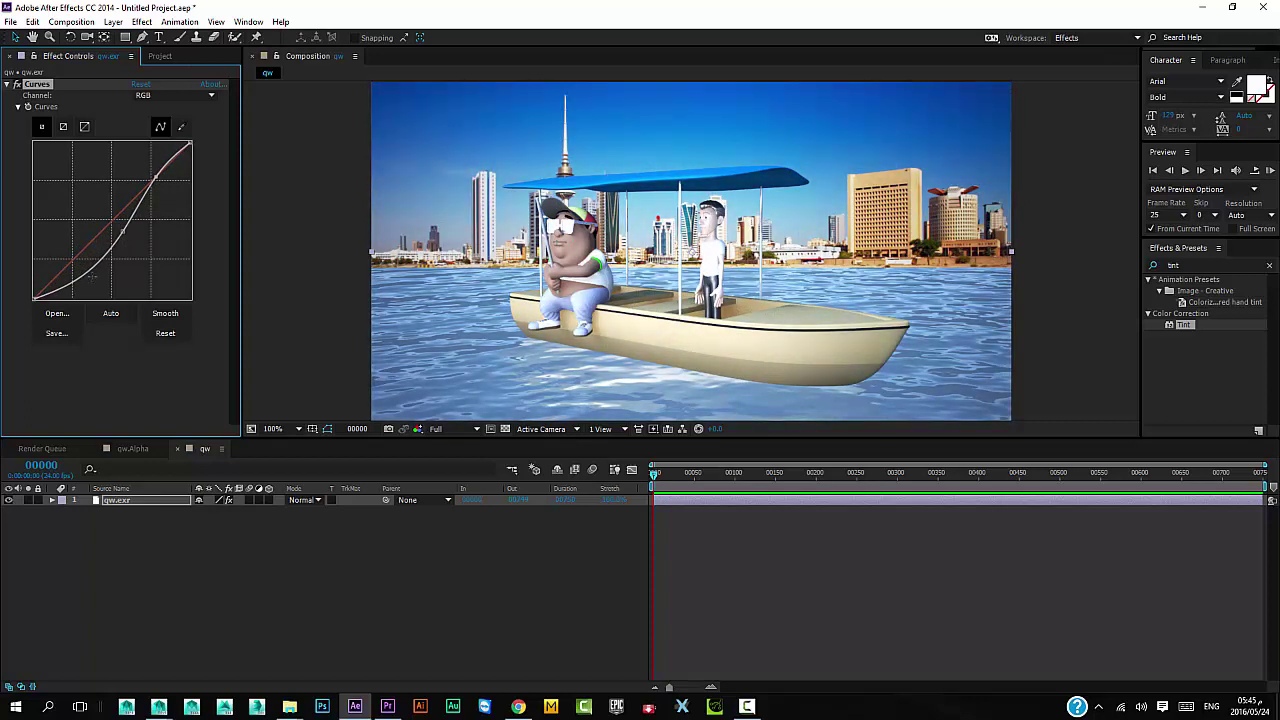
pyautogui.moveTo(91, 277)
pyautogui.mouseDown()
pyautogui.moveTo(67, 261)
pyautogui.moveTo(88, 277)
pyautogui.mouseUp()
pyautogui.click(17, 85)
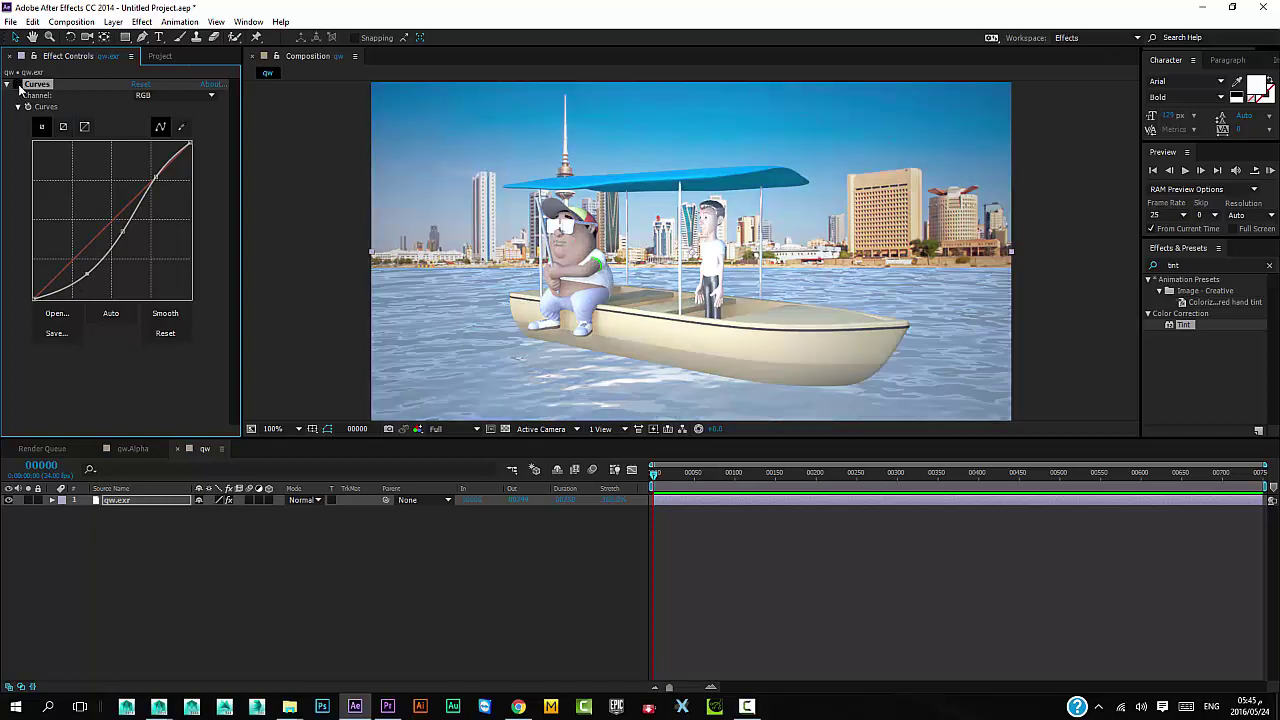
pyautogui.click(17, 85)
pyautogui.click(17, 85)
pyautogui.click(17, 85)
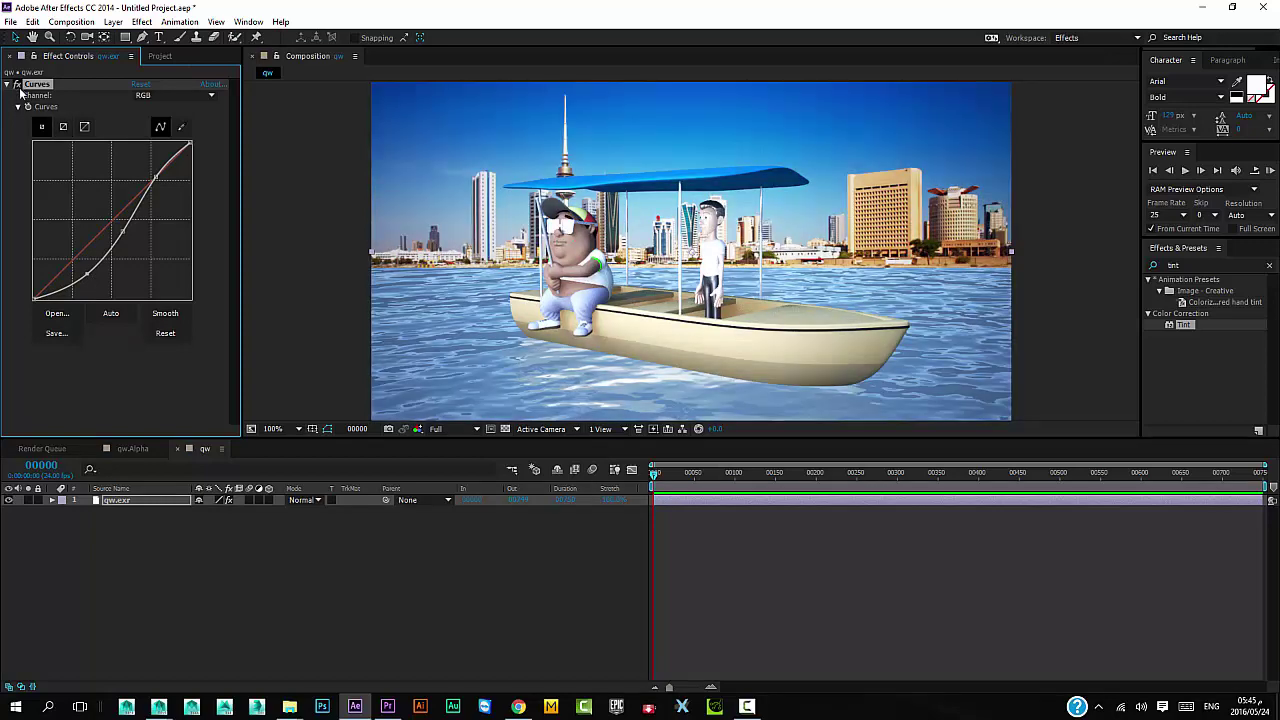